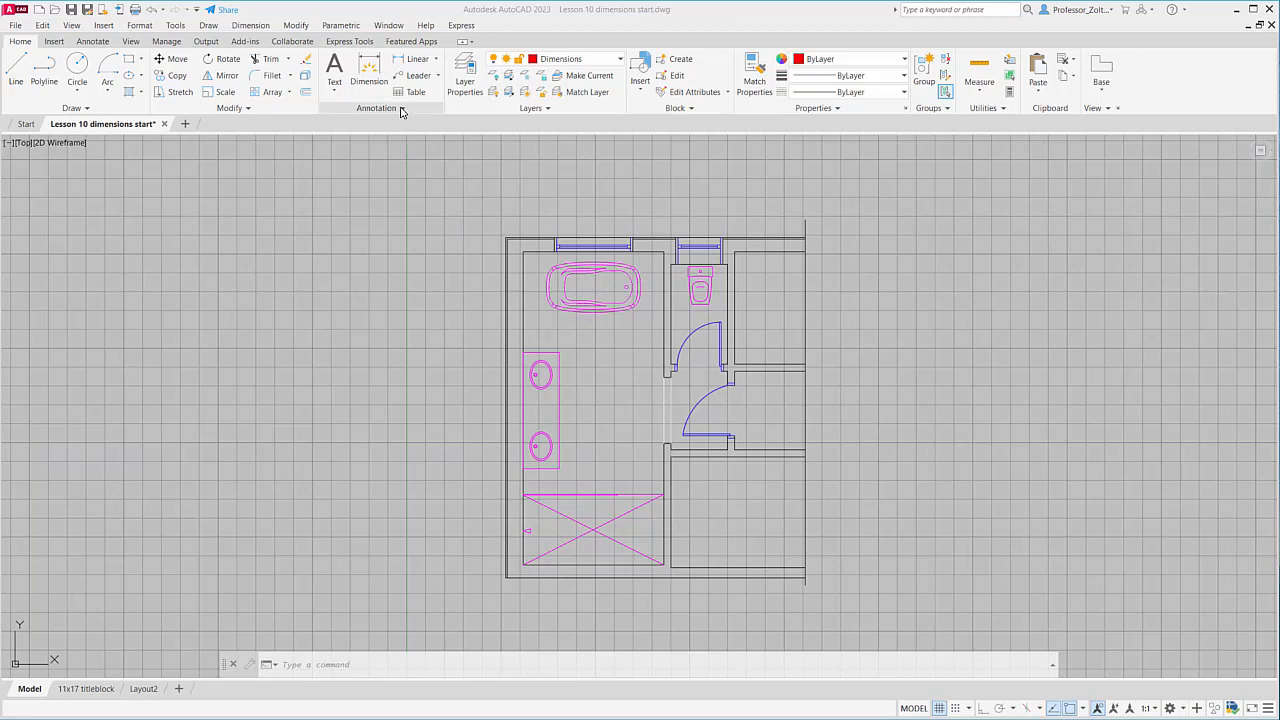
# - Open the Dimension Style Manager to work on the drawing's dimension styles
pyautogui.click(401, 109)
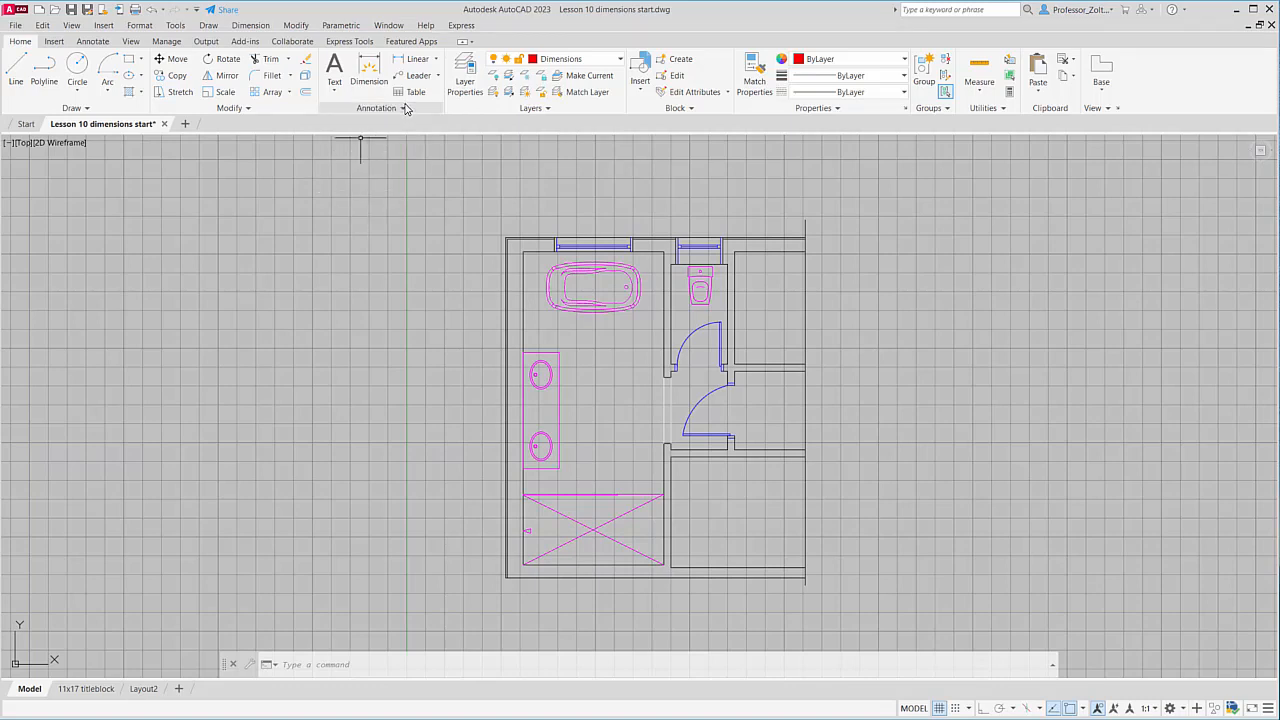
pyautogui.click(401, 109)
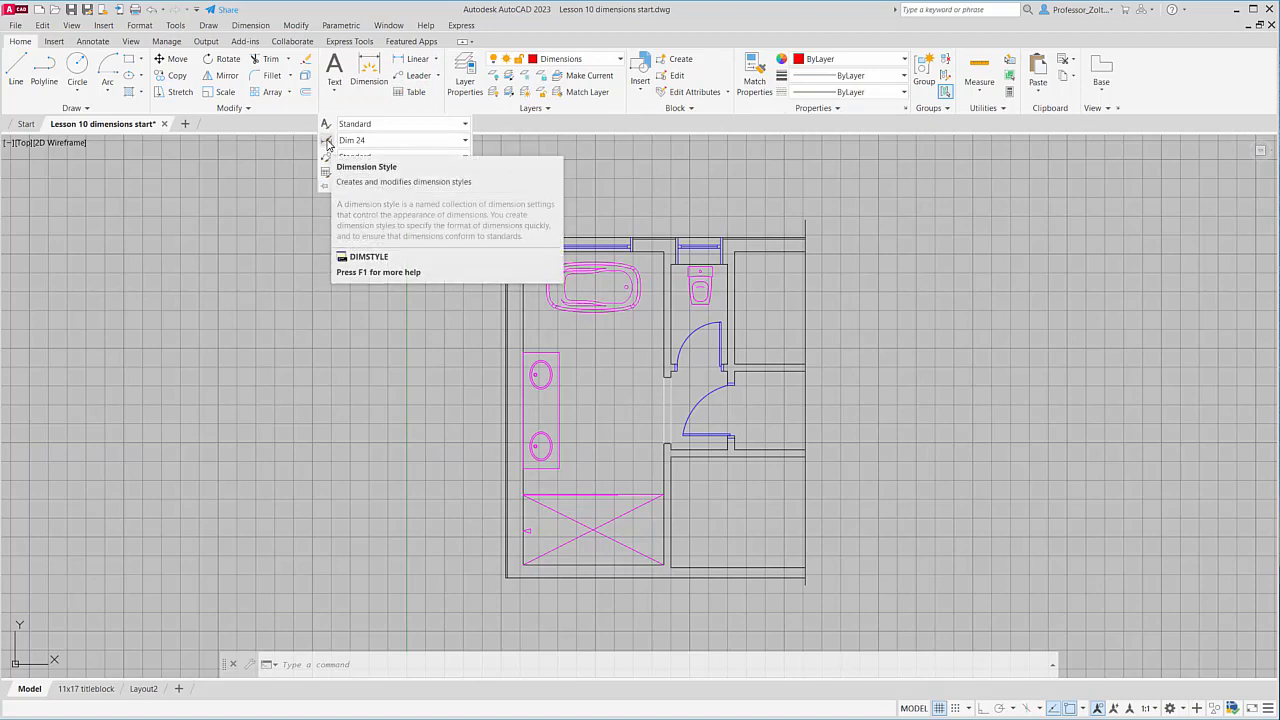
pyautogui.click(329, 146)
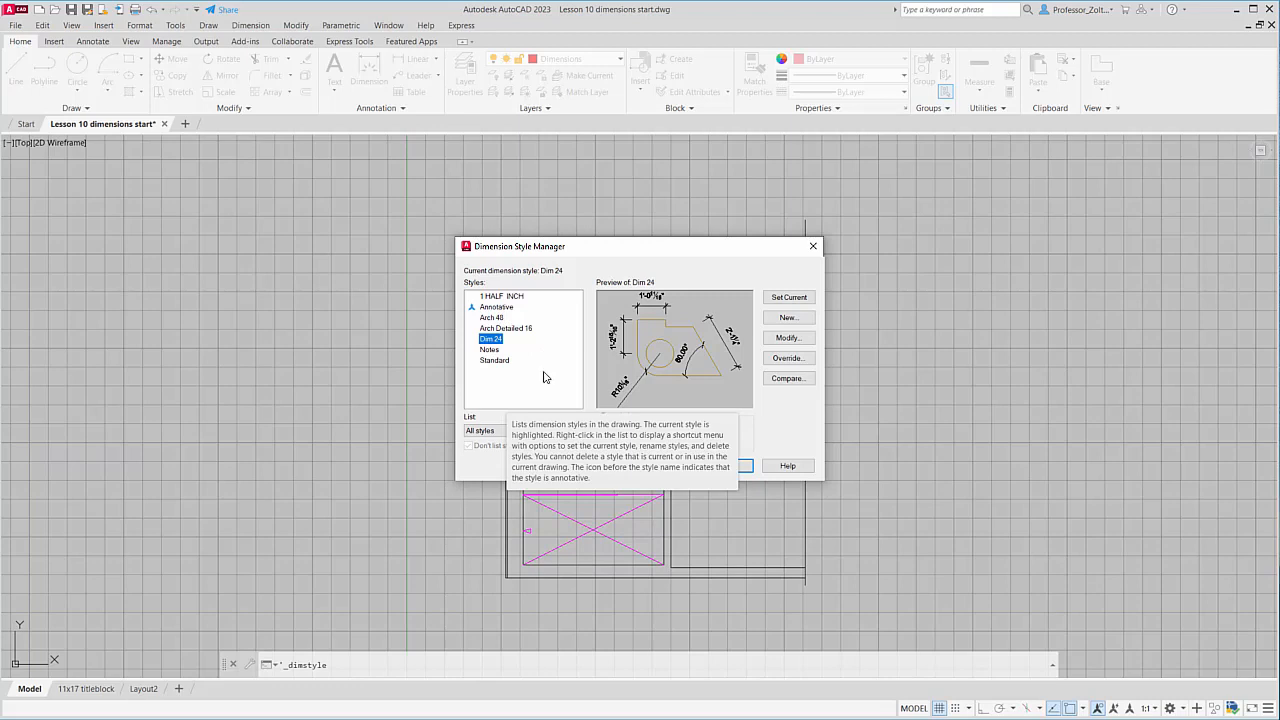
pyautogui.click(491, 362)
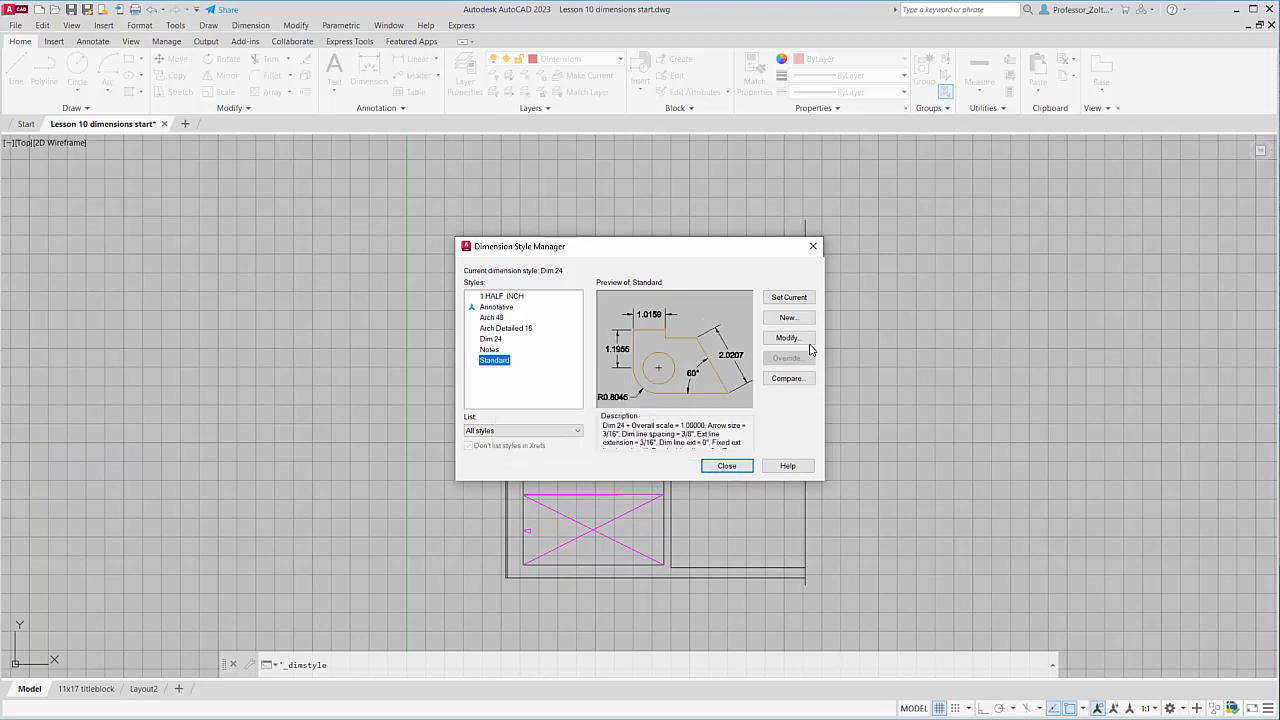
pyautogui.click(789, 318)
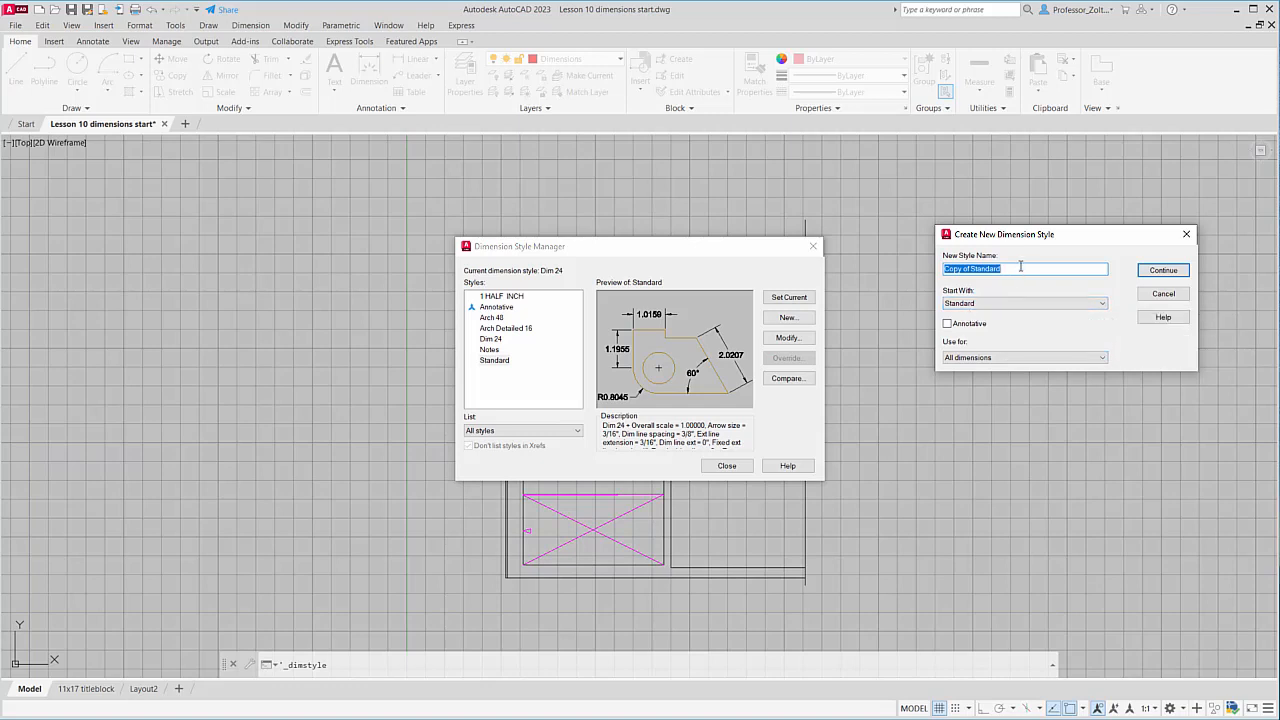
pyautogui.click(1020, 267)
pyautogui.moveTo(1020, 267); pyautogui.dragTo(922, 270)
pyautogui.write('half inch')
pyautogui.click(1160, 271)
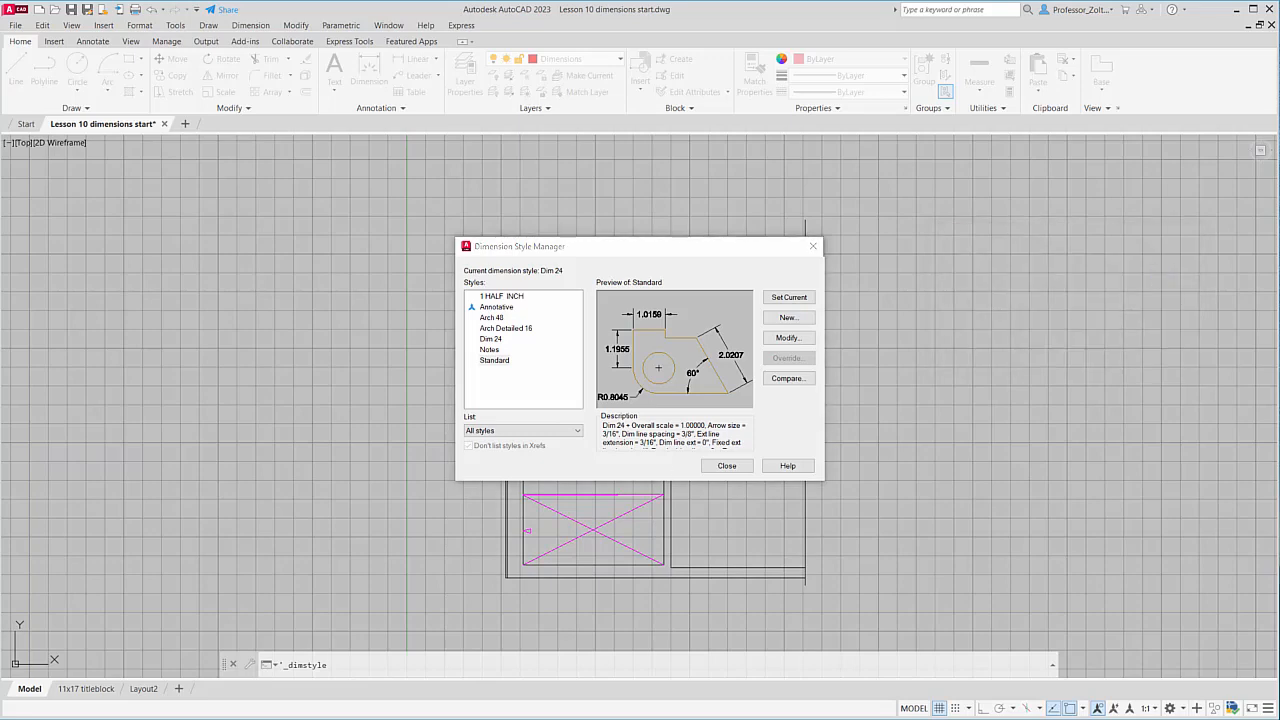
pyautogui.moveTo(411, 146); pyautogui.dragTo(1014, 181)
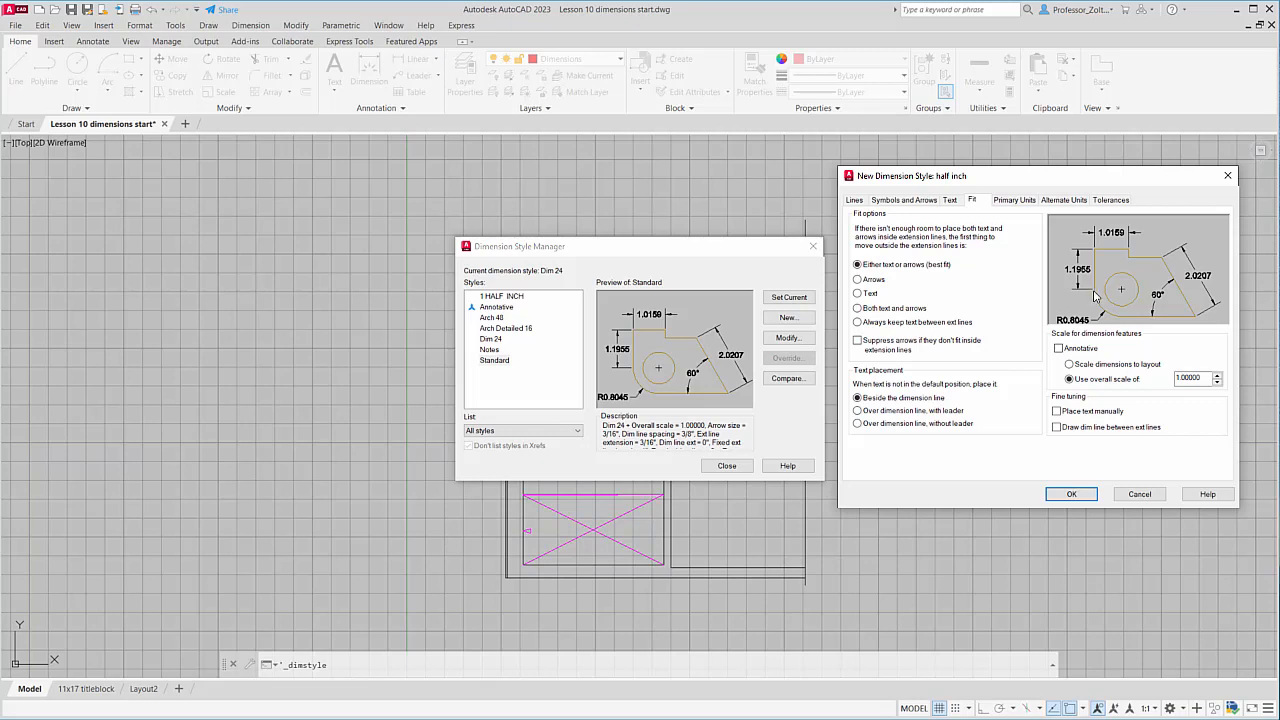
pyautogui.click(1140, 494)
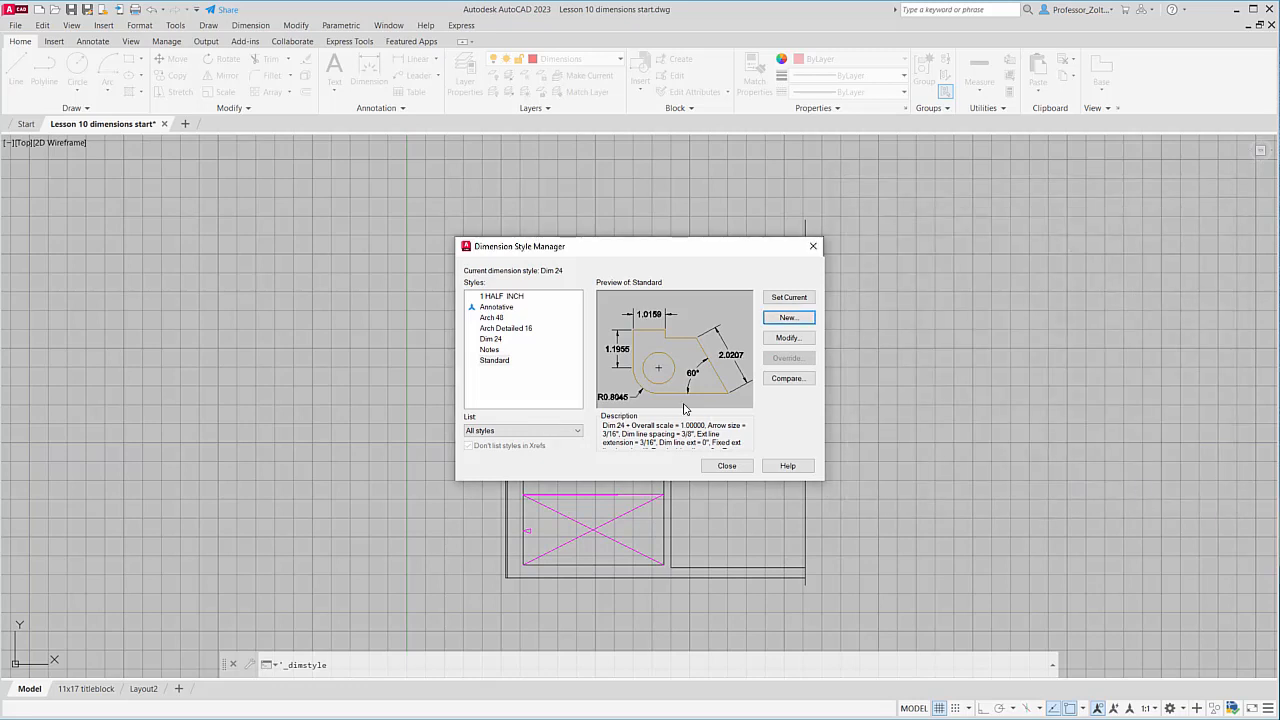
# - Open the Dim 24 dimension style for modification and examine the available arrowhead types
pyautogui.click(490, 340)
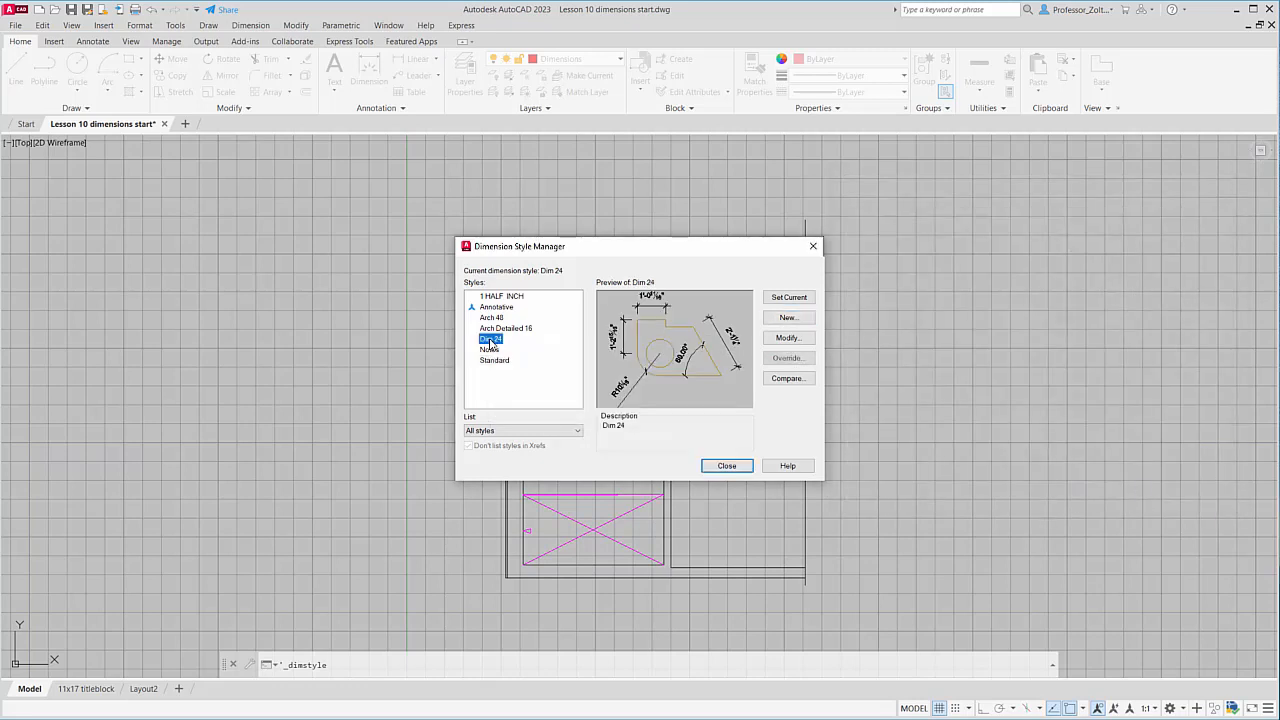
pyautogui.click(788, 339)
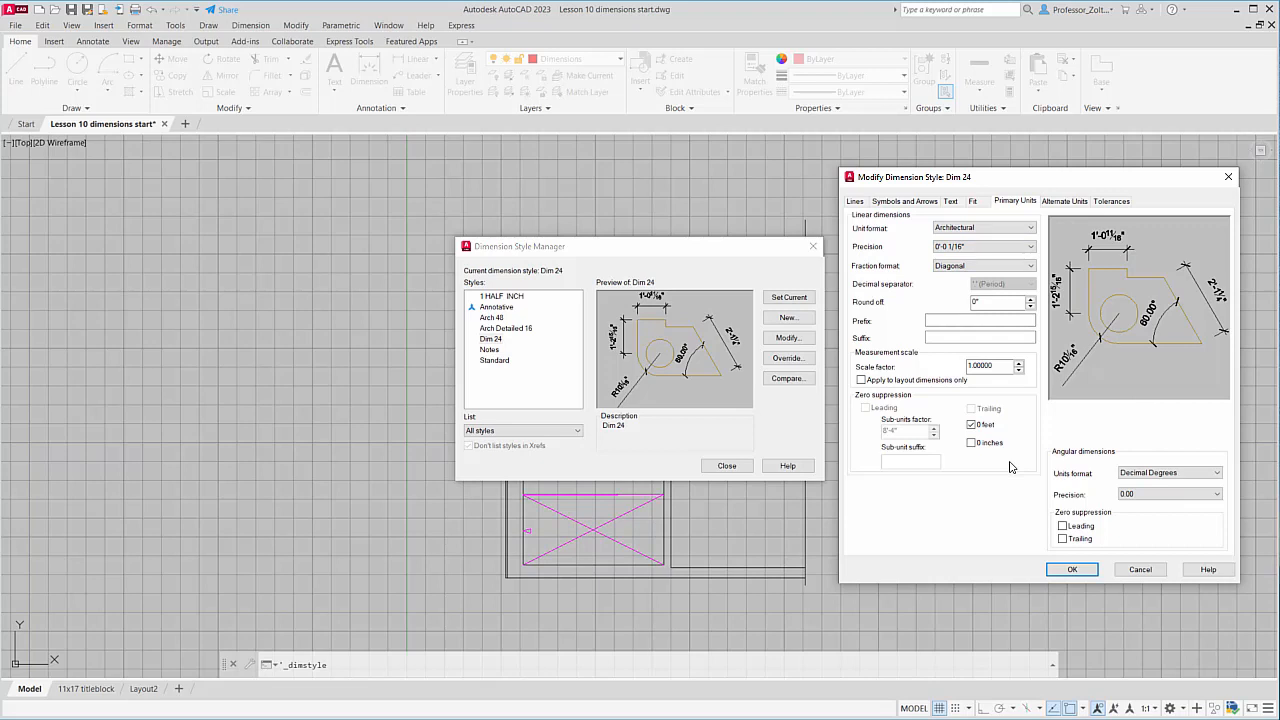
pyautogui.click(903, 203)
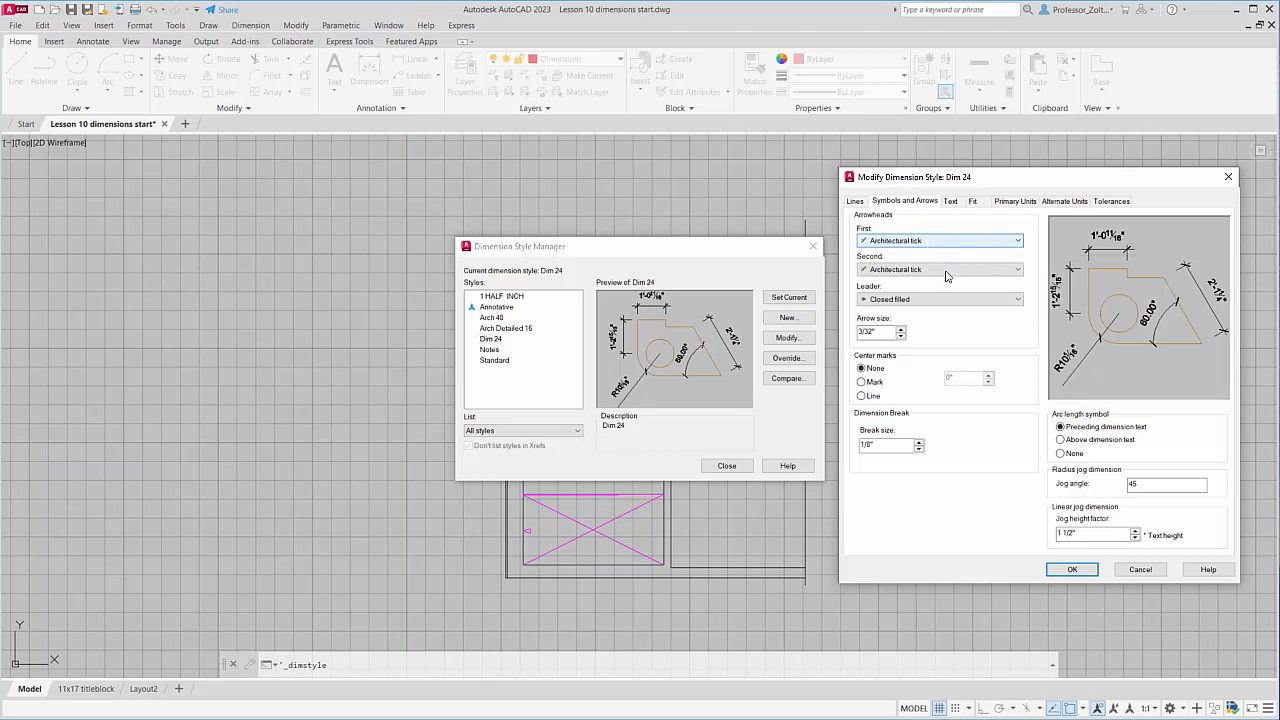
pyautogui.click(920, 241)
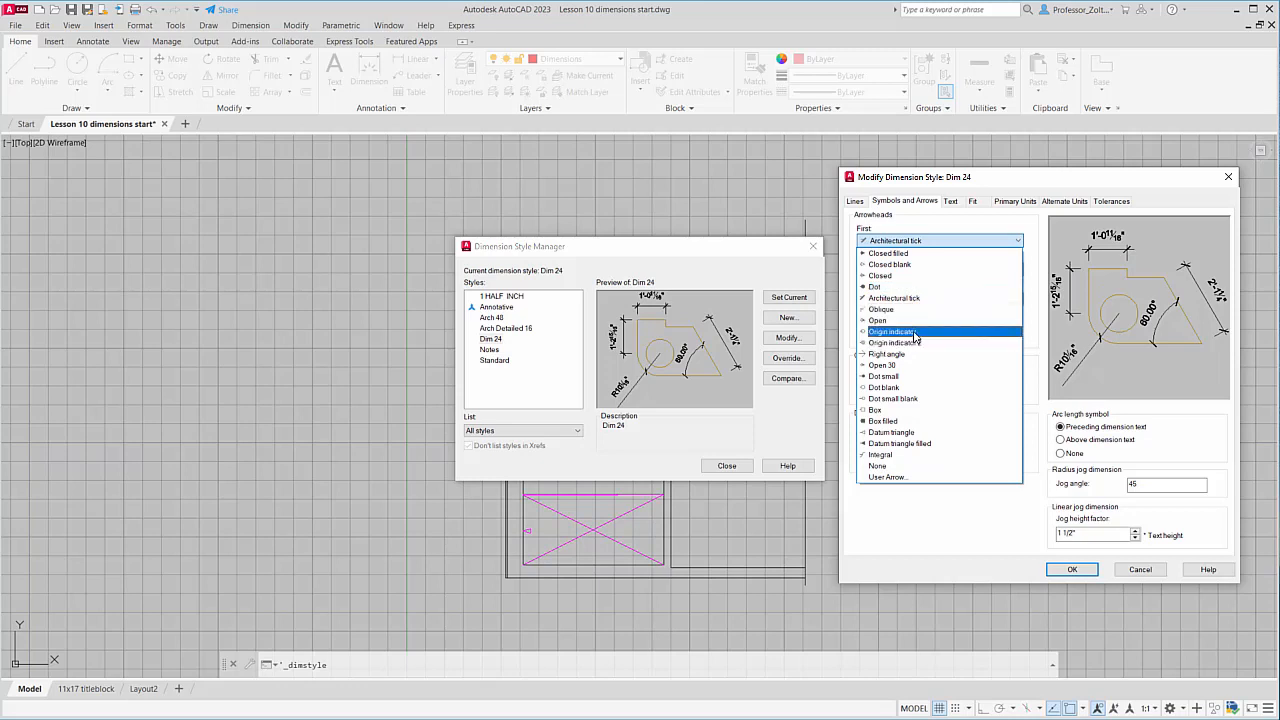
pyautogui.click(925, 242)
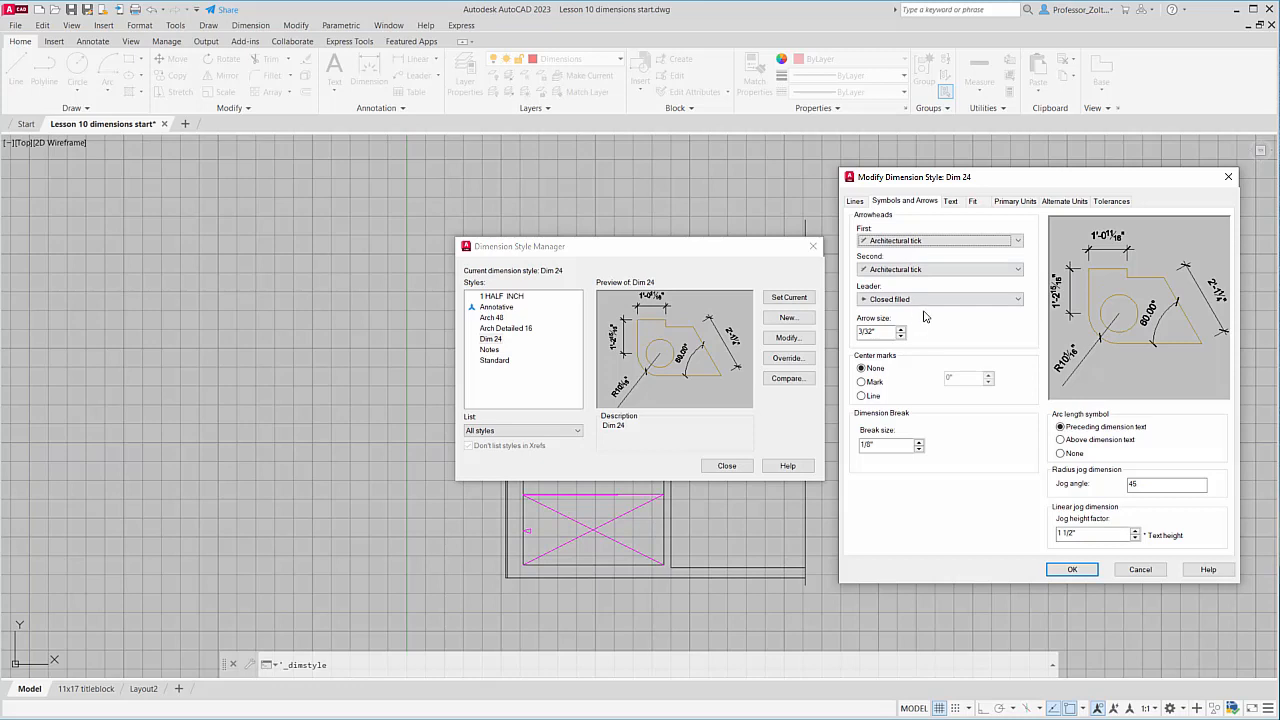
# - Try the Horizontal fraction format in Dim 24's primary units and restore it to Diagonal
pyautogui.click(1012, 201)
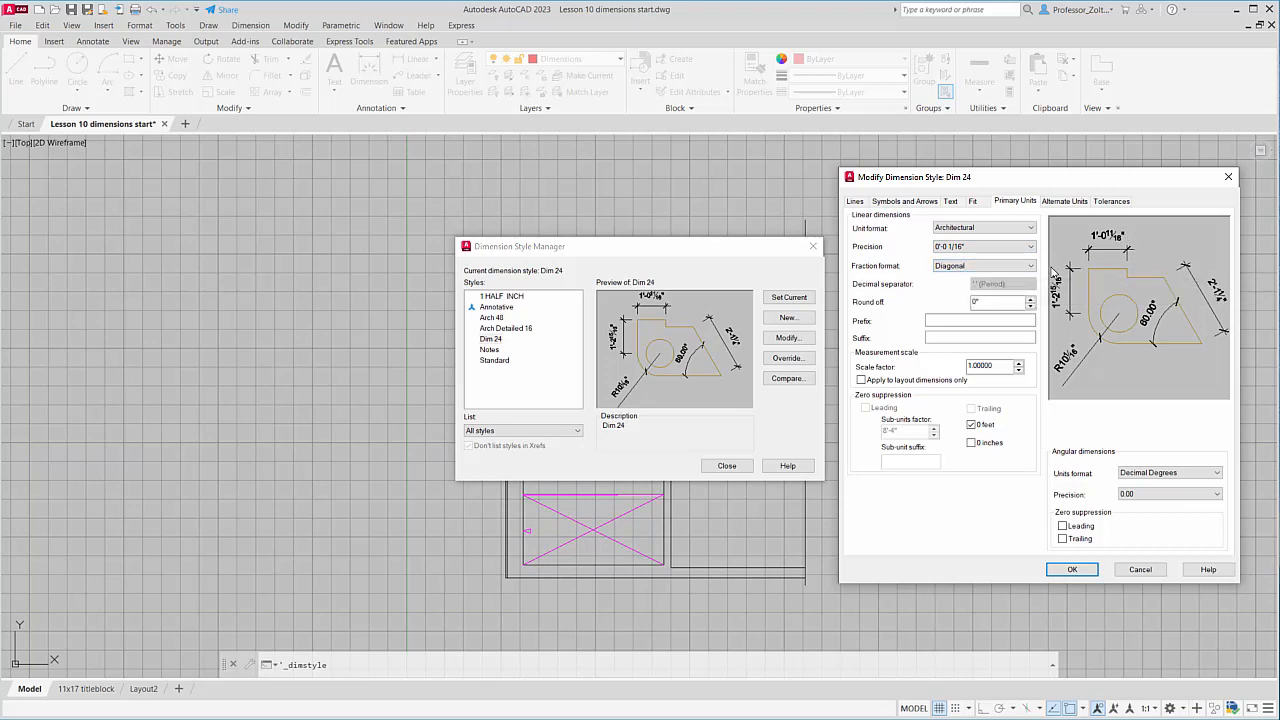
pyautogui.click(1025, 268)
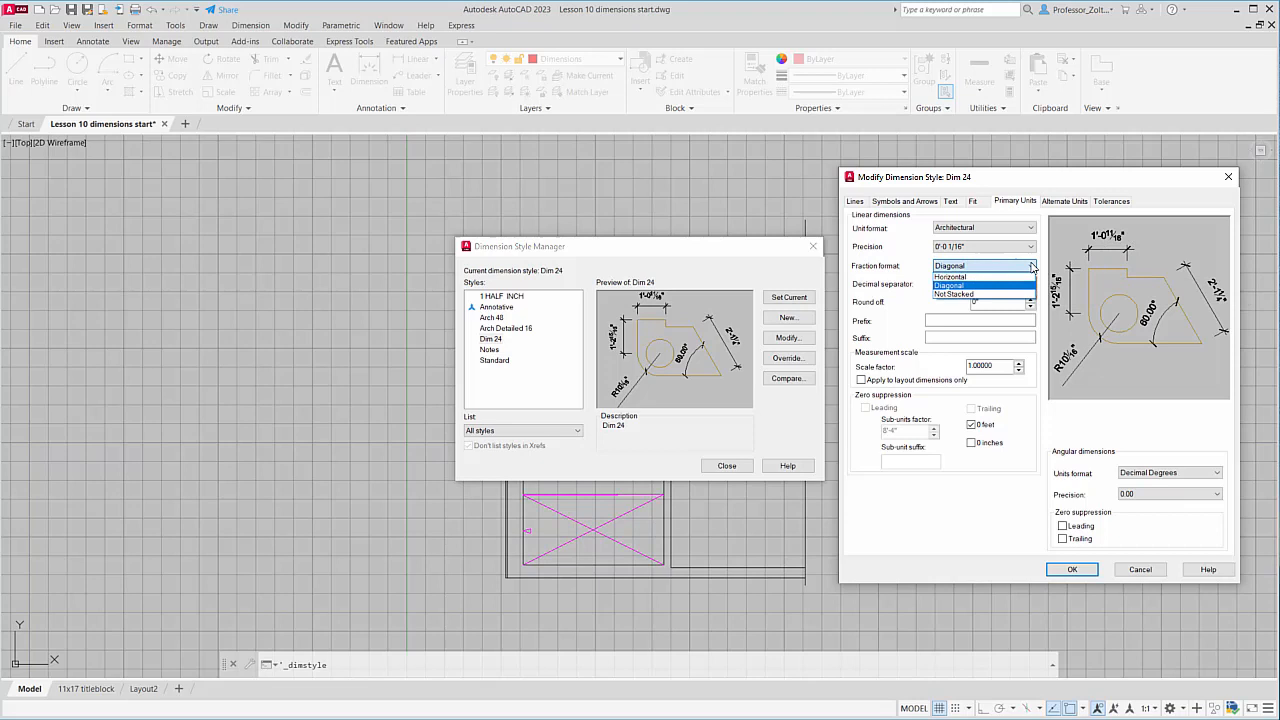
pyautogui.click(970, 279)
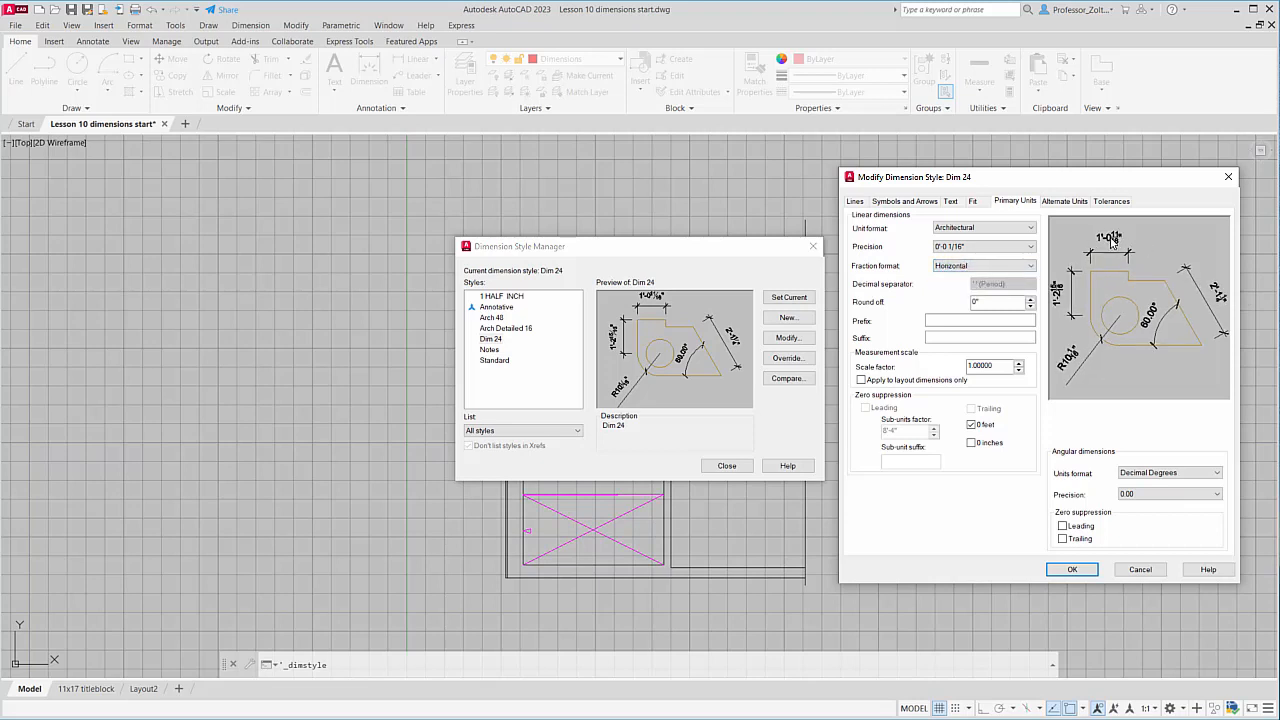
pyautogui.click(1030, 267)
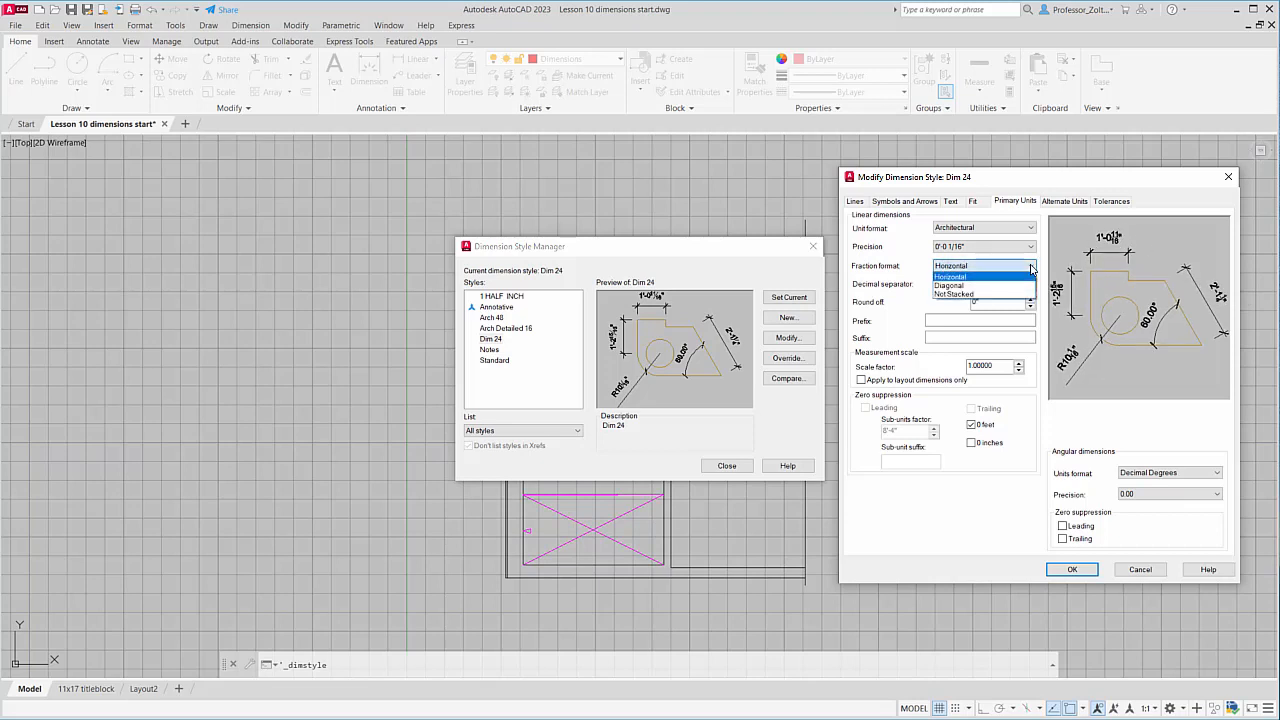
pyautogui.click(962, 285)
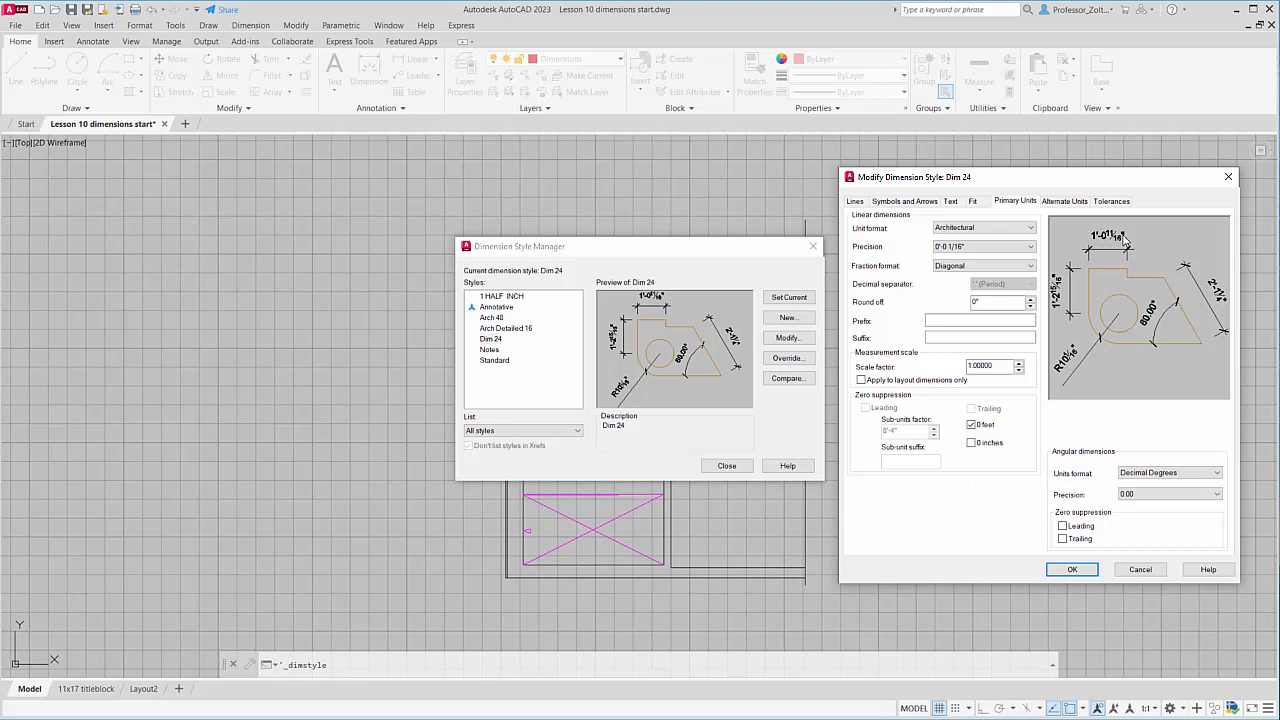
# - Toggle zero suppression for feet and for inches off and on in Dim 24, restoring both original settings
pyautogui.click(971, 425)
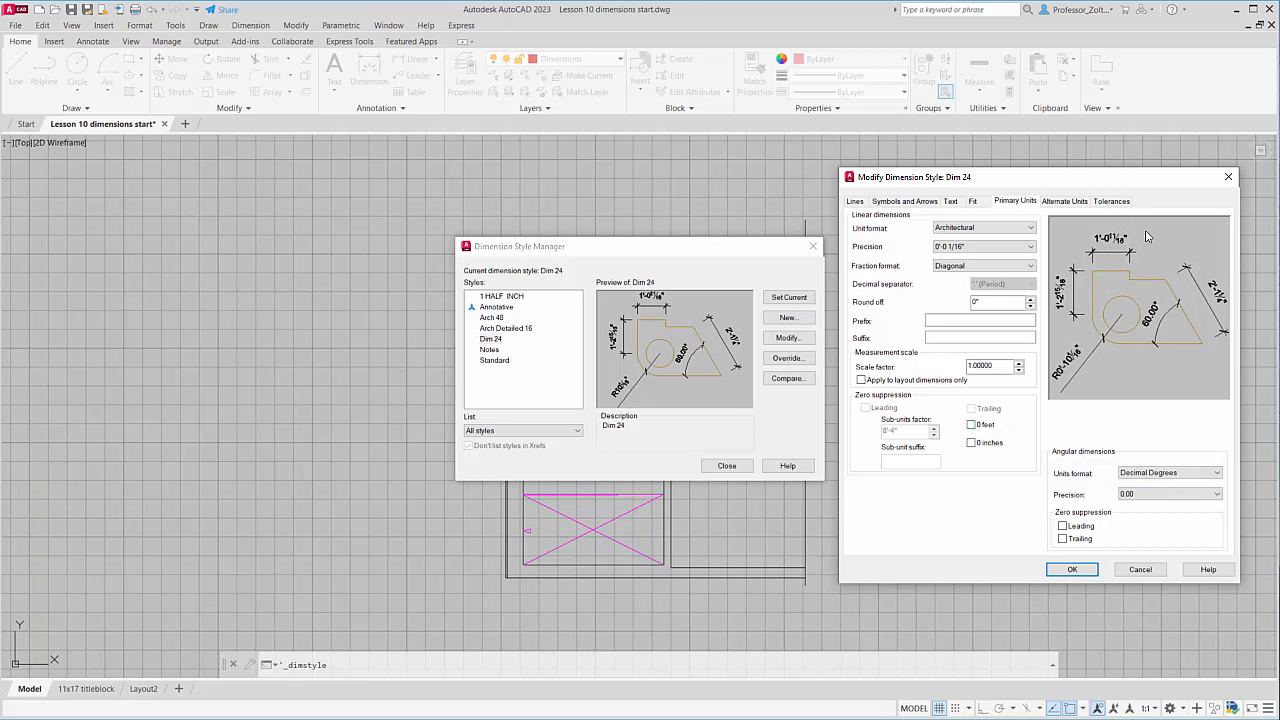
pyautogui.click(971, 425)
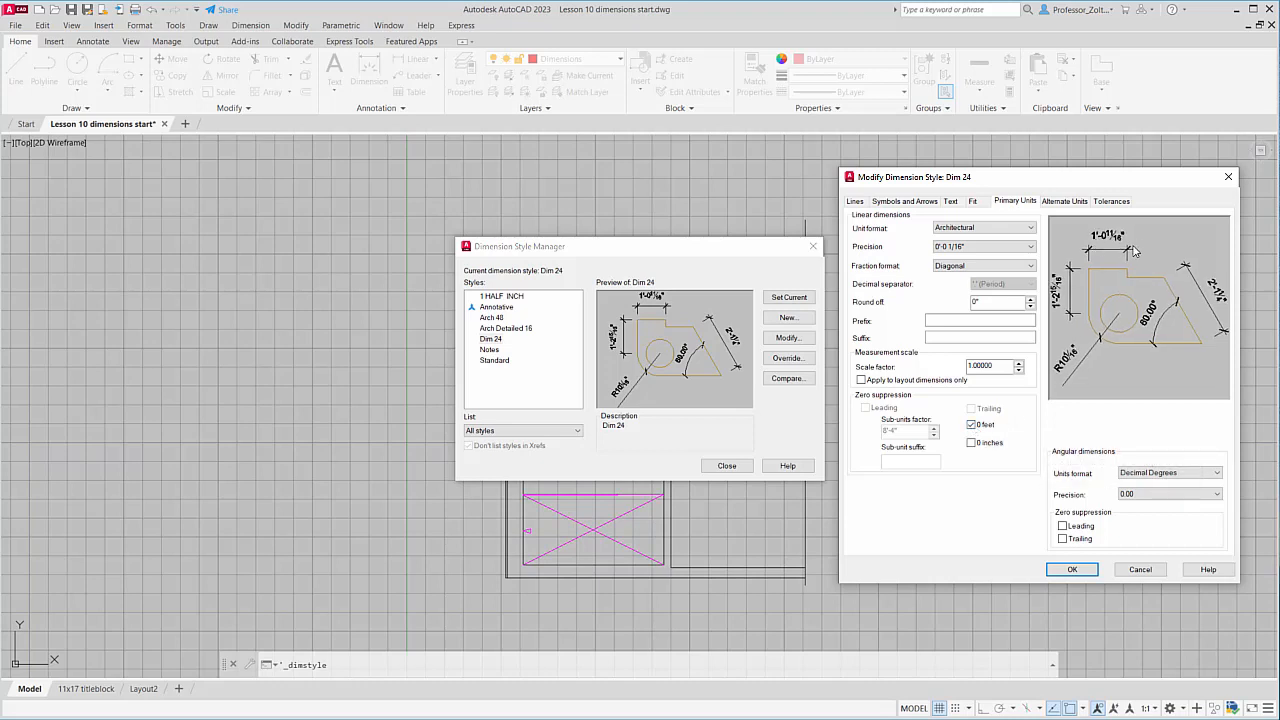
pyautogui.click(971, 443)
pyautogui.click(972, 444)
# - Examine Dim 24's line, arrowhead, text and fit settings, including the overall scale, and accept the style
pyautogui.click(856, 201)
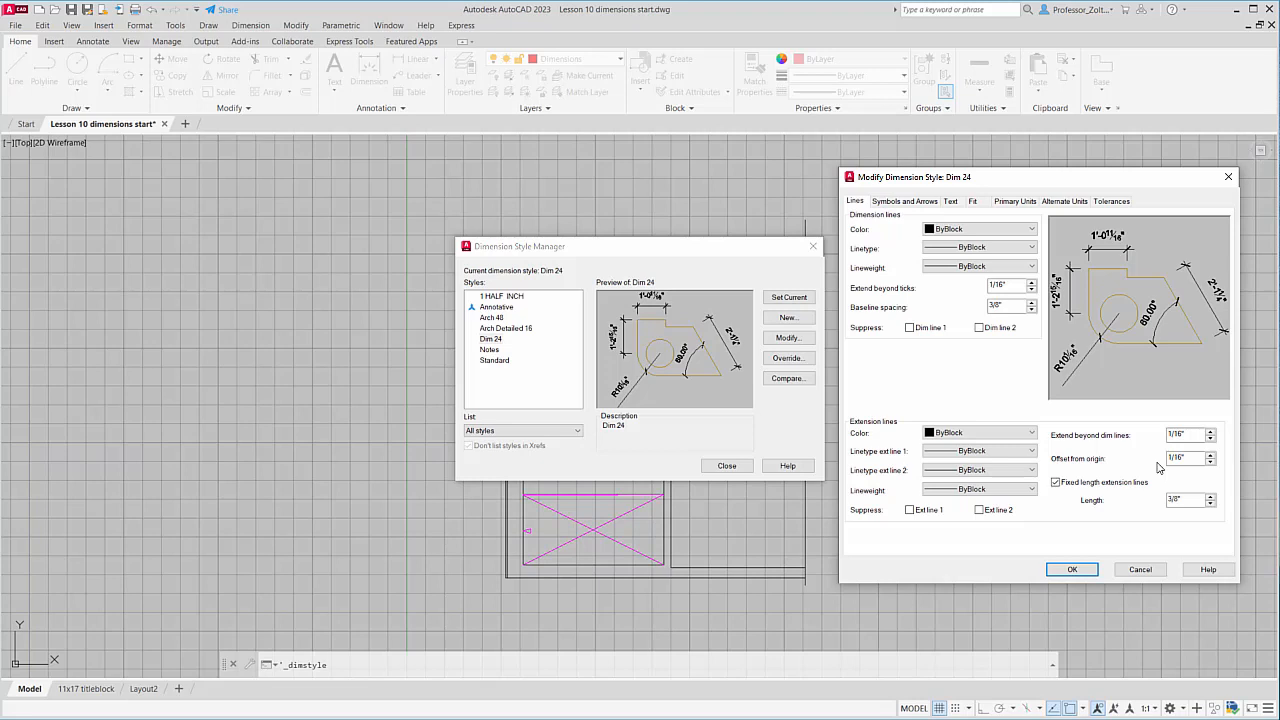
pyautogui.click(918, 201)
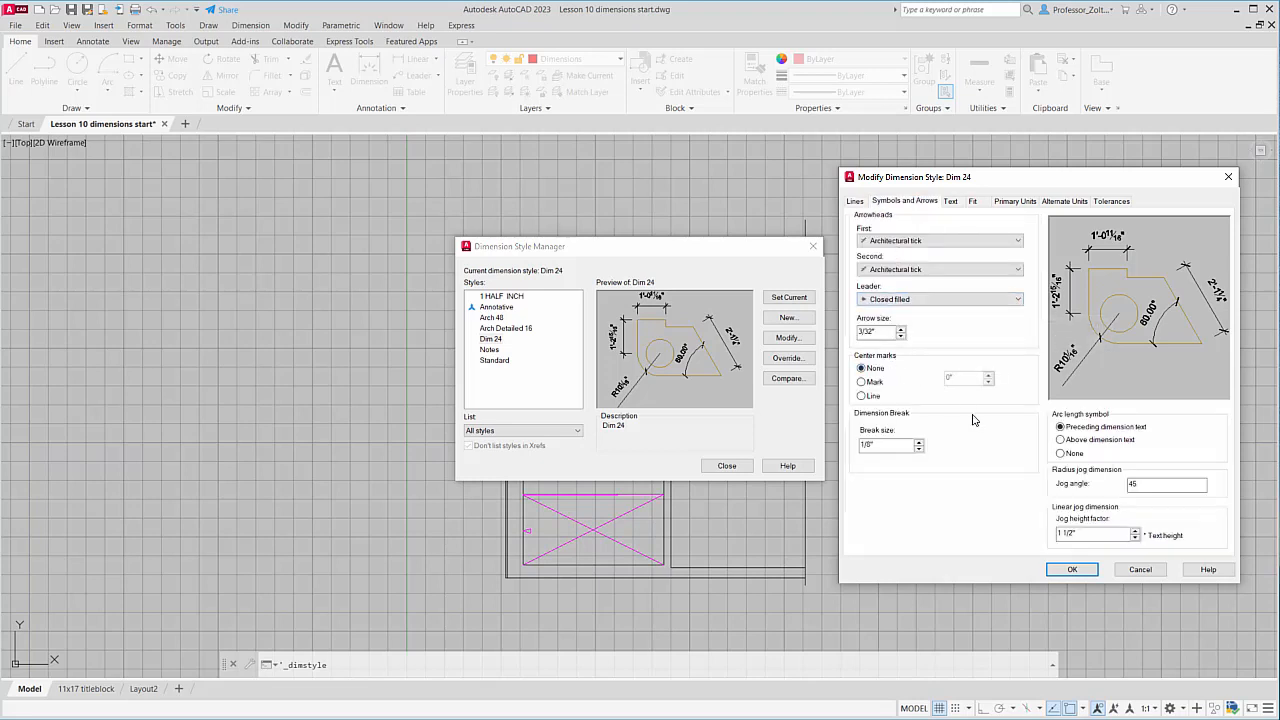
pyautogui.click(950, 202)
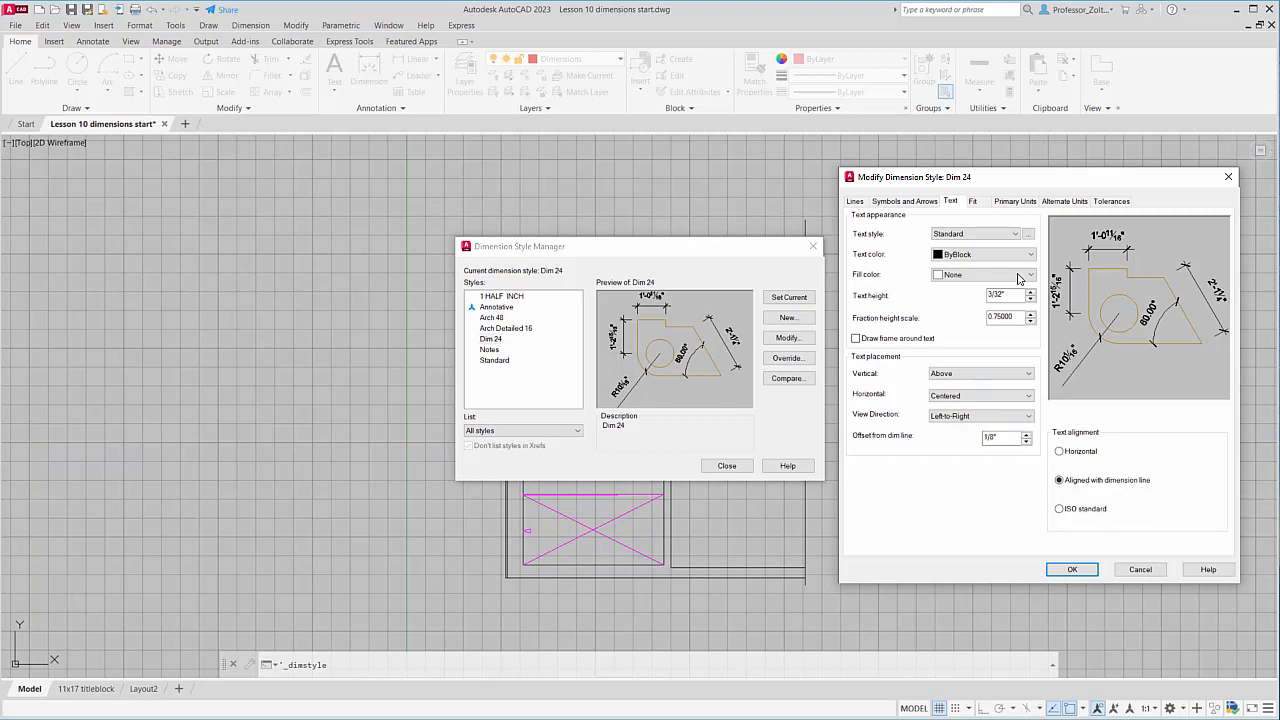
pyautogui.click(973, 203)
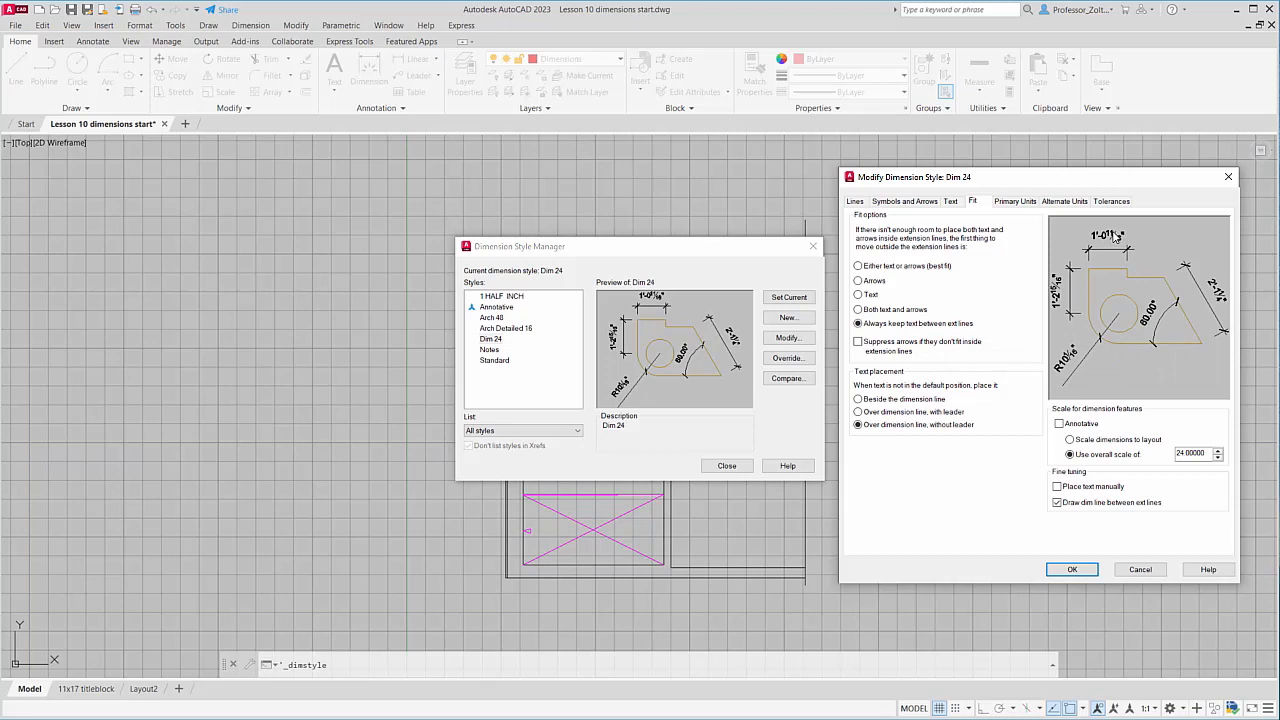
pyautogui.moveTo(865, 432)
pyautogui.click(1071, 570)
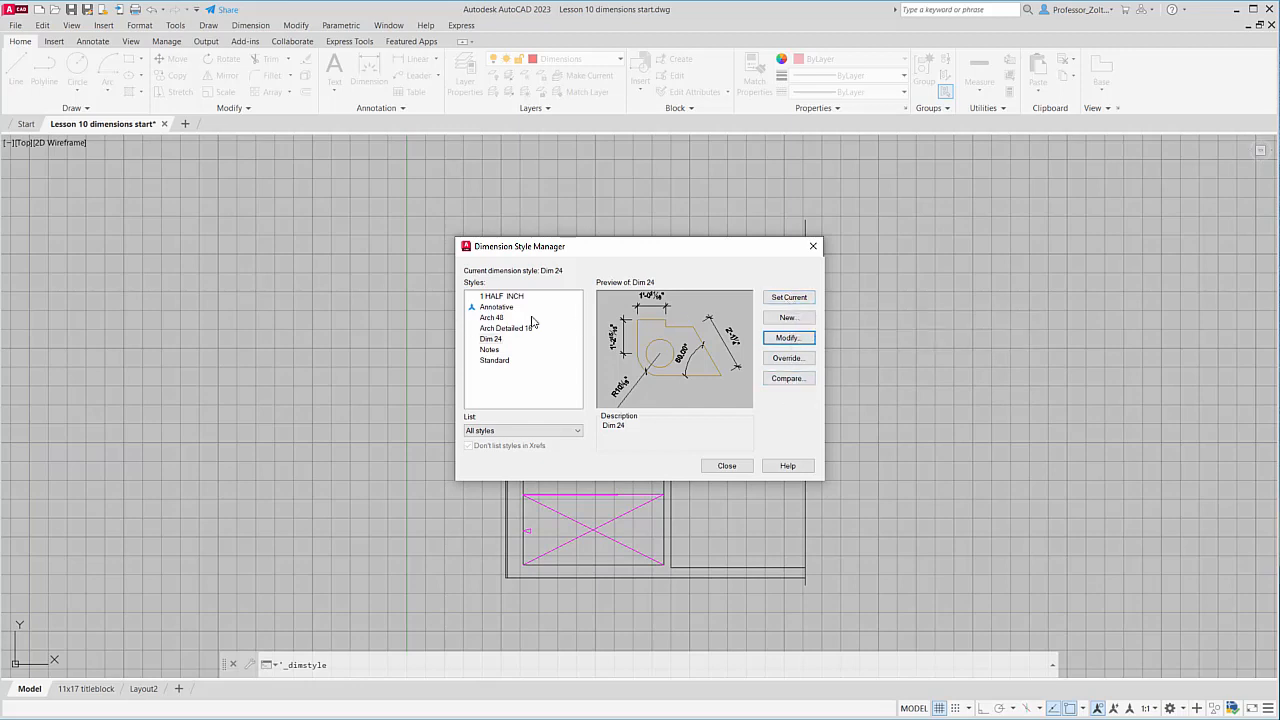
# - Set Dim 24 as the current dimension style and close the style manager
pyautogui.click(491, 340)
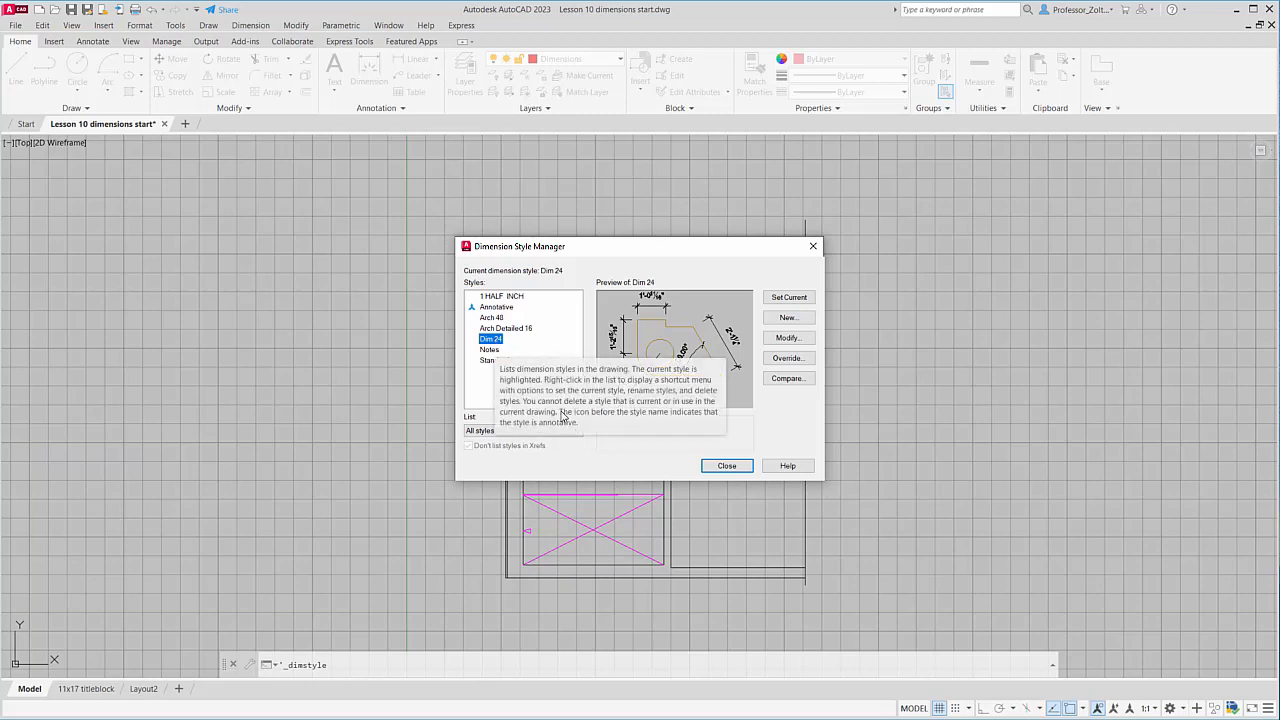
pyautogui.click(789, 298)
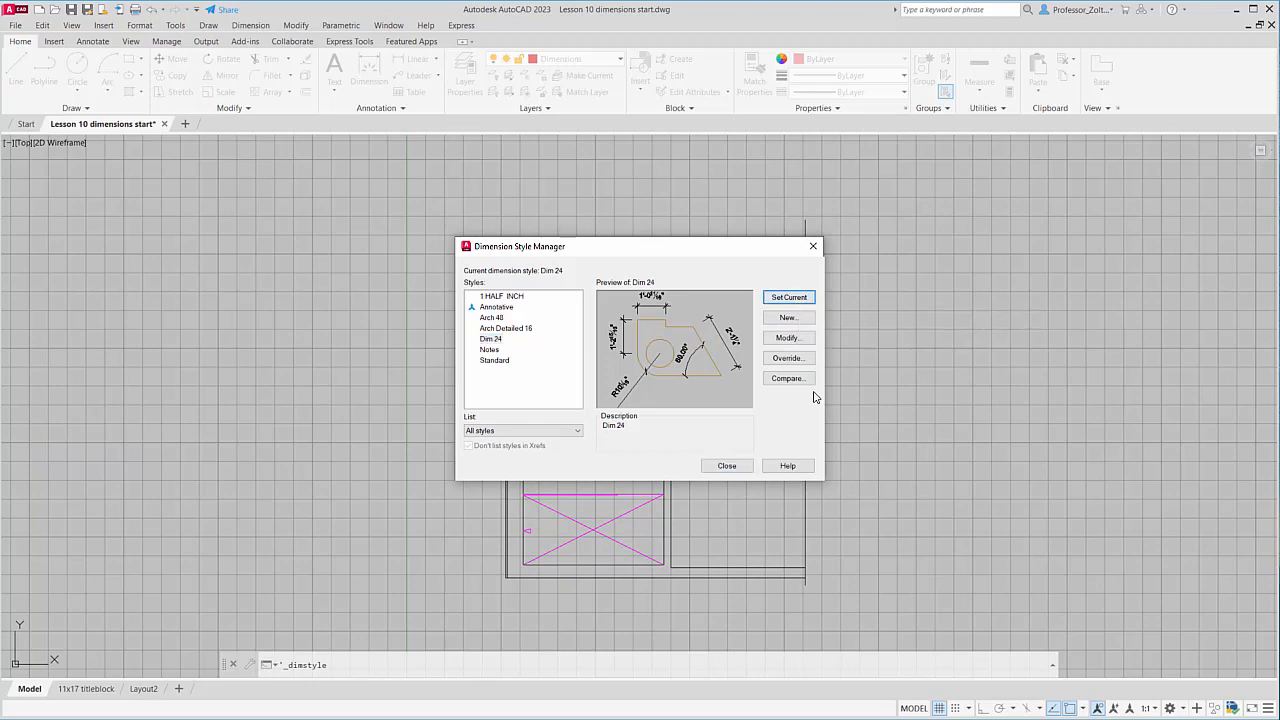
pyautogui.click(726, 467)
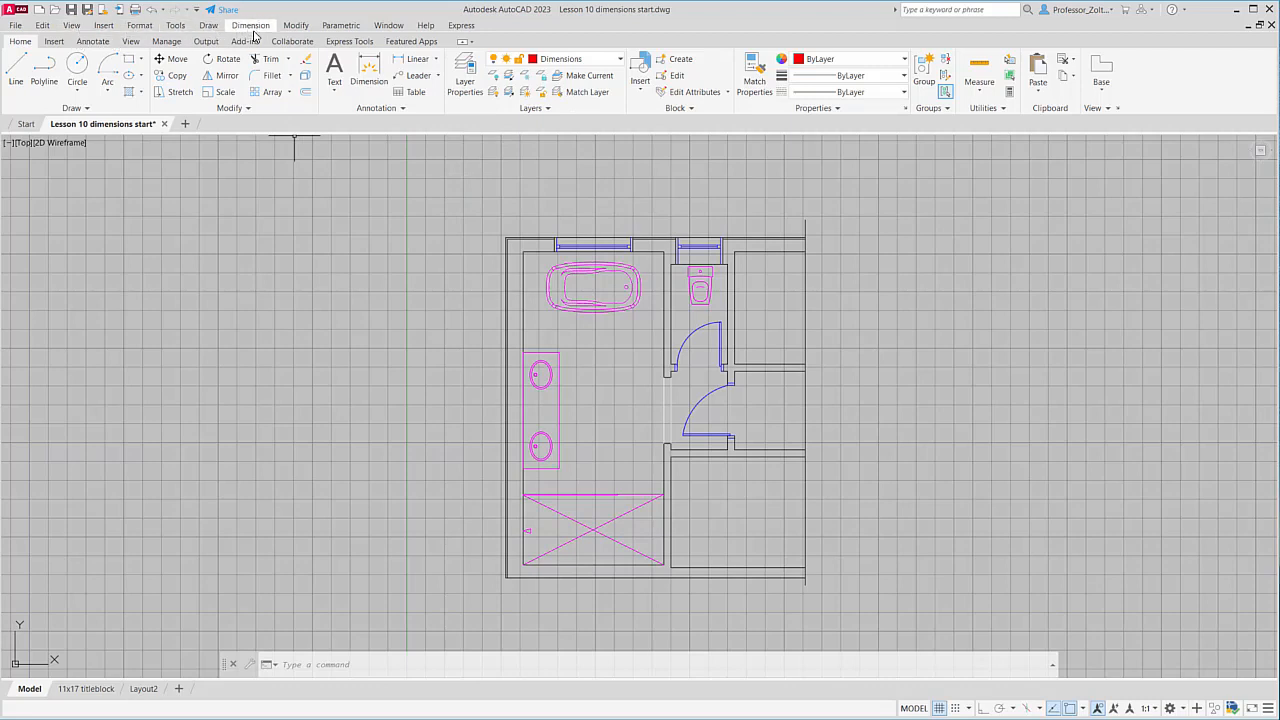
pyautogui.click(197, 10)
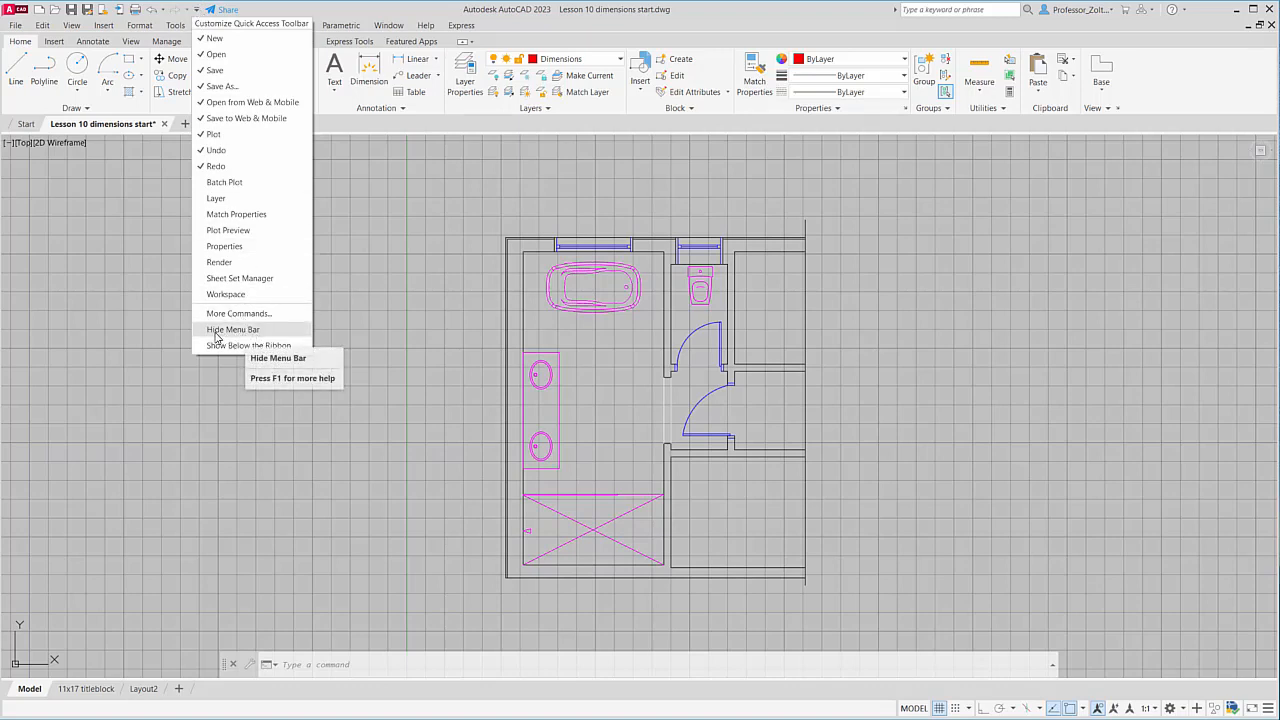
pyautogui.click(384, 170)
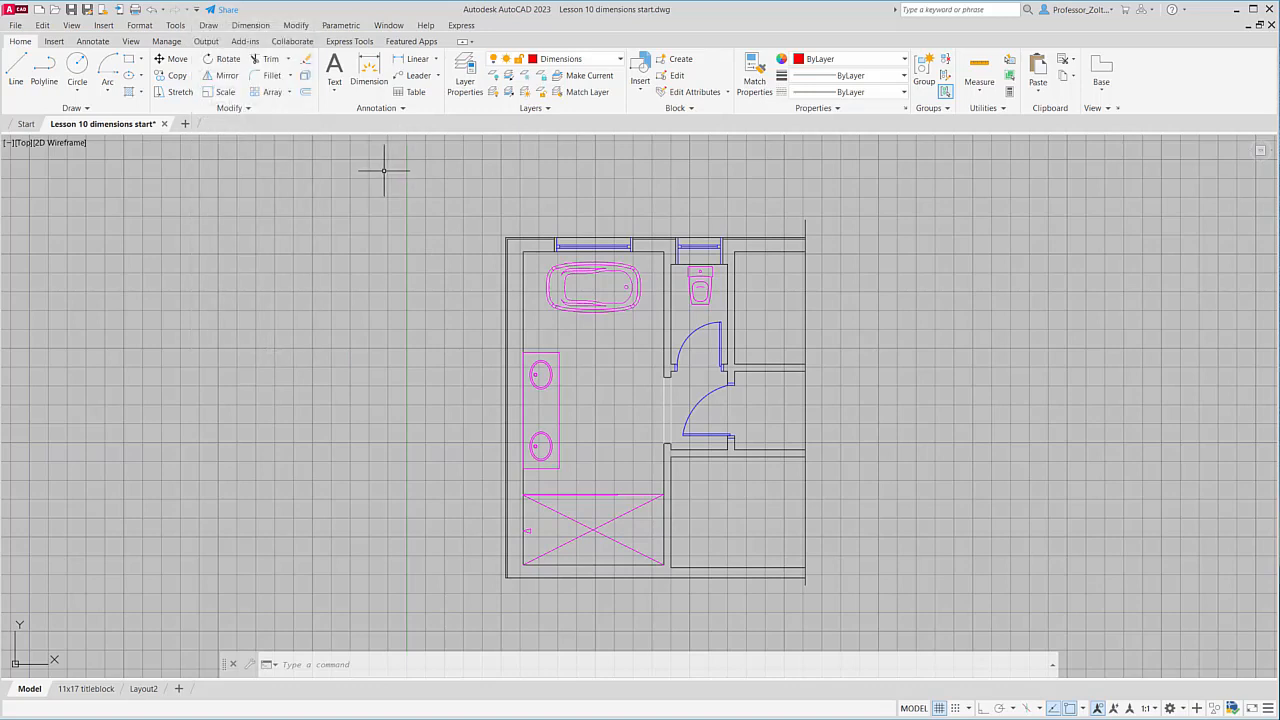
# - Add a vertical linear dimension across the bottom exterior wall's thickness at the plan's lower-left corner, placing it outside the left wall
pyautogui.click(250, 25)
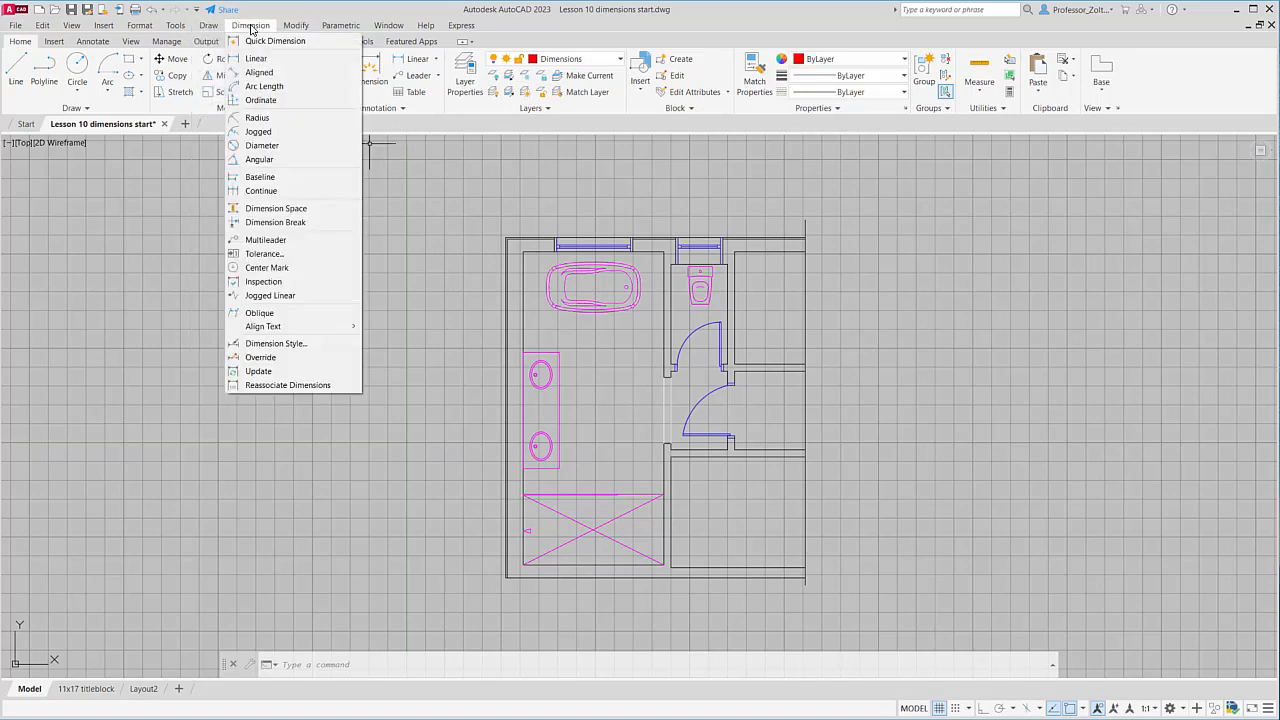
pyautogui.click(257, 58)
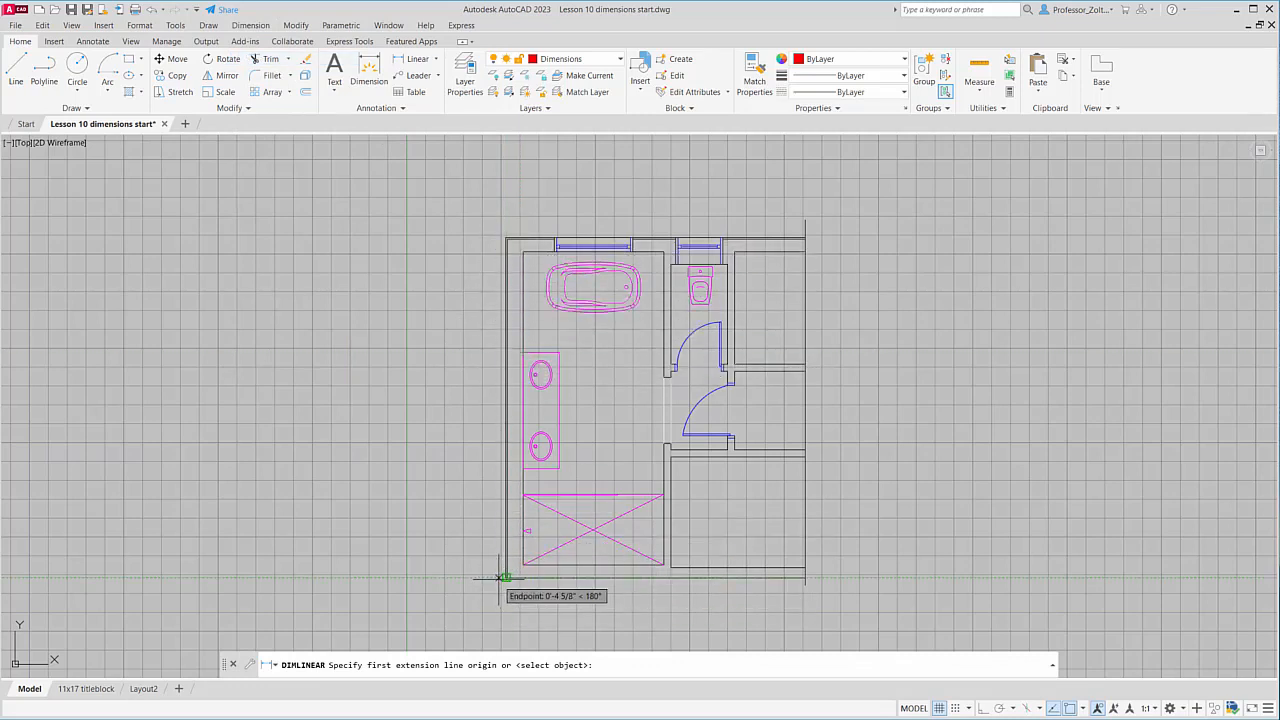
pyautogui.click(506, 577)
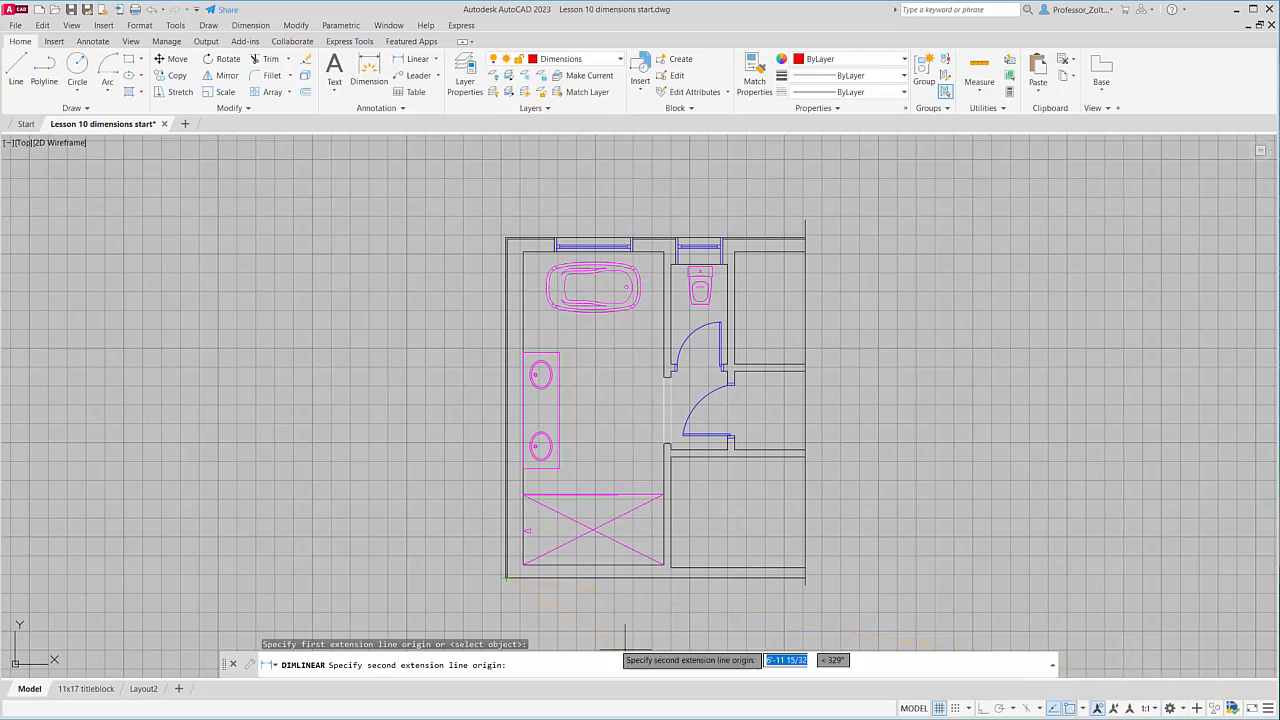
pyautogui.click(510, 570)
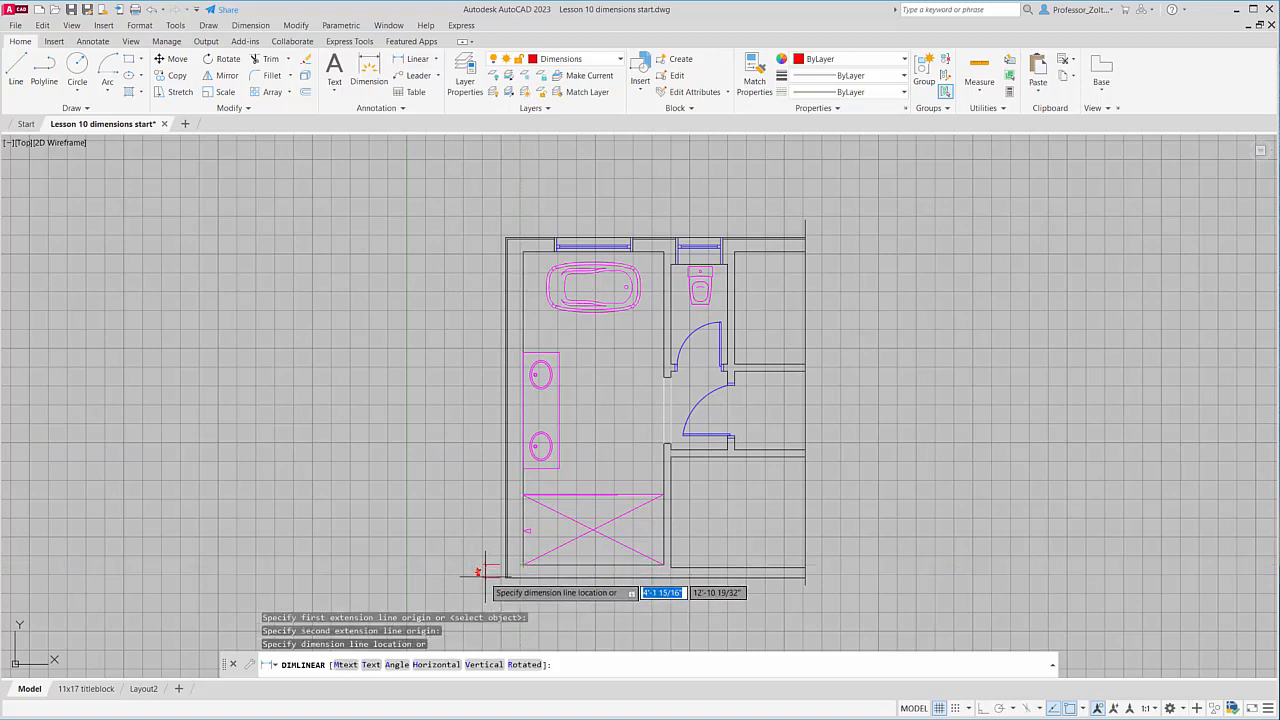
pyautogui.scroll(4, 480, 566)
pyautogui.scroll(-1, 479, 556)
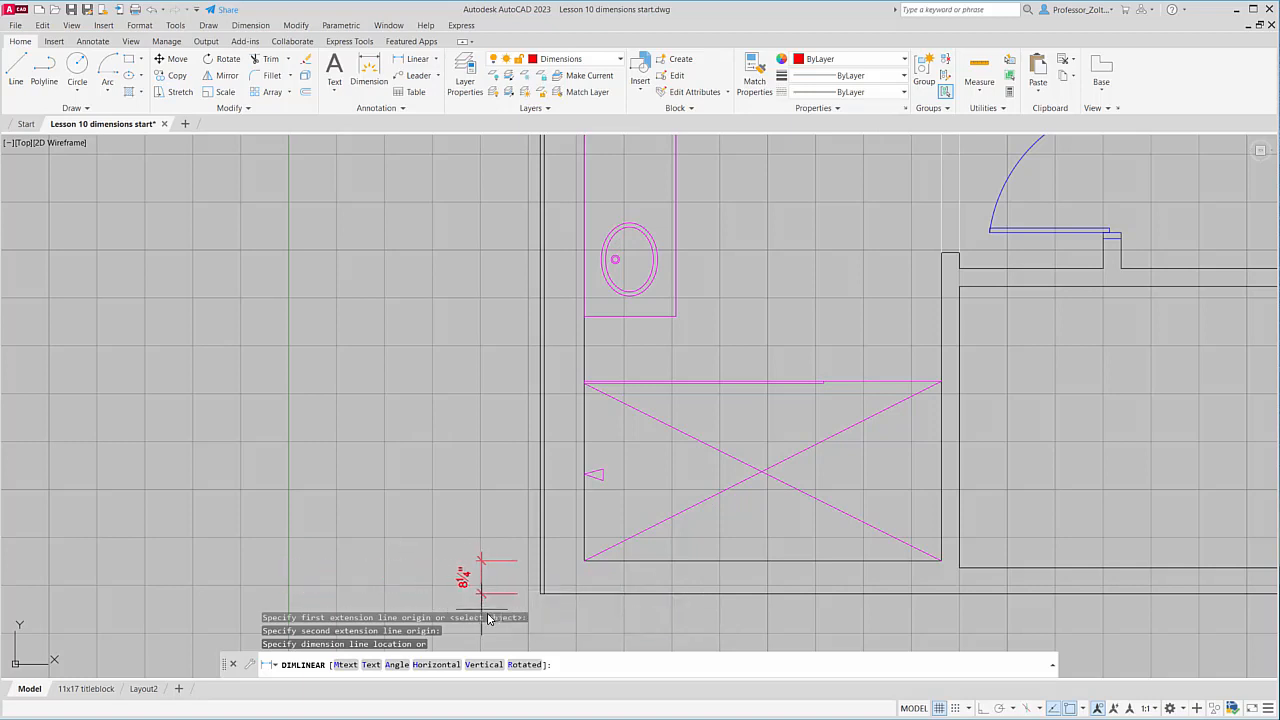
pyautogui.click(494, 594)
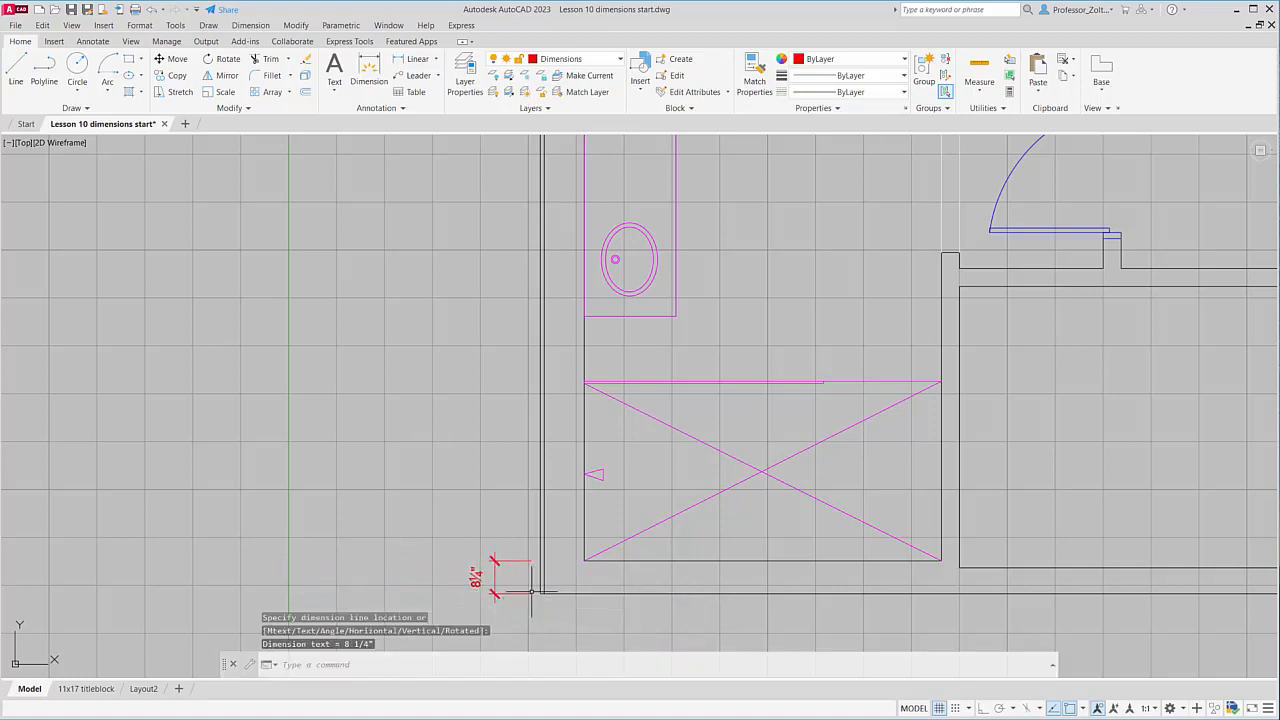
# - Continue the wall dimension upward to the small triangular shower fixture and the shower's upper-left corner
pyautogui.scroll(-4, 535, 601)
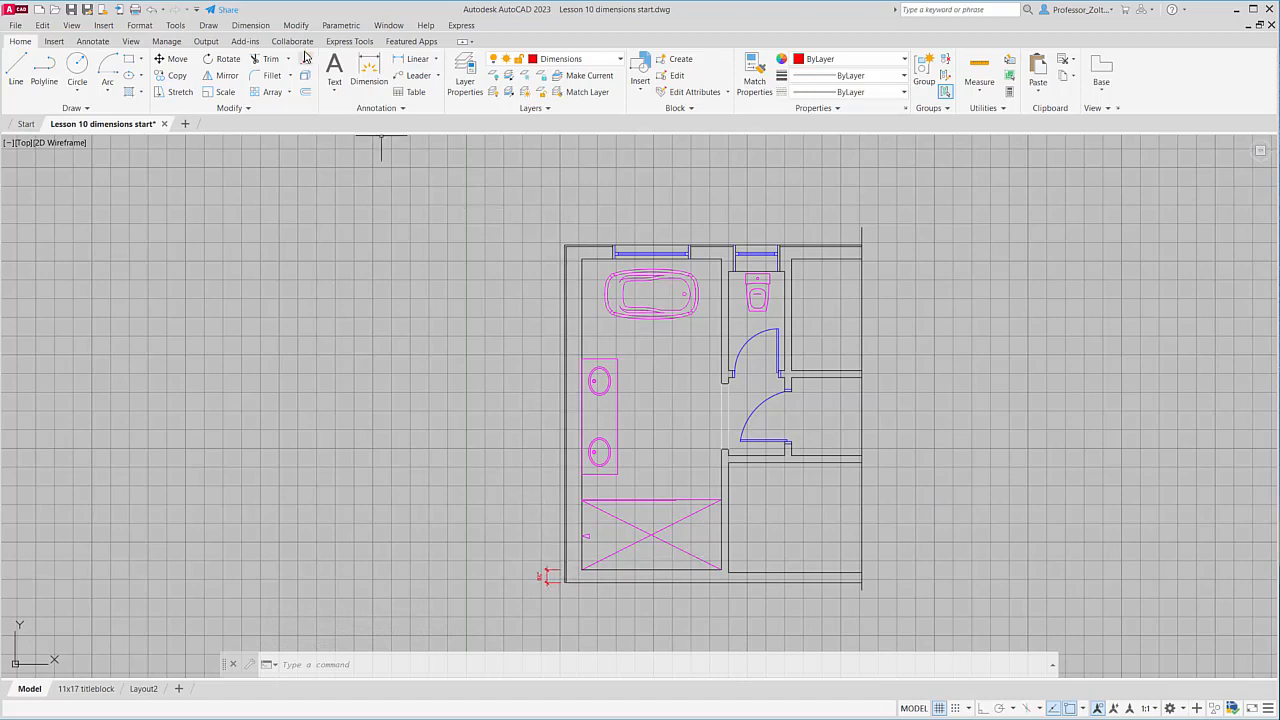
pyautogui.click(251, 26)
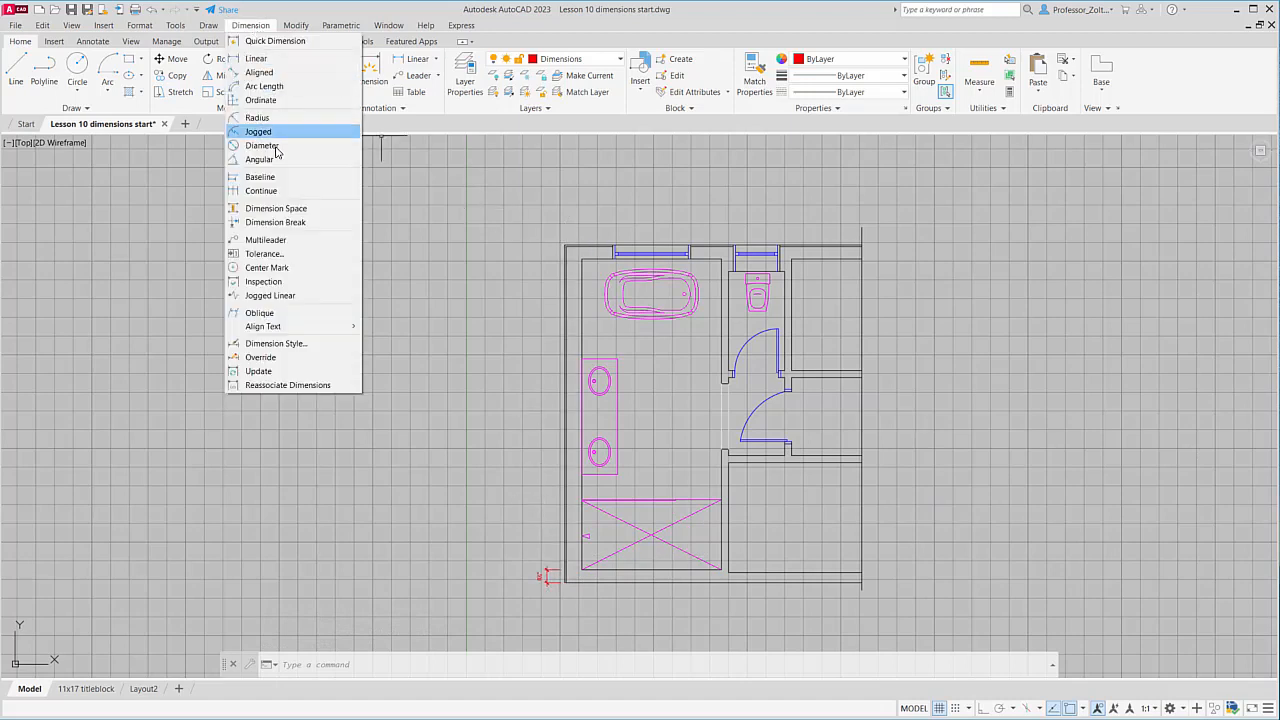
pyautogui.click(268, 191)
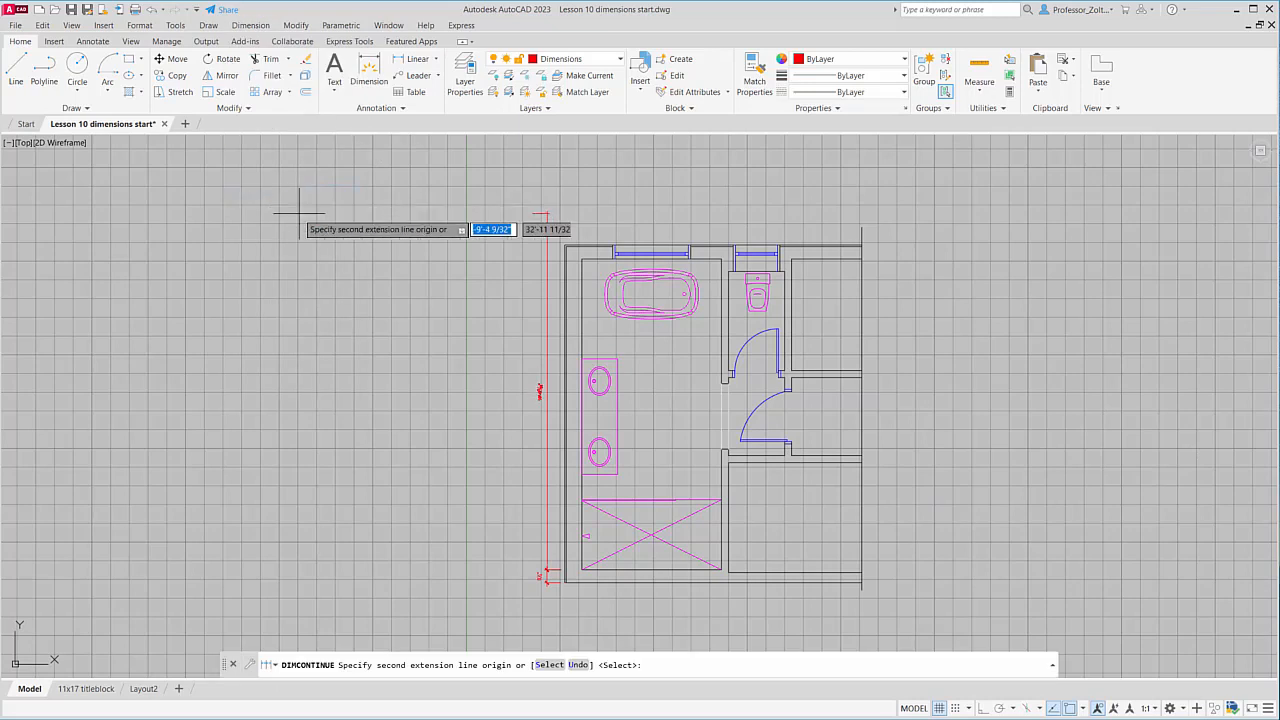
pyautogui.click(584, 537)
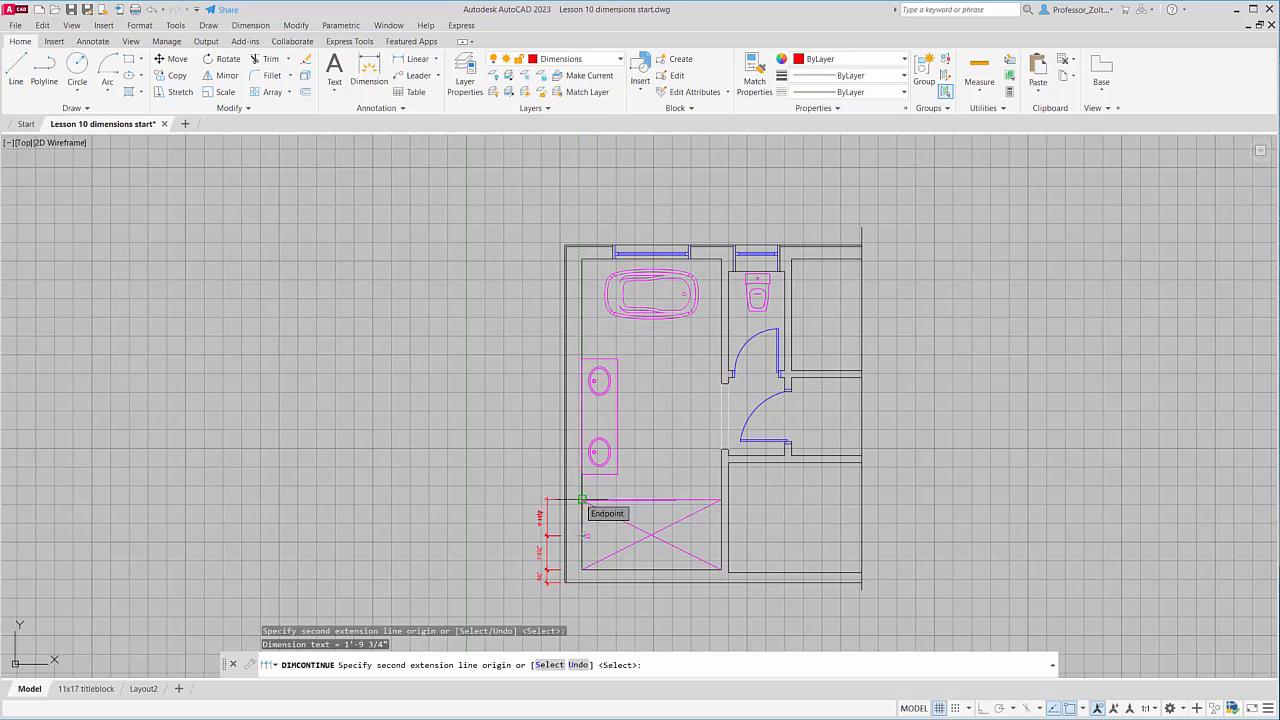
pyautogui.click(582, 499)
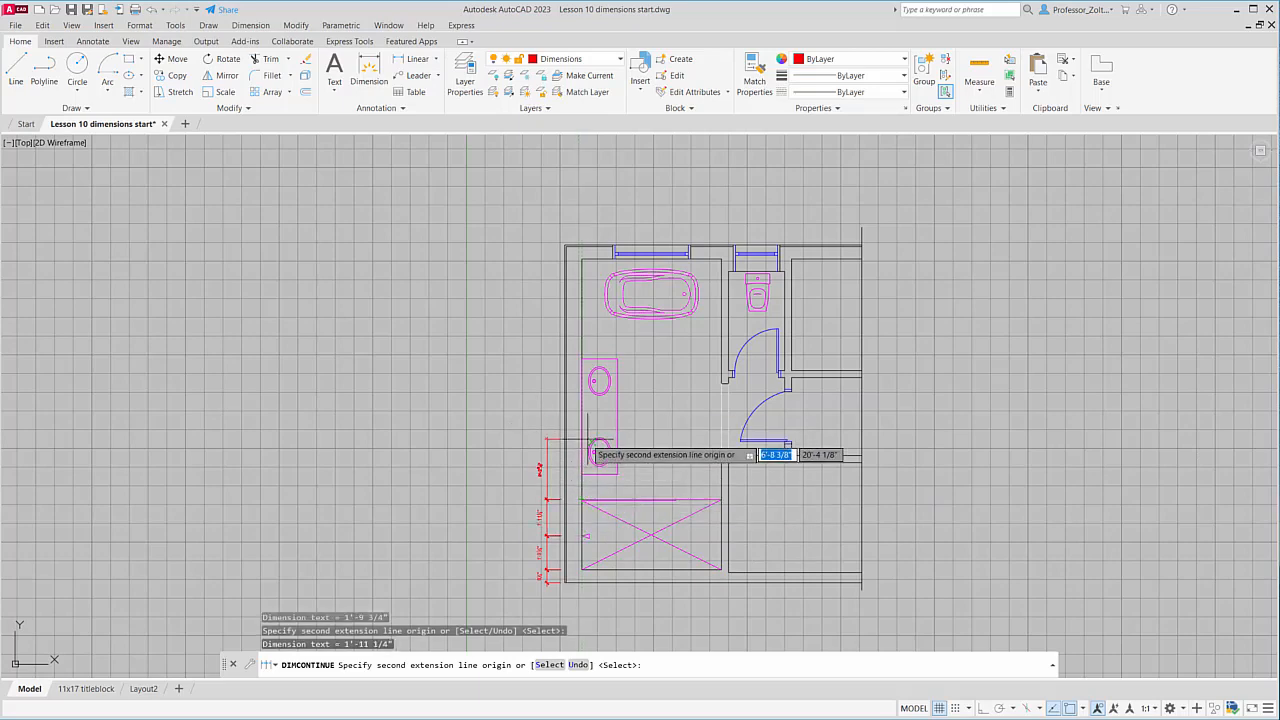
# - Continue the dimension chain to the drain centers of the lower and upper sinks, using Center object snaps
pyautogui.scroll(8, 593, 452)
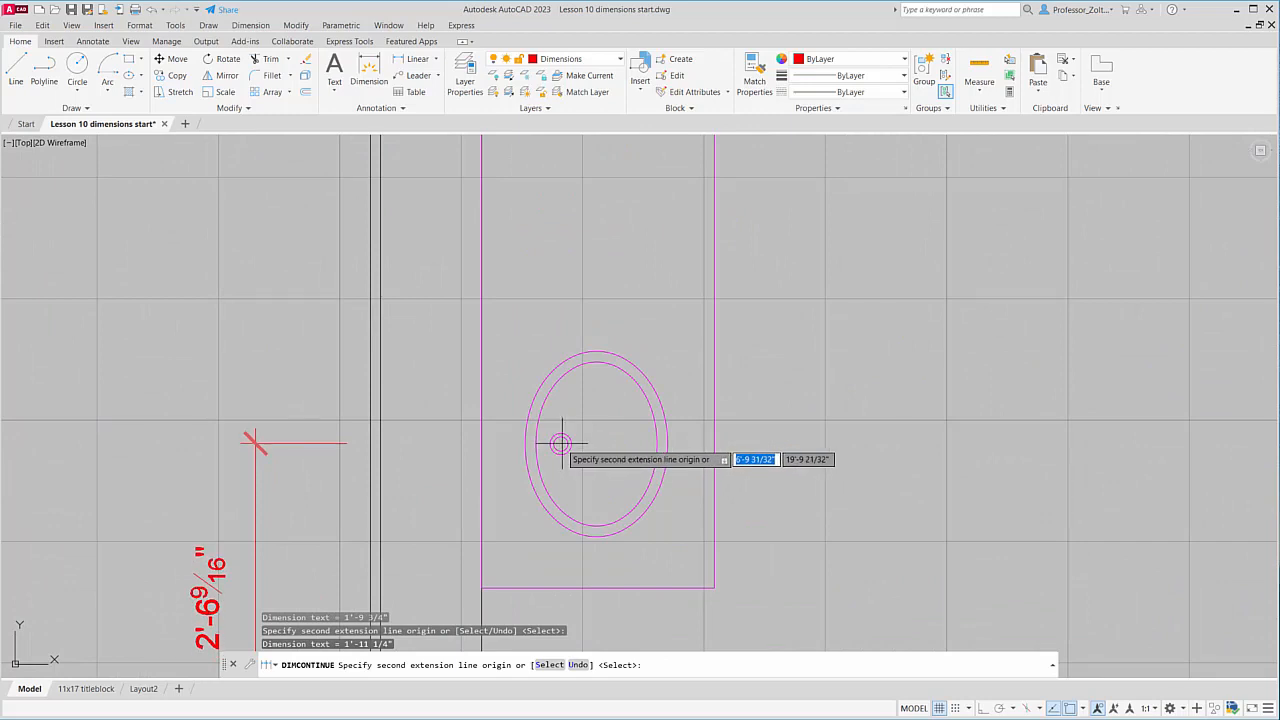
pyautogui.keyDown('shift'); pyautogui.rightClick(561, 444); pyautogui.keyUp('shift')
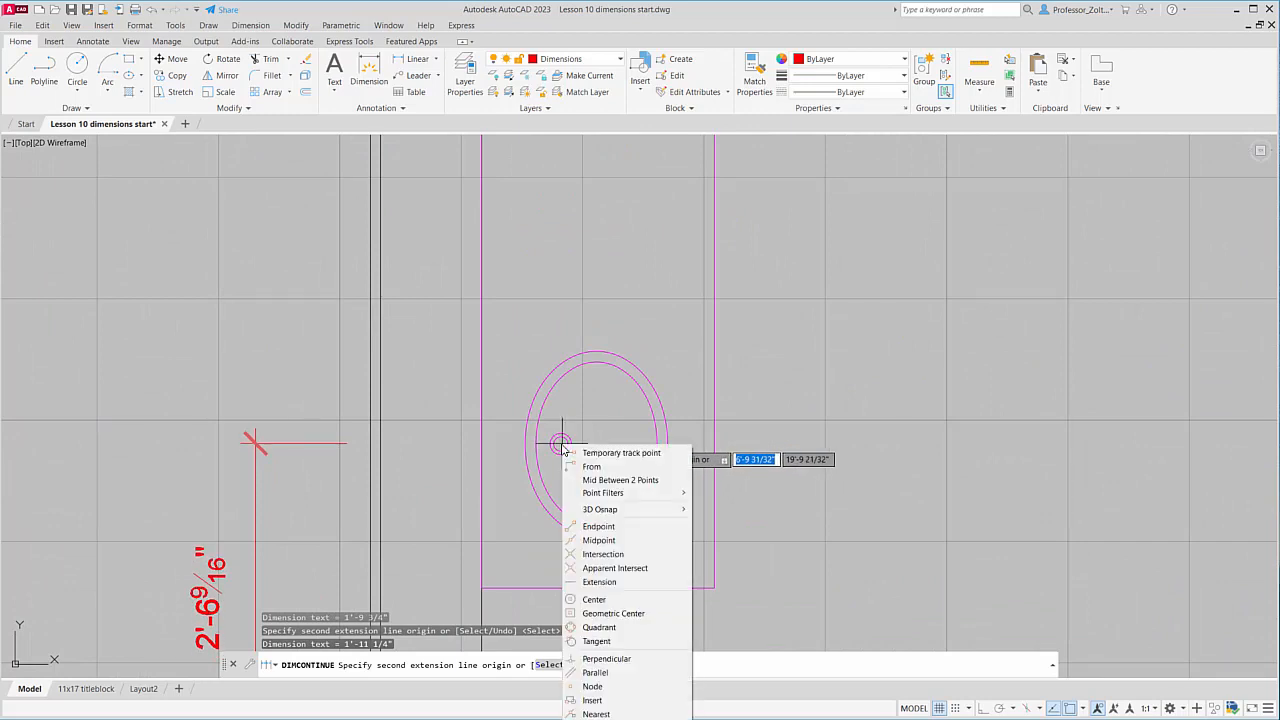
pyautogui.click(593, 599)
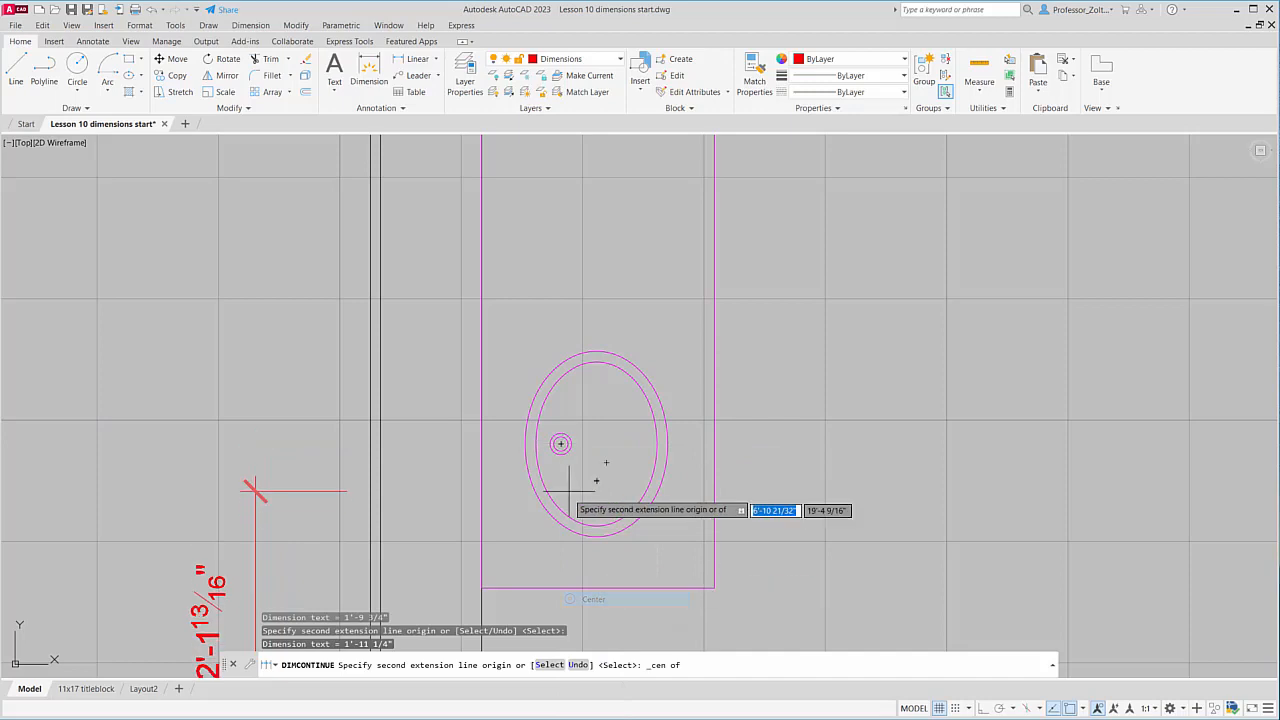
pyautogui.click(561, 444)
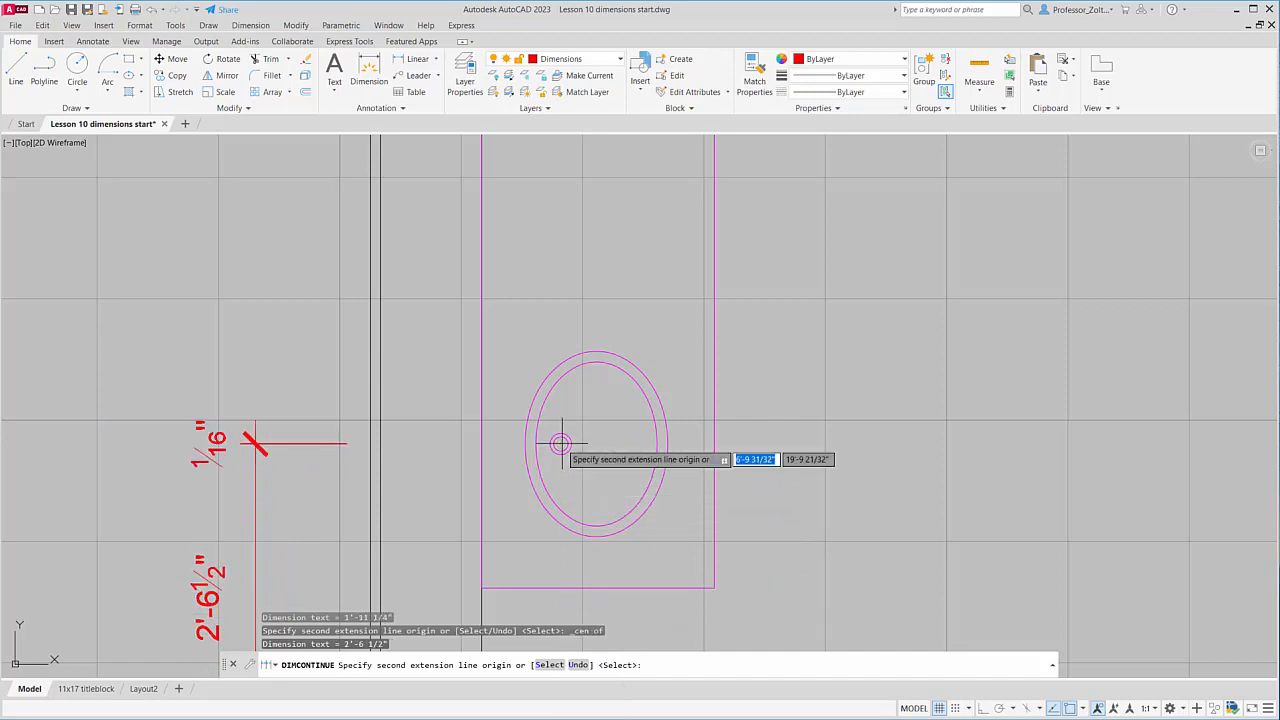
pyautogui.scroll(-3, 561, 444)
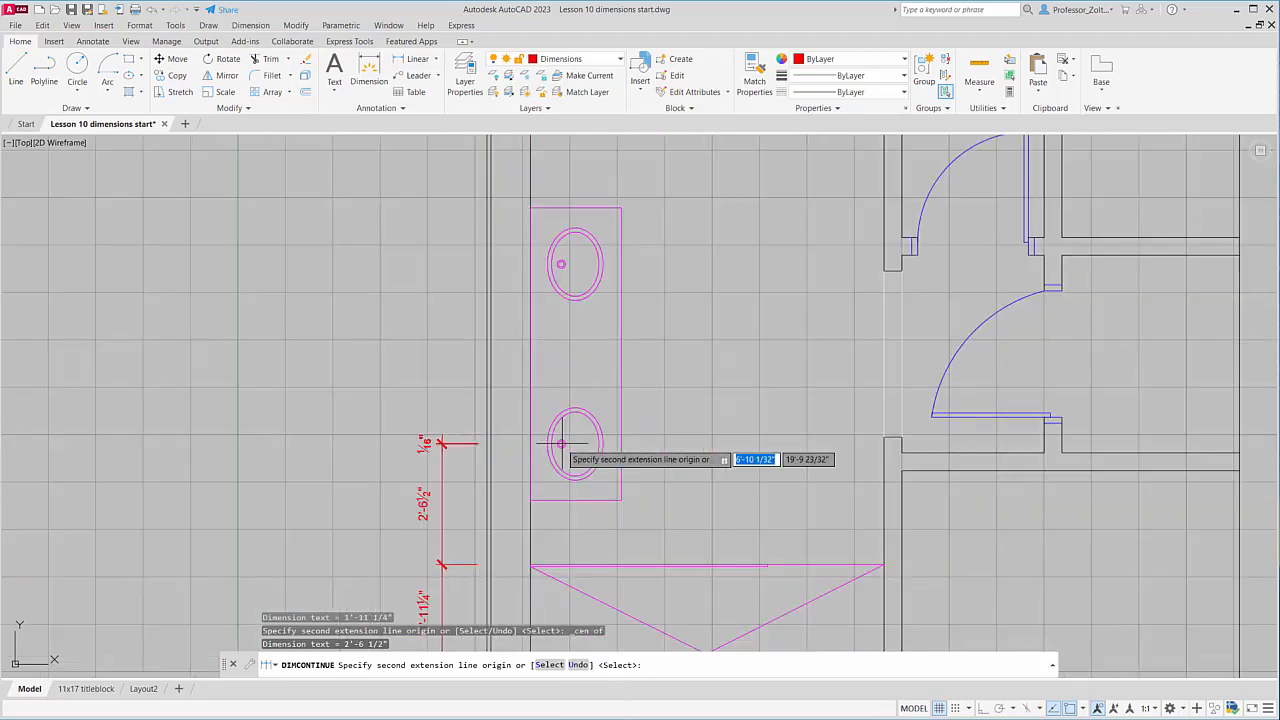
pyautogui.keyDown('shift'); pyautogui.rightClick(556, 316); pyautogui.keyUp('shift')
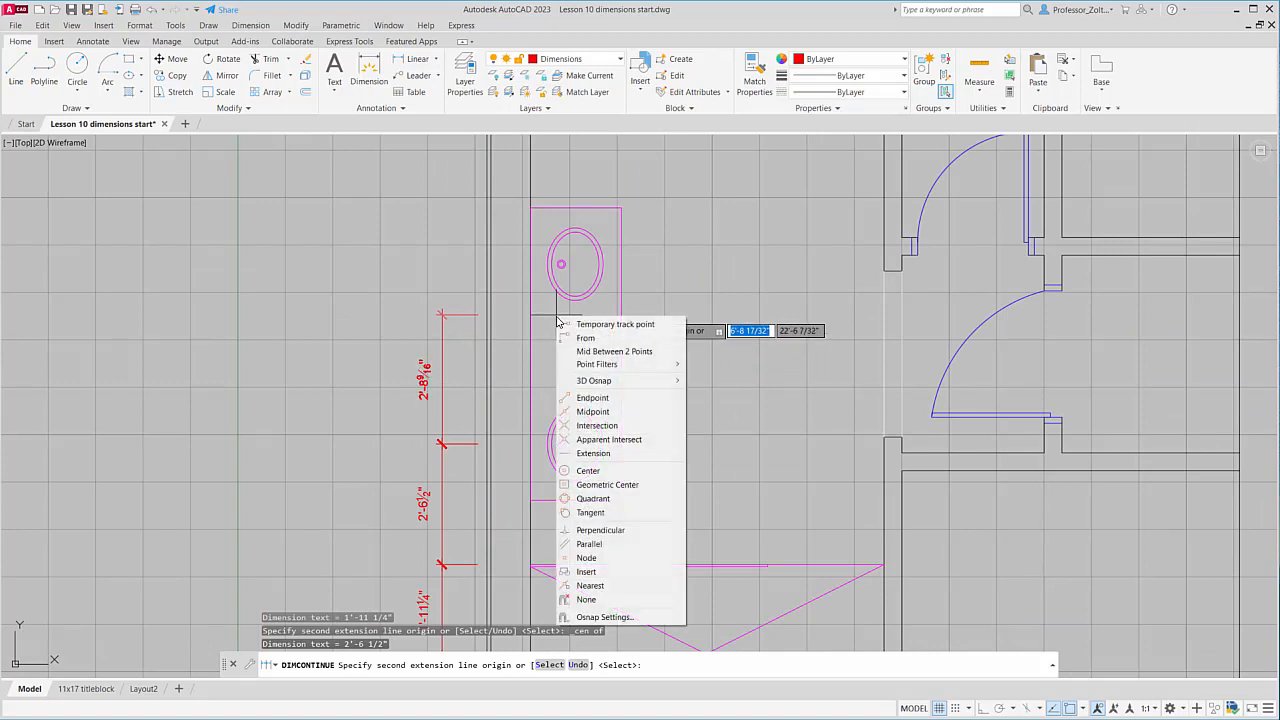
pyautogui.click(600, 471)
pyautogui.click(561, 264)
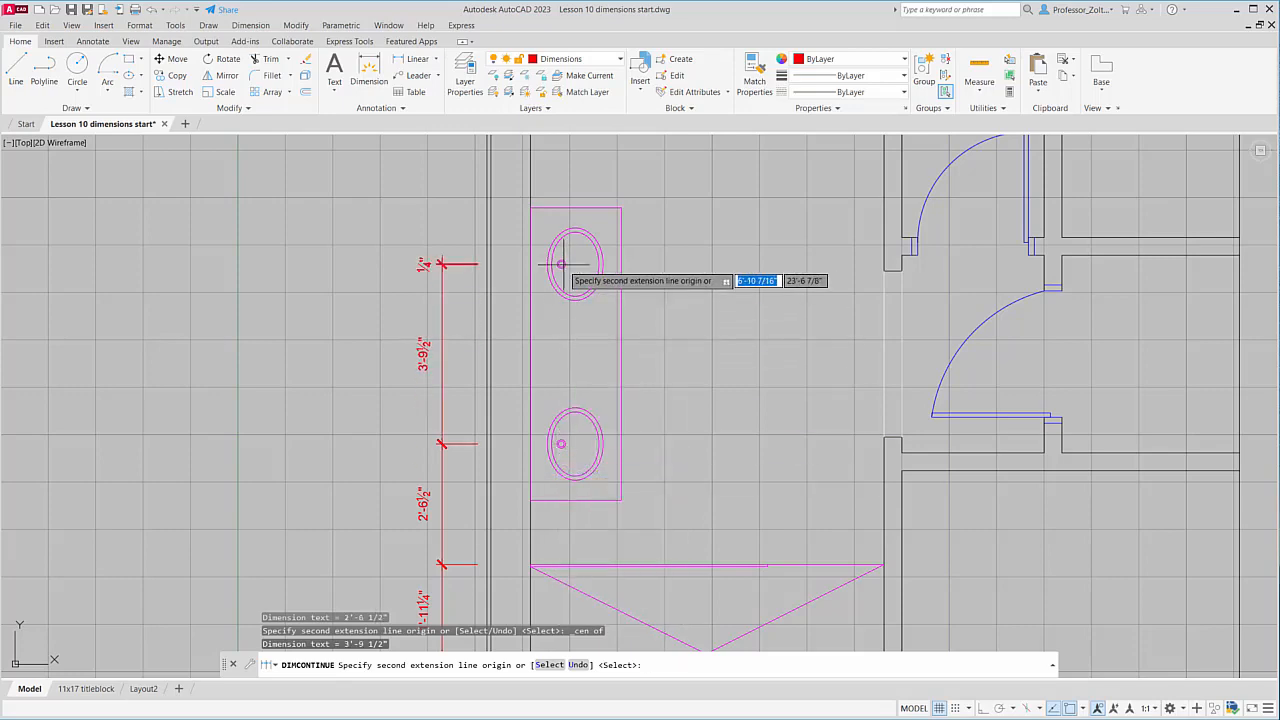
# - Try to continue the chain to the bathtub drain with Center, Geometric Center, Quadrant and Midpoint snap overrides
pyautogui.moveTo(575, 287); pyautogui.dragTo(786, 380, button='middle')
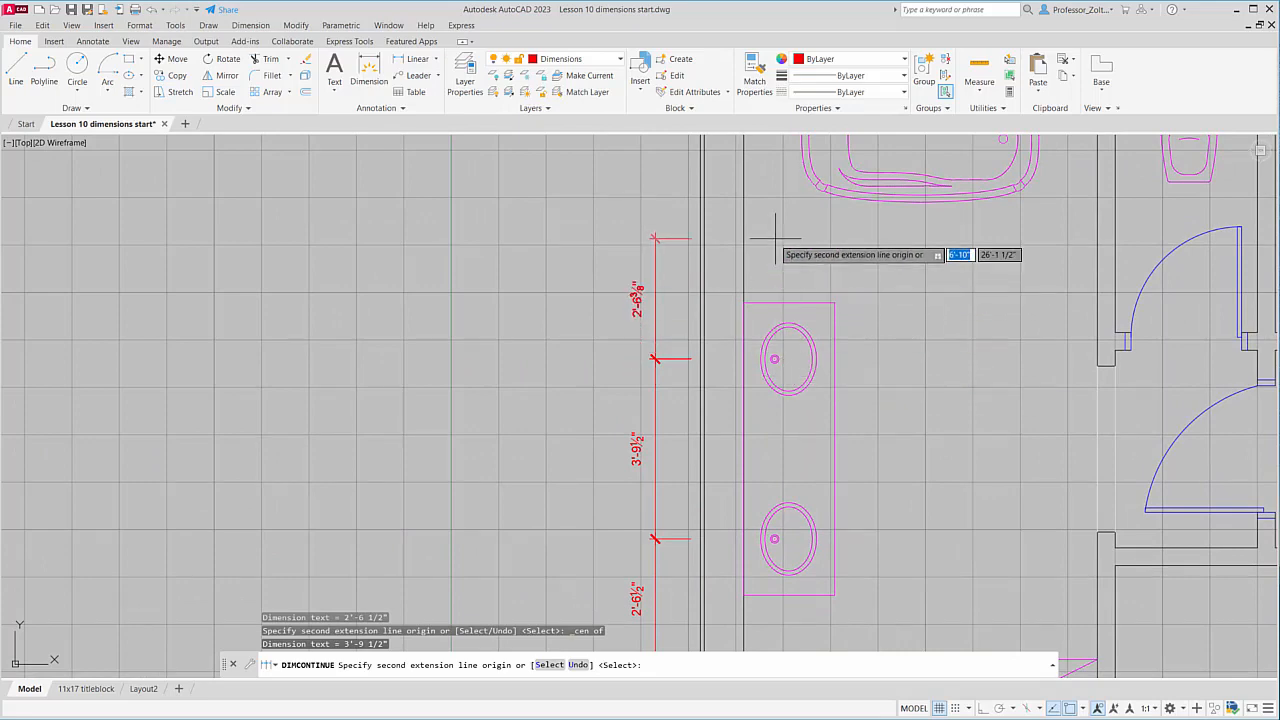
pyautogui.moveTo(774, 240)
pyautogui.mouseDown(button='middle')
pyautogui.moveTo(711, 394)
pyautogui.moveTo(664, 410)
pyautogui.mouseUp(button='middle')
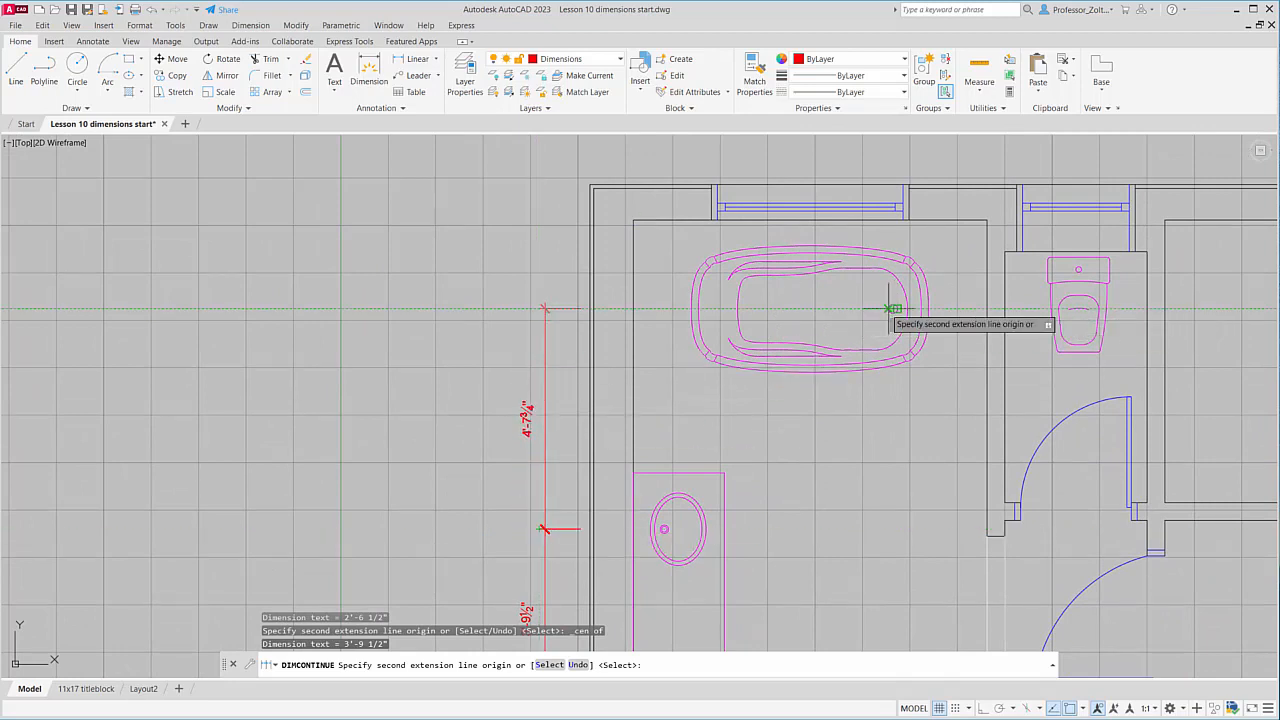
pyautogui.keyDown('shift'); pyautogui.rightClick(878, 312); pyautogui.keyUp('shift')
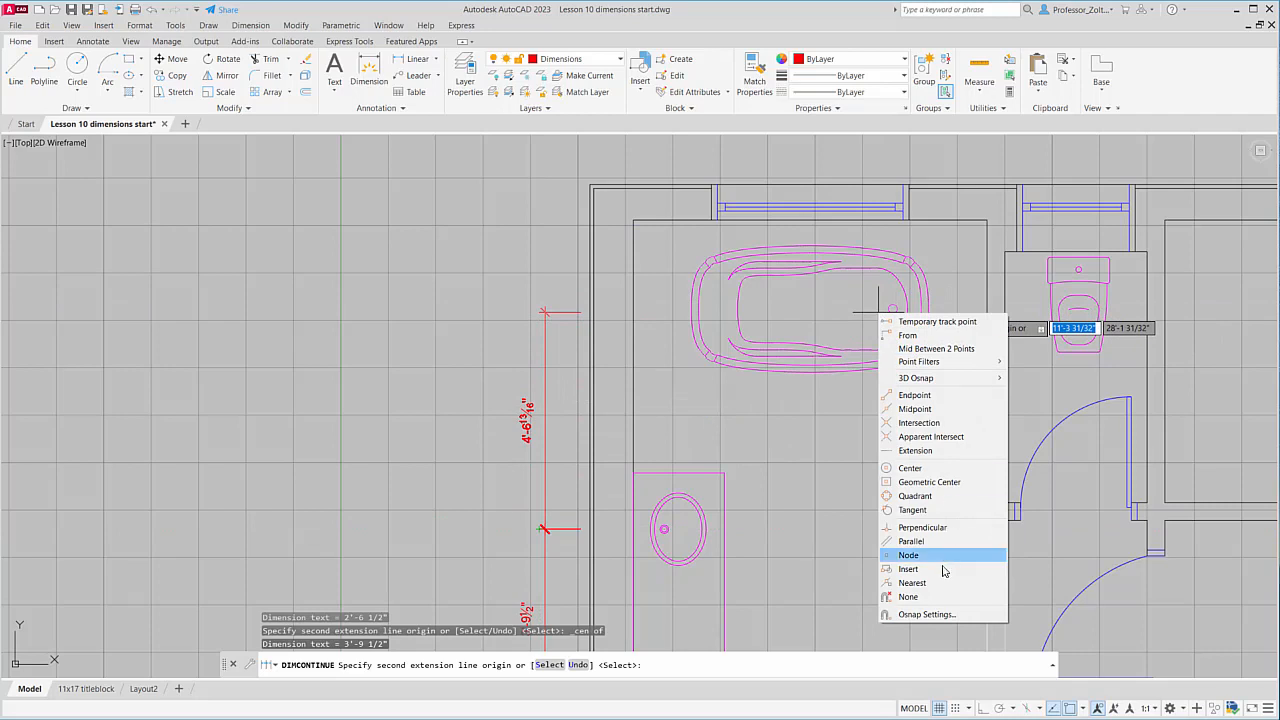
pyautogui.click(931, 470)
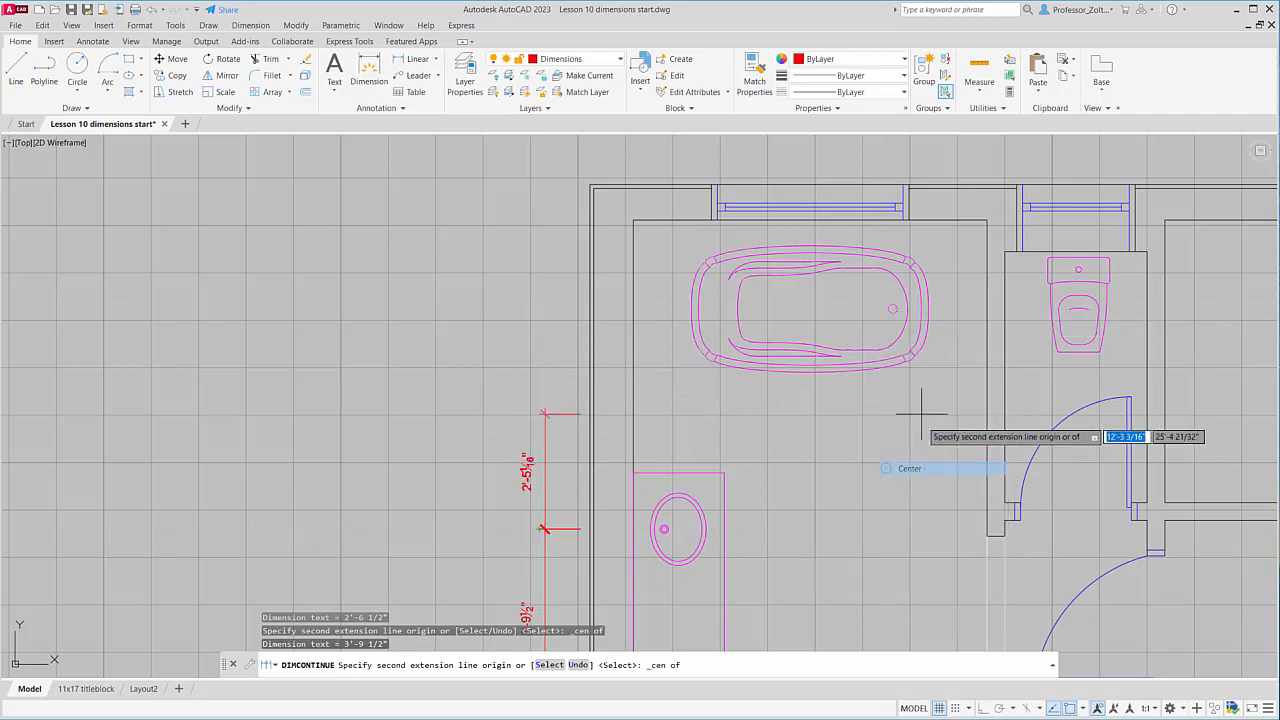
pyautogui.keyDown('shift'); pyautogui.rightClick(864, 312); pyautogui.keyUp('shift')
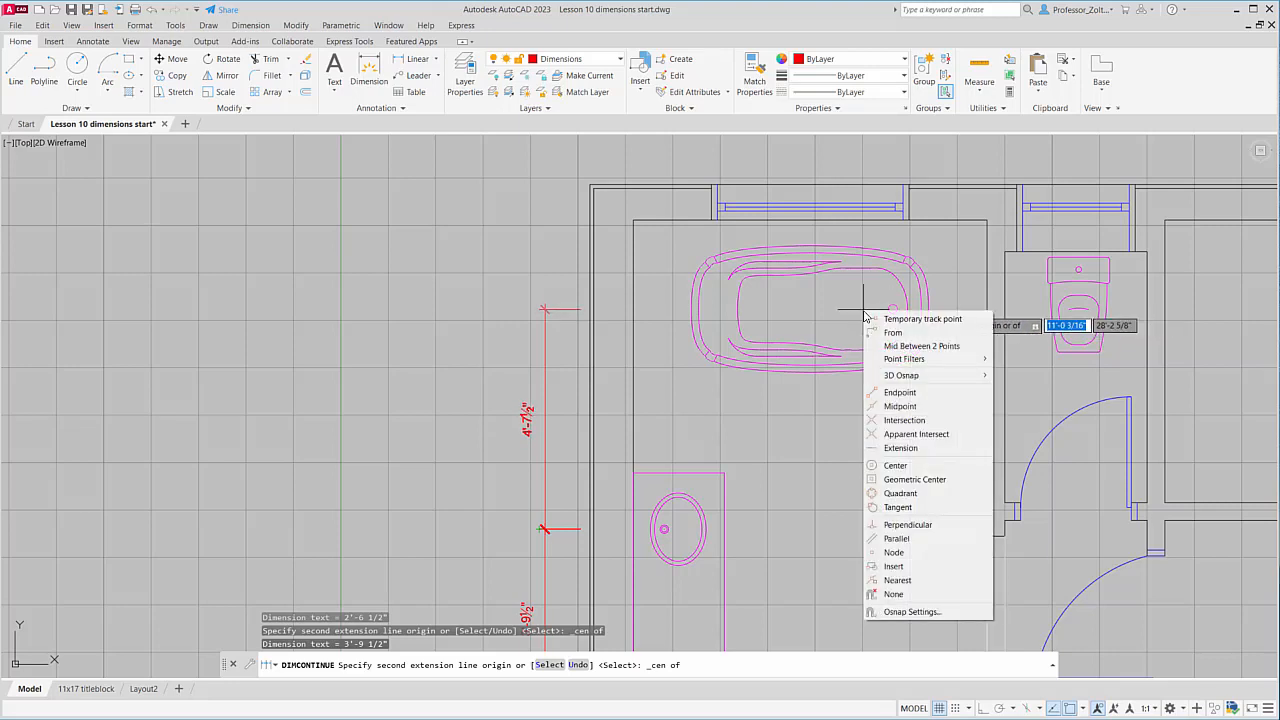
pyautogui.click(927, 482)
pyautogui.click(895, 311)
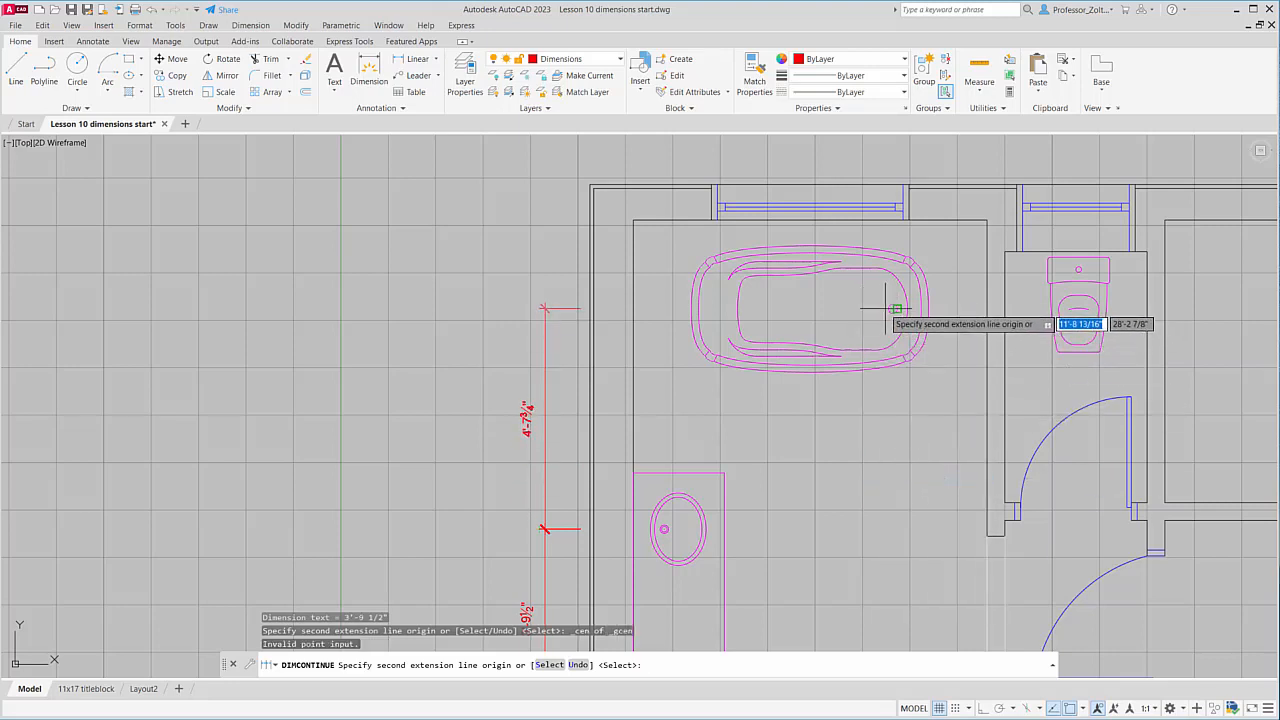
pyautogui.keyDown('shift'); pyautogui.rightClick(895, 311); pyautogui.keyUp('shift')
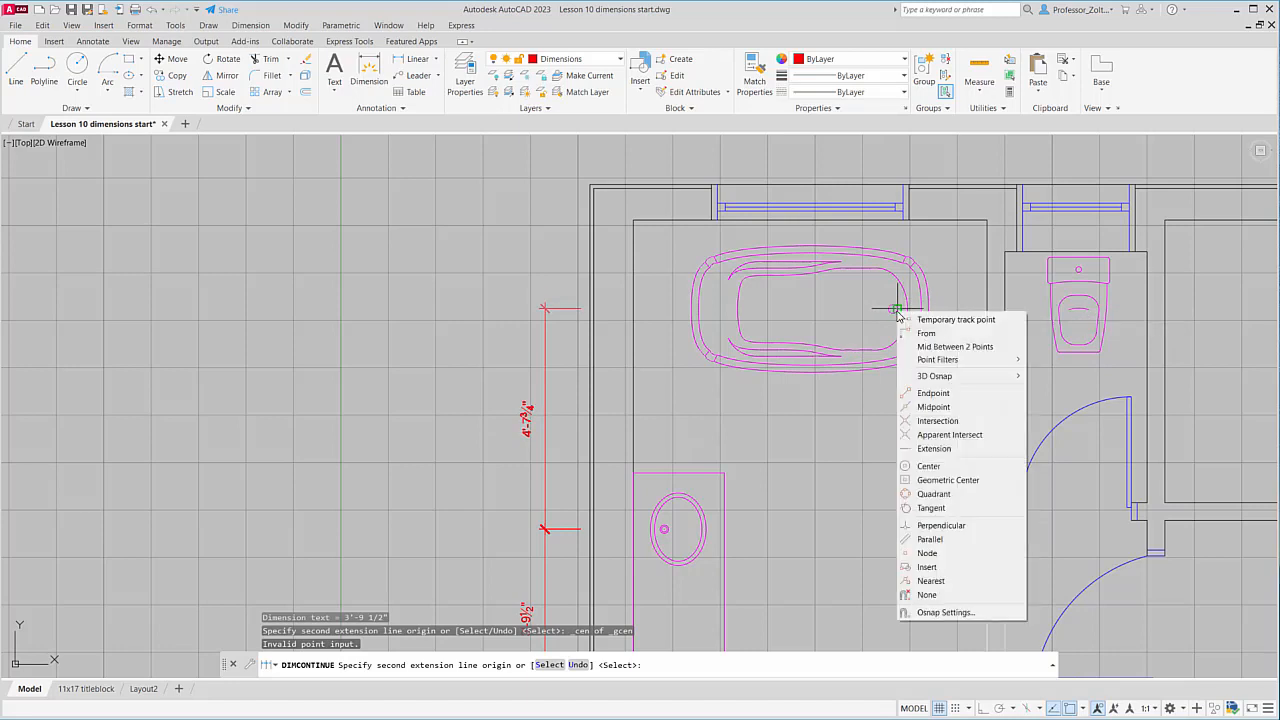
pyautogui.click(933, 493)
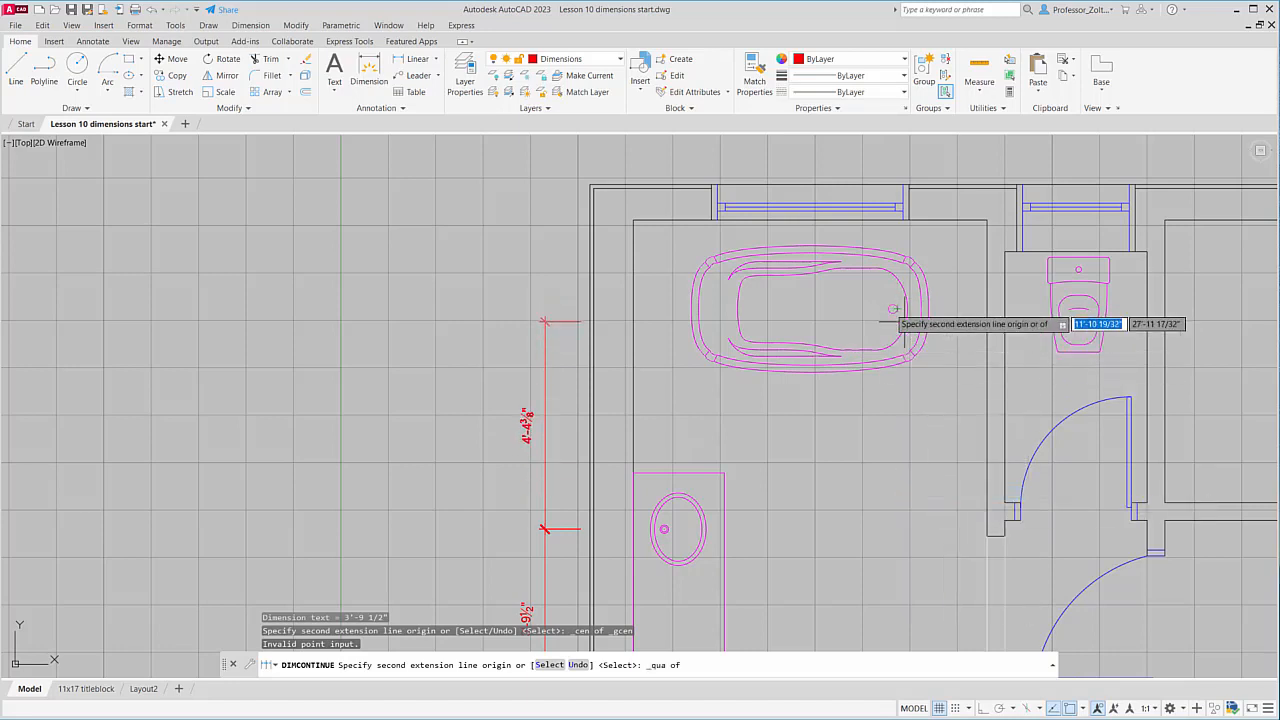
pyautogui.keyDown('shift'); pyautogui.rightClick(893, 312); pyautogui.keyUp('shift')
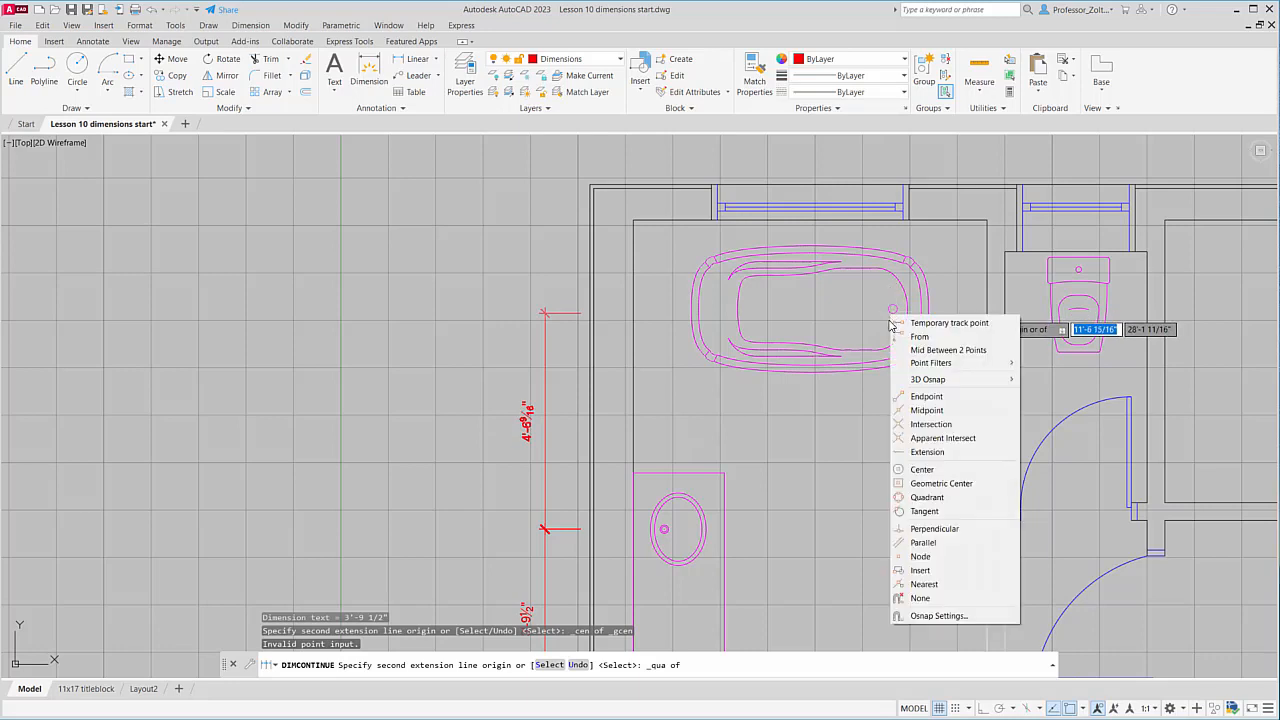
pyautogui.click(927, 410)
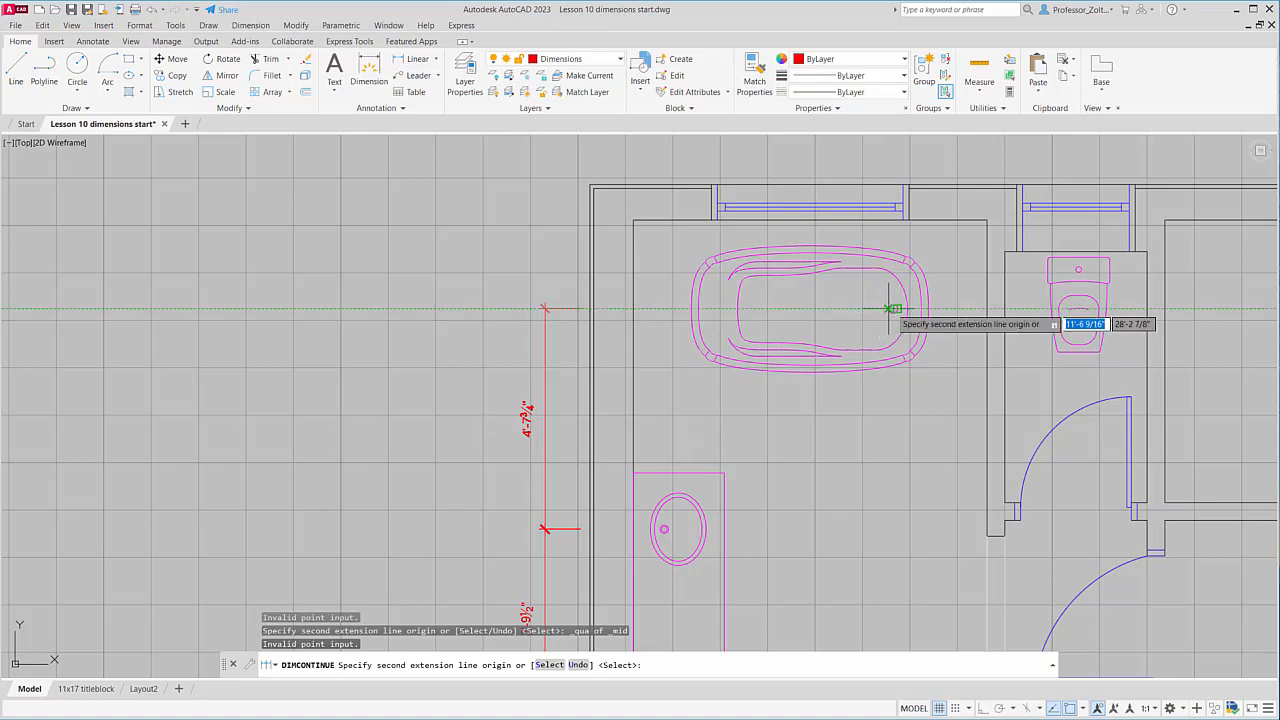
# - Continue the chain to the bathtub drain's endpoint, the inner upper-left wall corner and the outer wall corner, ending the chain there
pyautogui.click(896, 309)
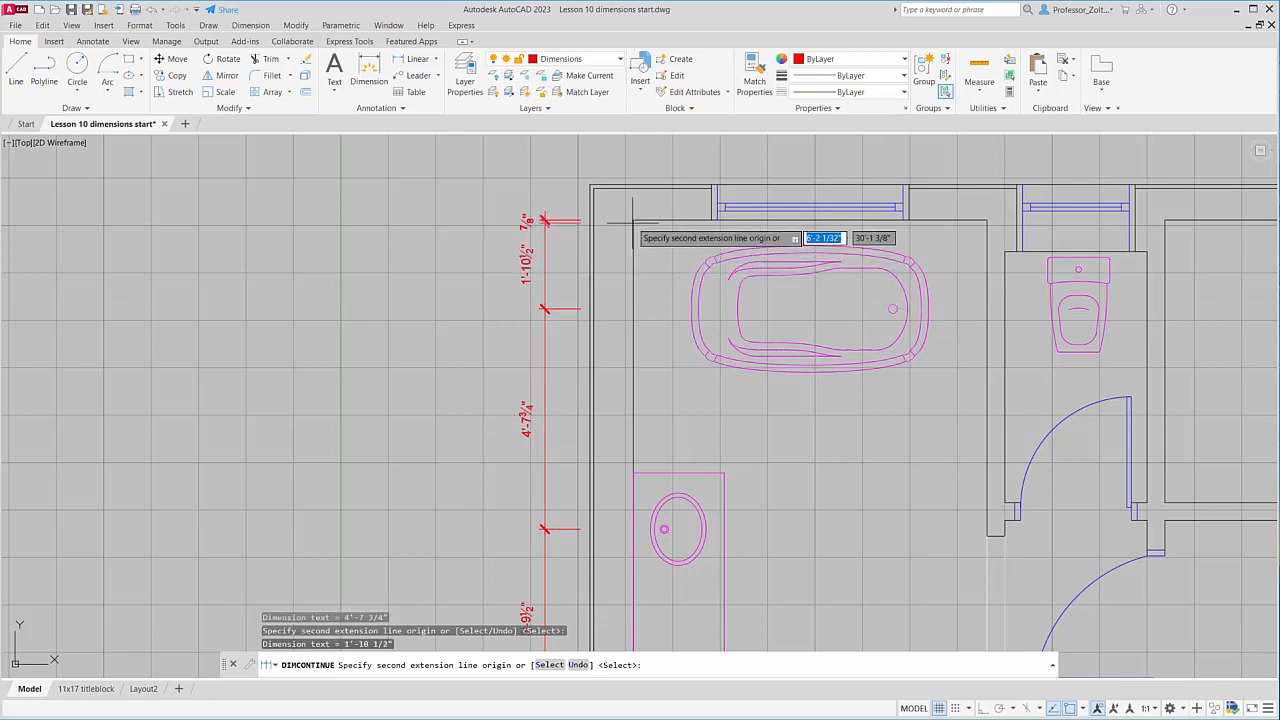
pyautogui.click(633, 219)
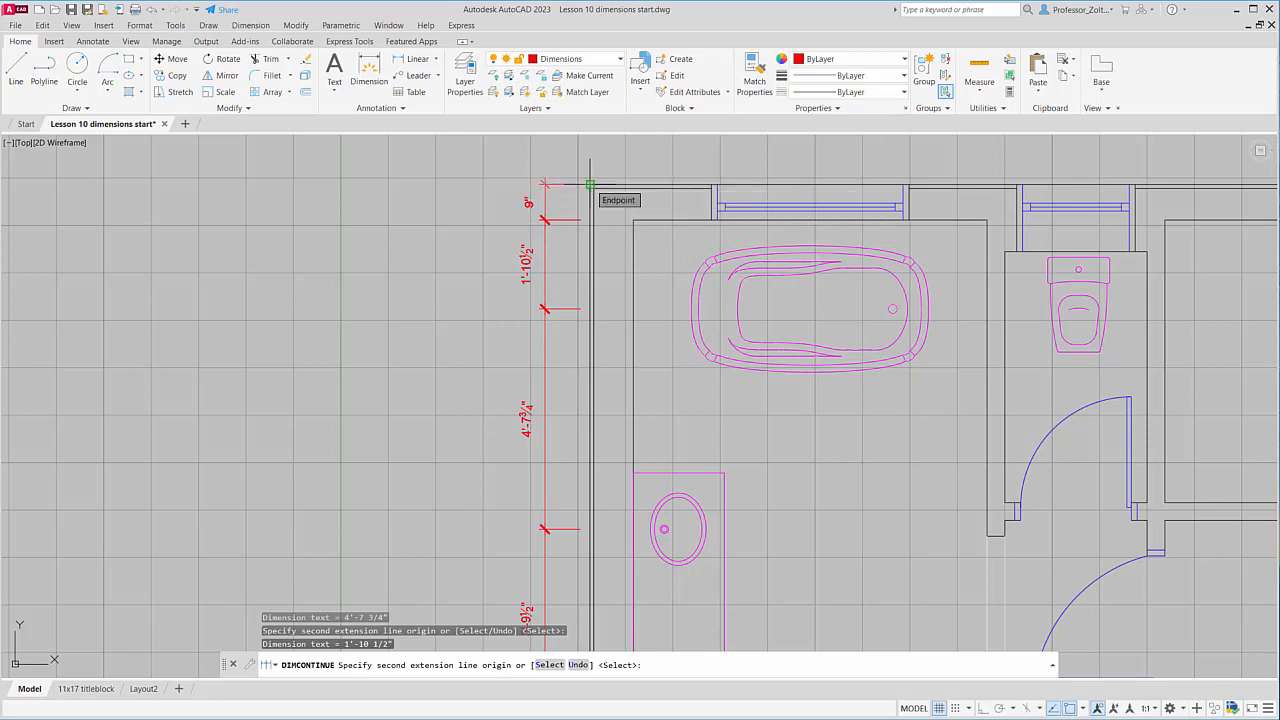
pyautogui.click(590, 185)
pyautogui.press('Return')
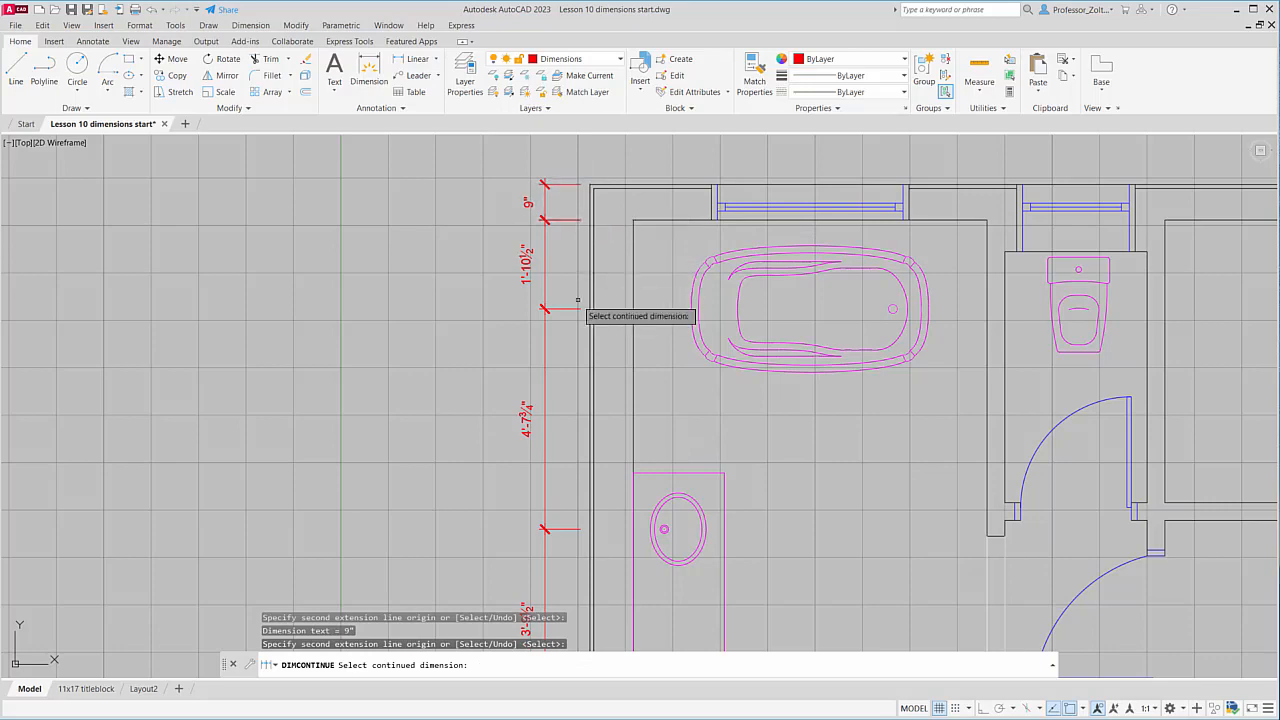
# - Examine the continued dimension chain along the left exterior wall for text and spacing from the lower corner upward
pyautogui.scroll(-2, 597, 470)
pyautogui.moveTo(592, 577); pyautogui.dragTo(603, 417, button='middle')
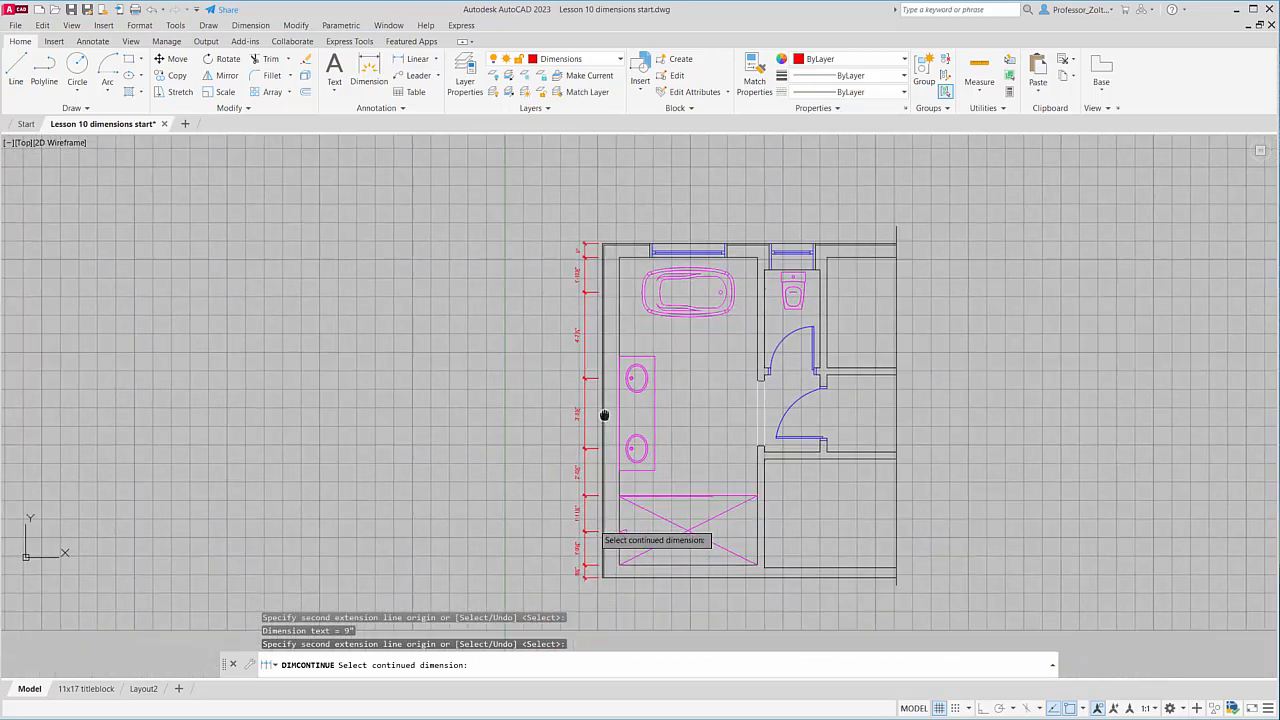
pyautogui.scroll(4, 601, 513)
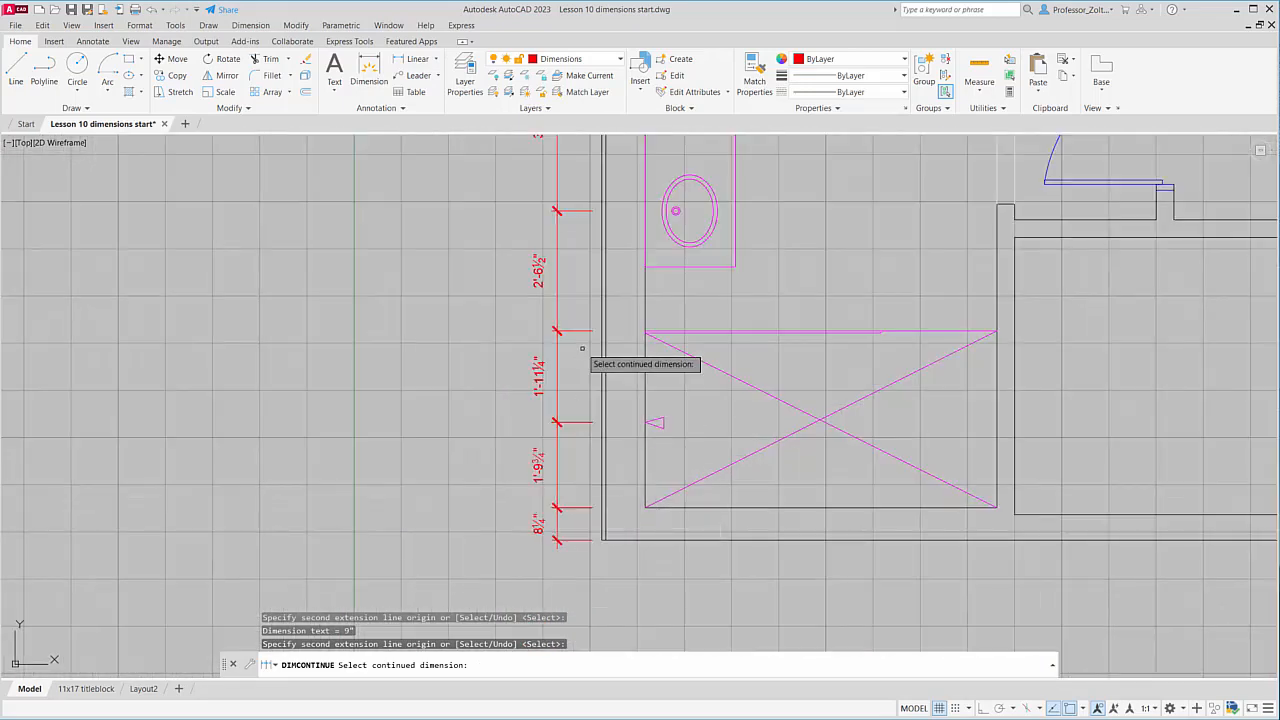
pyautogui.moveTo(580, 357); pyautogui.dragTo(543, 543, button='middle')
pyautogui.scroll(-2, 735, 353)
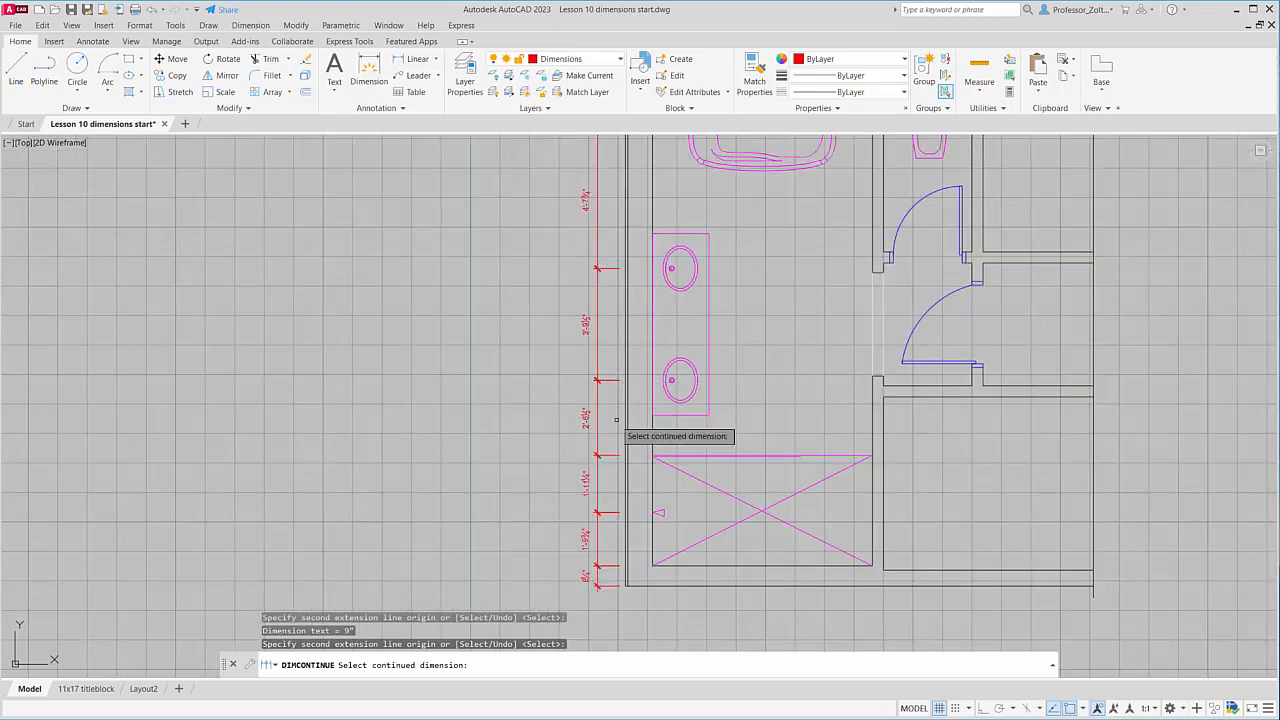
pyautogui.scroll(2, 718, 386)
pyautogui.scroll(-2, 722, 392)
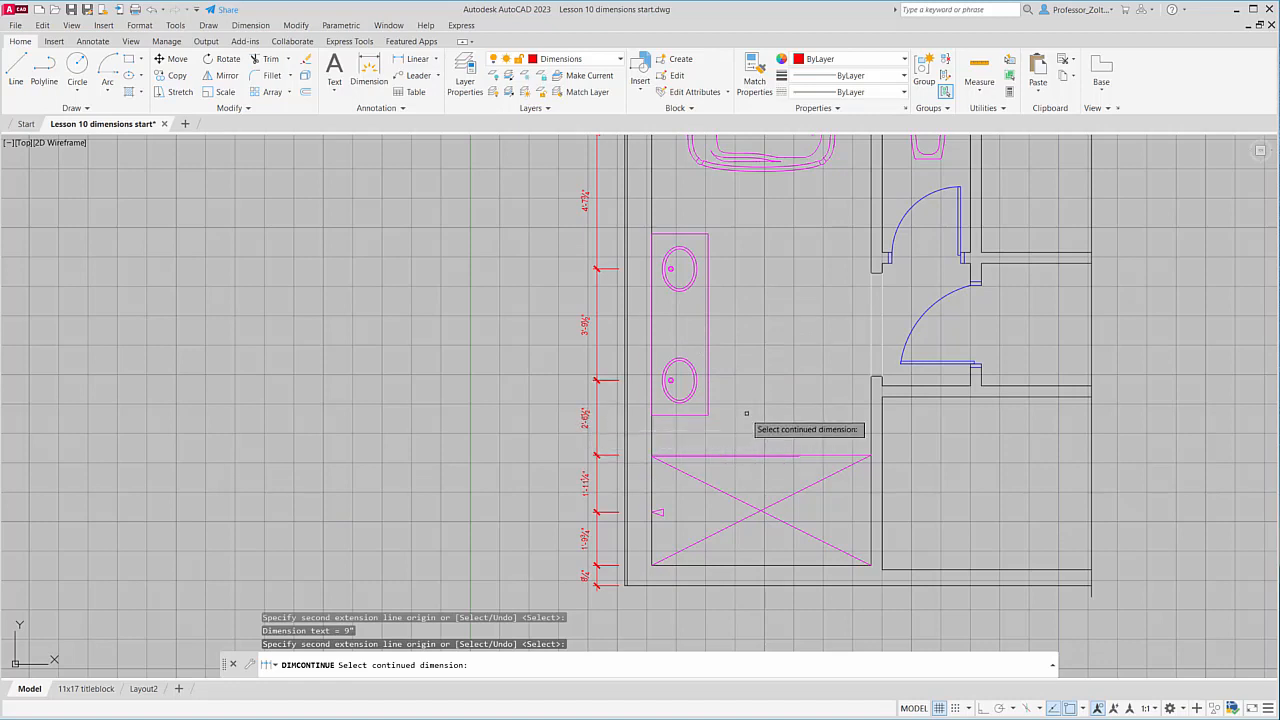
# - Try to stretch the vanity and both sinks together with their associated dimensions away from the left wall
pyautogui.click(295, 26)
pyautogui.click(322, 260)
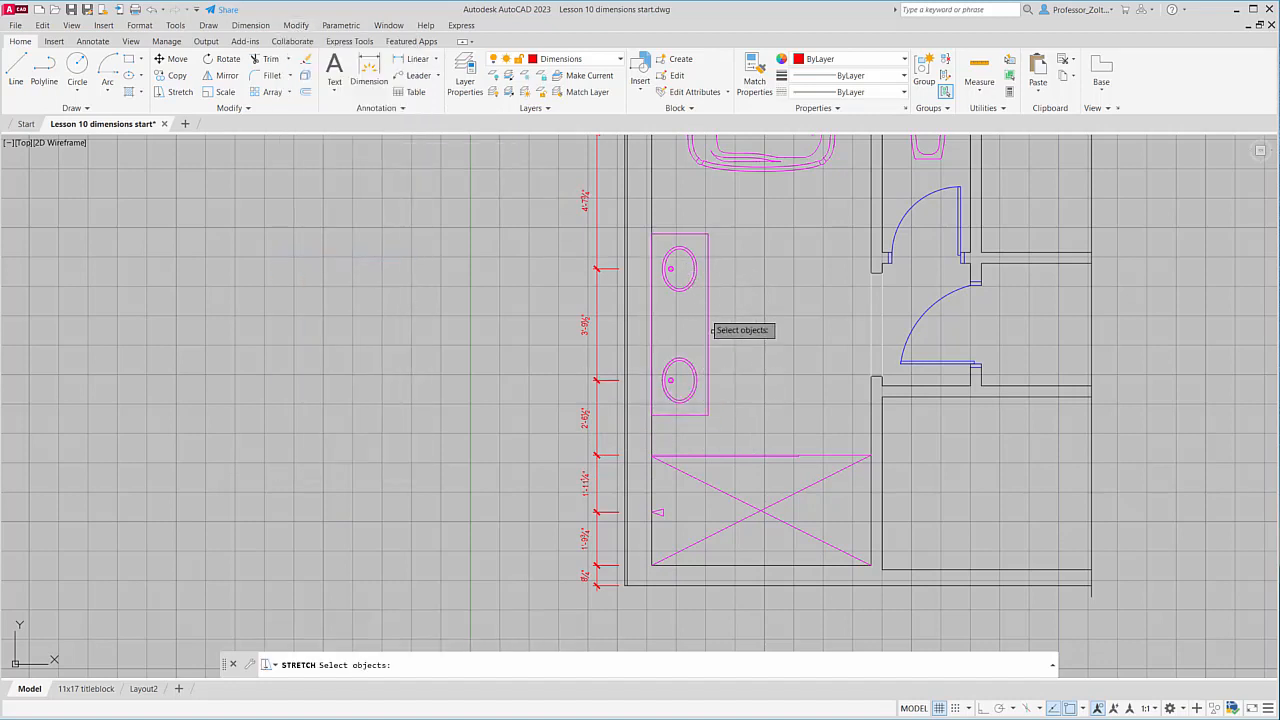
pyautogui.click(754, 432)
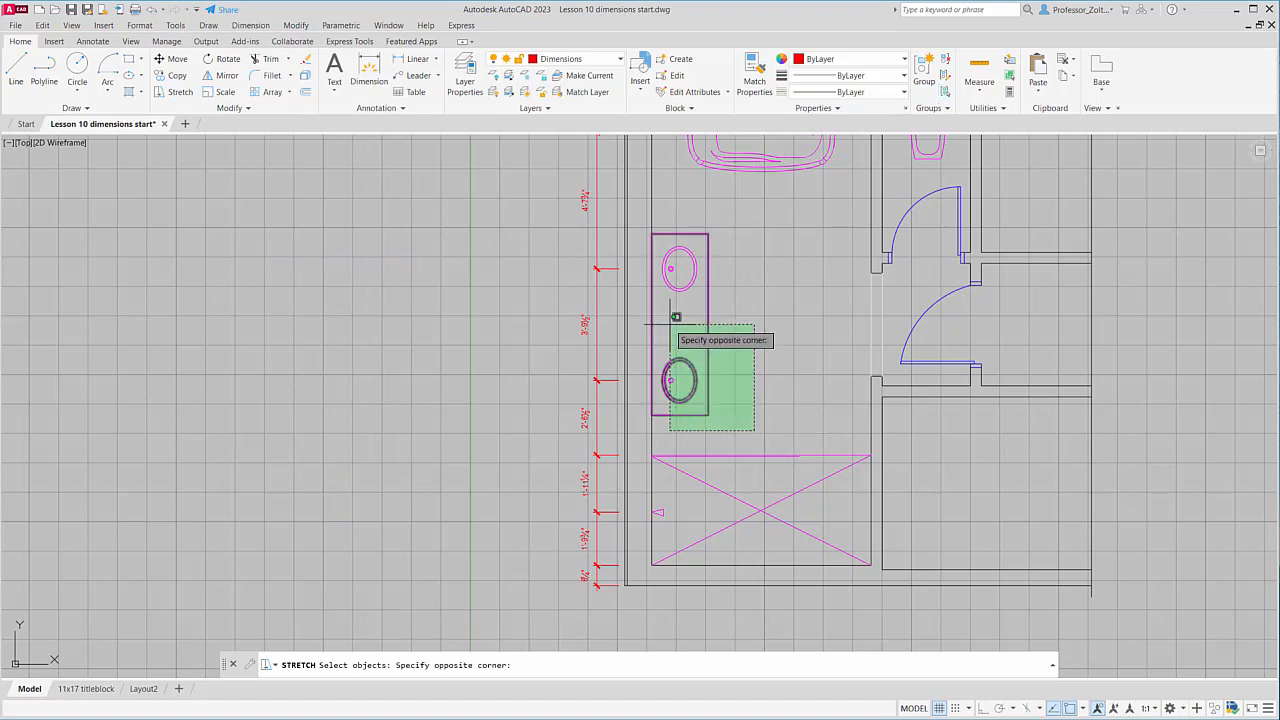
pyautogui.click(647, 206)
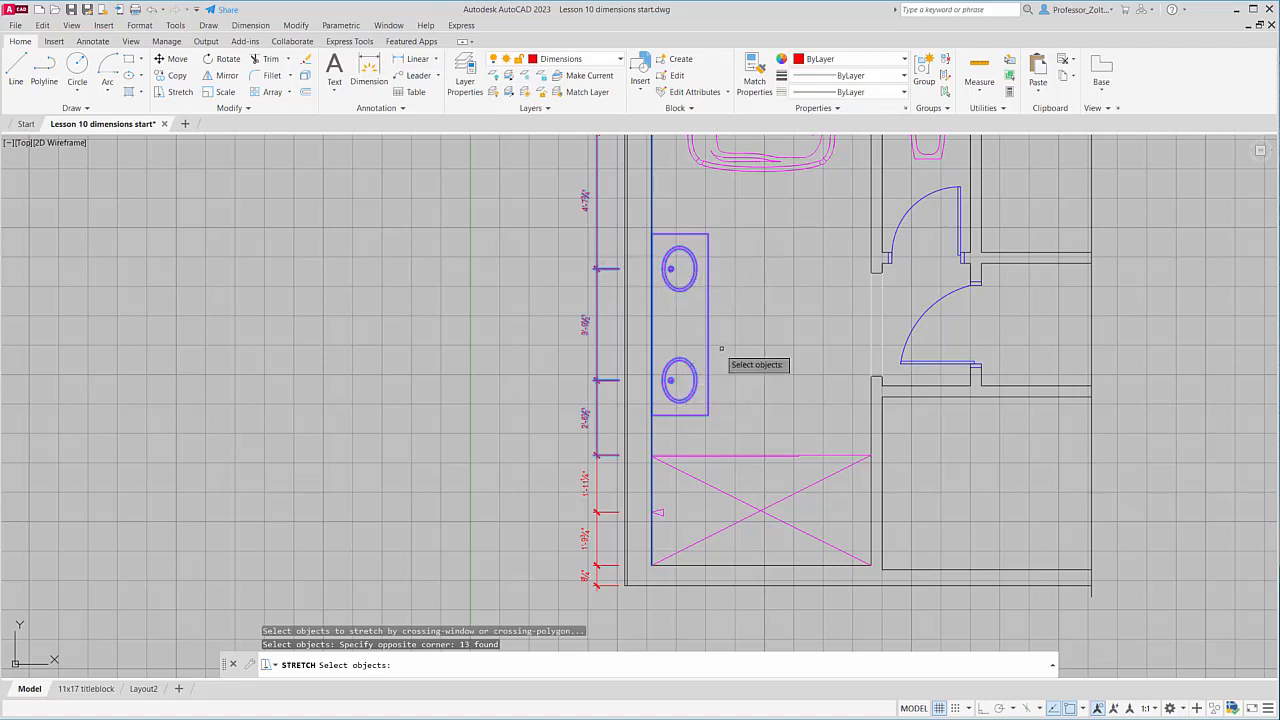
pyautogui.press('Return')
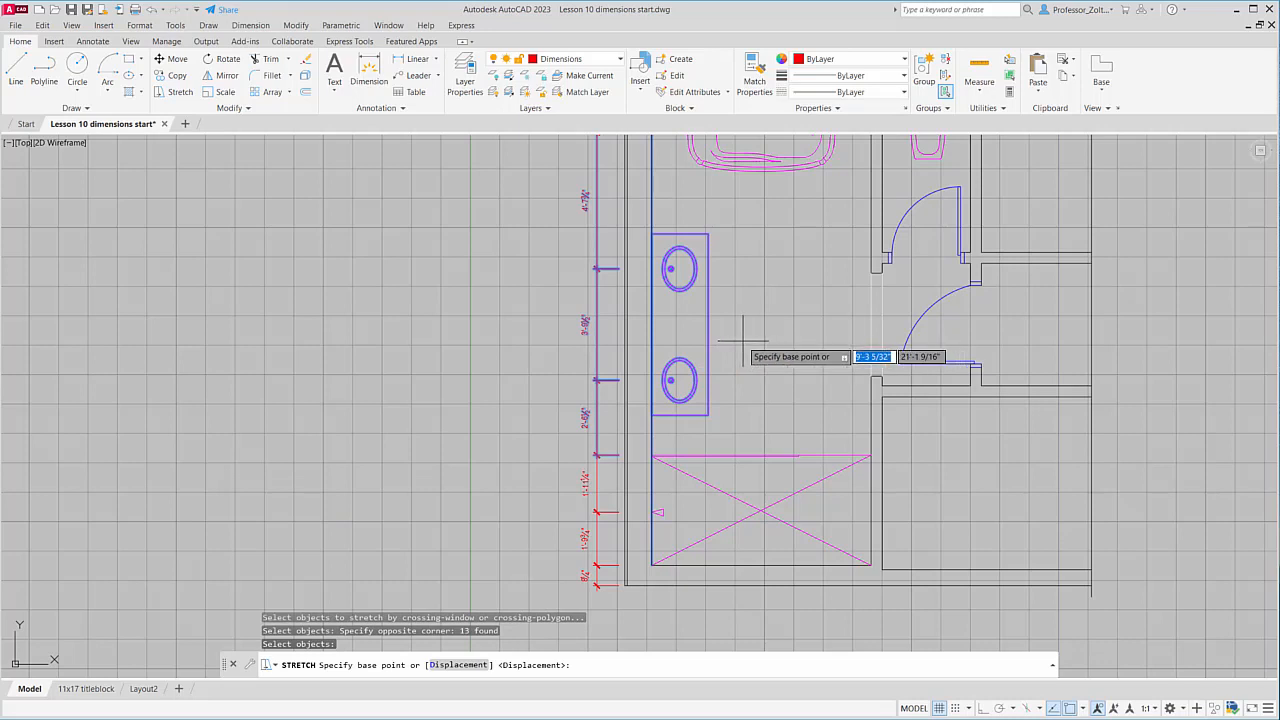
pyautogui.click(741, 340)
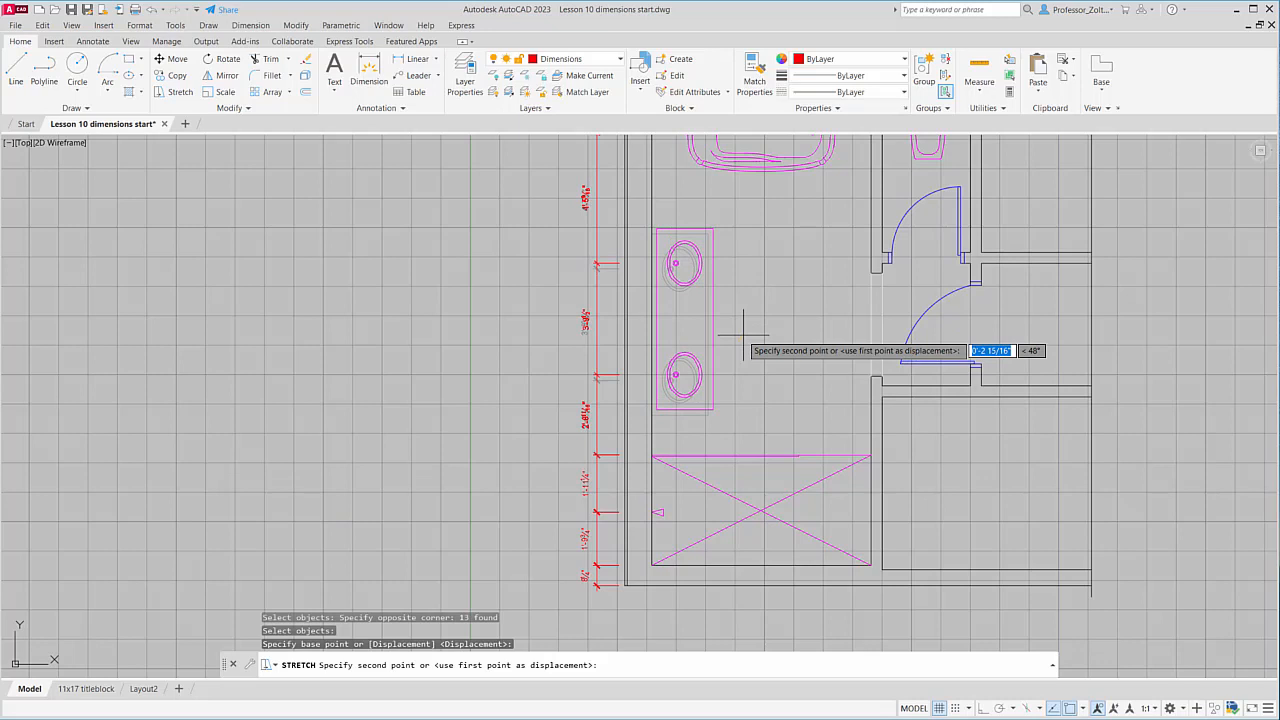
pyautogui.press('Escape')
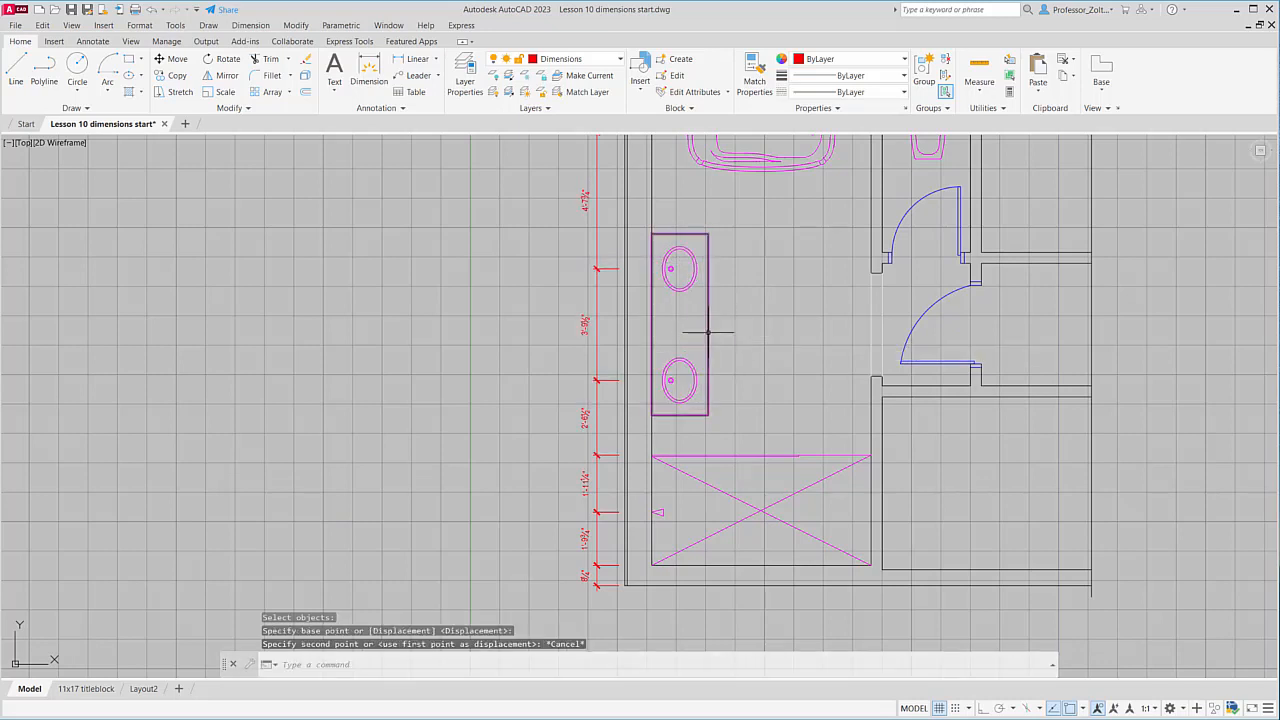
# - Place a linear dimension above the upper-left corner, from the outer wall corner to the inner wall corner
pyautogui.scroll(-2, 707, 332)
pyautogui.moveTo(769, 281); pyautogui.dragTo(725, 469, button='middle')
pyautogui.scroll(4, 735, 316)
pyautogui.scroll(-1, 733, 307)
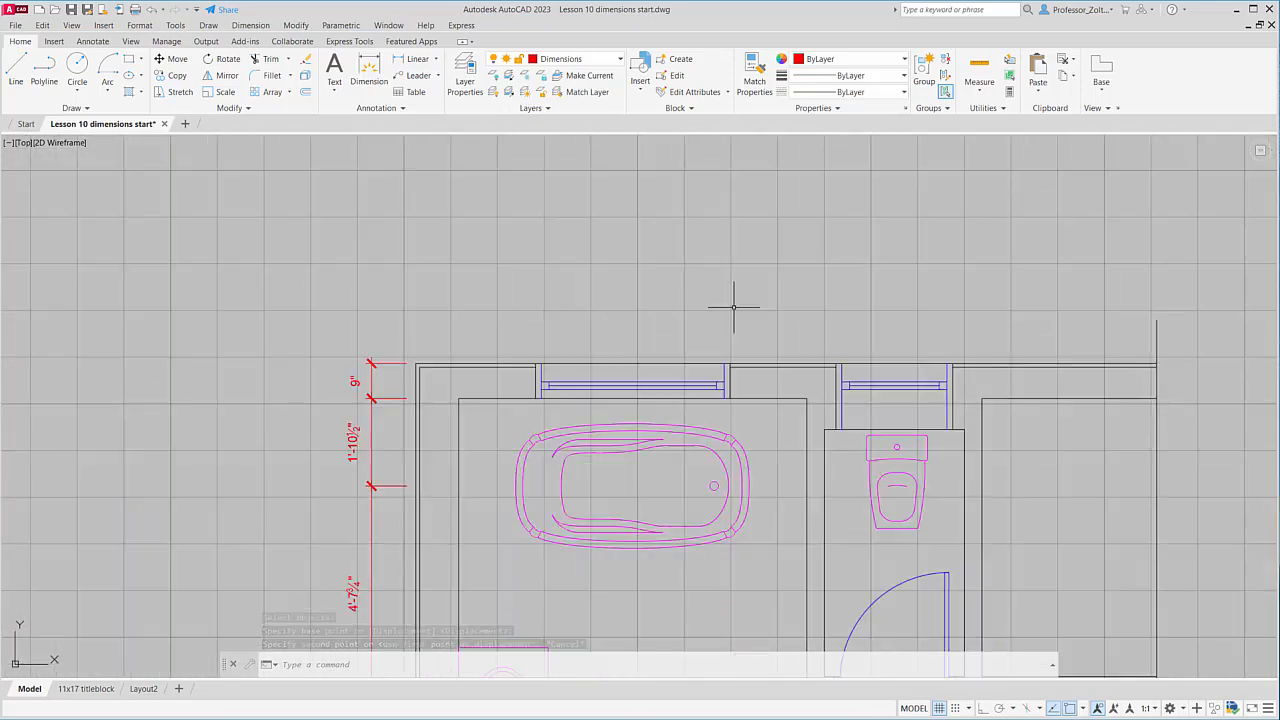
pyautogui.moveTo(735, 312); pyautogui.dragTo(659, 301, button='middle')
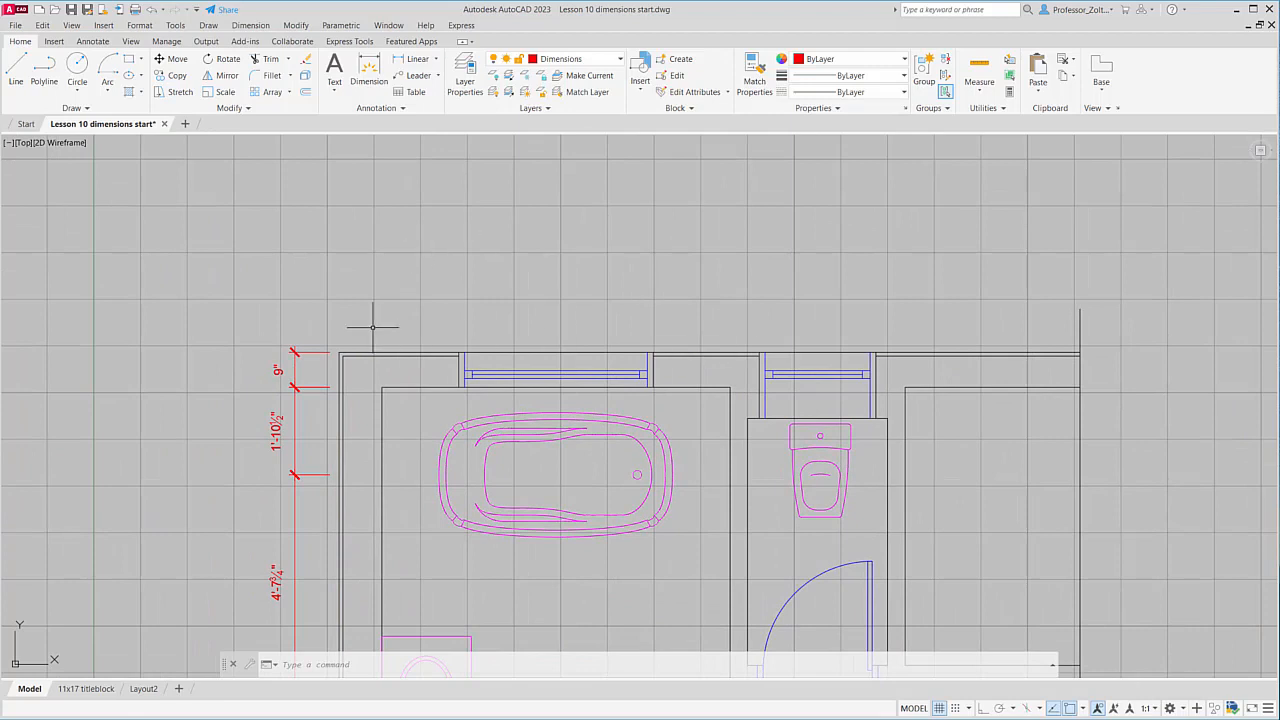
pyautogui.click(415, 59)
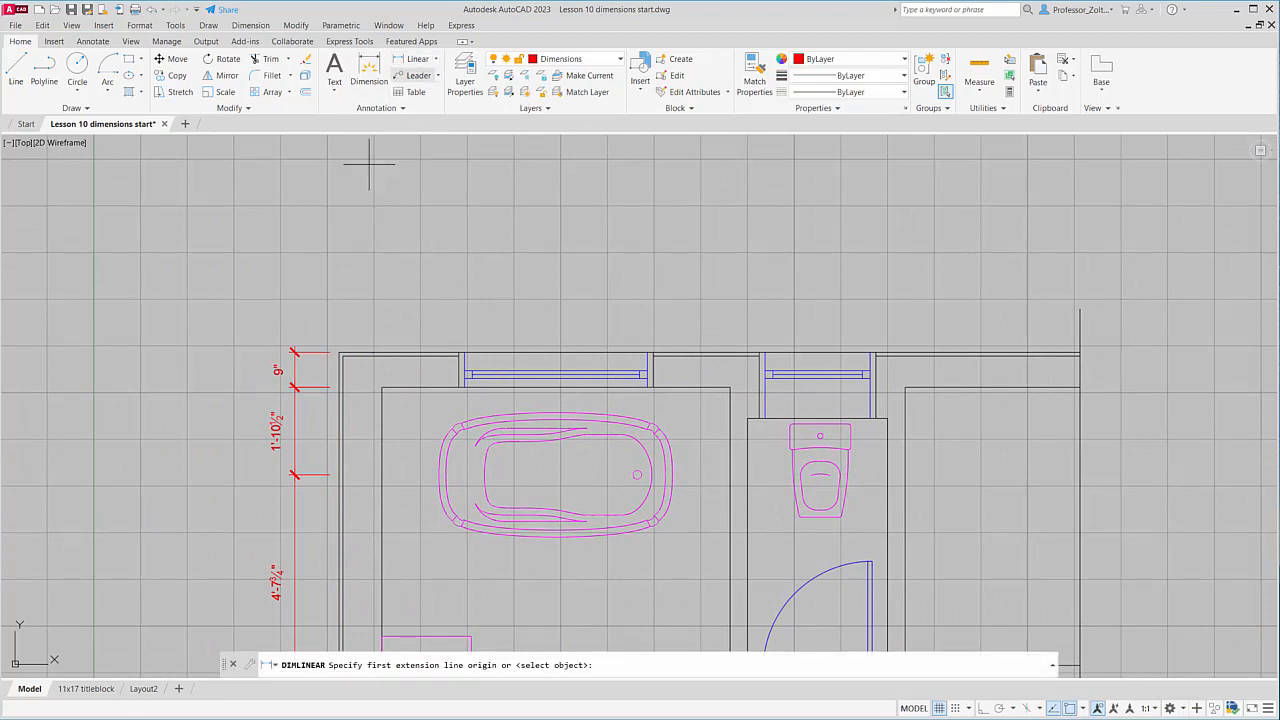
pyautogui.click(339, 352)
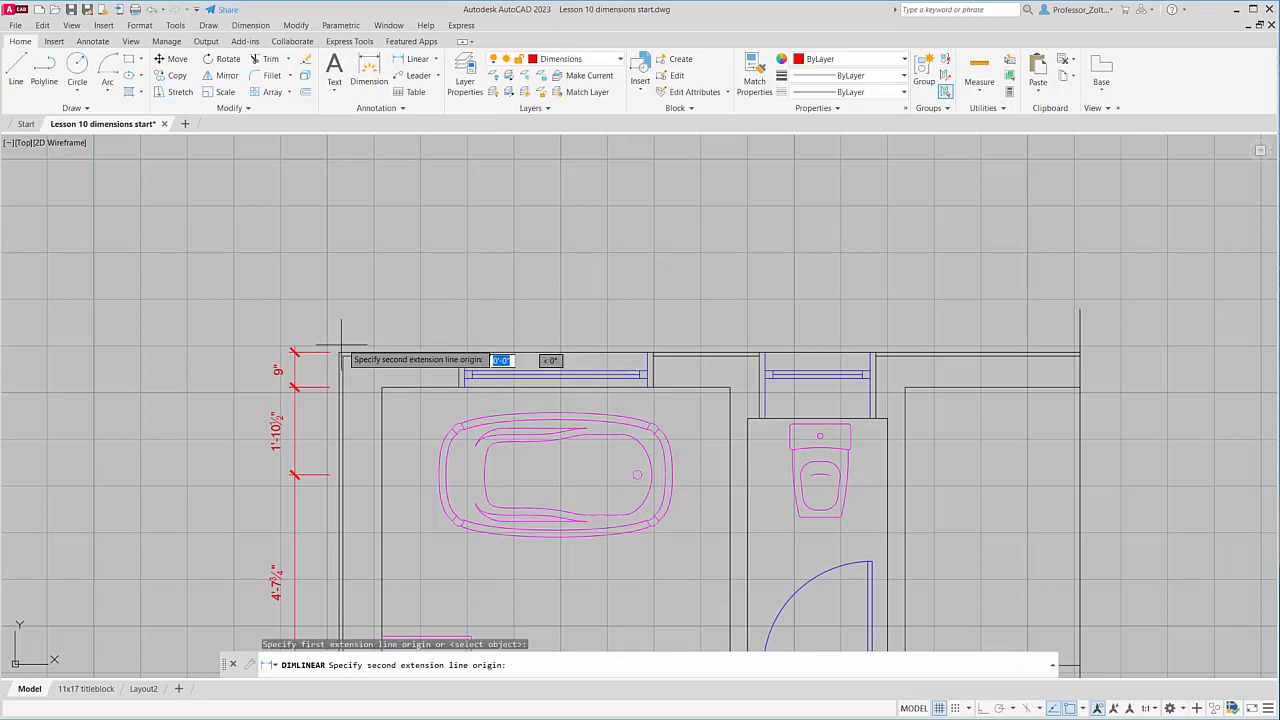
pyautogui.click(381, 388)
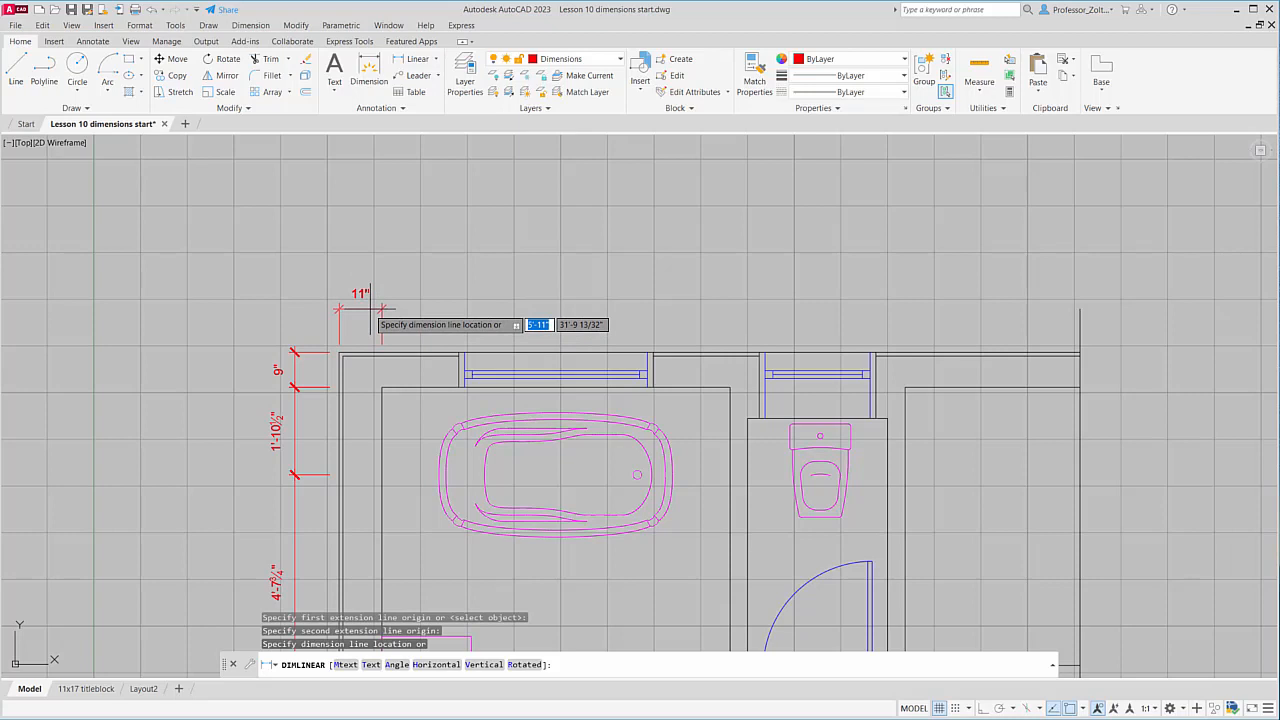
pyautogui.click(381, 310)
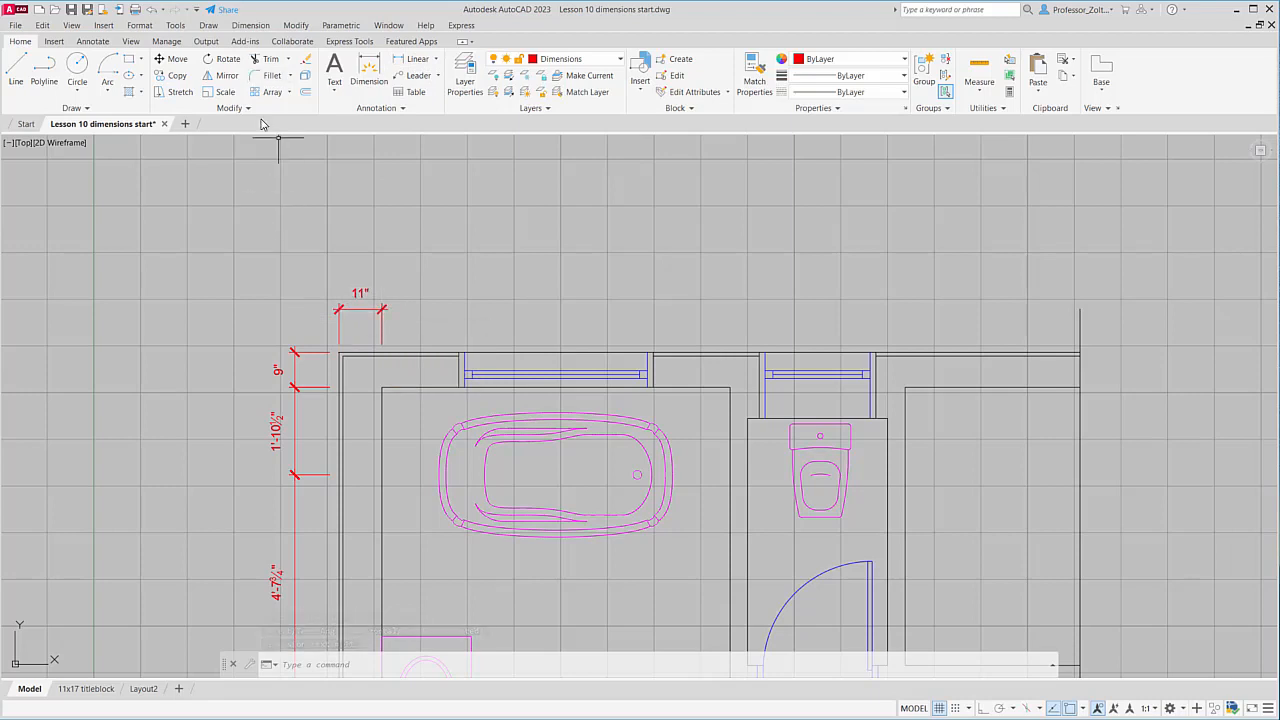
# - Continue the upper dimension chain to both edges of the window above the bathtub and both faces of the toilet room partition
pyautogui.click(250, 26)
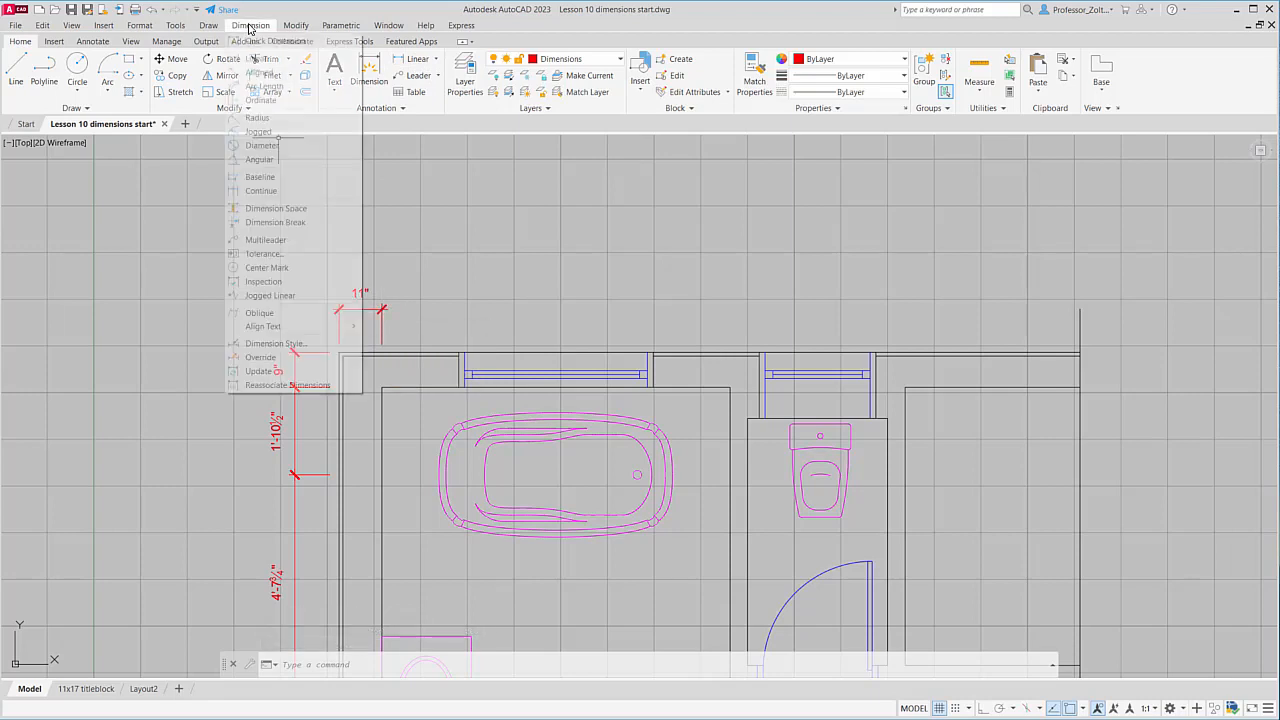
pyautogui.click(255, 190)
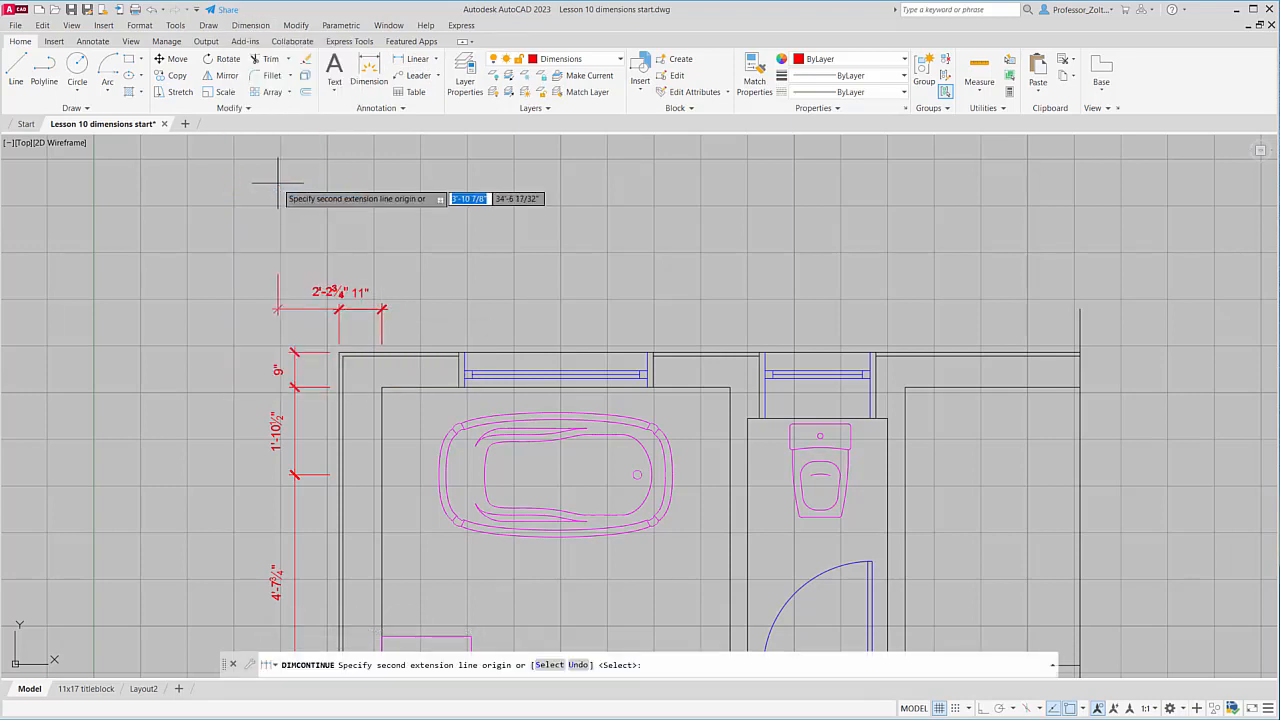
pyautogui.click(458, 352)
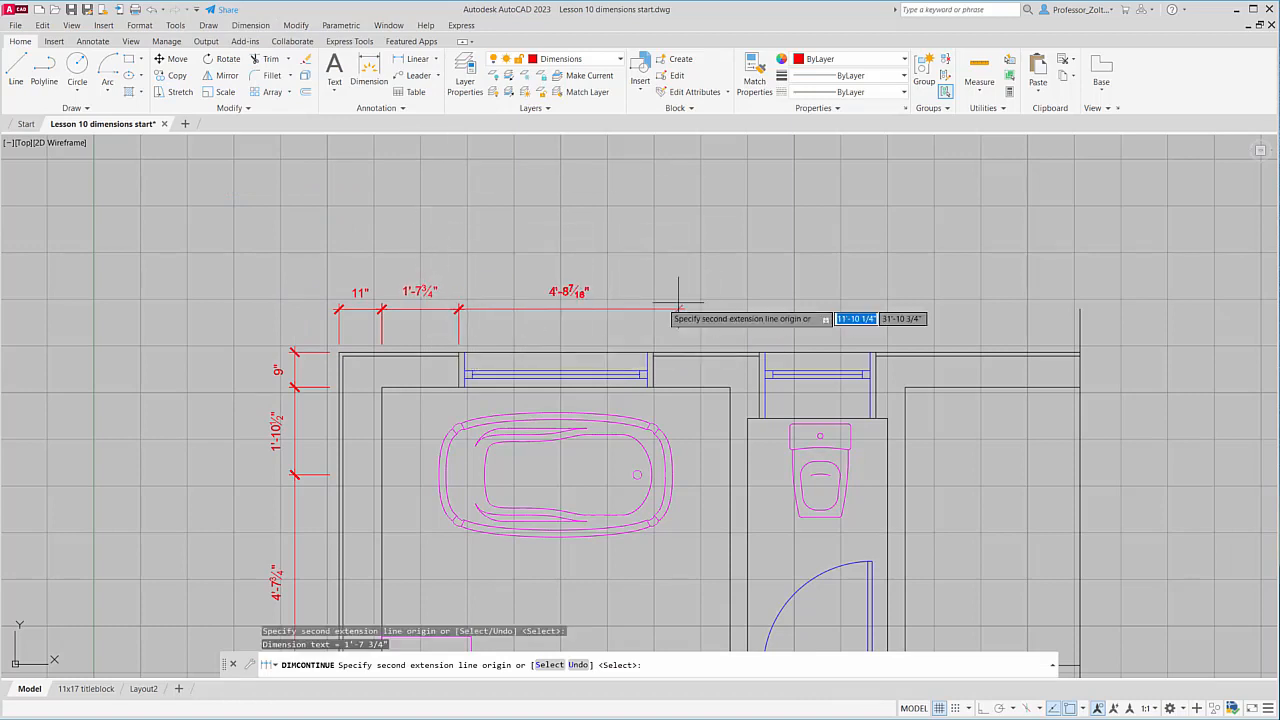
pyautogui.click(652, 352)
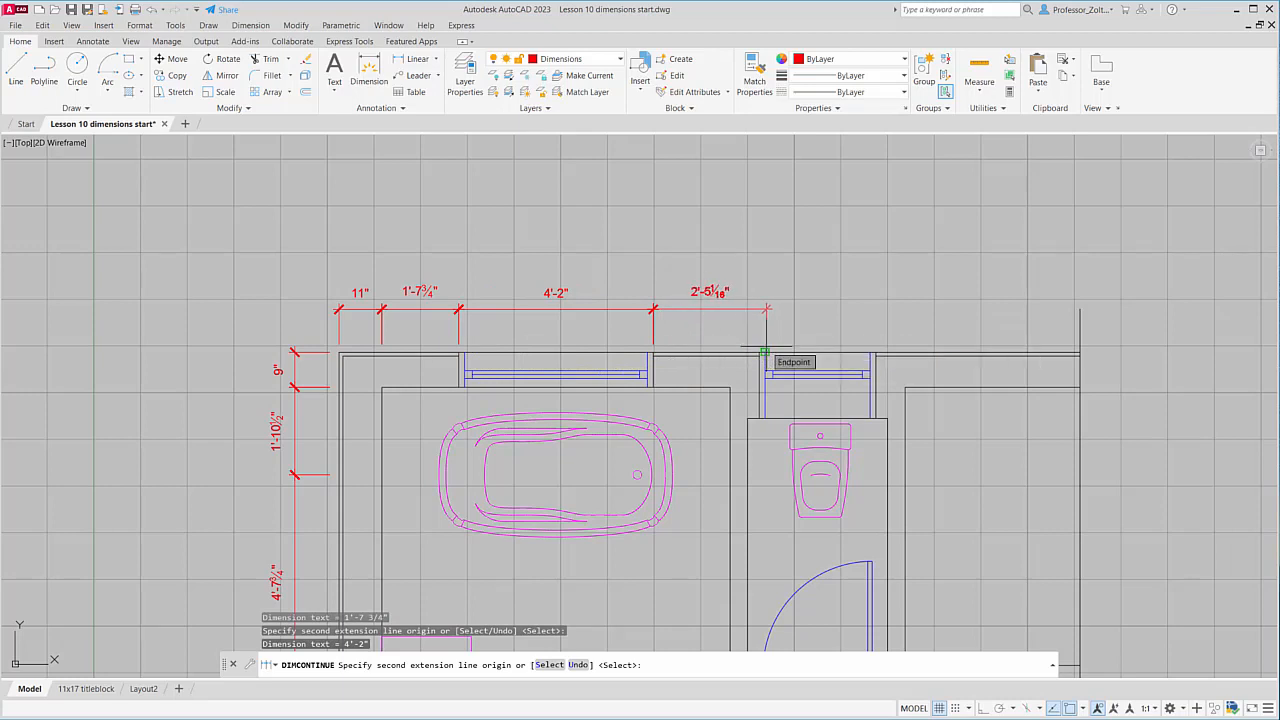
pyautogui.click(731, 389)
pyautogui.click(748, 419)
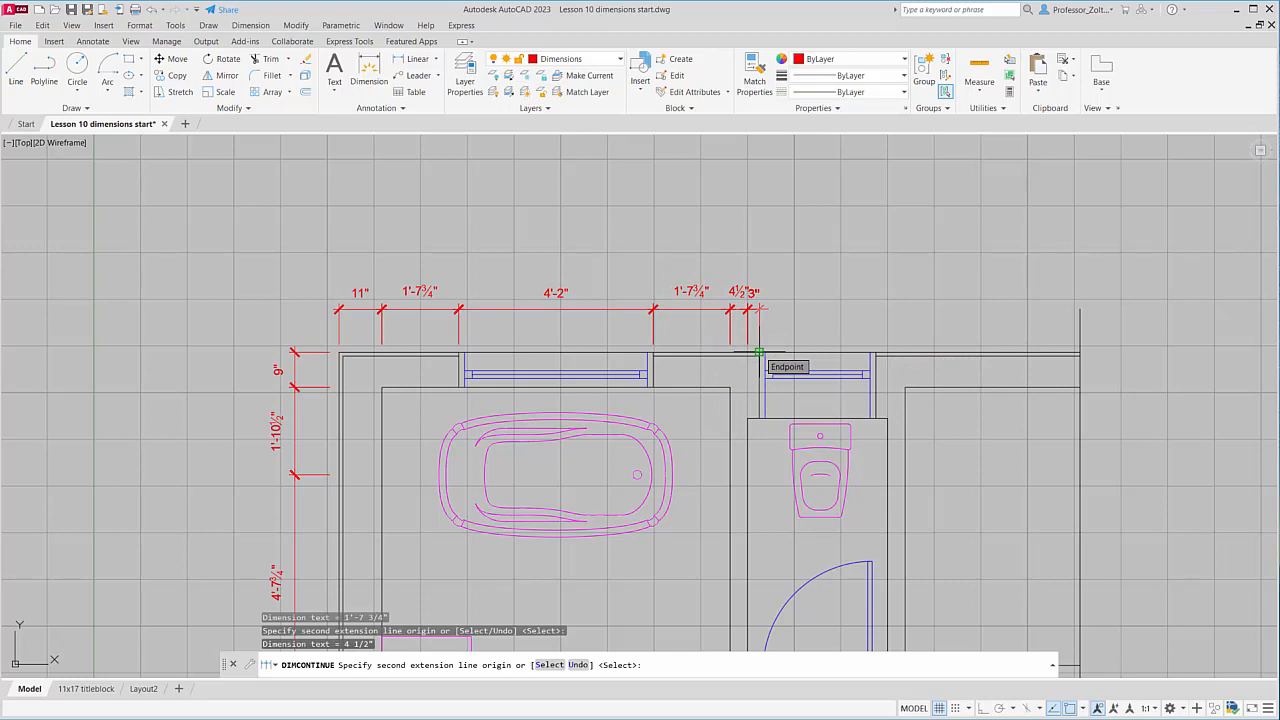
# - Continue the chain to both edges of the toilet room window and both faces of the next partition, ending the chain there
pyautogui.click(760, 352)
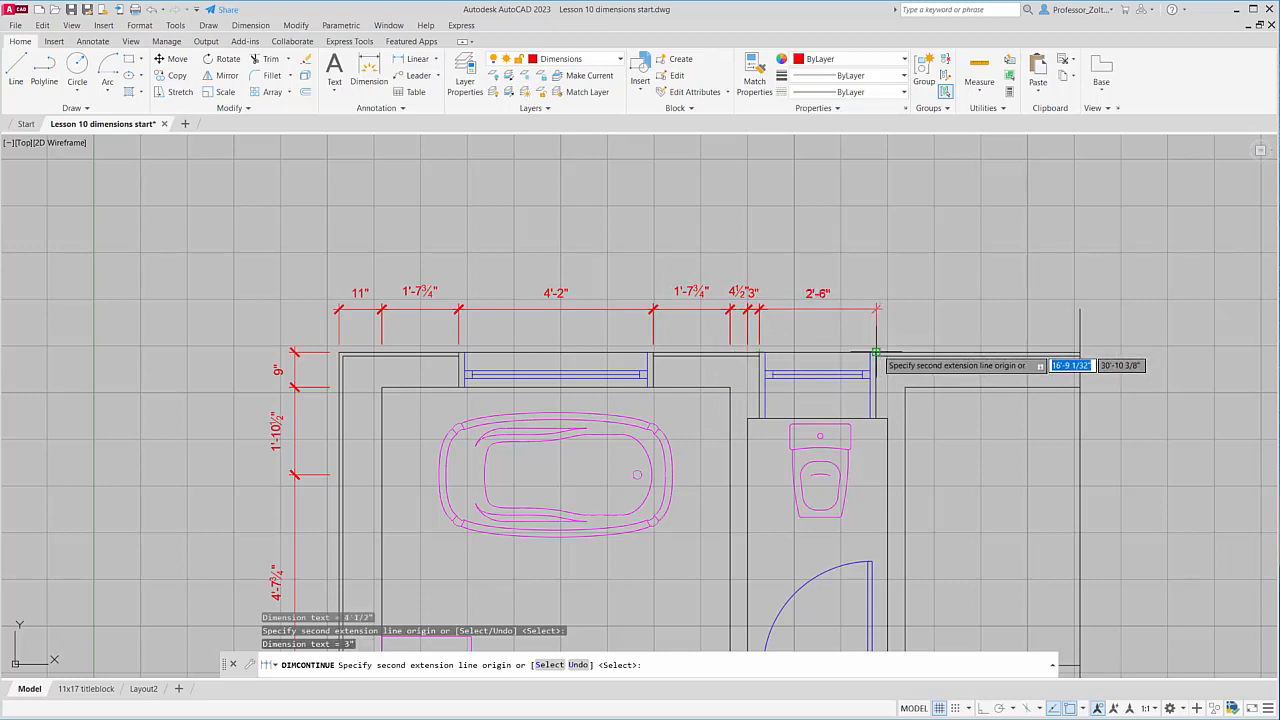
pyautogui.click(876, 352)
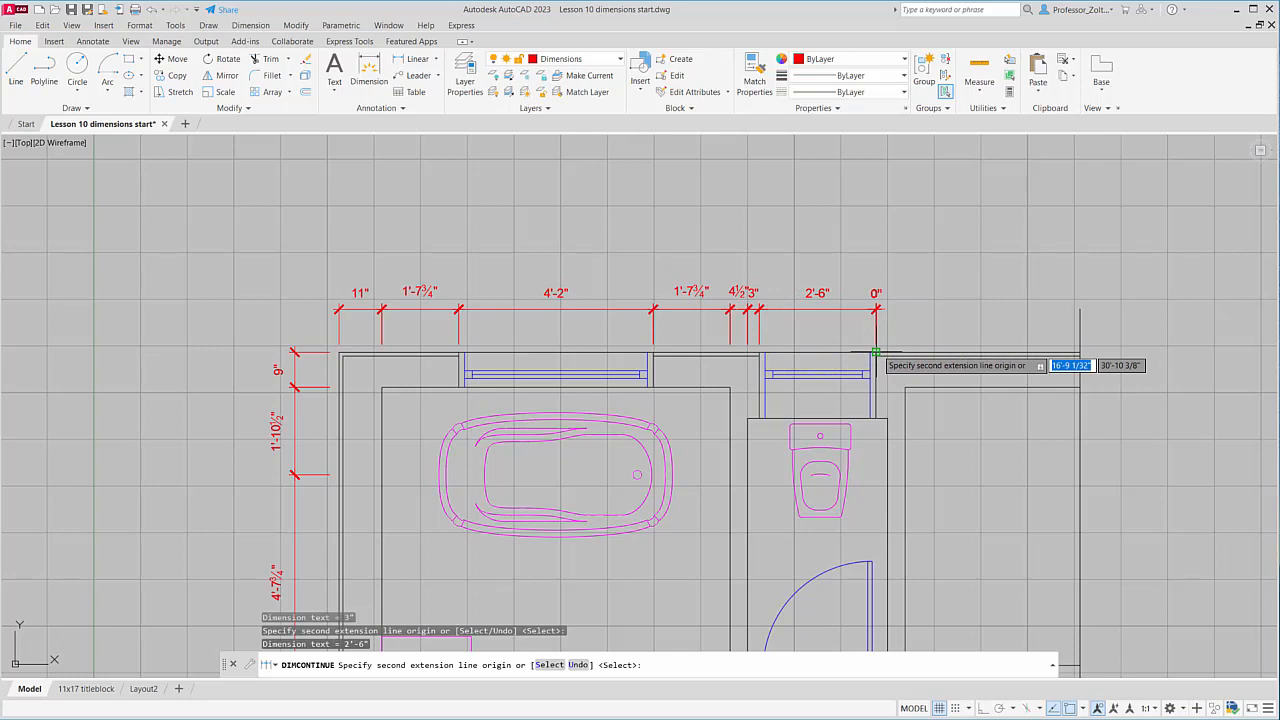
pyautogui.click(887, 418)
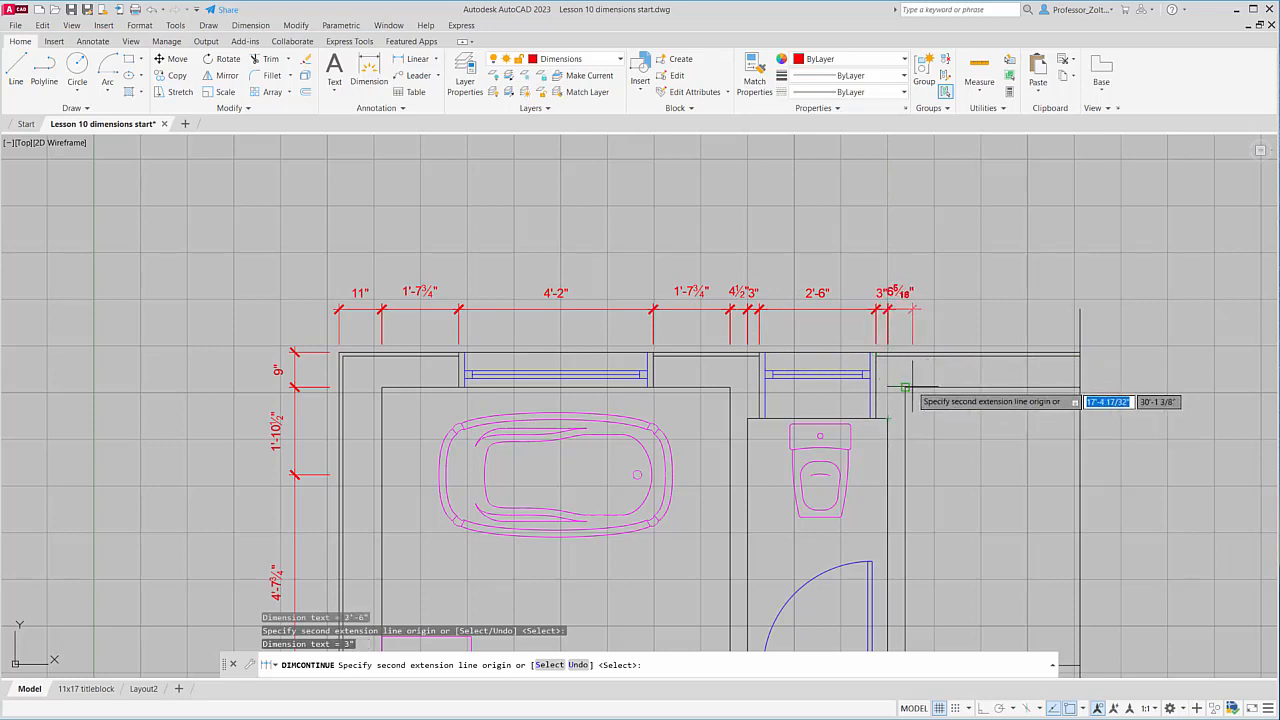
pyautogui.click(905, 387)
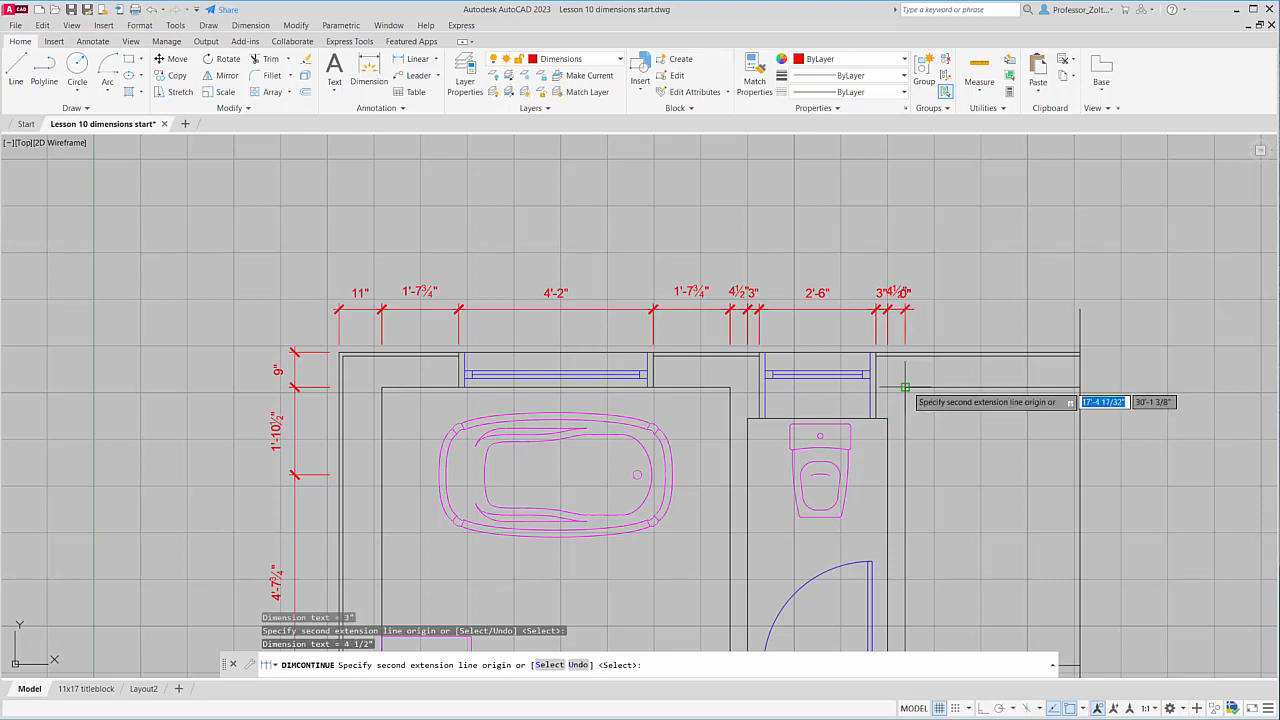
pyautogui.press('Return')
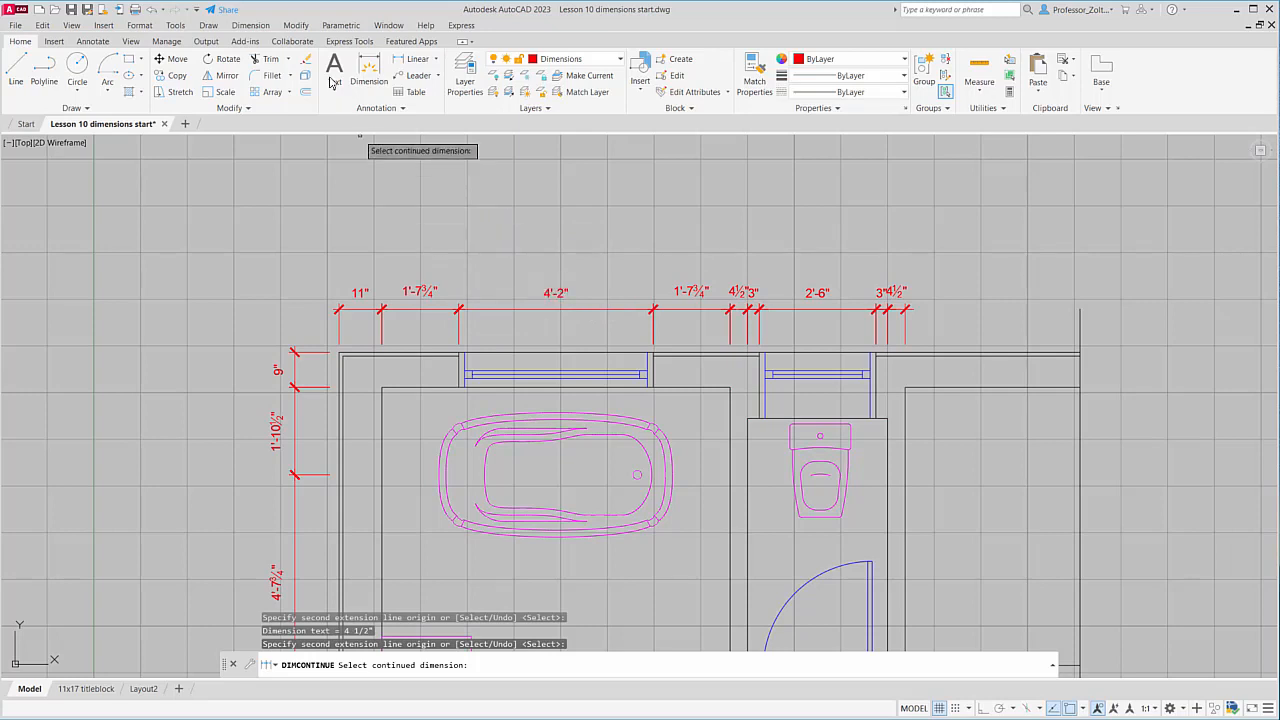
# - Add a baseline dimension across the bathtub room, from the inner left wall face to the near face of the partition
pyautogui.click(246, 28)
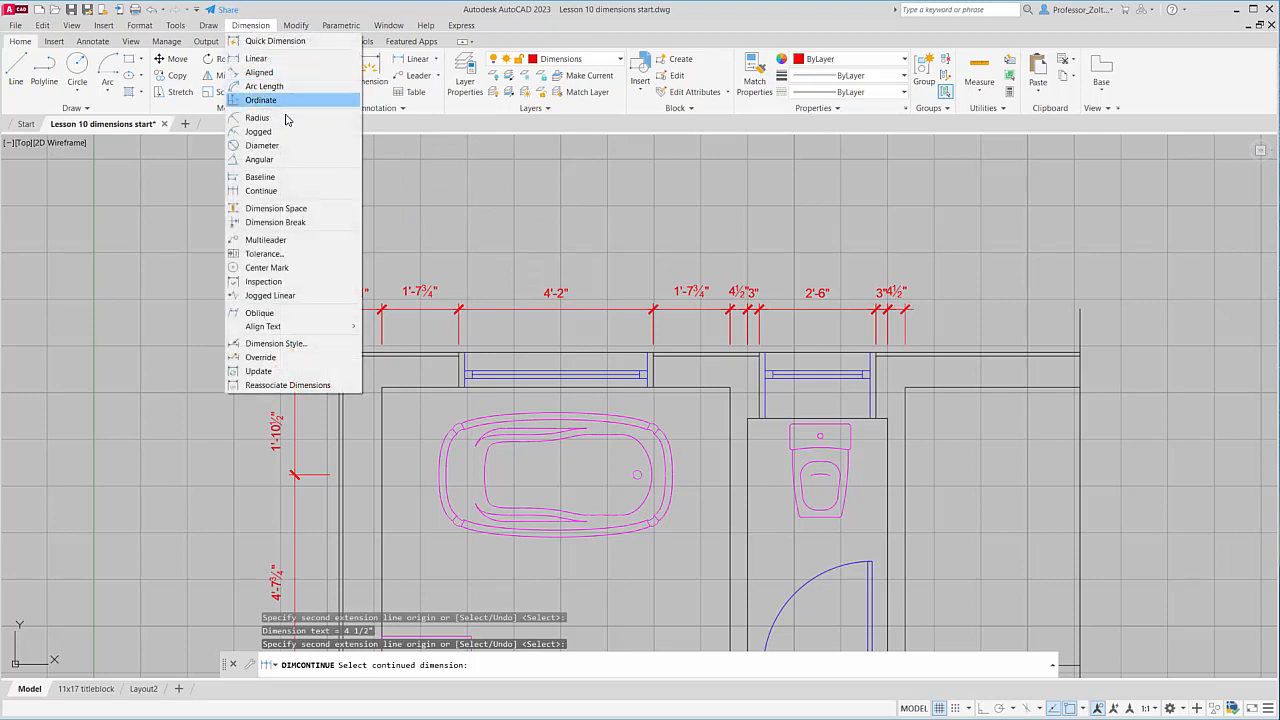
pyautogui.click(270, 178)
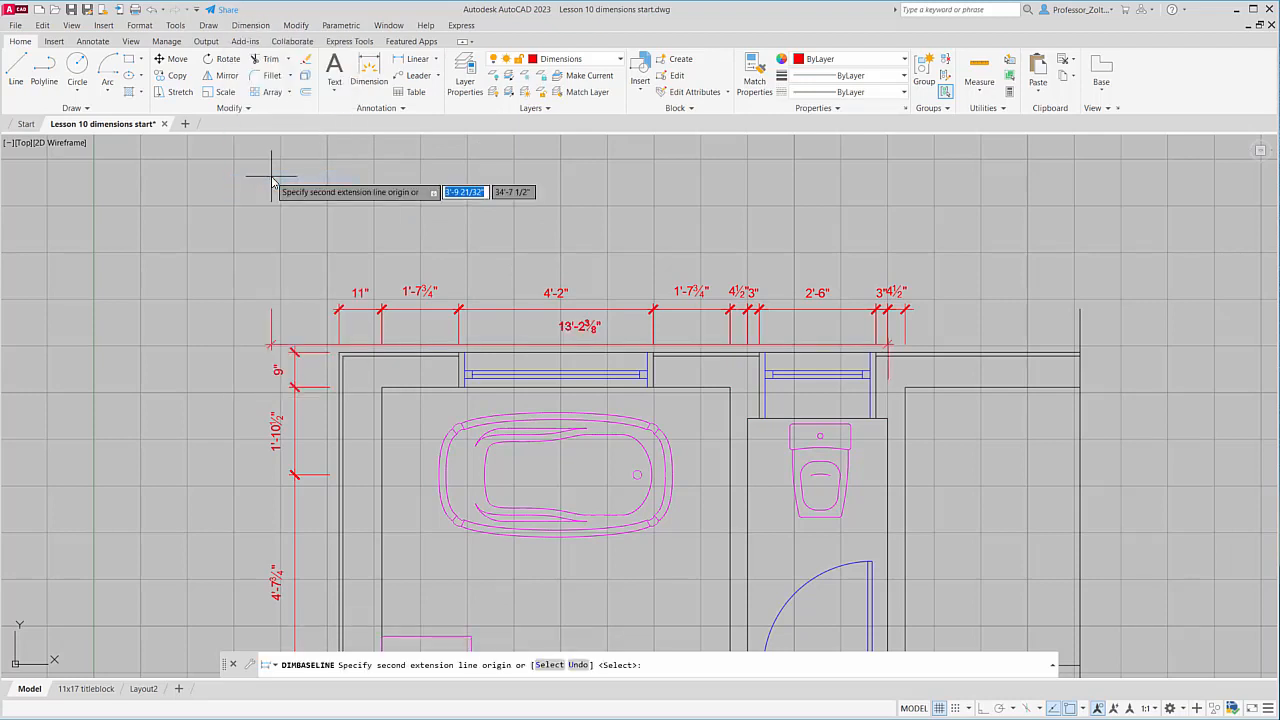
pyautogui.click(543, 666)
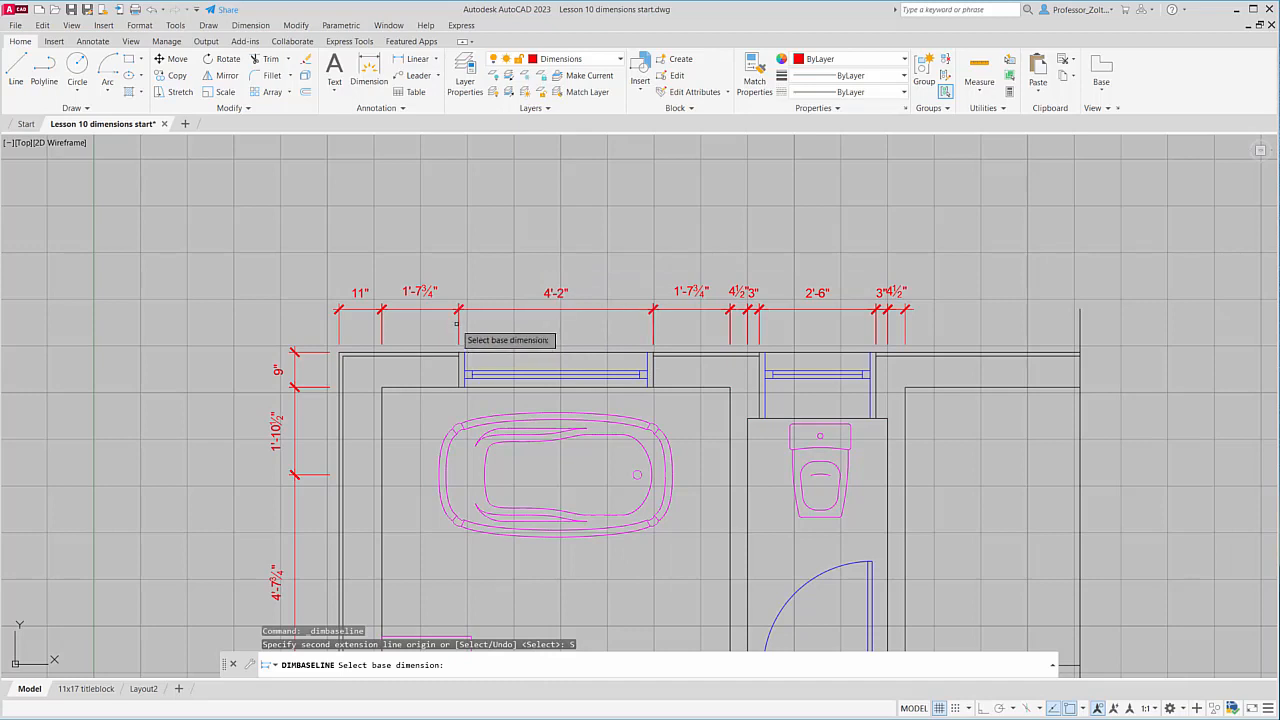
pyautogui.click(381, 329)
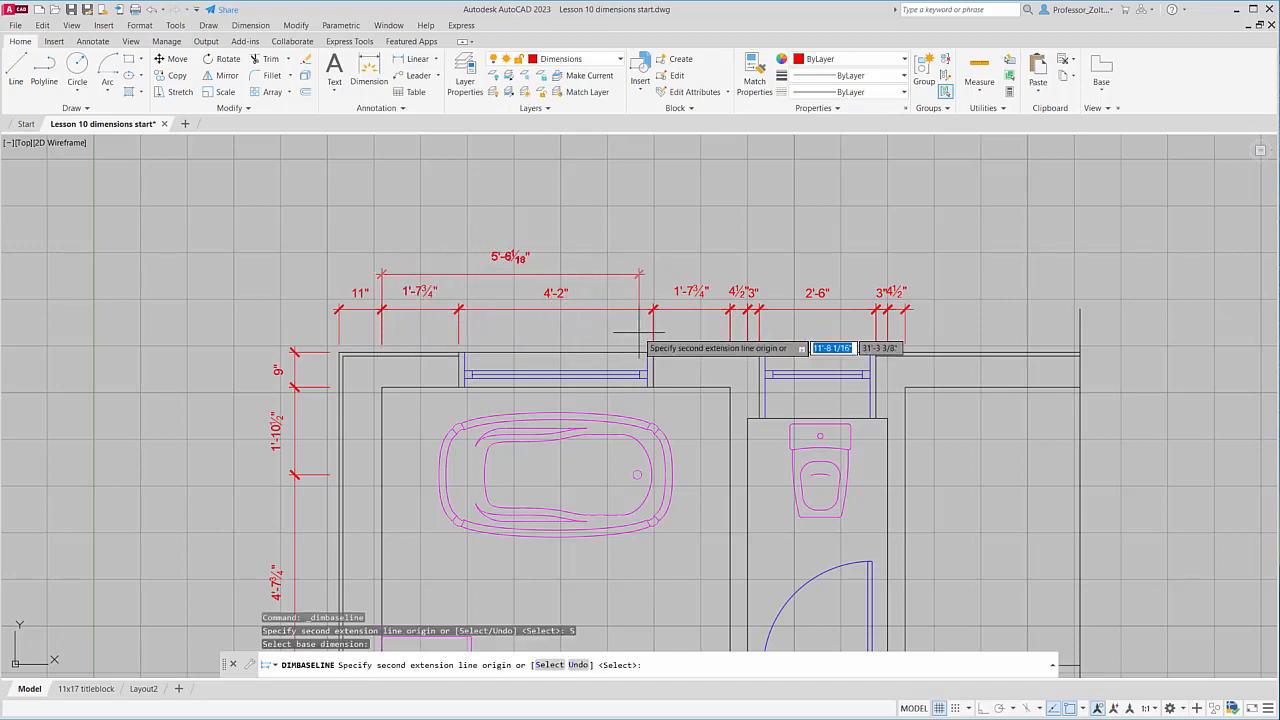
pyautogui.click(730, 302)
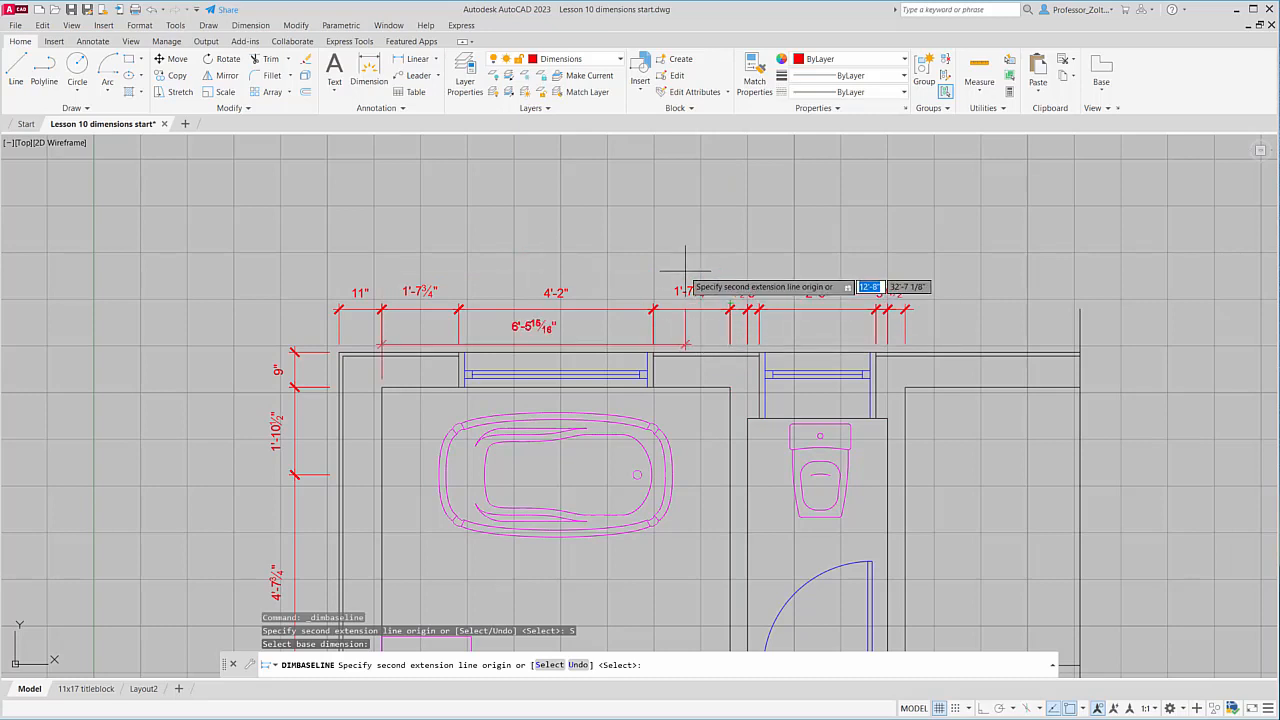
pyautogui.click(730, 337)
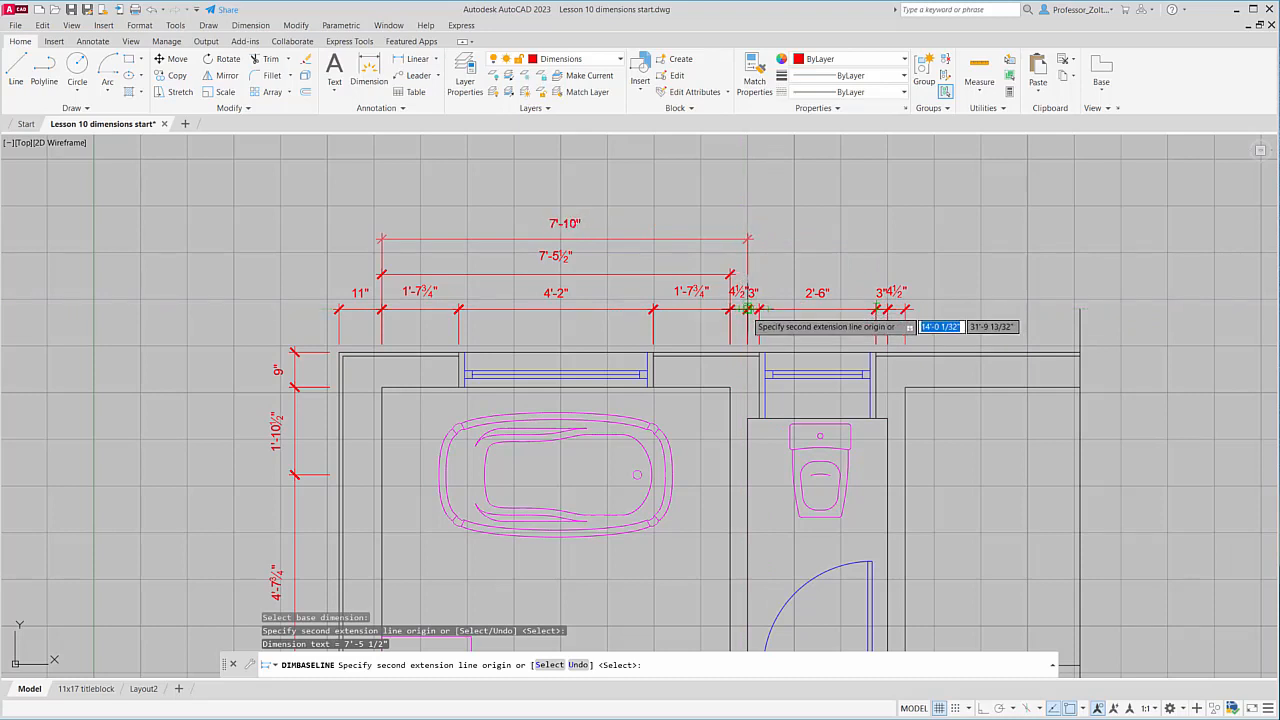
# - Add baseline dimensions from the same origin to the partition's far face and the toilet room window's near edge, ending the command
pyautogui.click(747, 310)
pyautogui.click(759, 310)
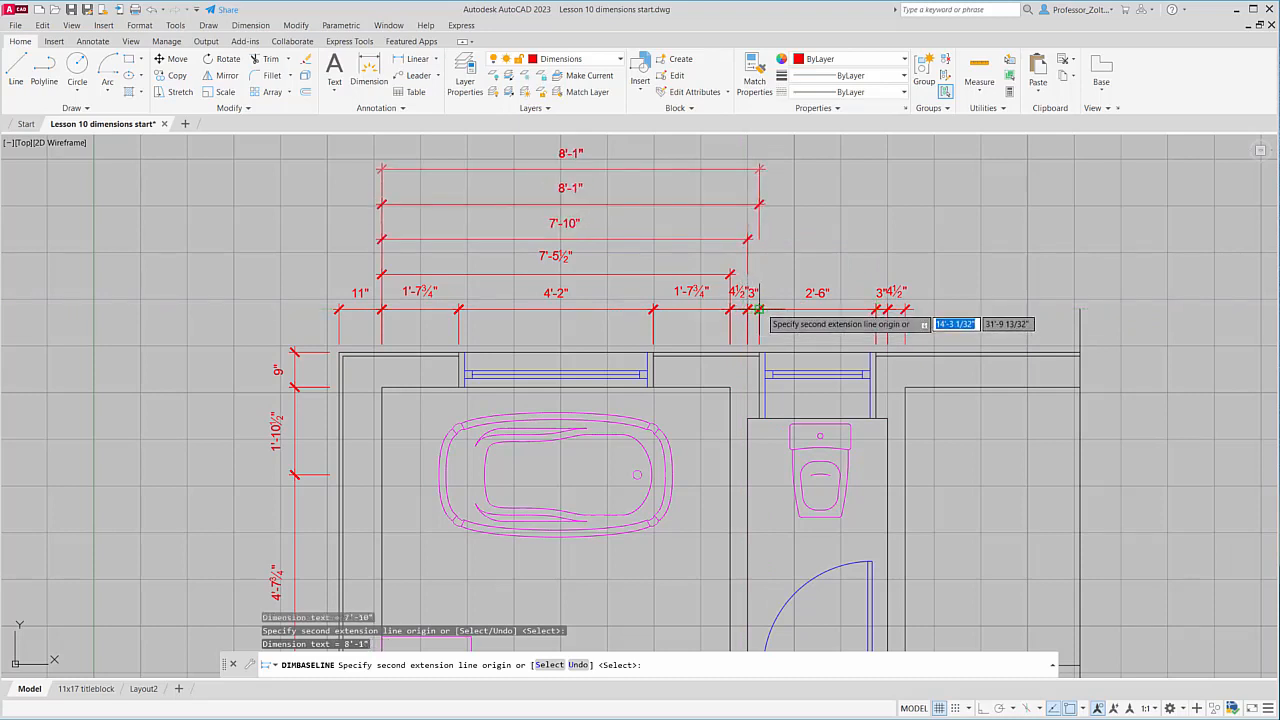
pyautogui.press('Return')
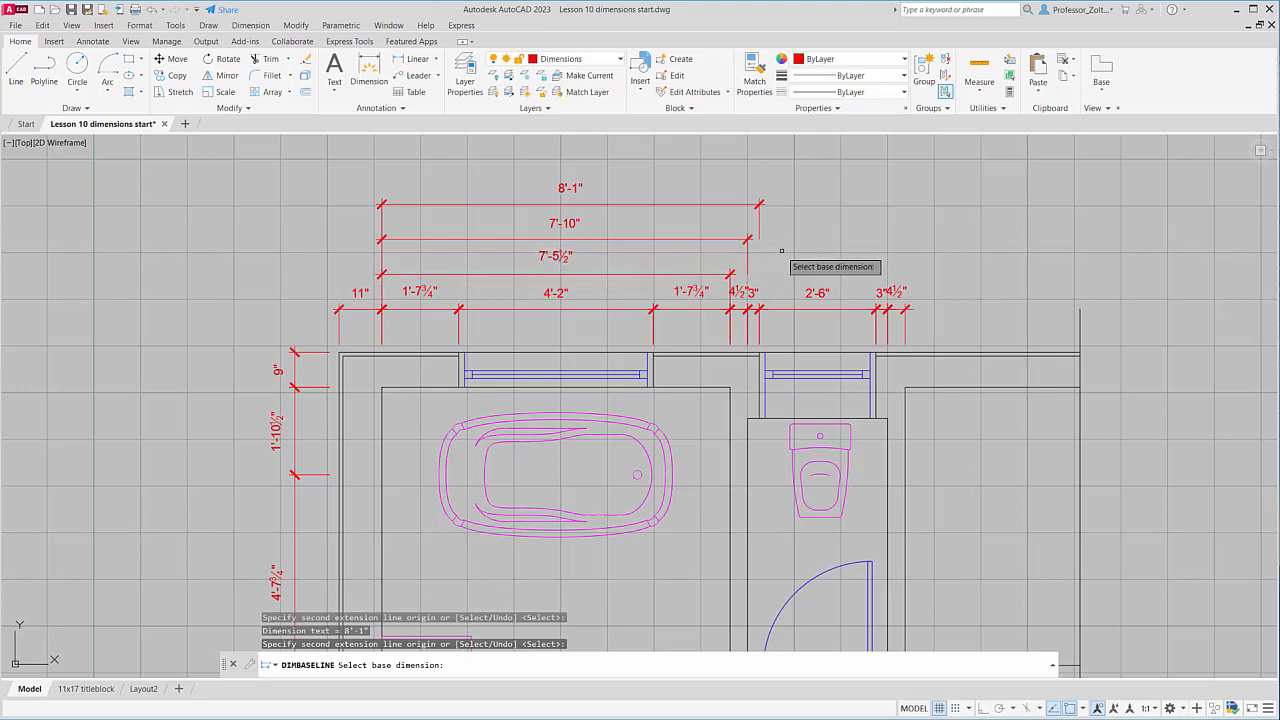
pyautogui.press('Escape')
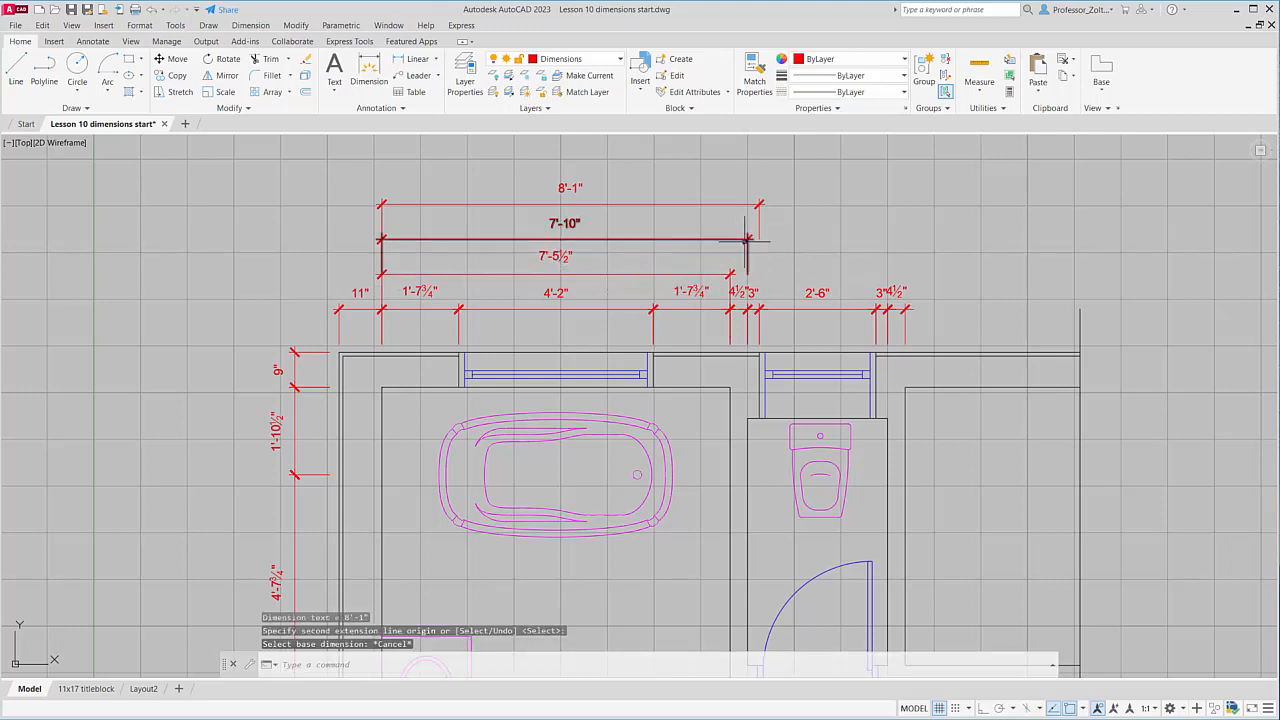
# - Delete the two uppermost baseline dimensions, 7'-10" and 8'-1"
pyautogui.click(749, 232)
pyautogui.click(759, 224)
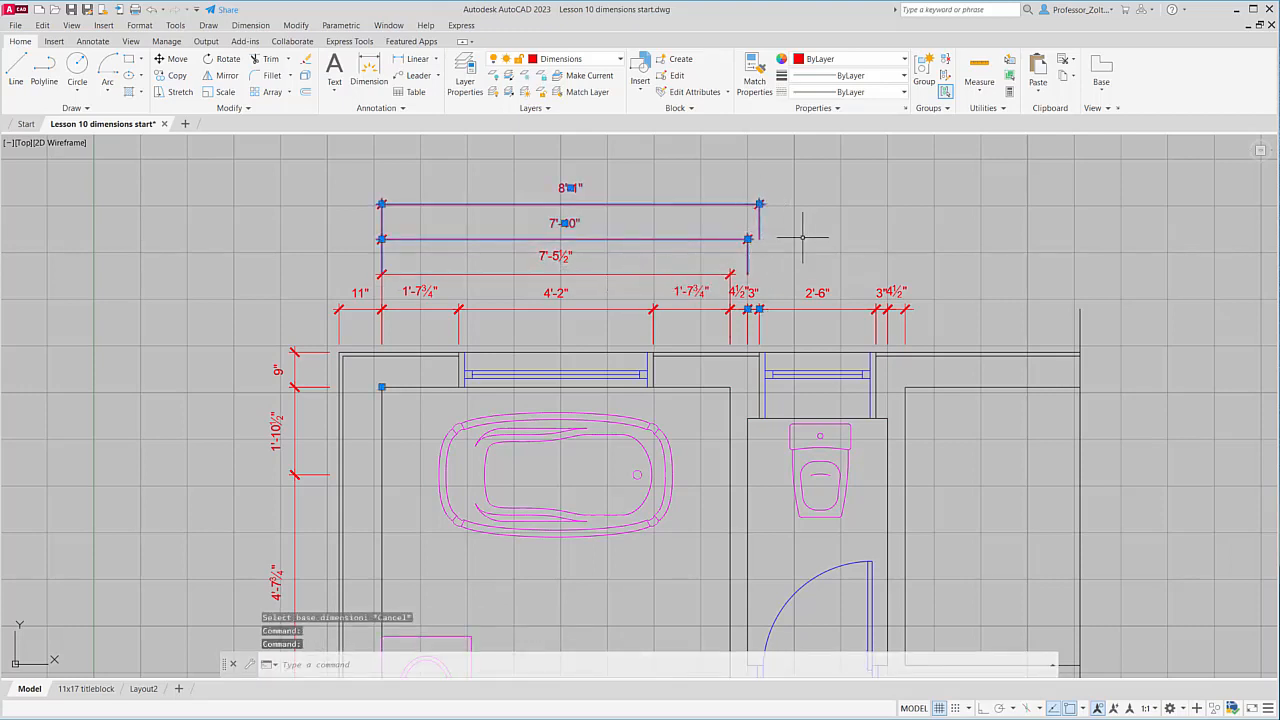
pyautogui.press('Delete')
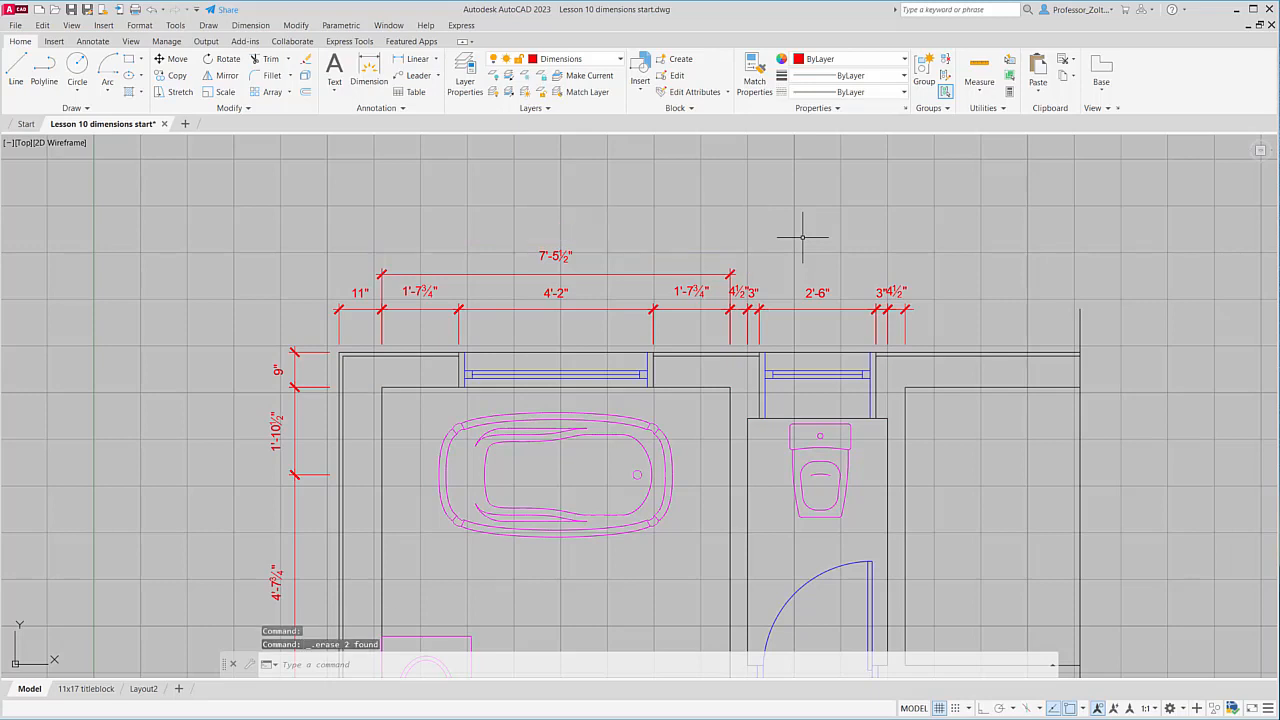
# - Add a baseline dimension above the toilet room window, from the window's left edge to the right partition's near face, ending the command
pyautogui.click(251, 26)
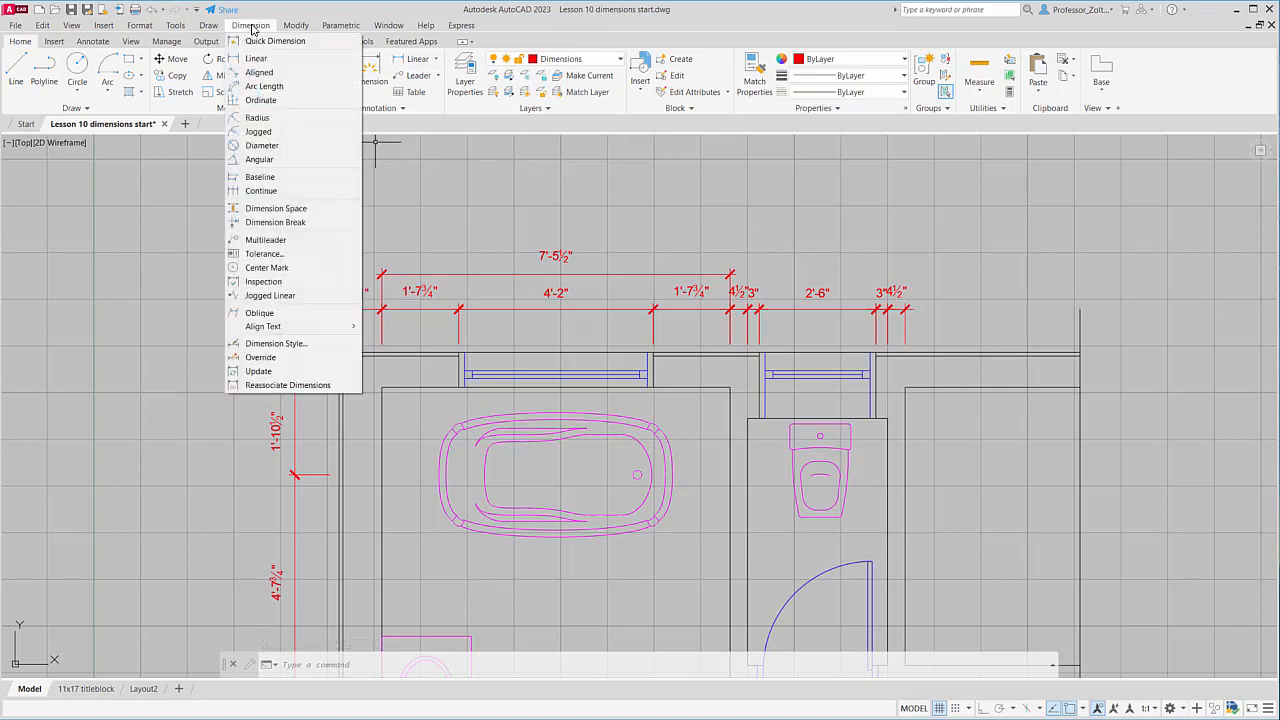
pyautogui.click(260, 177)
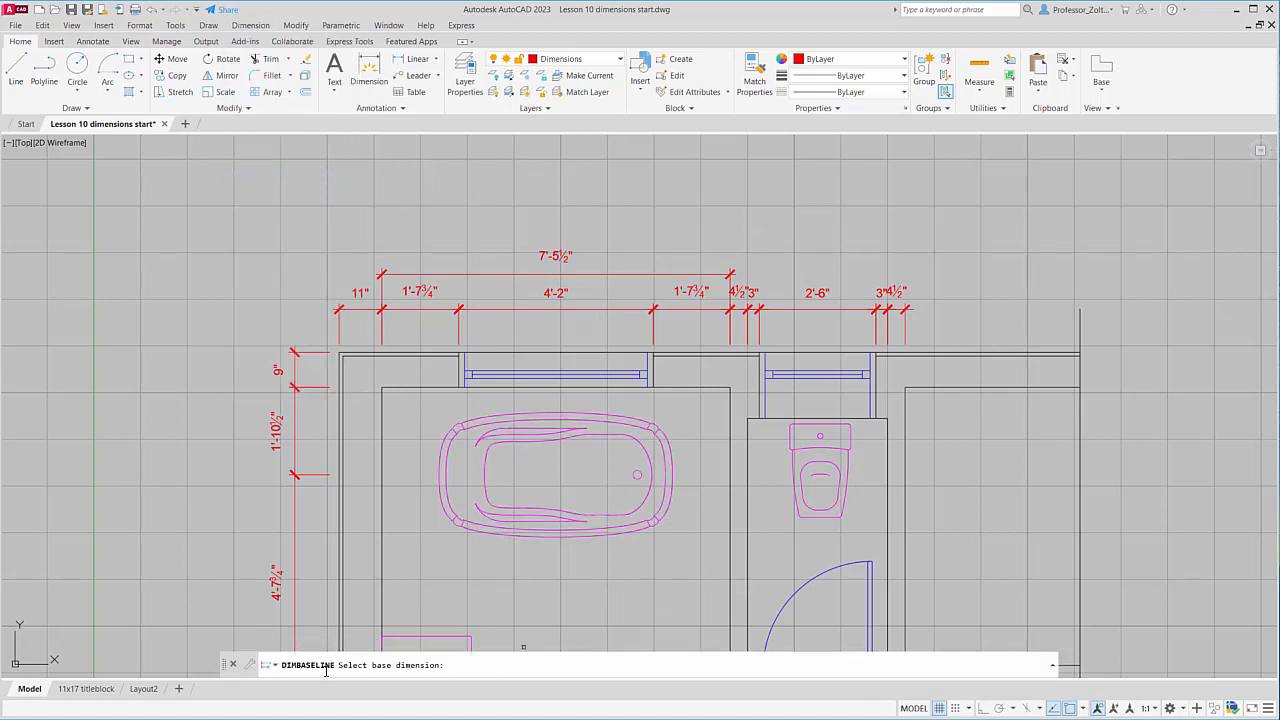
pyautogui.click(760, 324)
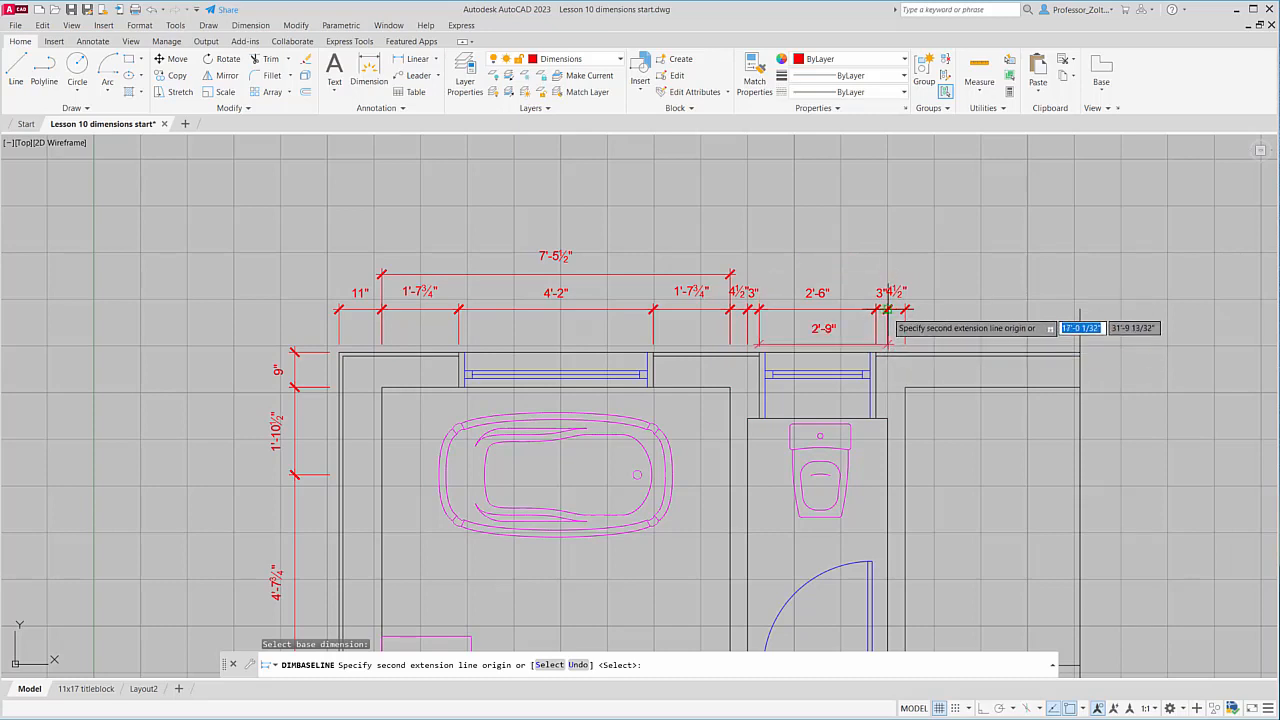
pyautogui.click(887, 418)
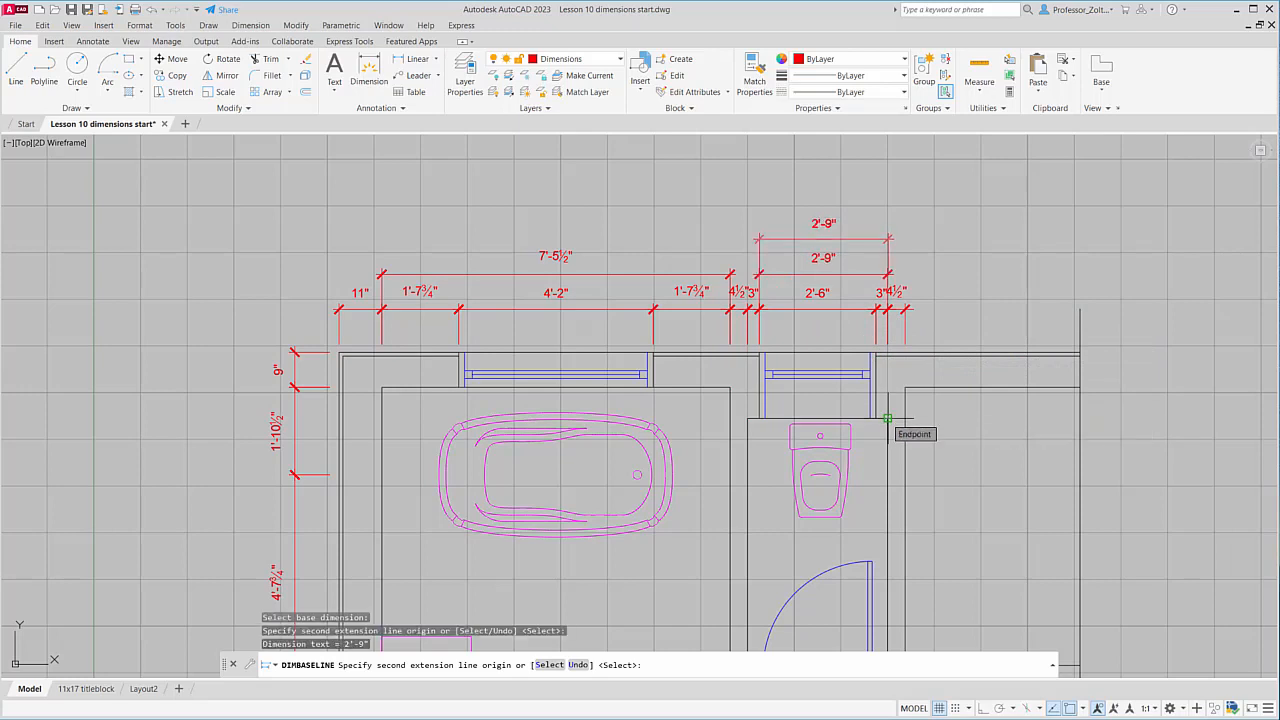
pyautogui.press('Return')
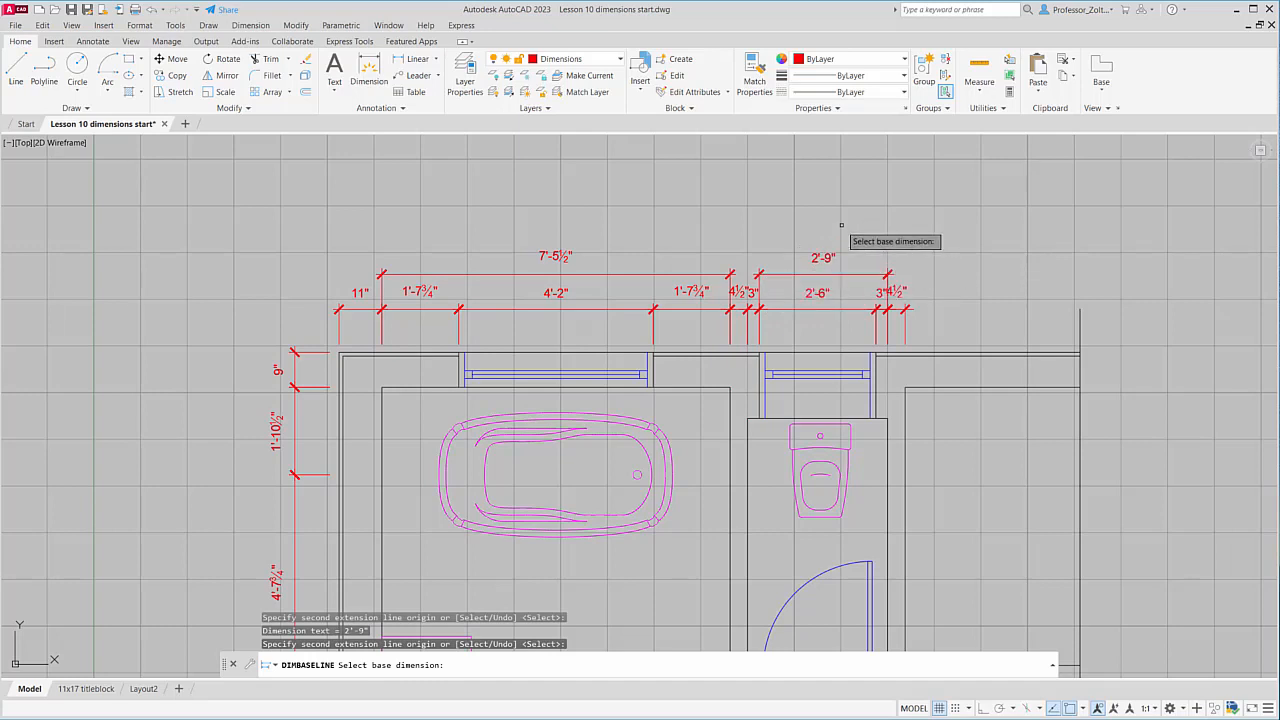
pyautogui.press('Escape')
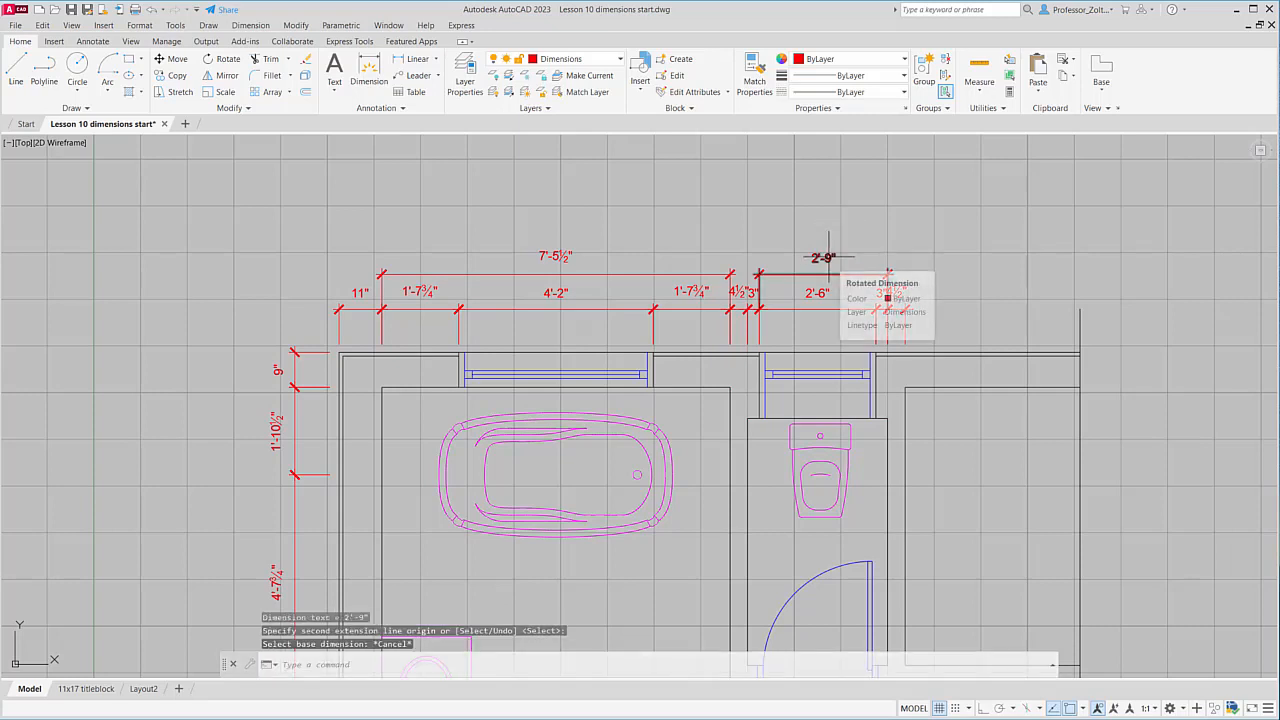
# - Stretch the first origin of the toilet room's upper dimension to the left partition's face so it spans the full room width
pyautogui.click(826, 262)
pyautogui.scroll(2, 815, 310)
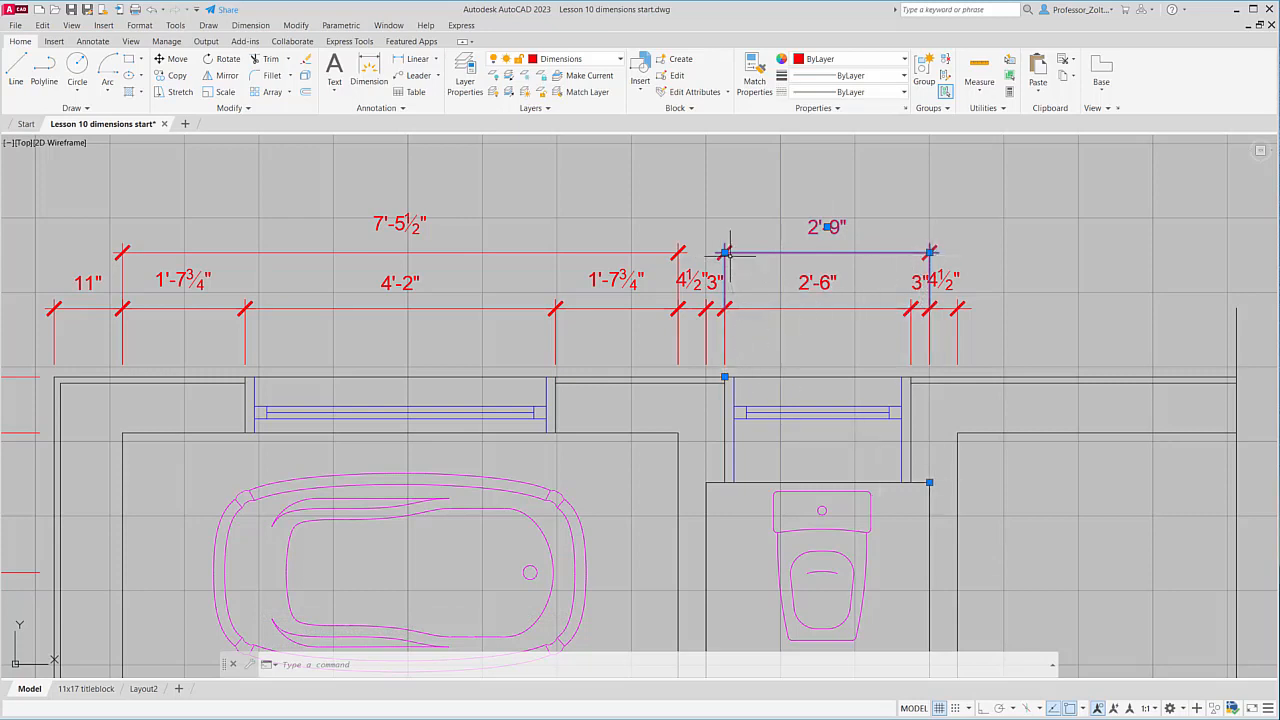
pyautogui.click(724, 377)
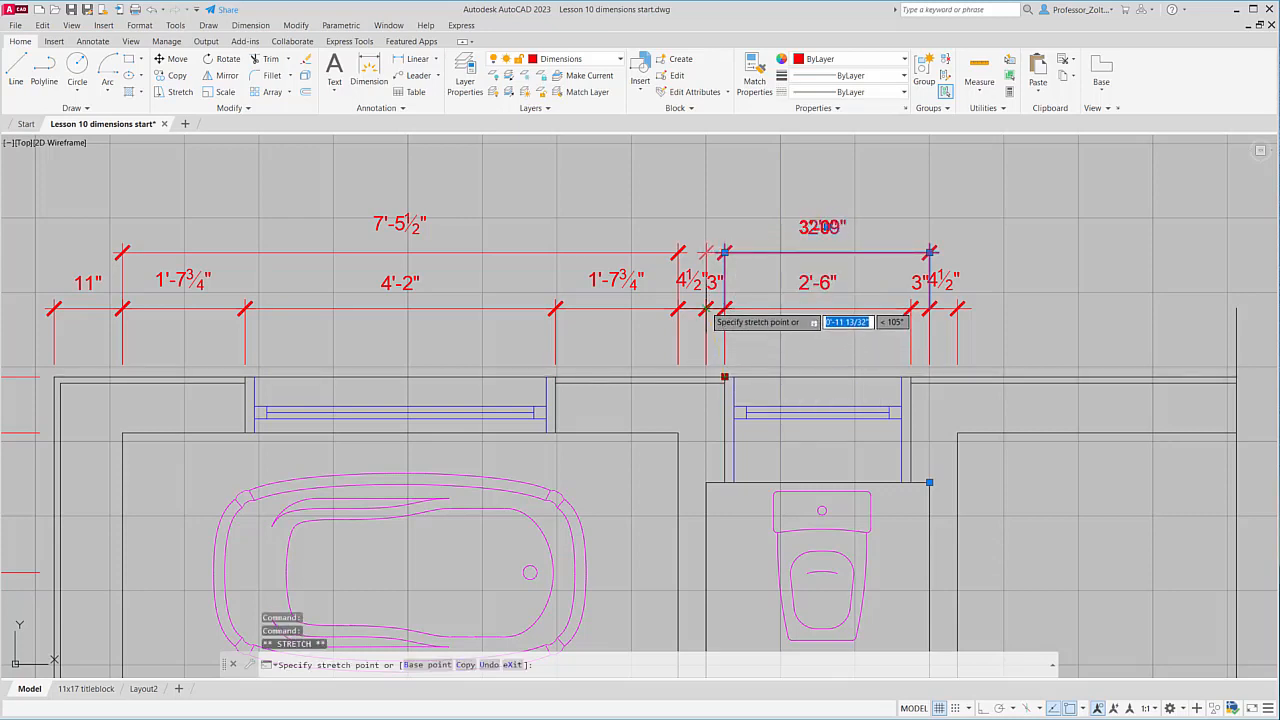
pyautogui.click(706, 308)
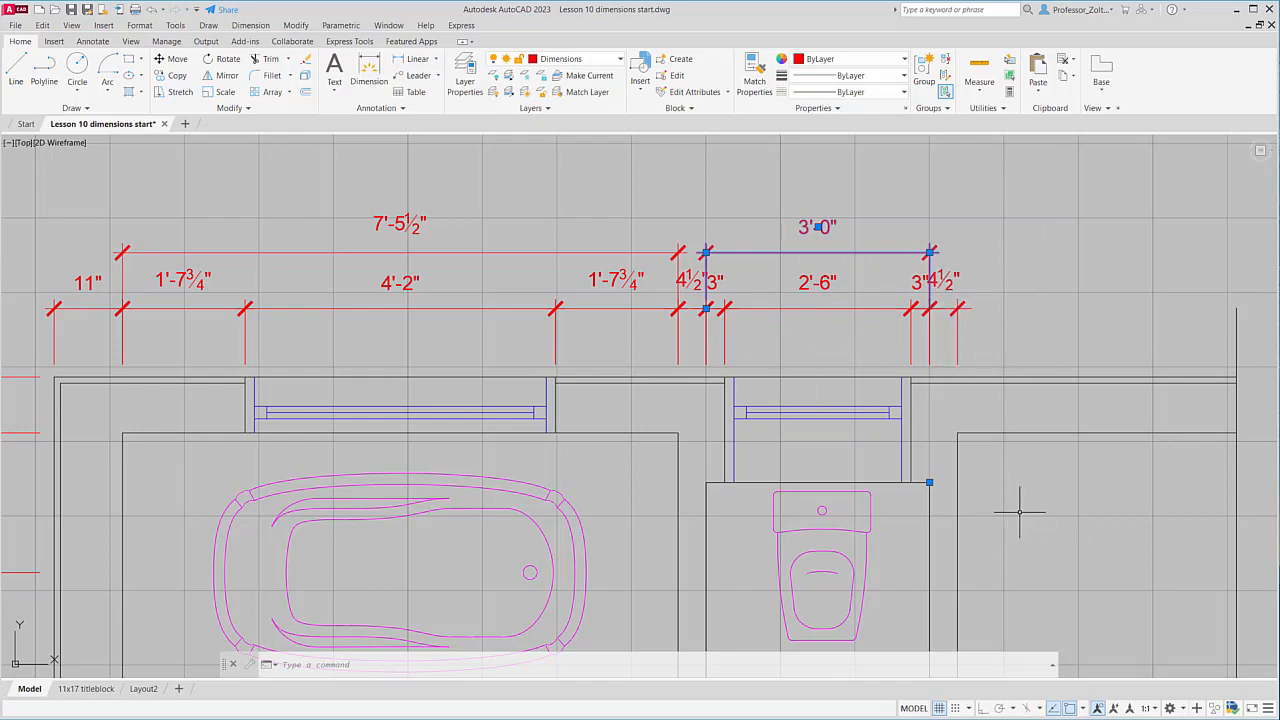
pyautogui.press('Escape')
# - Add a linear dimension from the toilet room's upper-left inside corner to the centre of the toilet tank's circle, placed just below the toilet
pyautogui.scroll(-4, 903, 452)
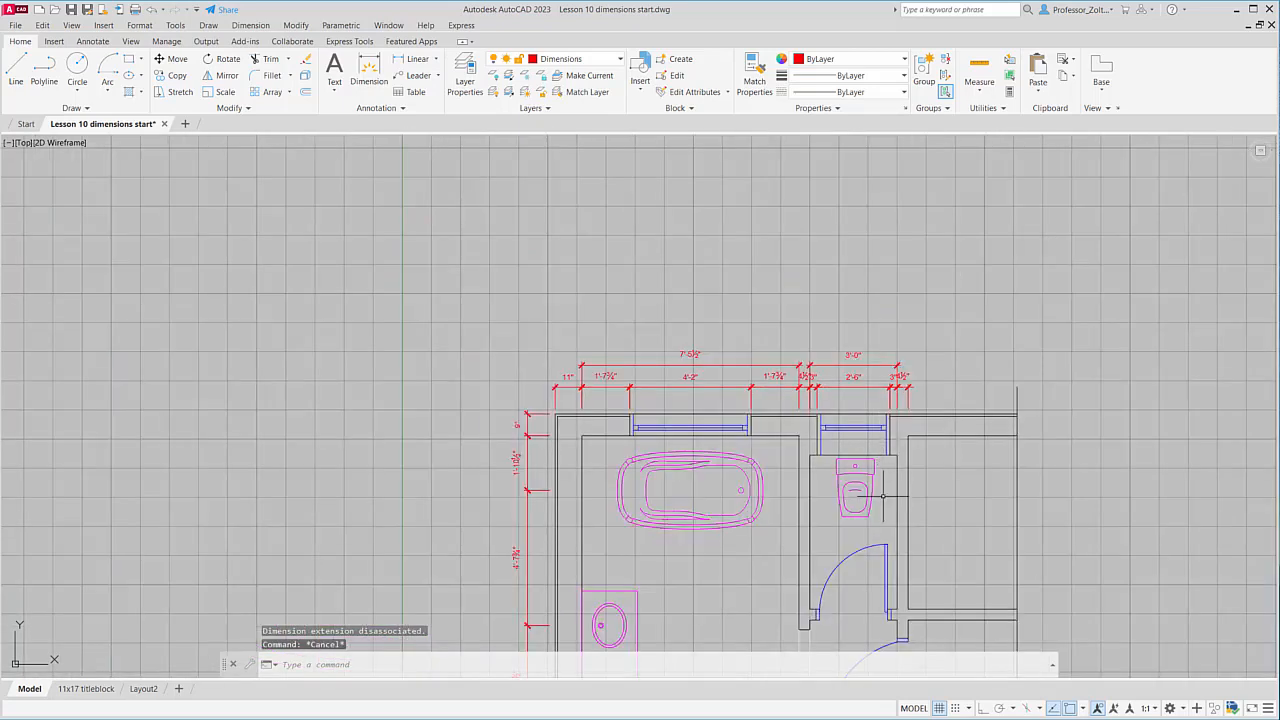
pyautogui.scroll(2, 866, 545)
pyautogui.moveTo(866, 545); pyautogui.dragTo(843, 409, button='middle')
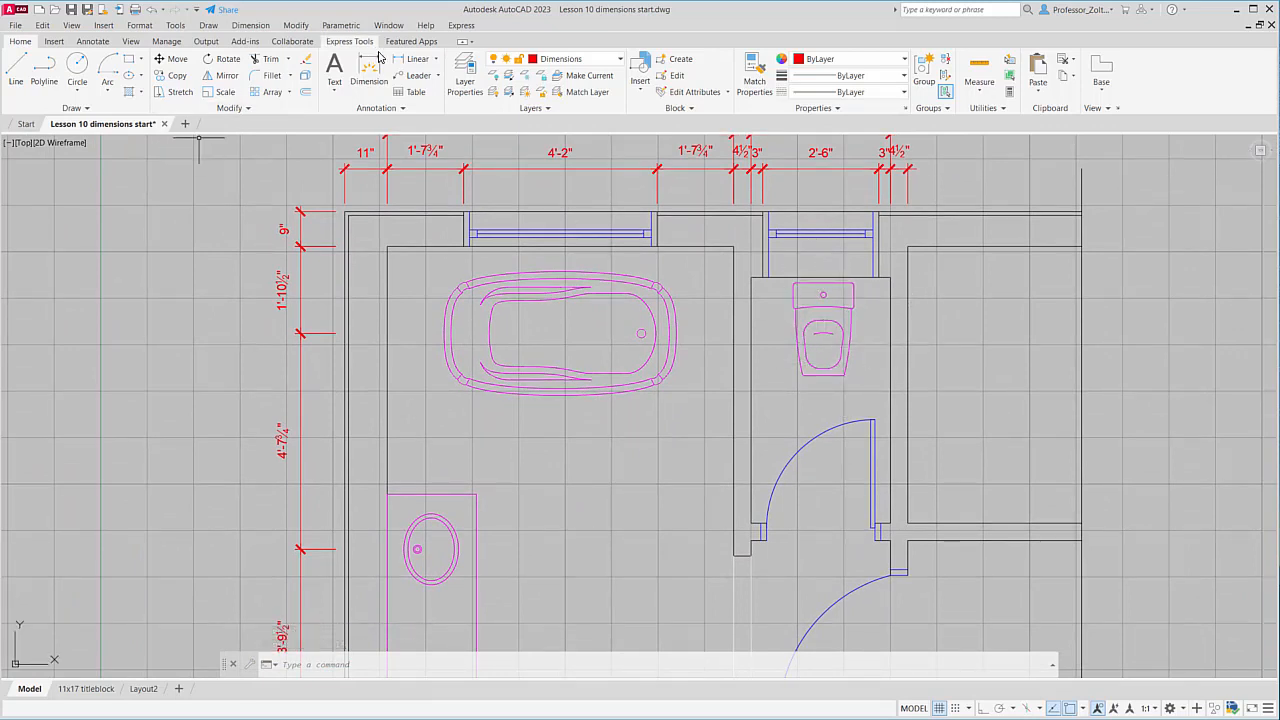
pyautogui.click(412, 59)
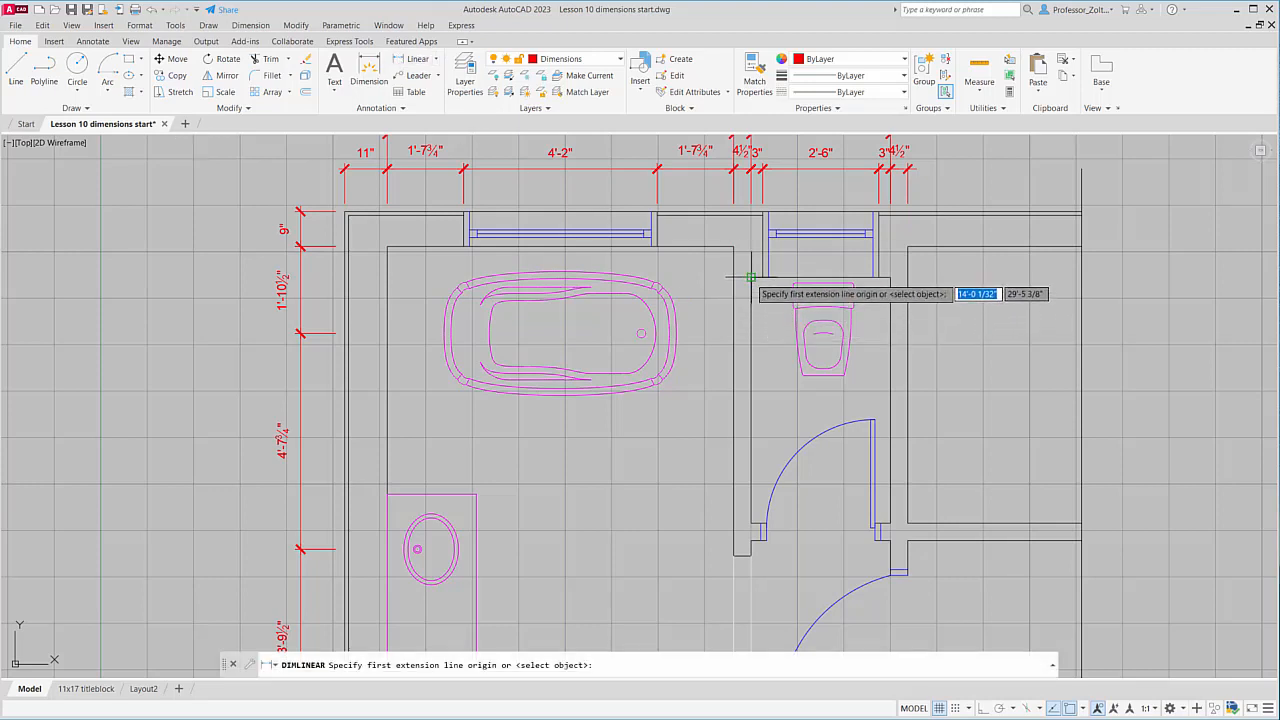
pyautogui.click(750, 277)
pyautogui.keyDown('shift'); pyautogui.rightClick(822, 293); pyautogui.keyUp('shift')
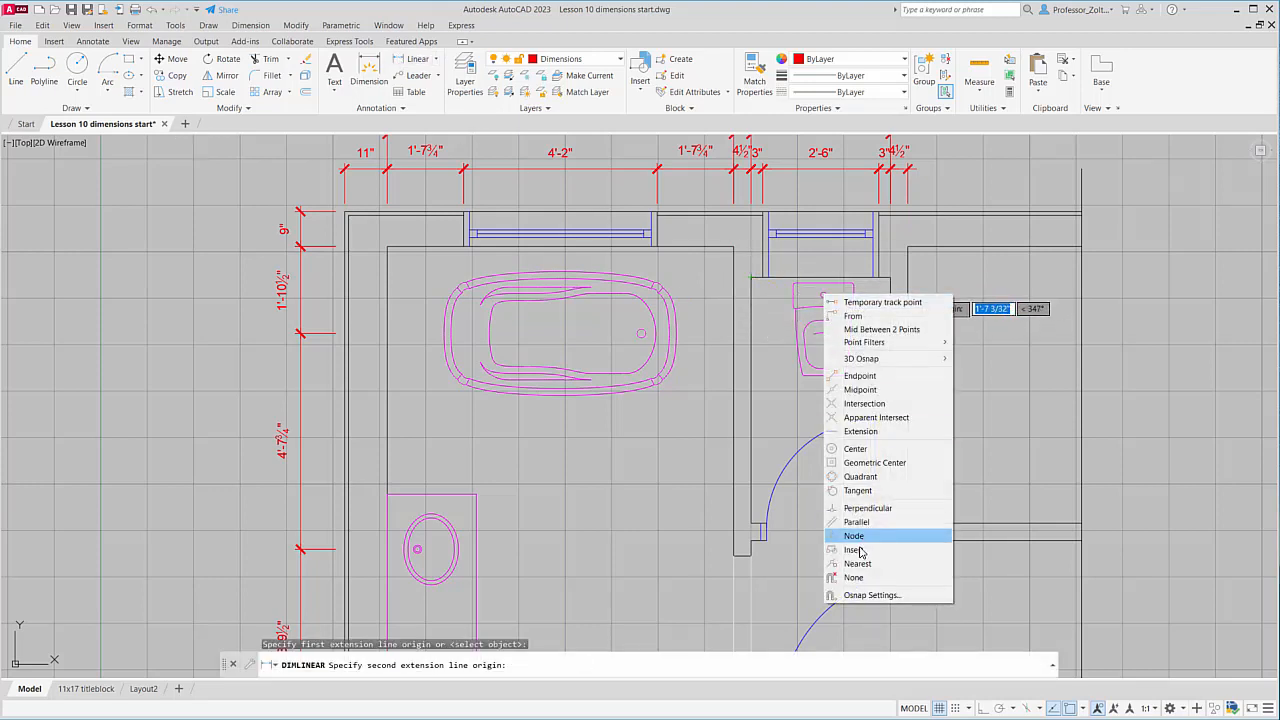
pyautogui.click(856, 449)
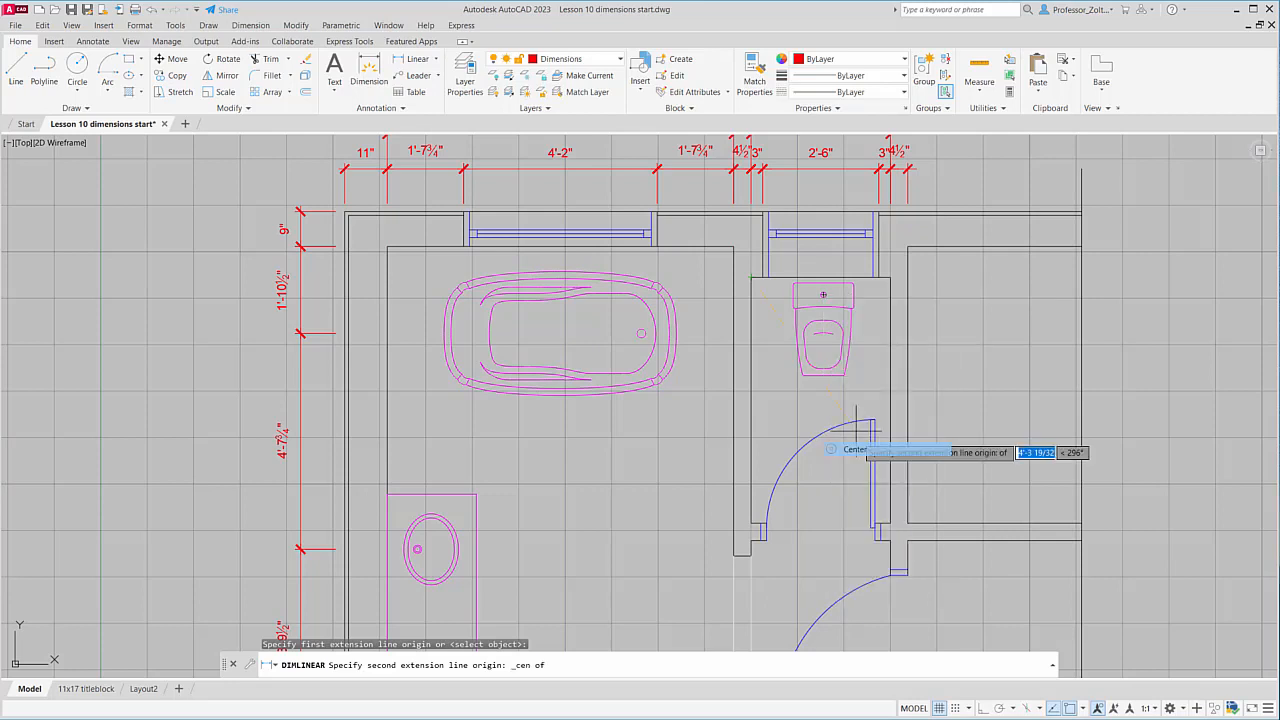
pyautogui.click(822, 294)
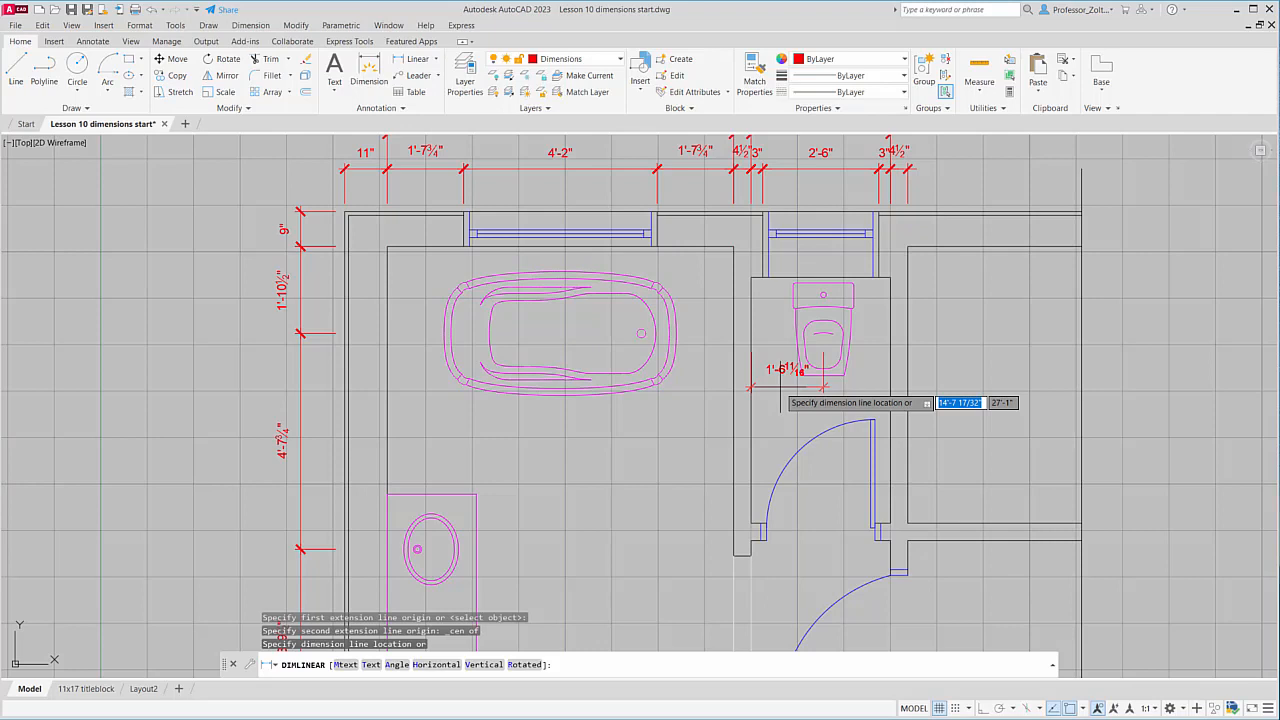
pyautogui.click(781, 387)
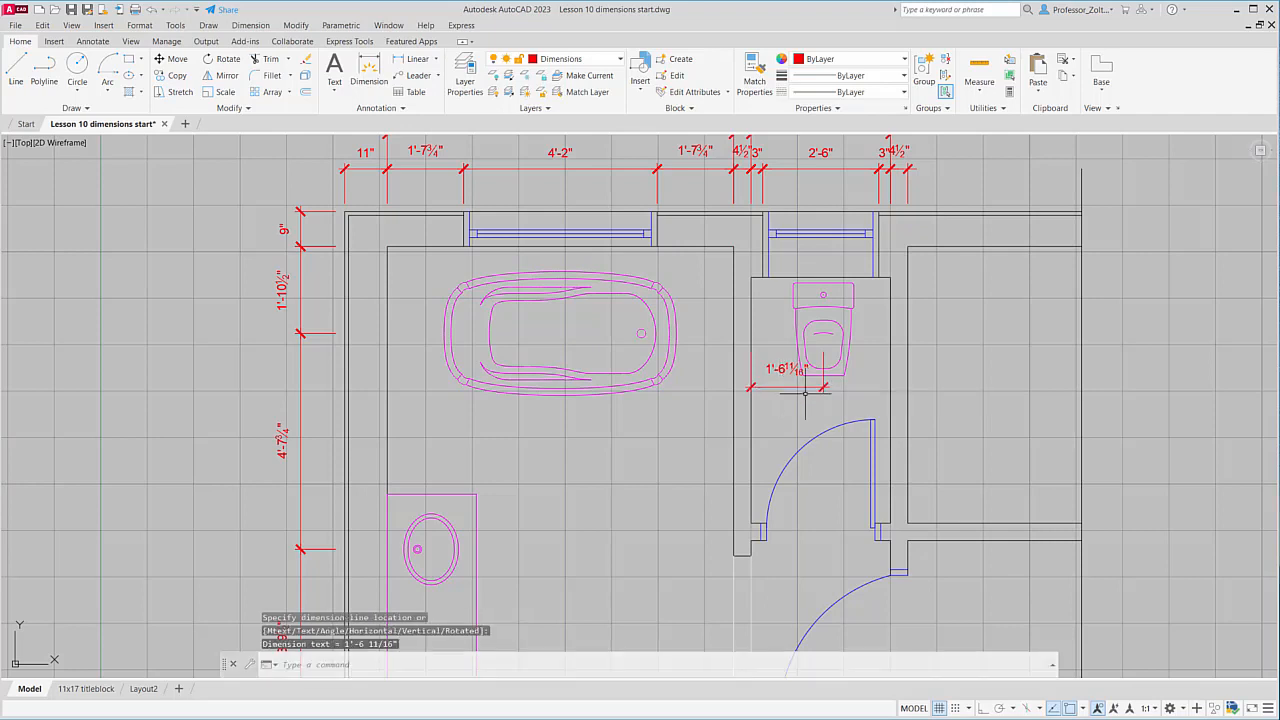
# - Continue the toilet dimension to the room's upper-right inside corner and end the chain
pyautogui.click(255, 28)
pyautogui.click(277, 192)
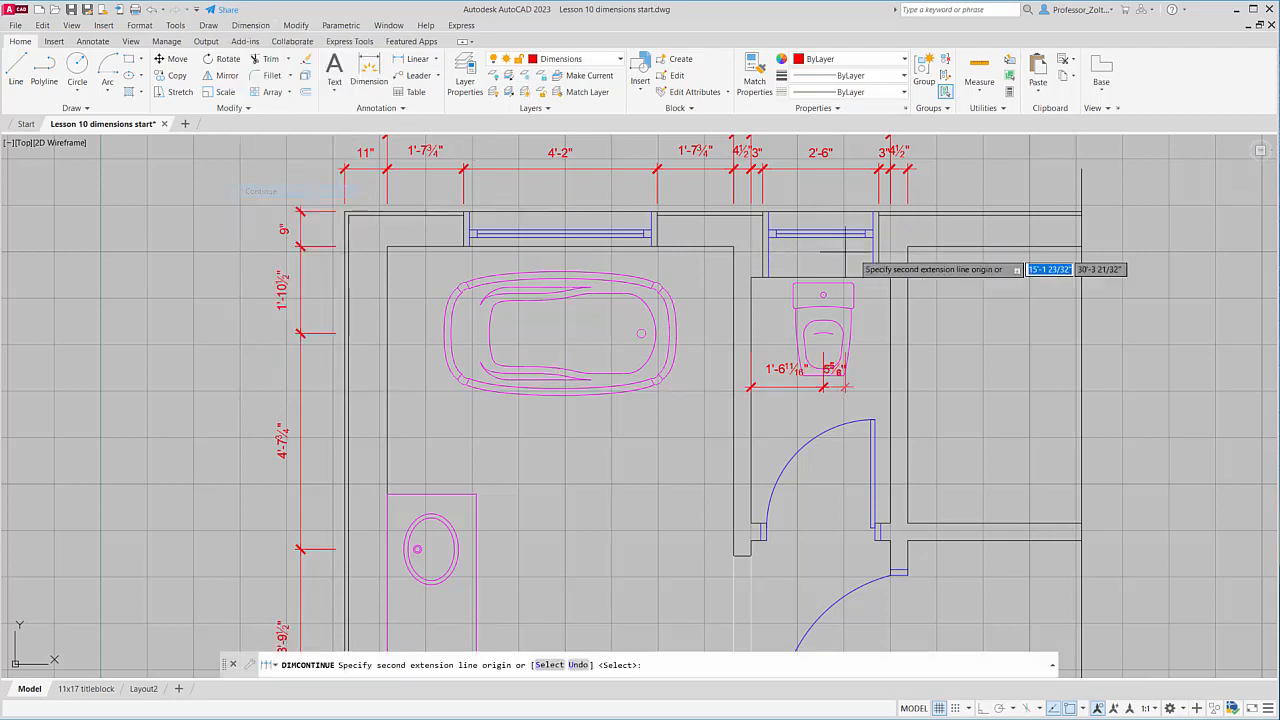
pyautogui.click(890, 278)
pyautogui.press('Escape')
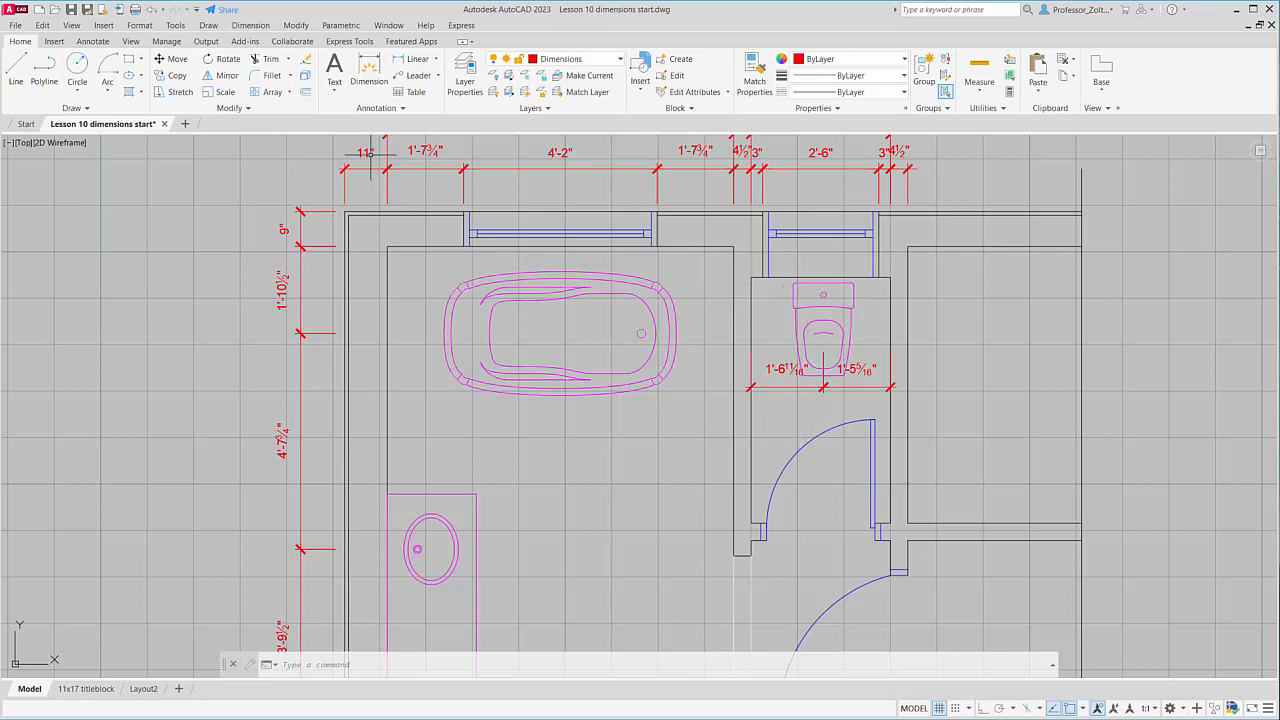
# - Offset the toilet room's left wall line 1'6 into the room as a centring guide
pyautogui.click(307, 94)
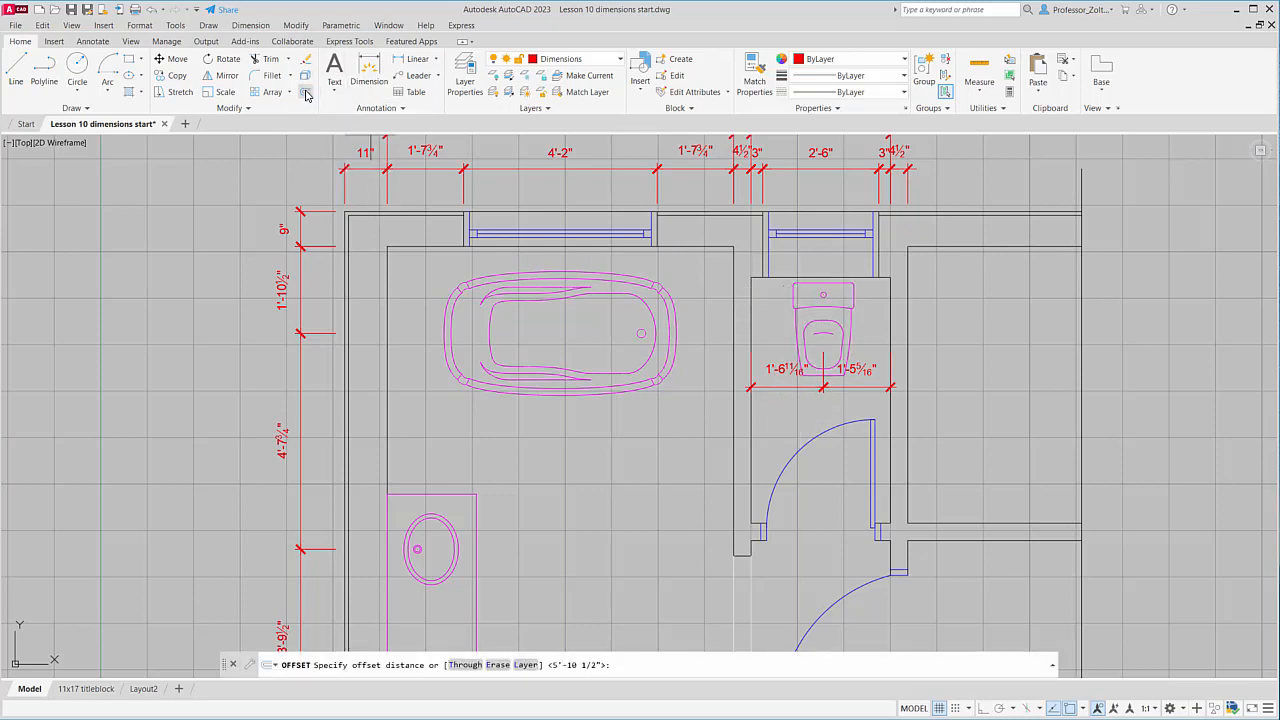
pyautogui.write('1')
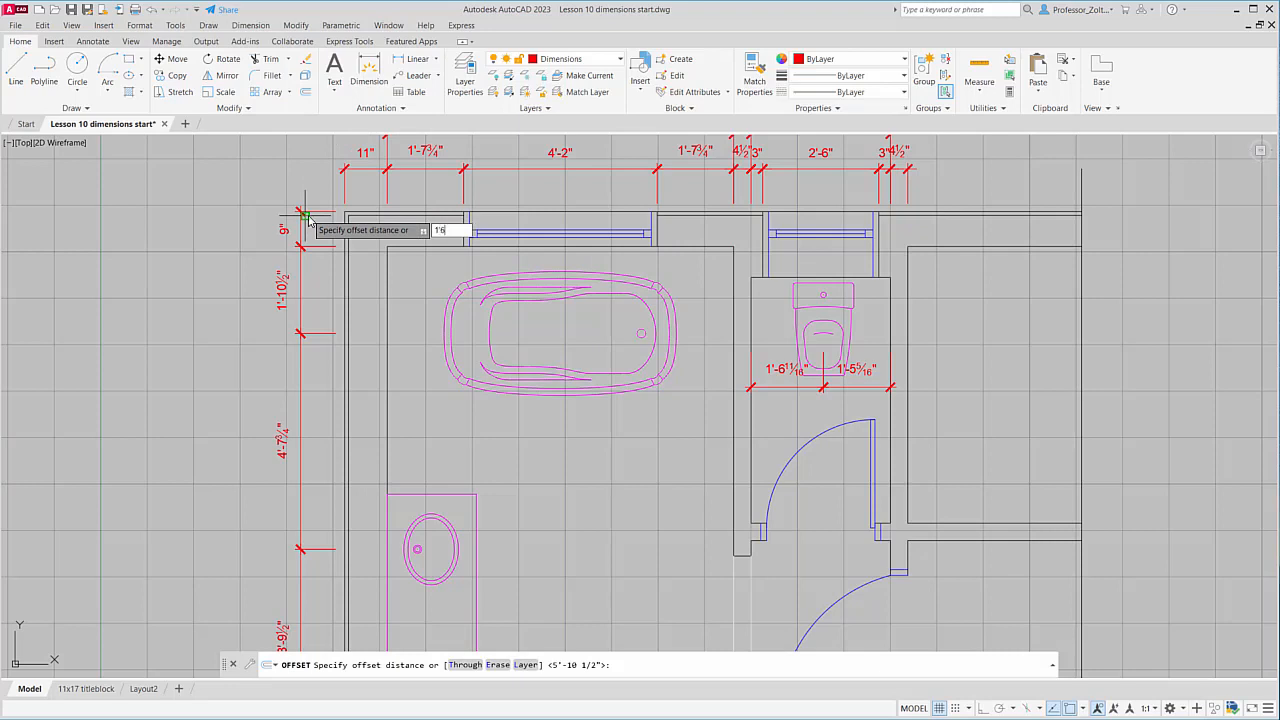
pyautogui.write("'6")
pyautogui.press('Return')
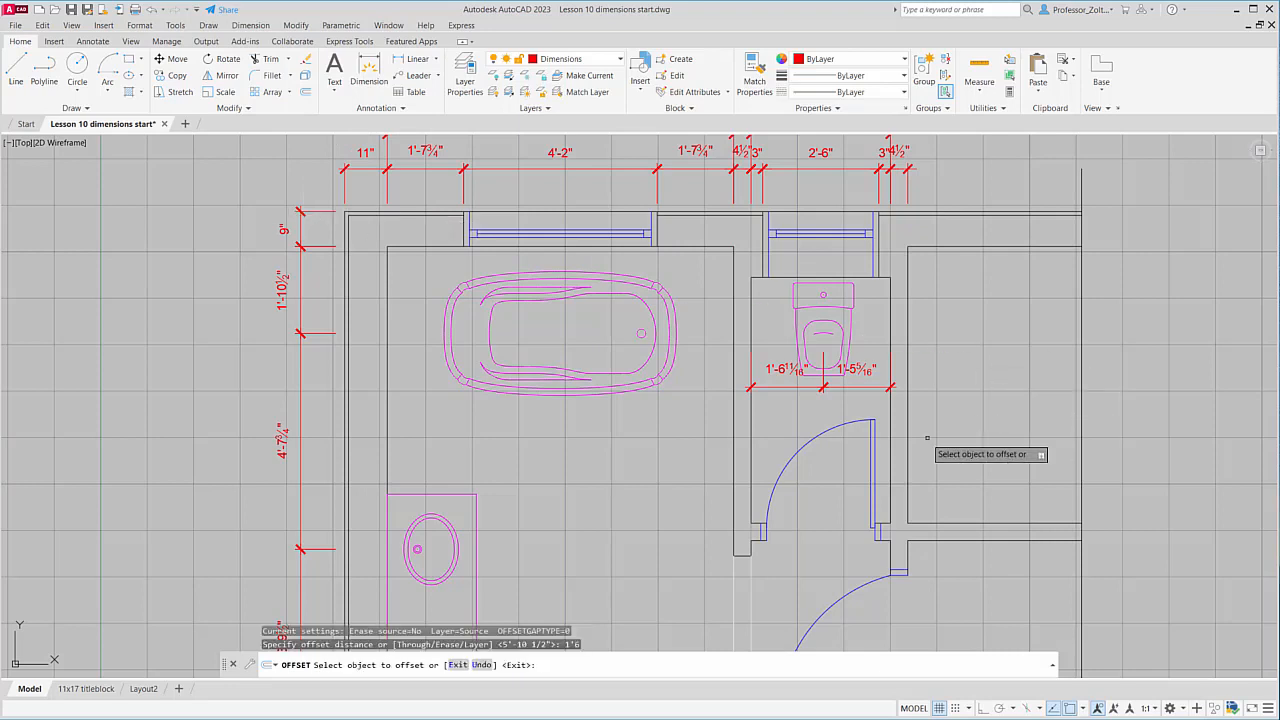
pyautogui.click(752, 312)
pyautogui.click(910, 322)
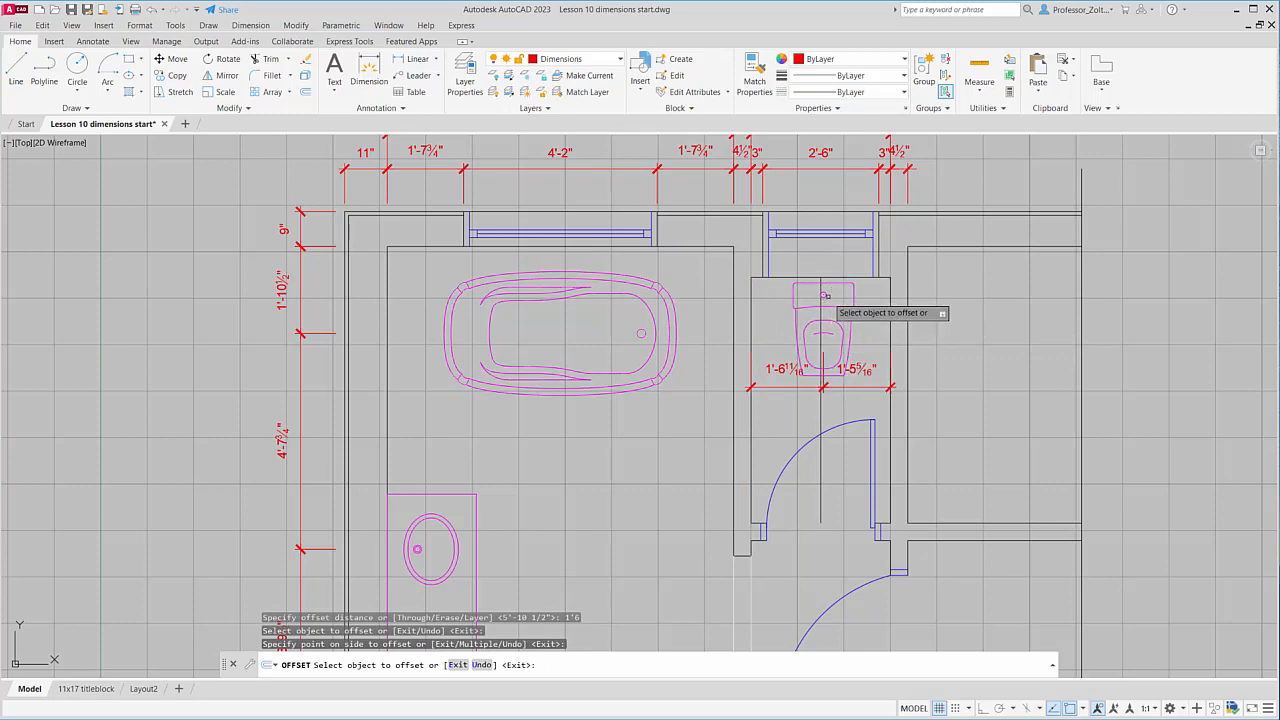
pyautogui.scroll(2, 826, 296)
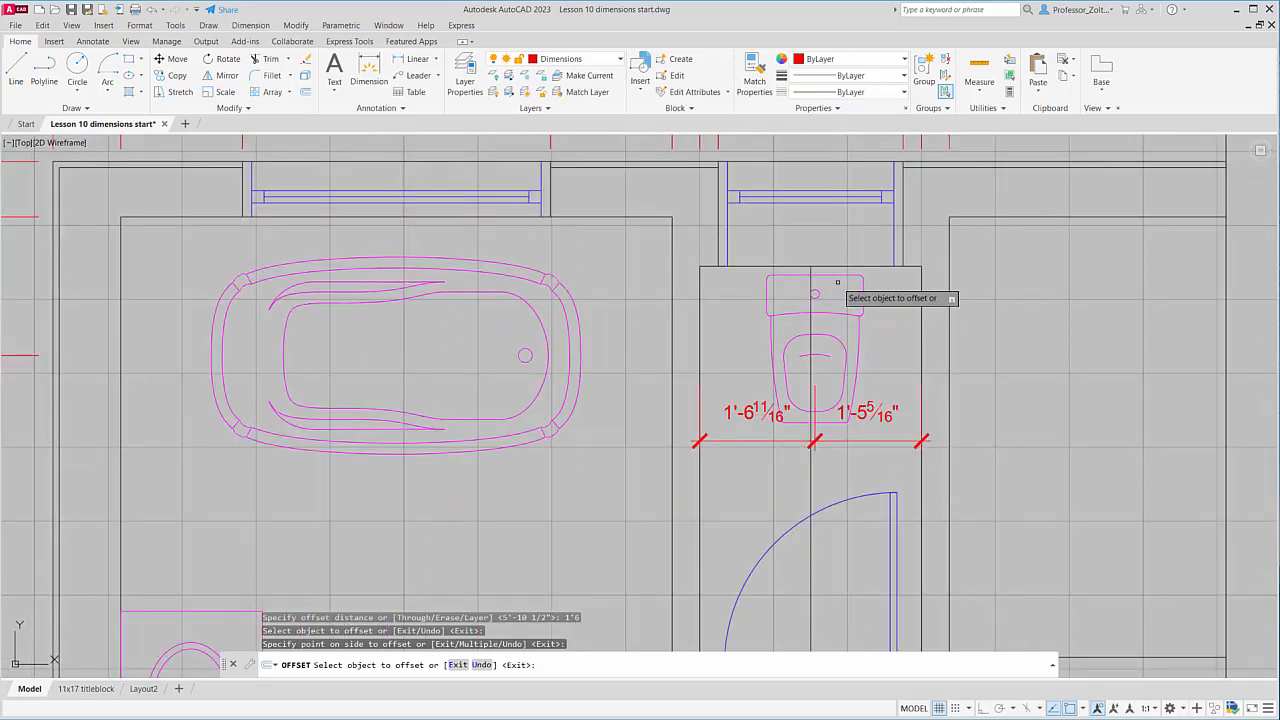
pyautogui.press('Escape')
# - Move the toilet from its tank circle's centre horizontally onto the offset guide line
pyautogui.click(837, 274)
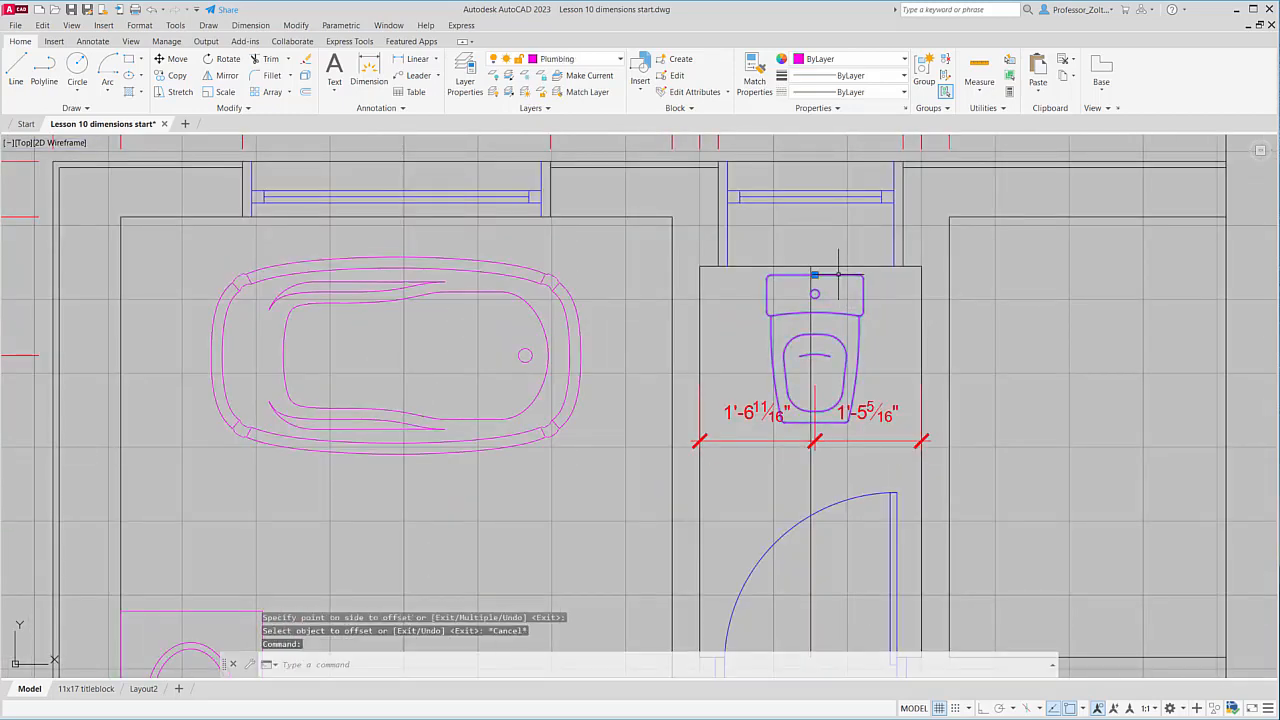
pyautogui.click(178, 62)
pyautogui.keyDown('shift'); pyautogui.rightClick(834, 295); pyautogui.keyUp('shift')
pyautogui.moveTo(895, 358)
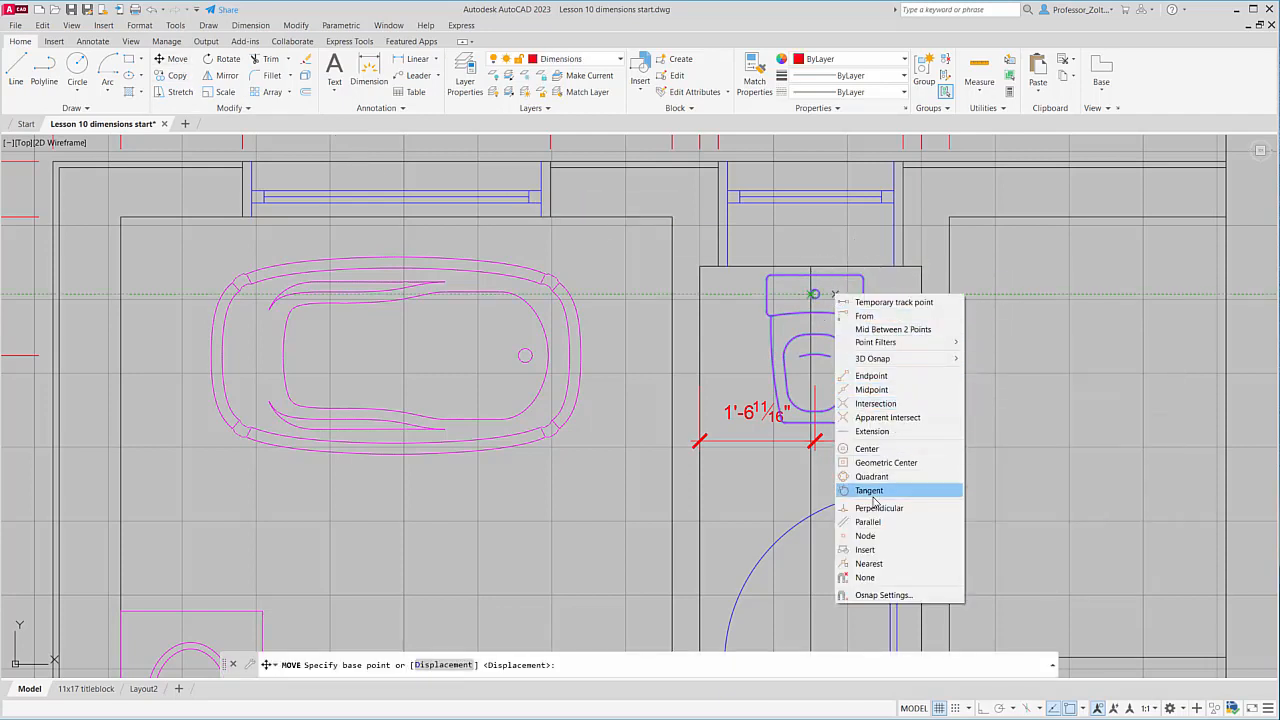
pyautogui.click(866, 448)
pyautogui.click(814, 293)
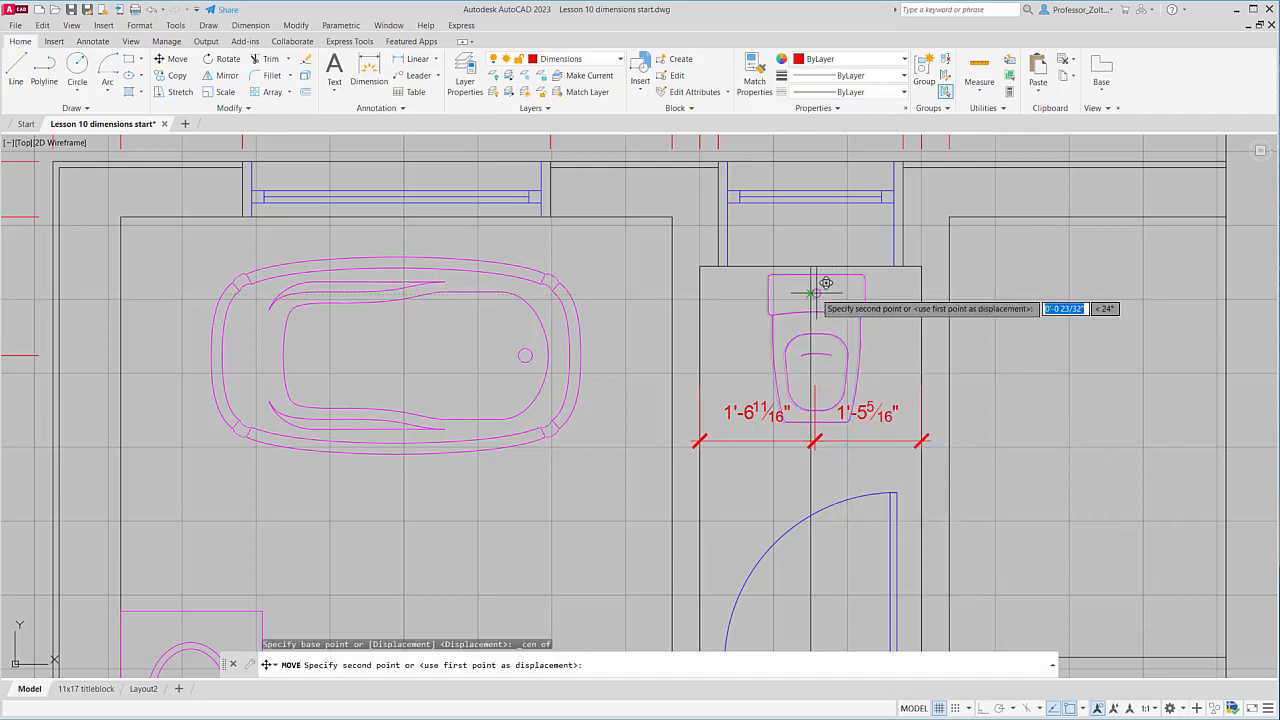
pyautogui.click(810, 293)
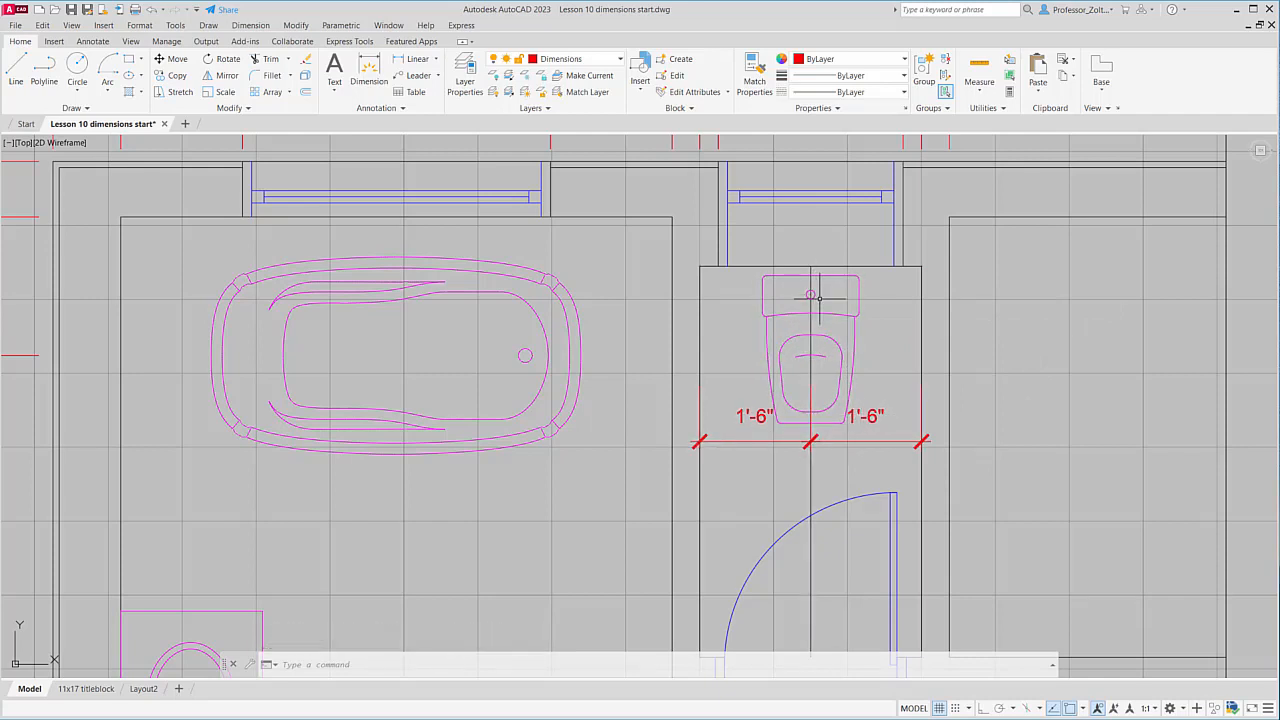
# - Delete the vertical guide line running through the toilet room
pyautogui.scroll(-5, 825, 295)
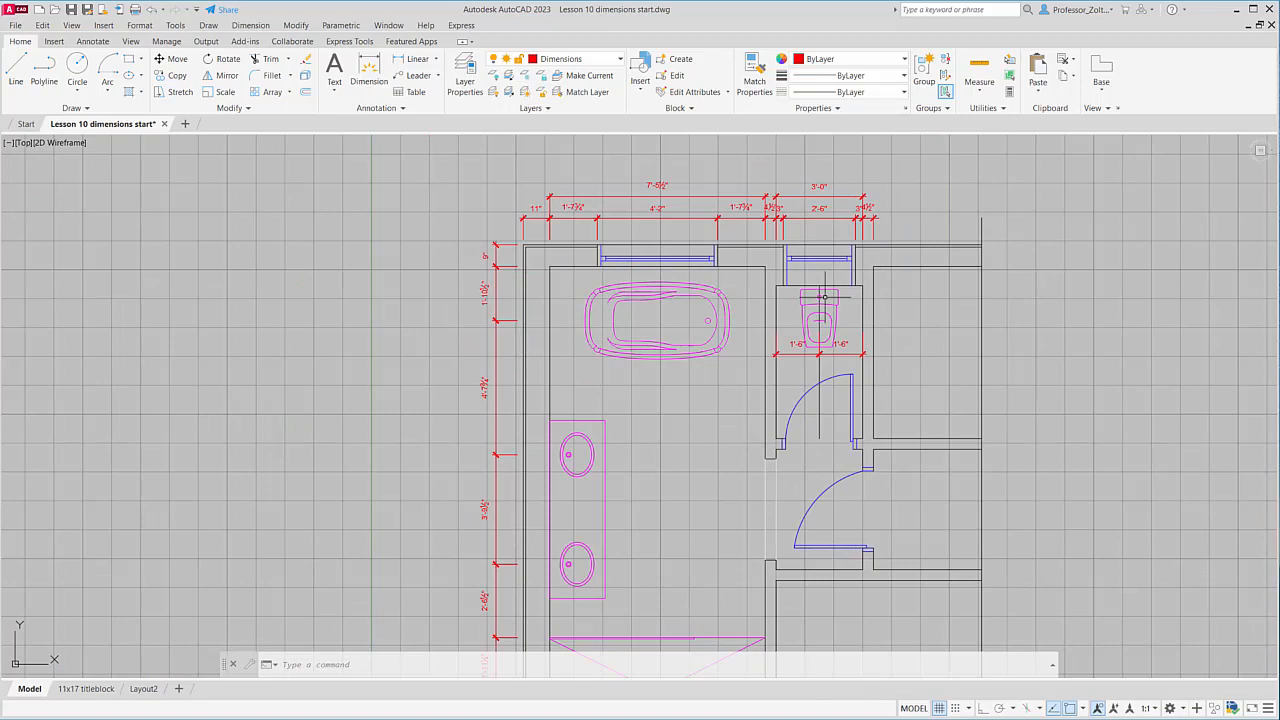
pyautogui.click(819, 368)
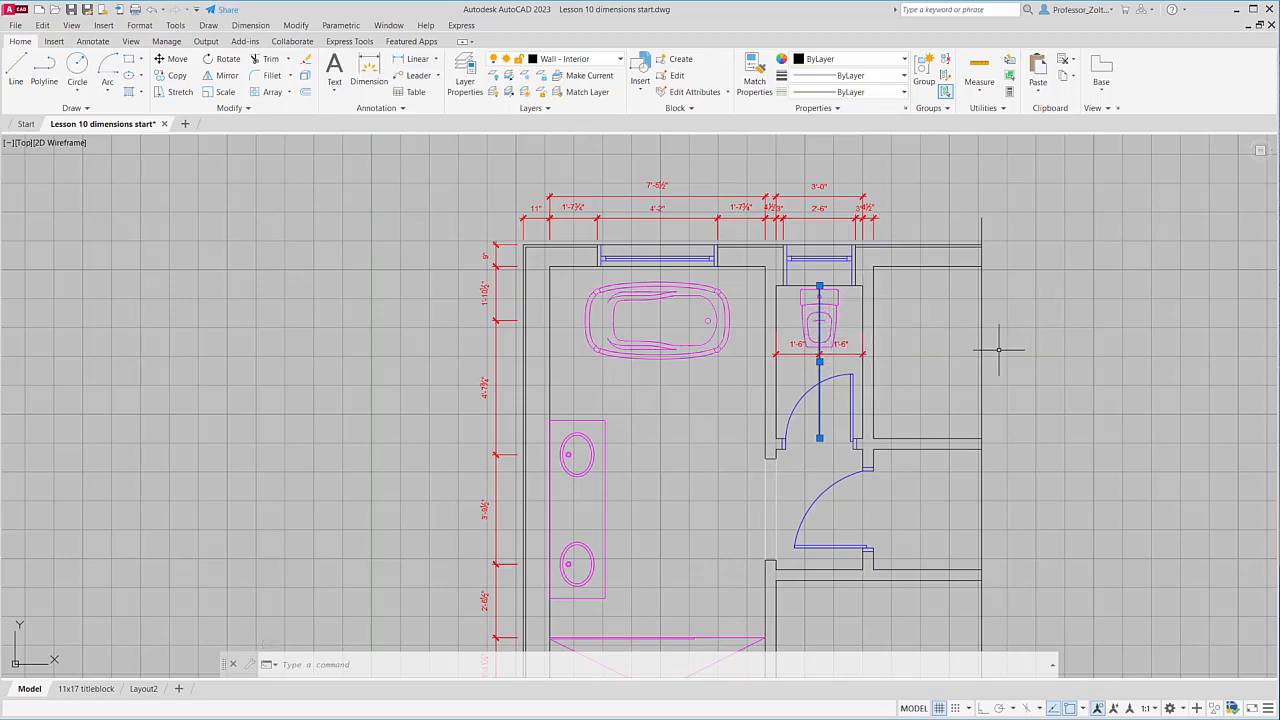
pyautogui.press('Delete')
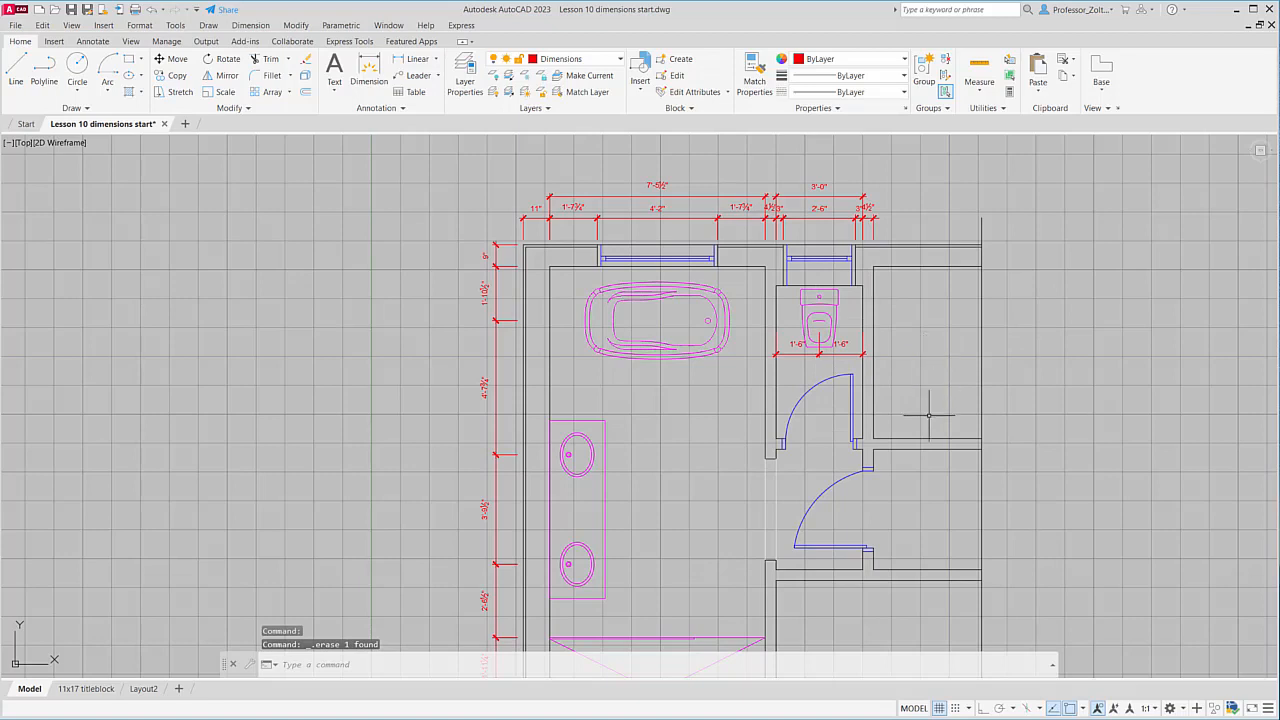
# - Add a linear dimension above the toilet room's door, from the opening's left jamb to the left wall's inside corner
pyautogui.scroll(2, 824, 472)
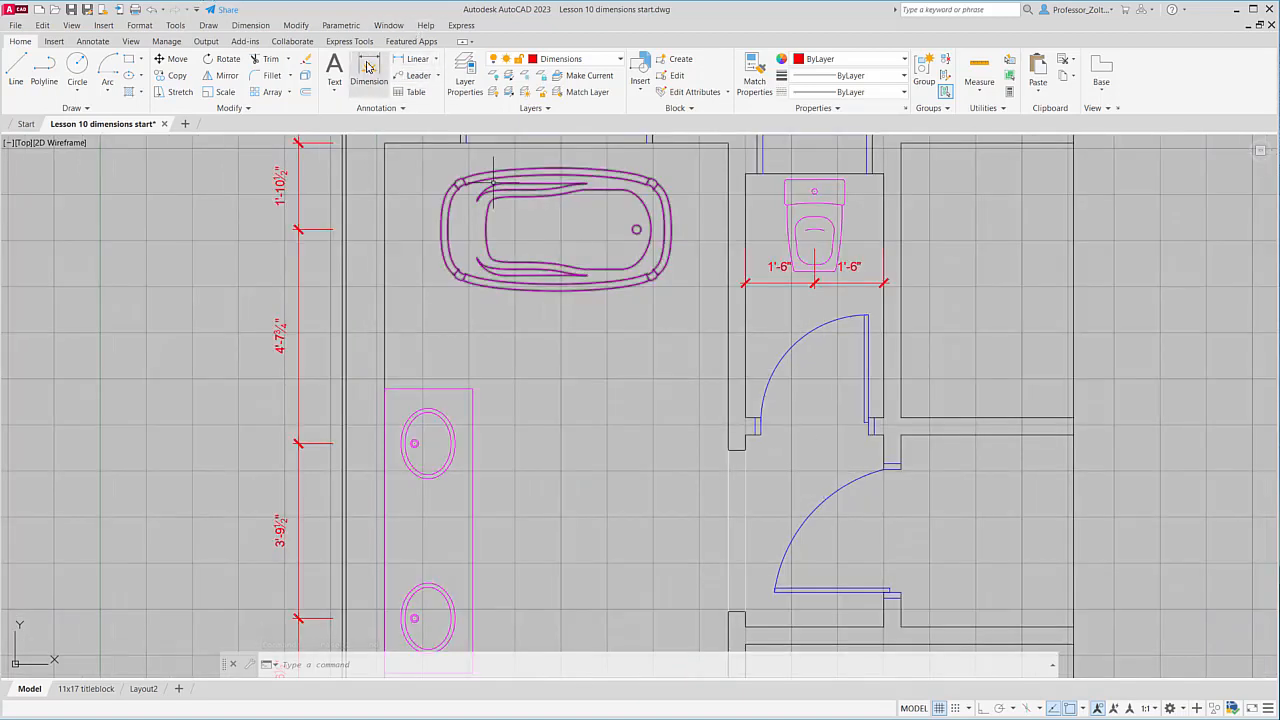
pyautogui.click(257, 27)
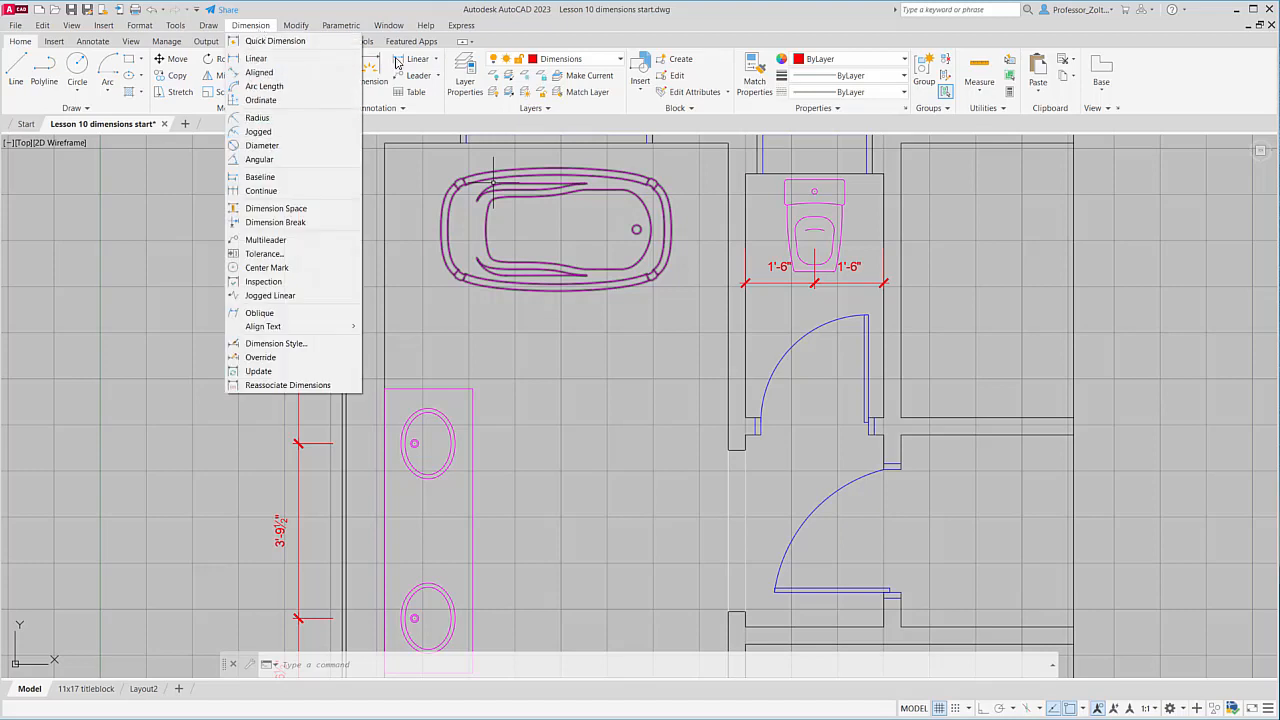
pyautogui.click(436, 61)
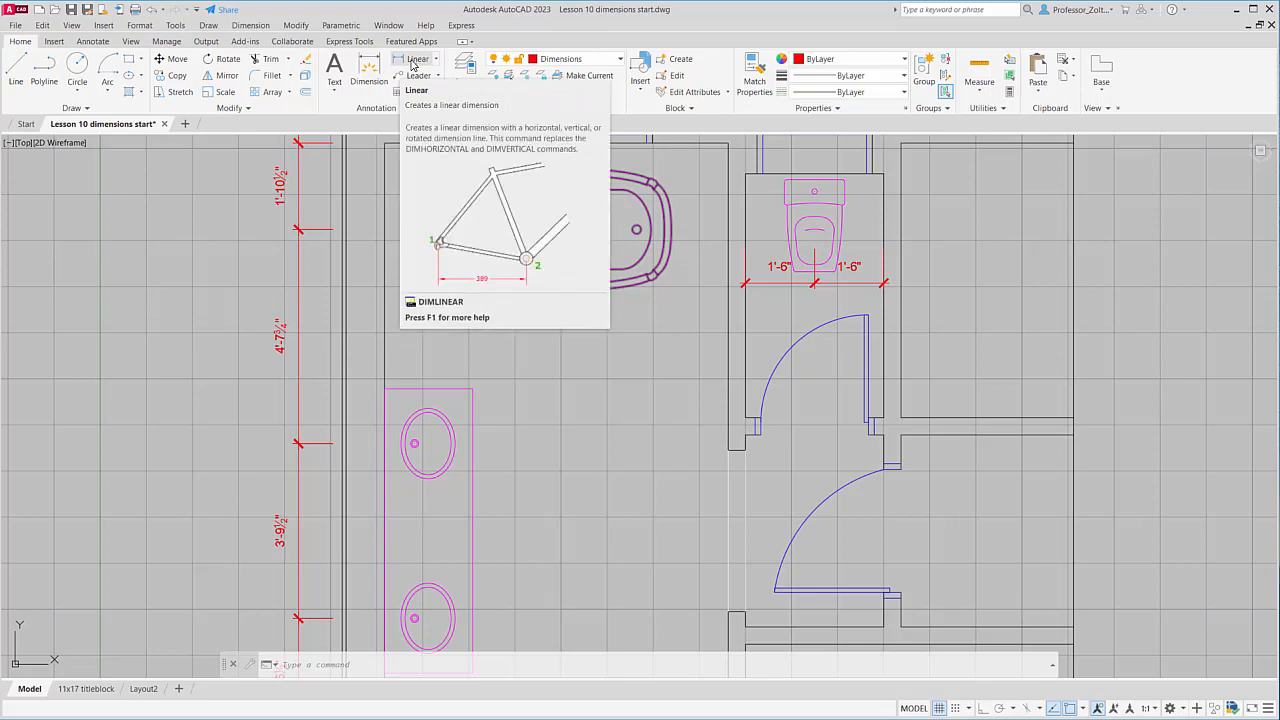
pyautogui.click(400, 62)
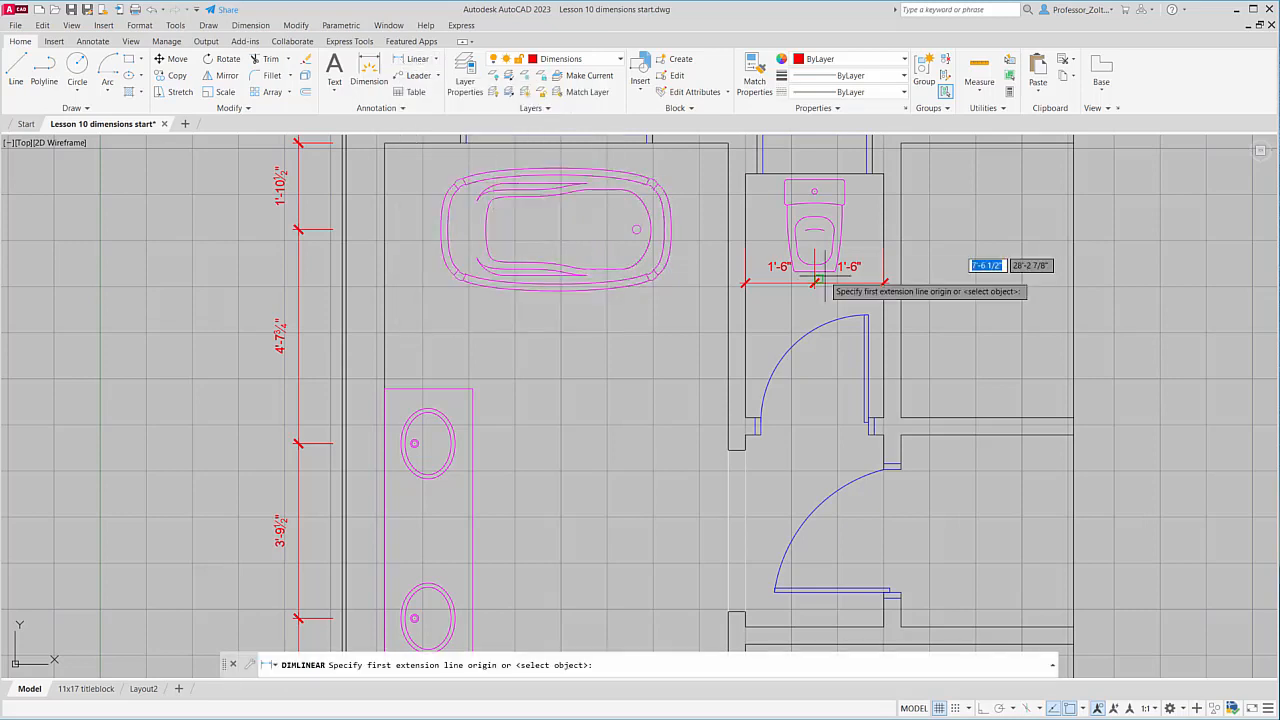
pyautogui.click(760, 418)
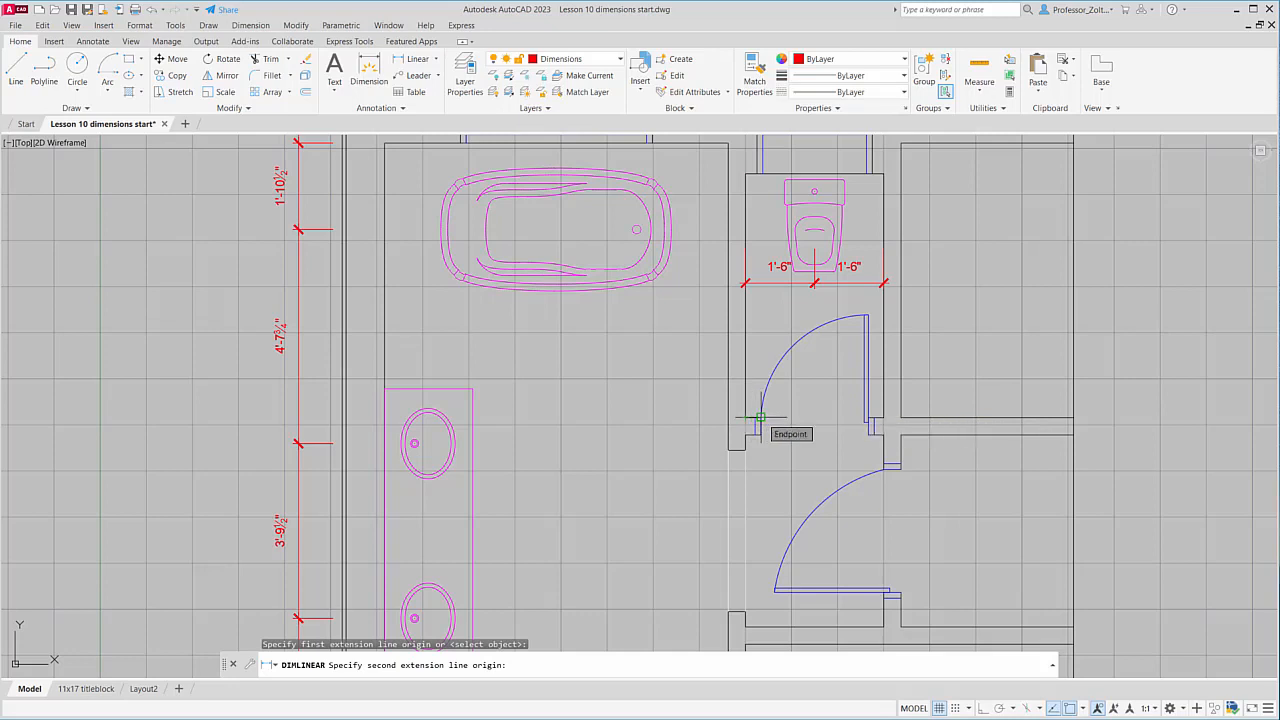
pyautogui.click(746, 419)
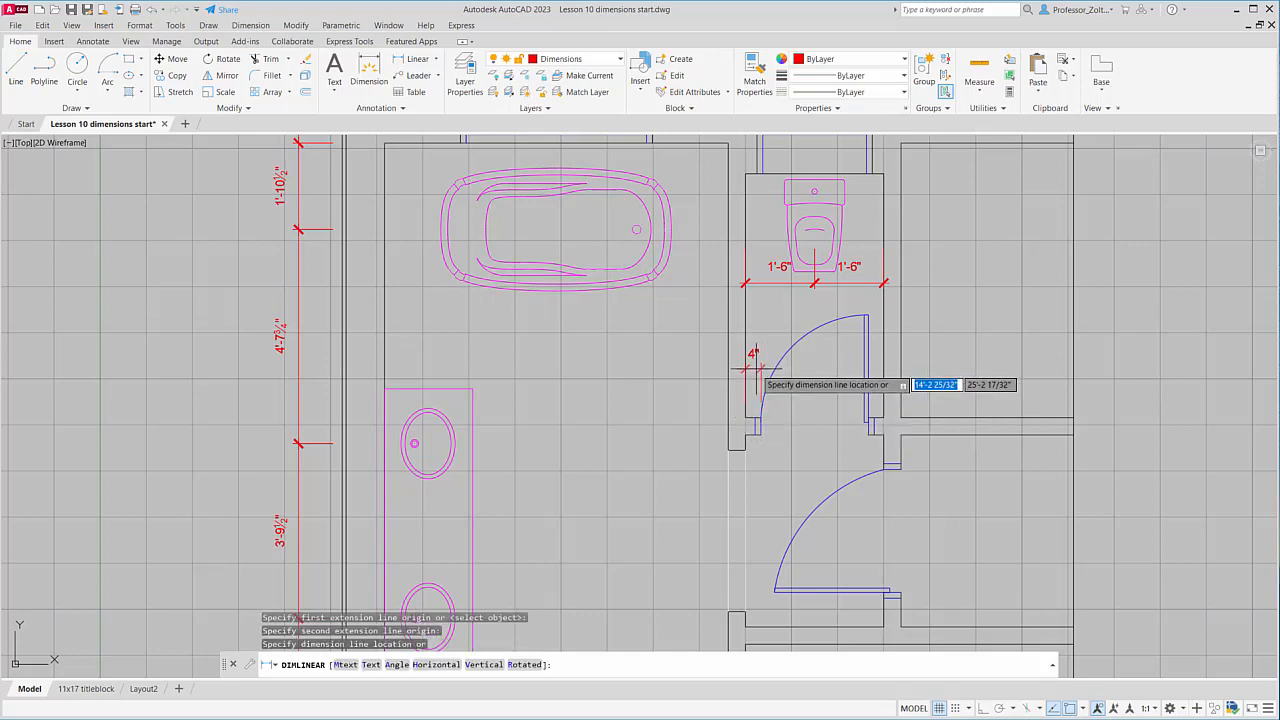
pyautogui.click(745, 370)
# - Continue the toilet door dimension to the opening's right jamb and the right wall's inside corner, ending the chain
pyautogui.click(250, 25)
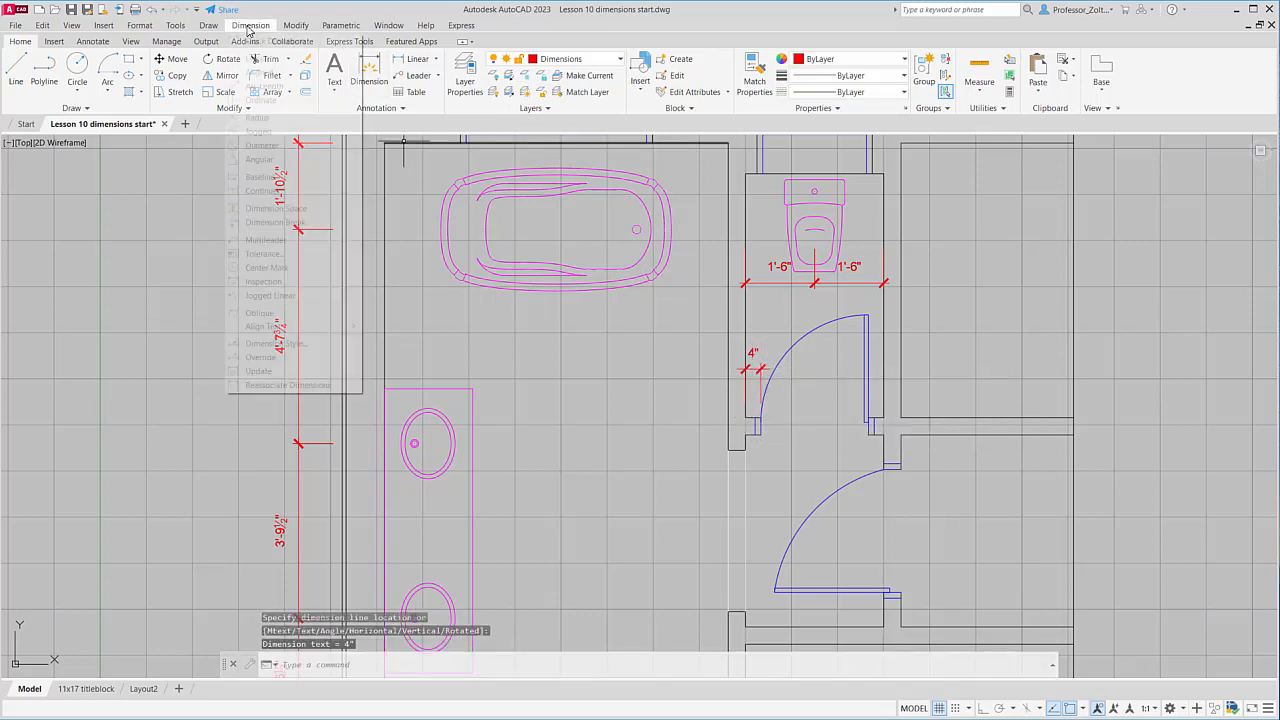
pyautogui.click(261, 190)
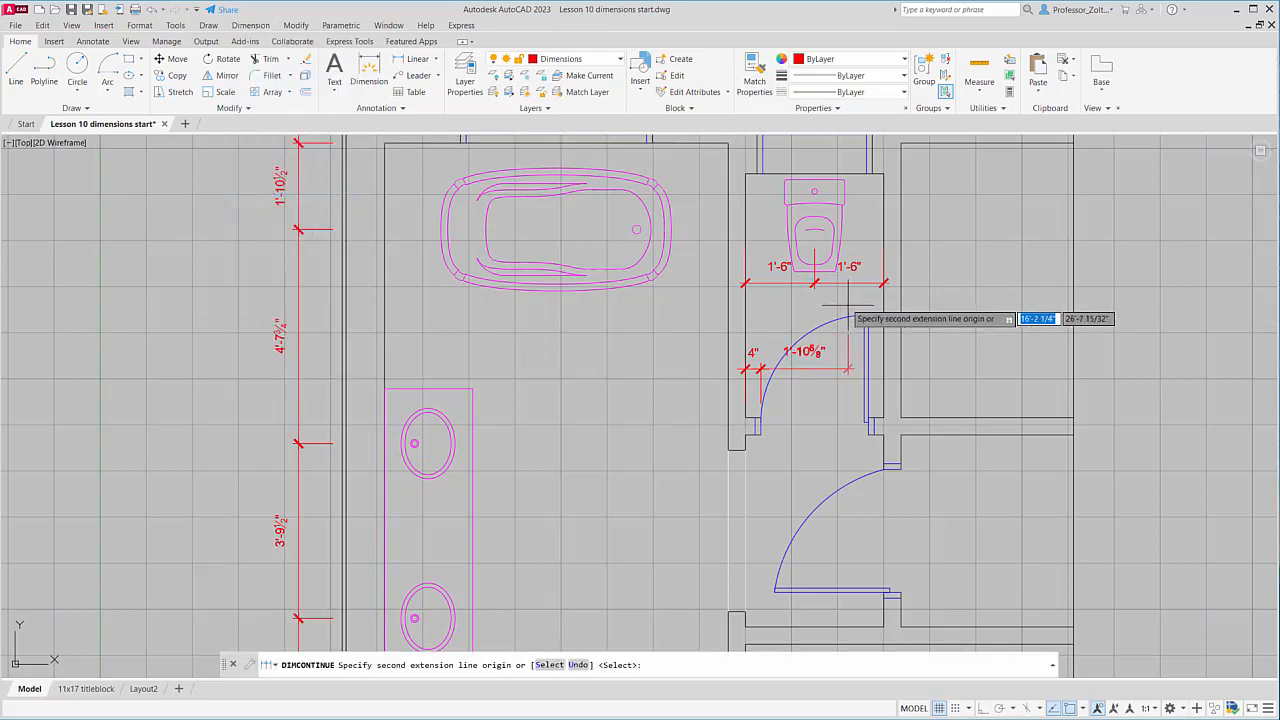
pyautogui.click(868, 418)
pyautogui.click(884, 418)
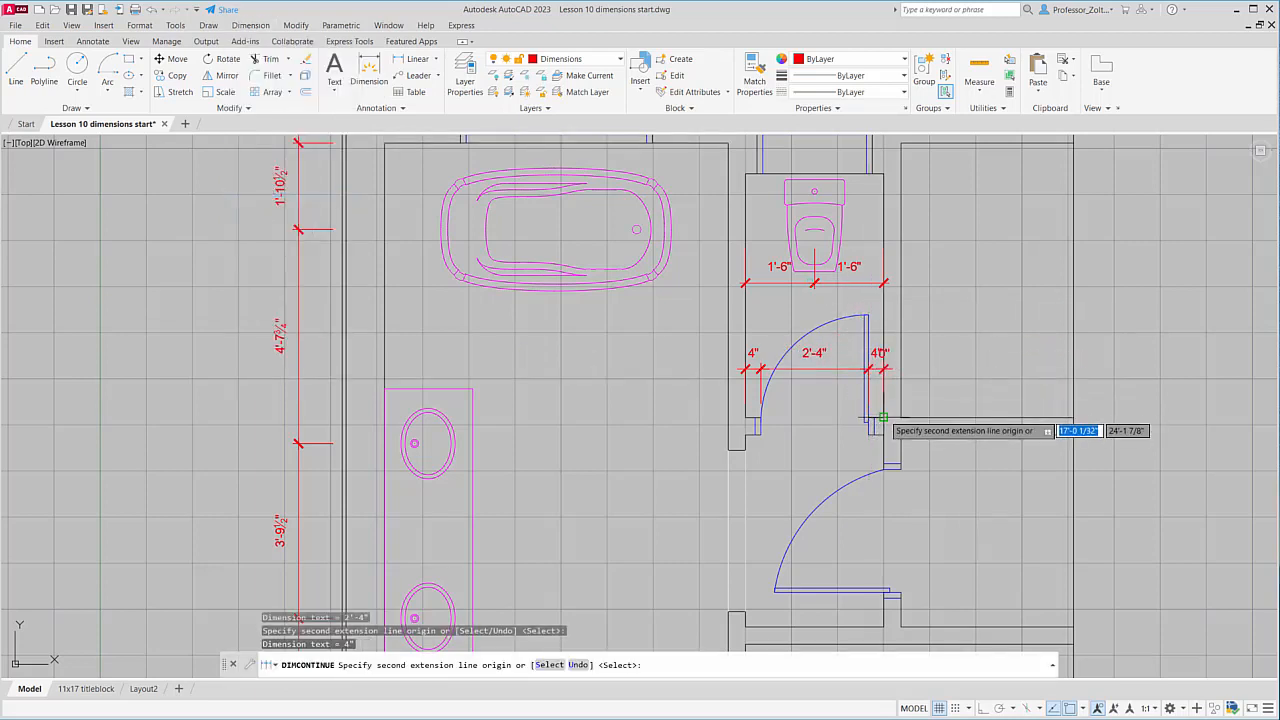
pyautogui.press('Return')
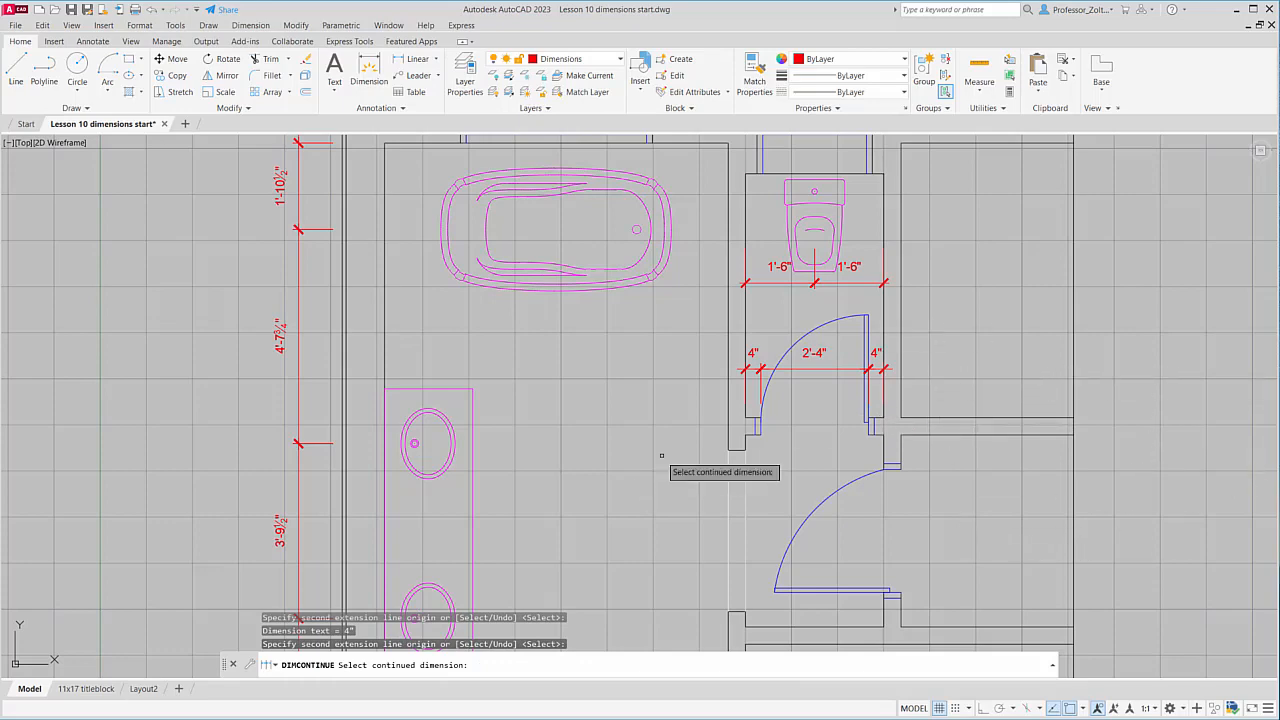
# - Add a linear dimension for the bottom outer wall's thickness, placed just outside the plan's right edge
pyautogui.scroll(-2, 661, 455)
pyautogui.scroll(-2, 661, 455)
pyautogui.moveTo(663, 466); pyautogui.dragTo(663, 408, button='middle')
pyautogui.scroll(1, 663, 408)
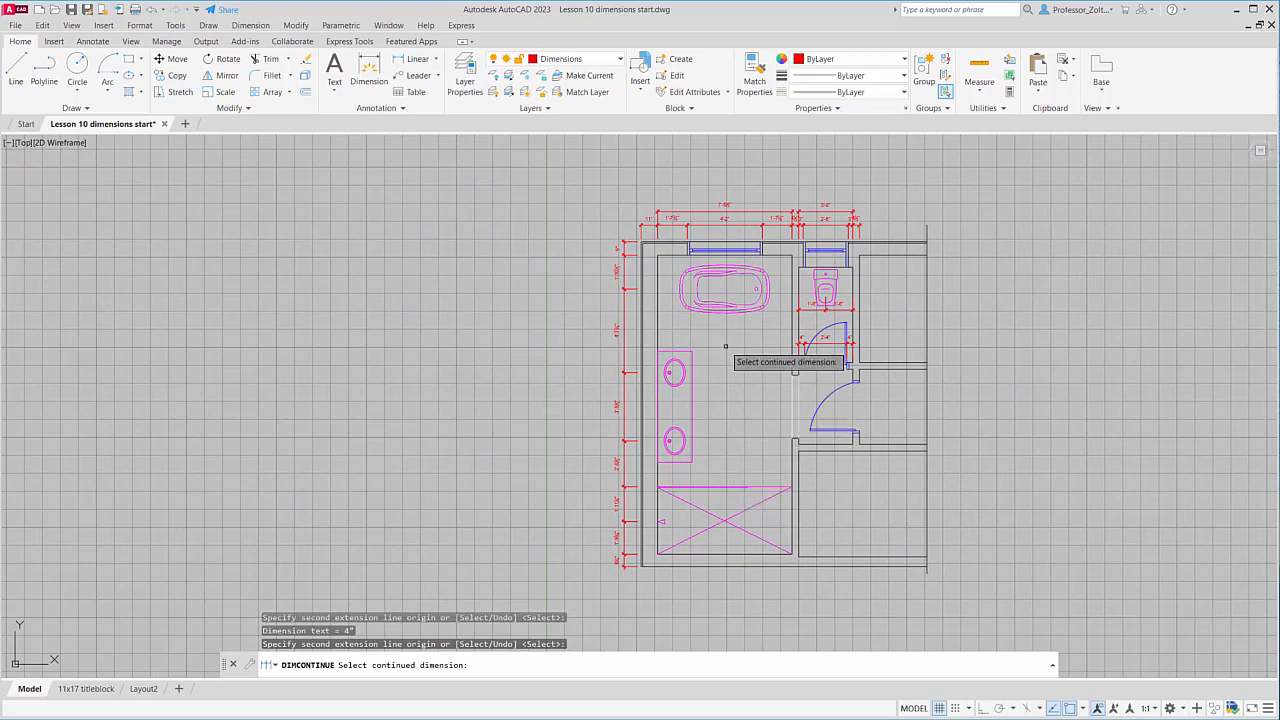
pyautogui.scroll(2, 725, 370)
pyautogui.scroll(-2, 725, 370)
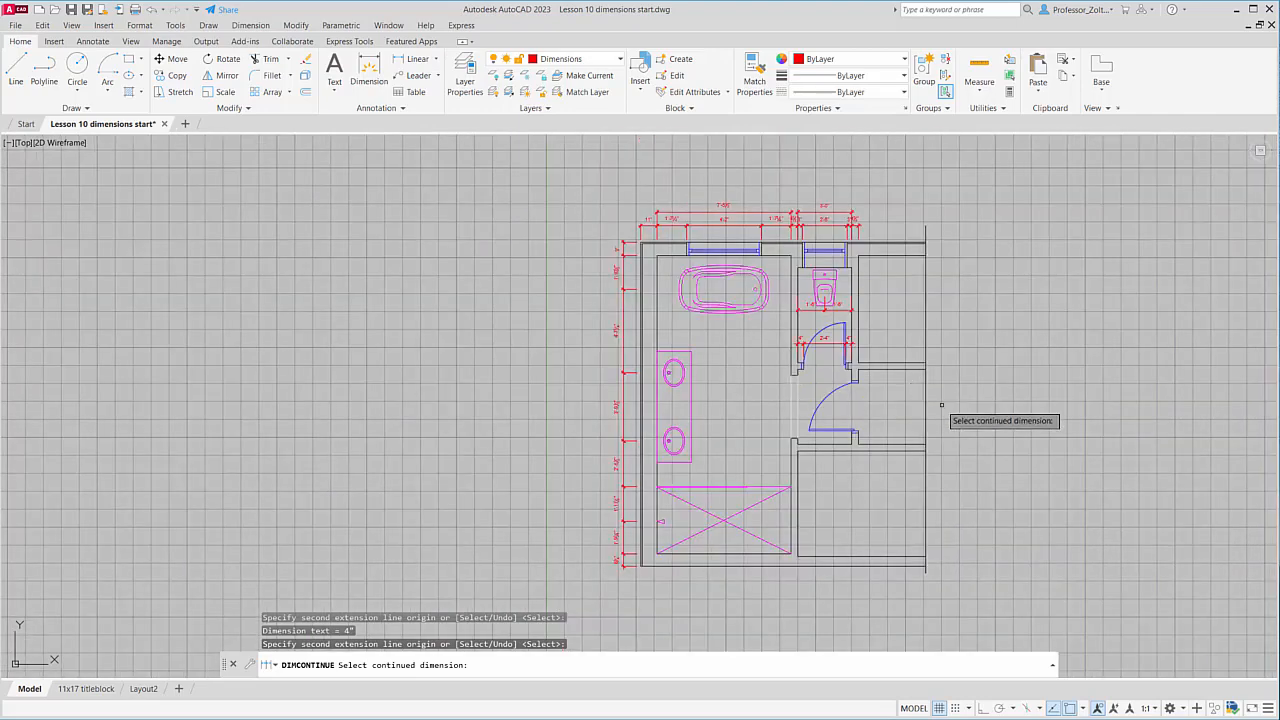
pyautogui.moveTo(890, 415); pyautogui.dragTo(837, 384, button='middle')
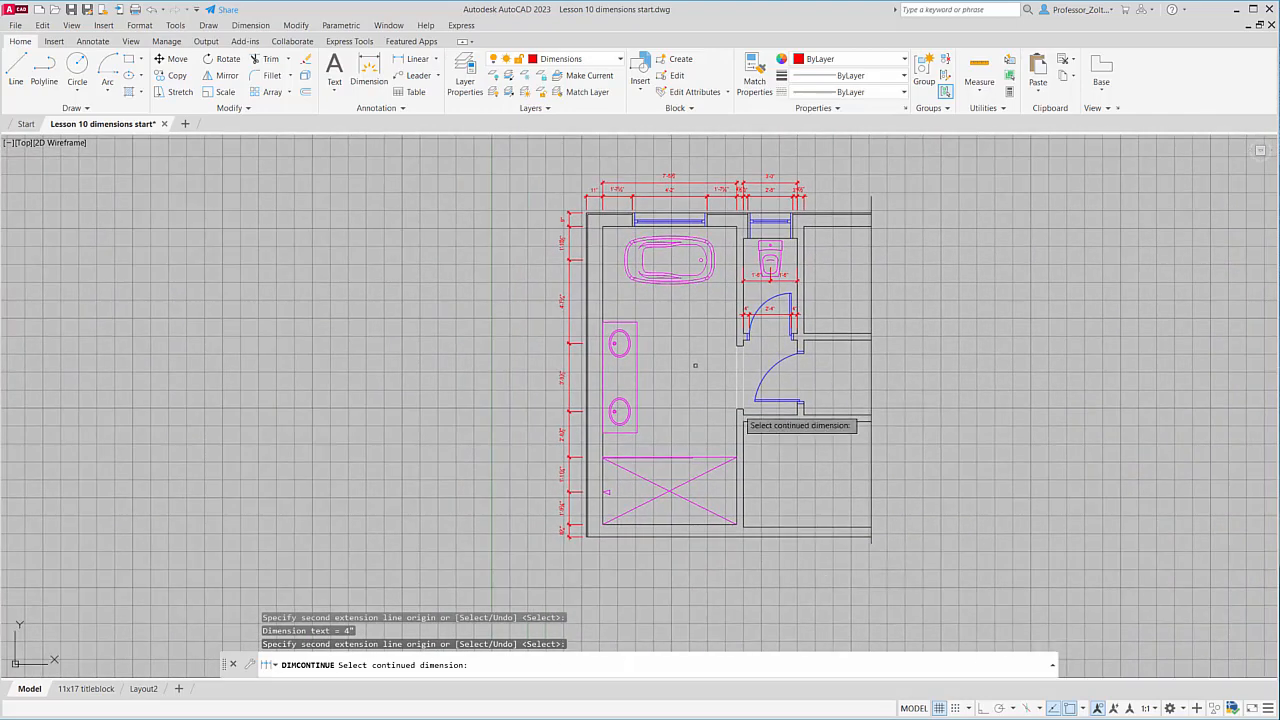
pyautogui.click(401, 62)
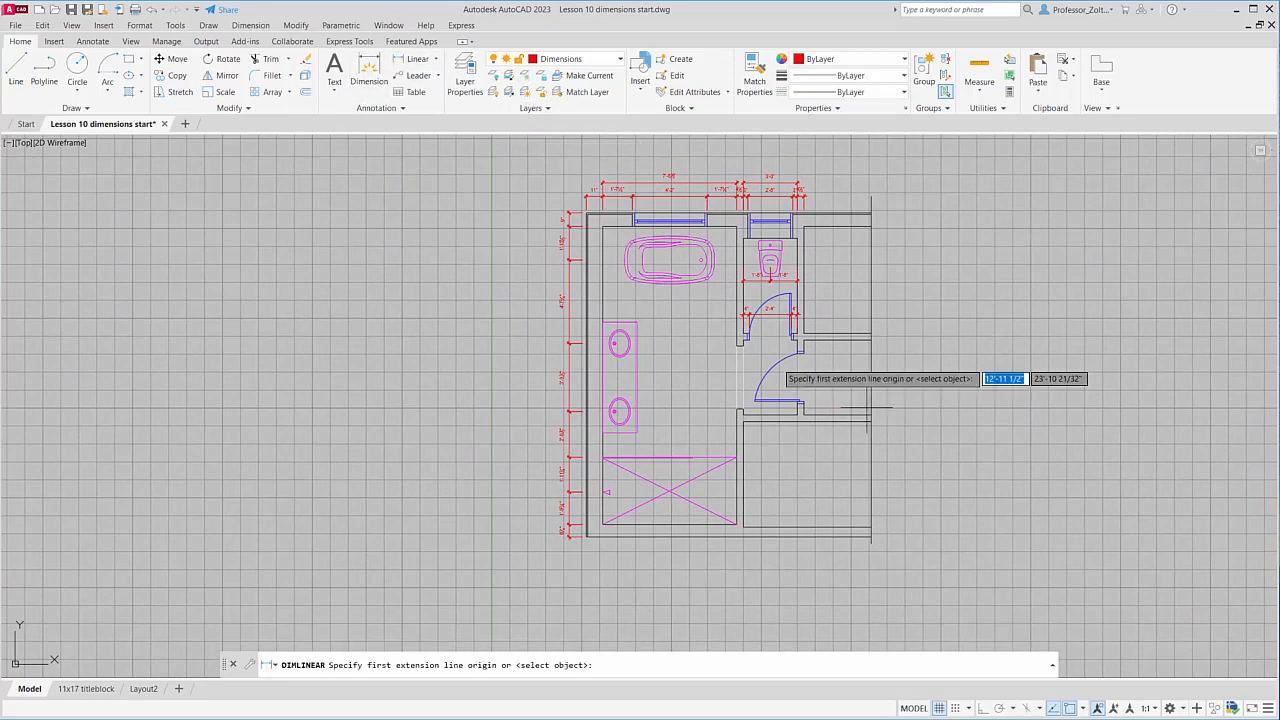
pyautogui.click(871, 527)
pyautogui.click(871, 527)
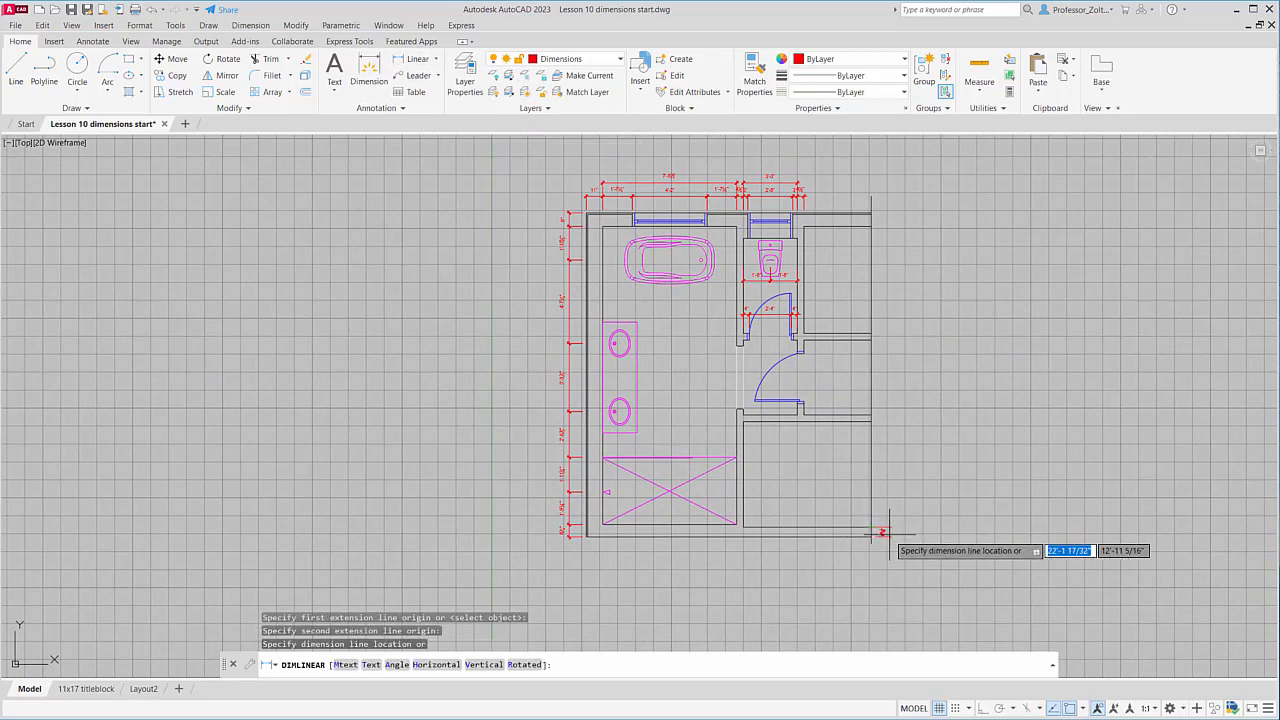
pyautogui.click(882, 532)
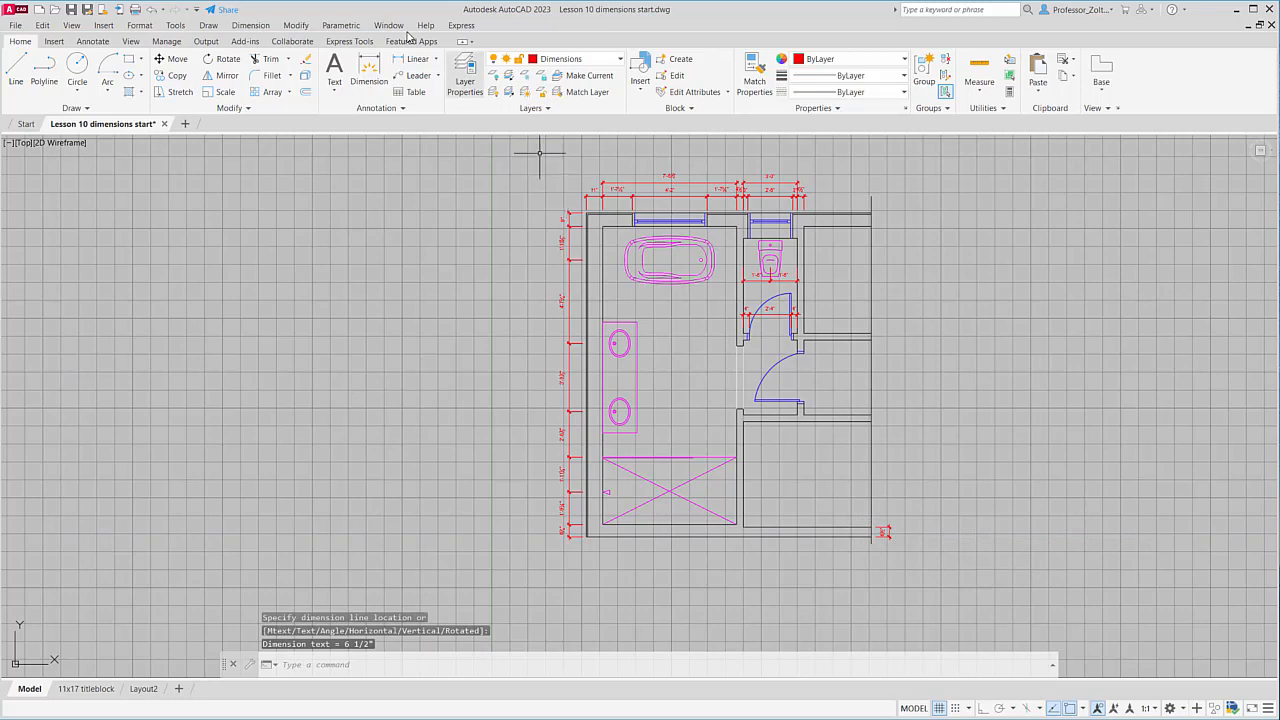
# - Continue the right-side dimension upward to both faces of the lower interior wall and both jambs of the right-hand door opening
pyautogui.click(252, 25)
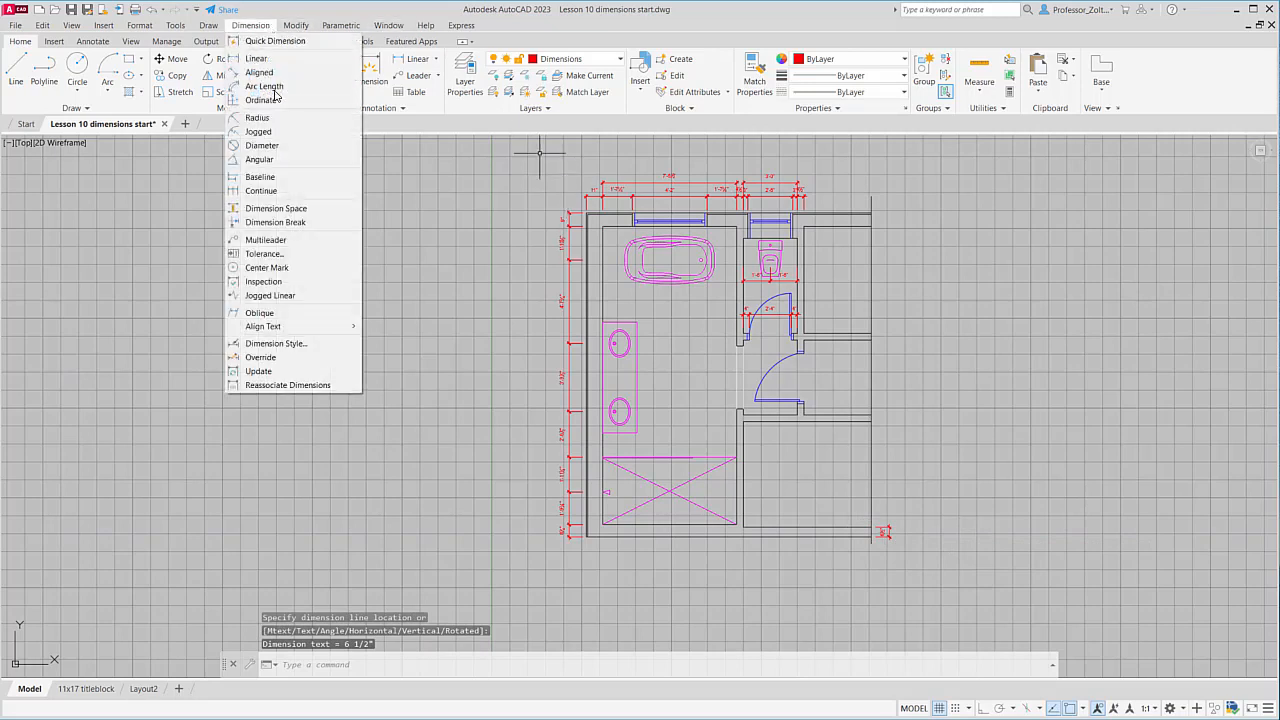
pyautogui.click(279, 200)
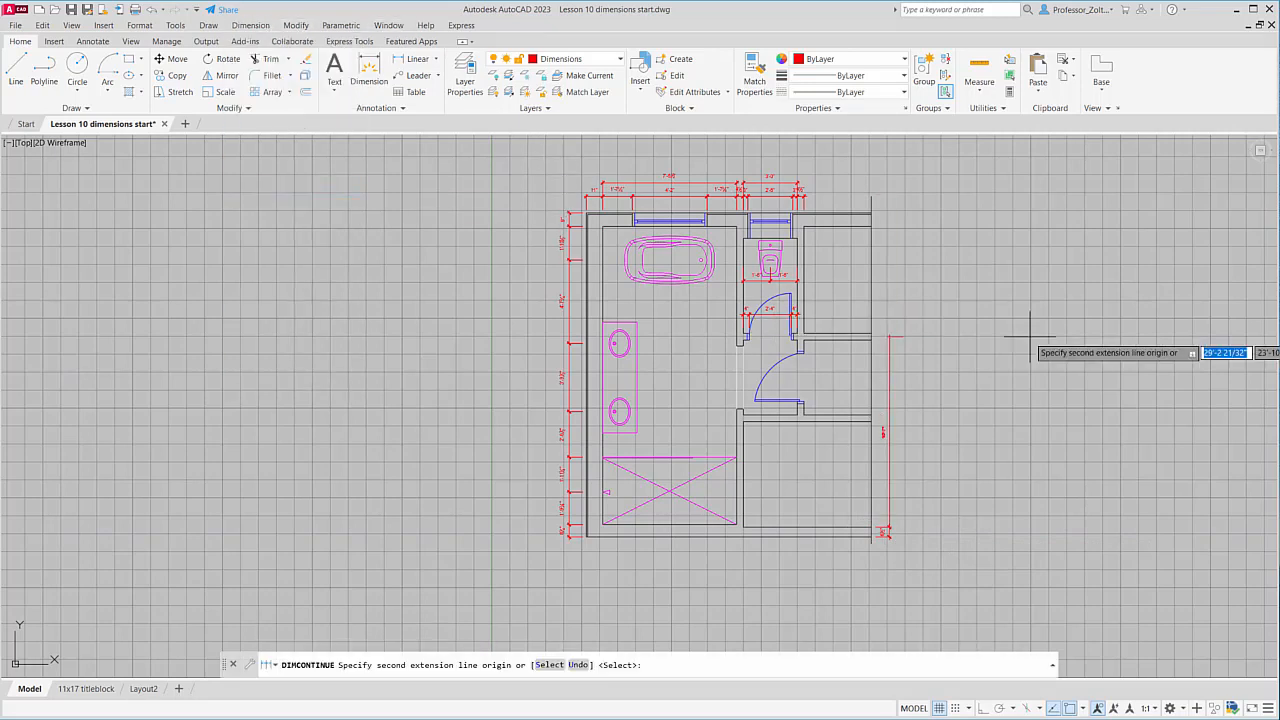
pyautogui.click(871, 422)
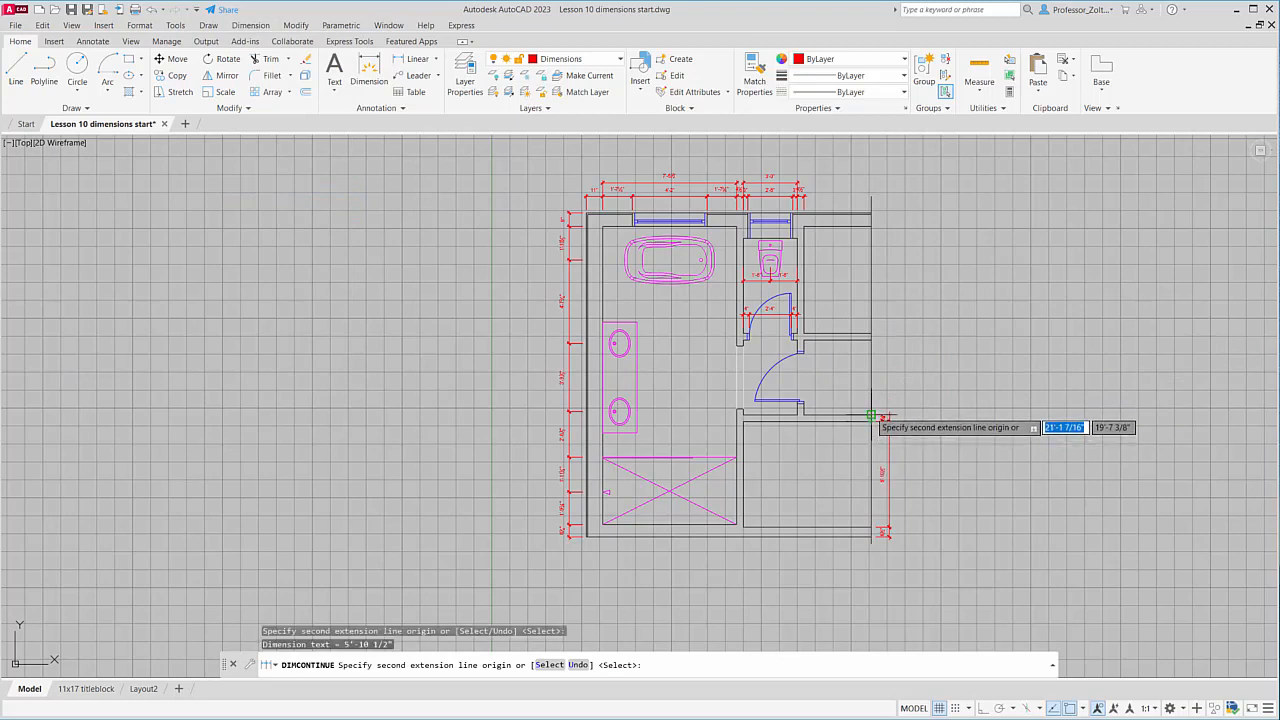
pyautogui.click(871, 409)
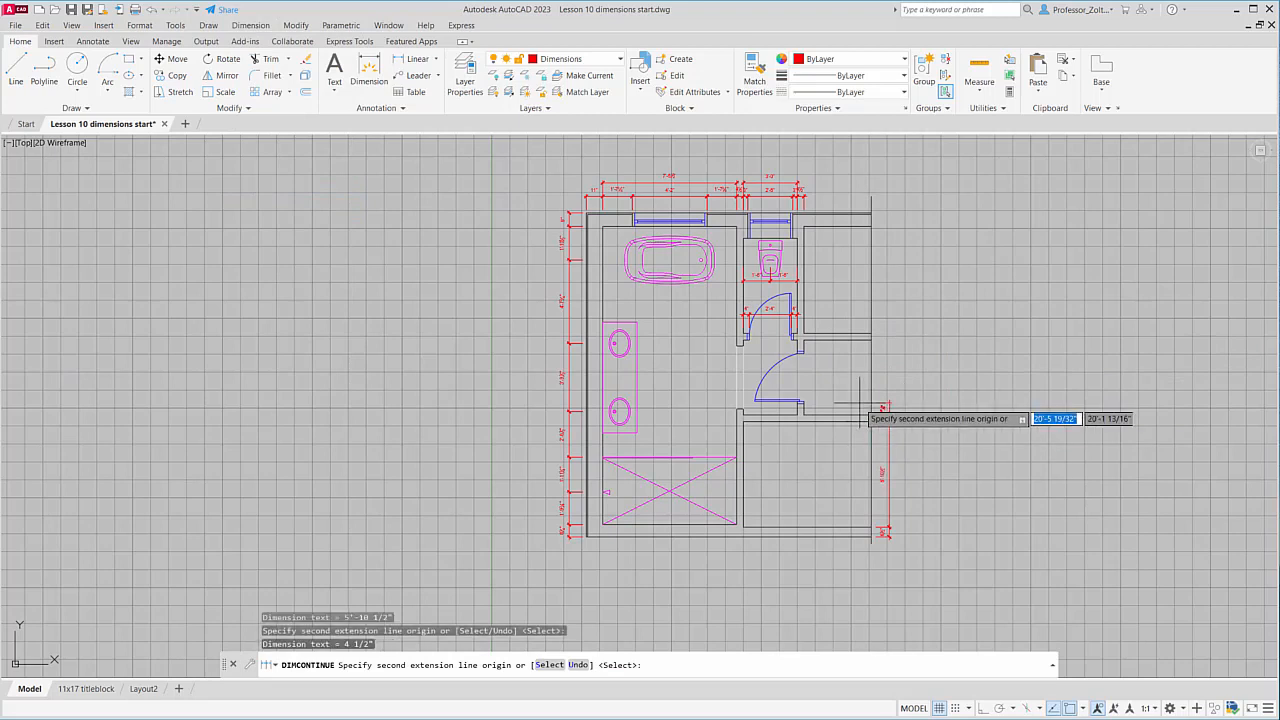
pyautogui.click(804, 402)
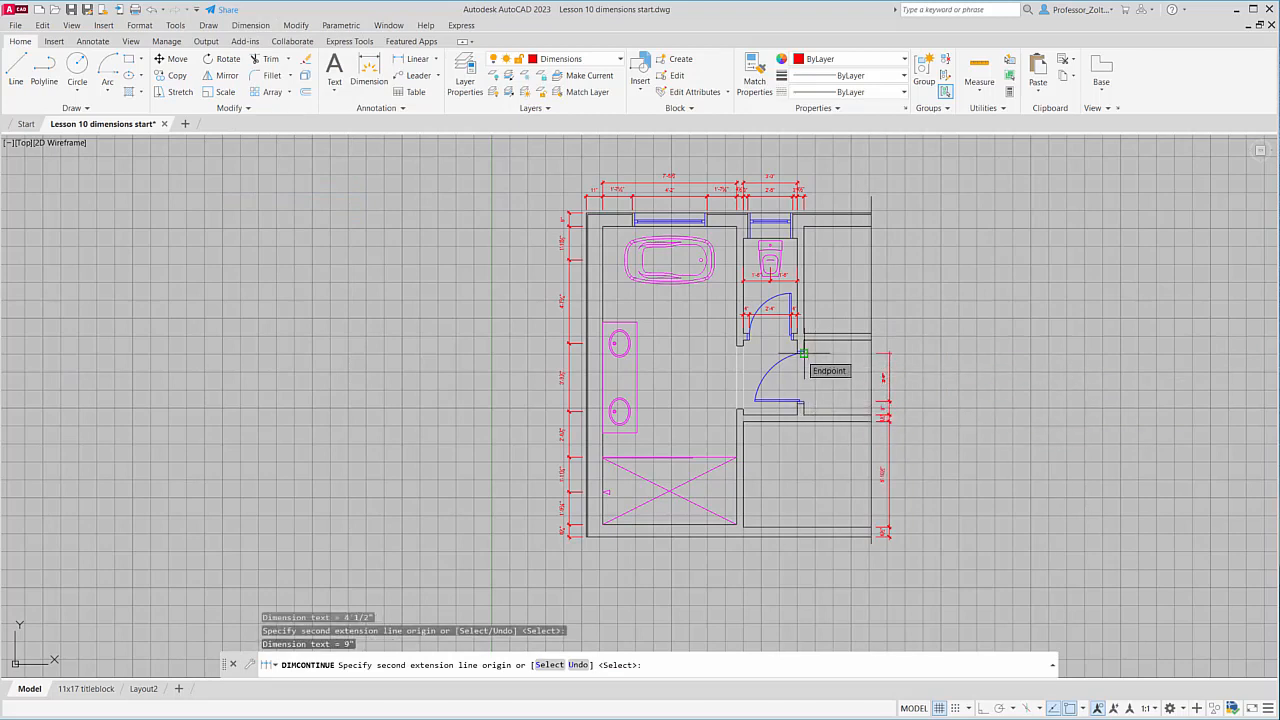
pyautogui.click(804, 353)
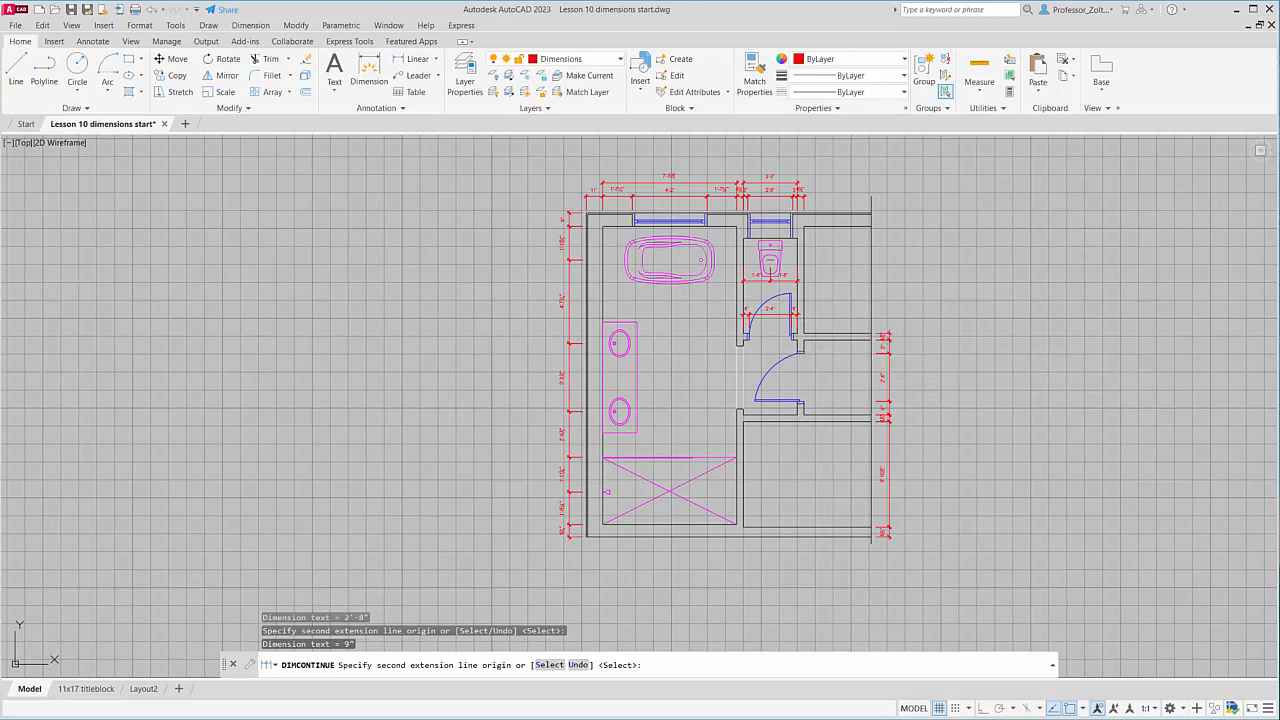
# - Continue the right-side chain past the upper interior wall to the toilet room's top inside corner and the outer wall's top edge, ending the chain
pyautogui.click(871, 333)
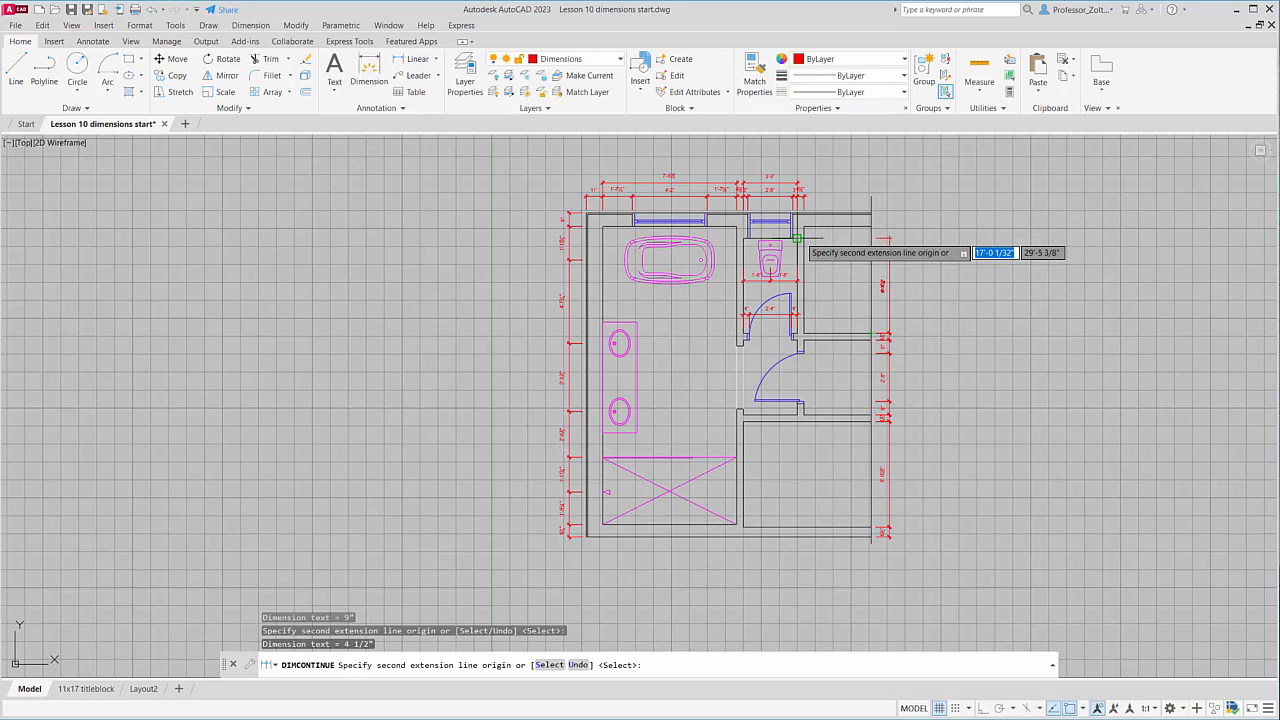
pyautogui.click(797, 238)
pyautogui.click(871, 213)
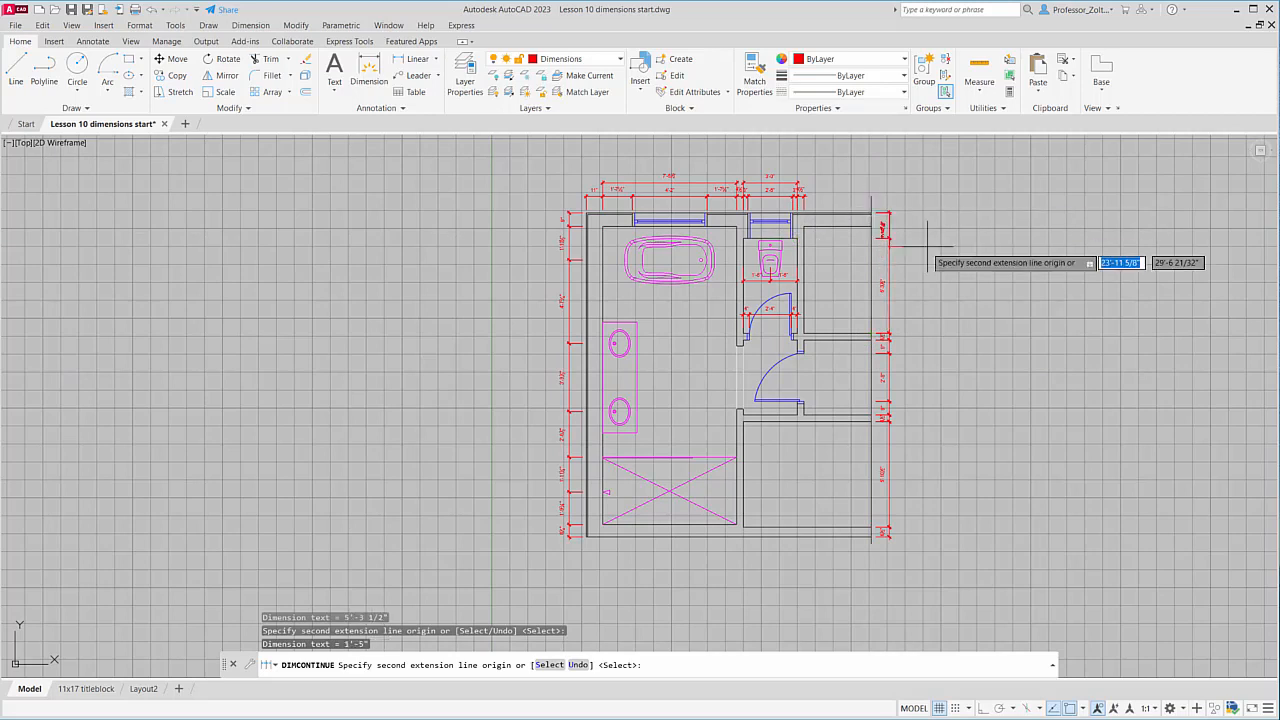
pyautogui.scroll(2, 926, 245)
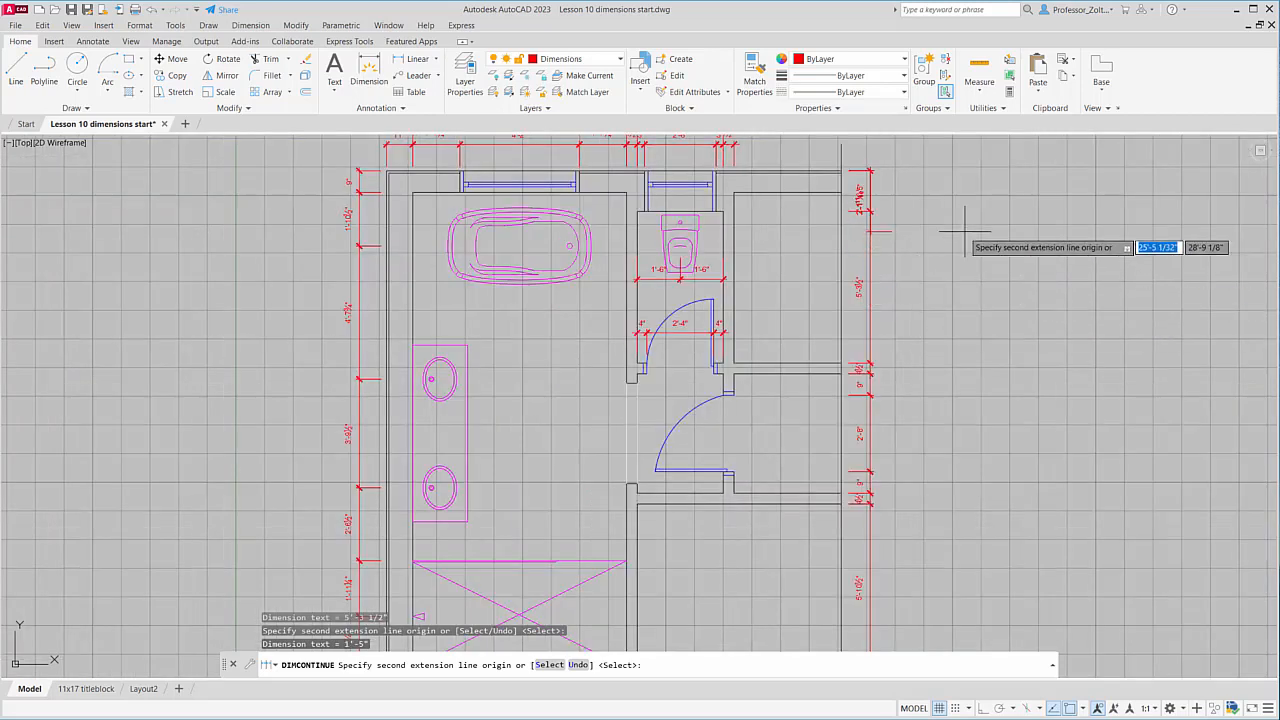
pyautogui.press('Escape')
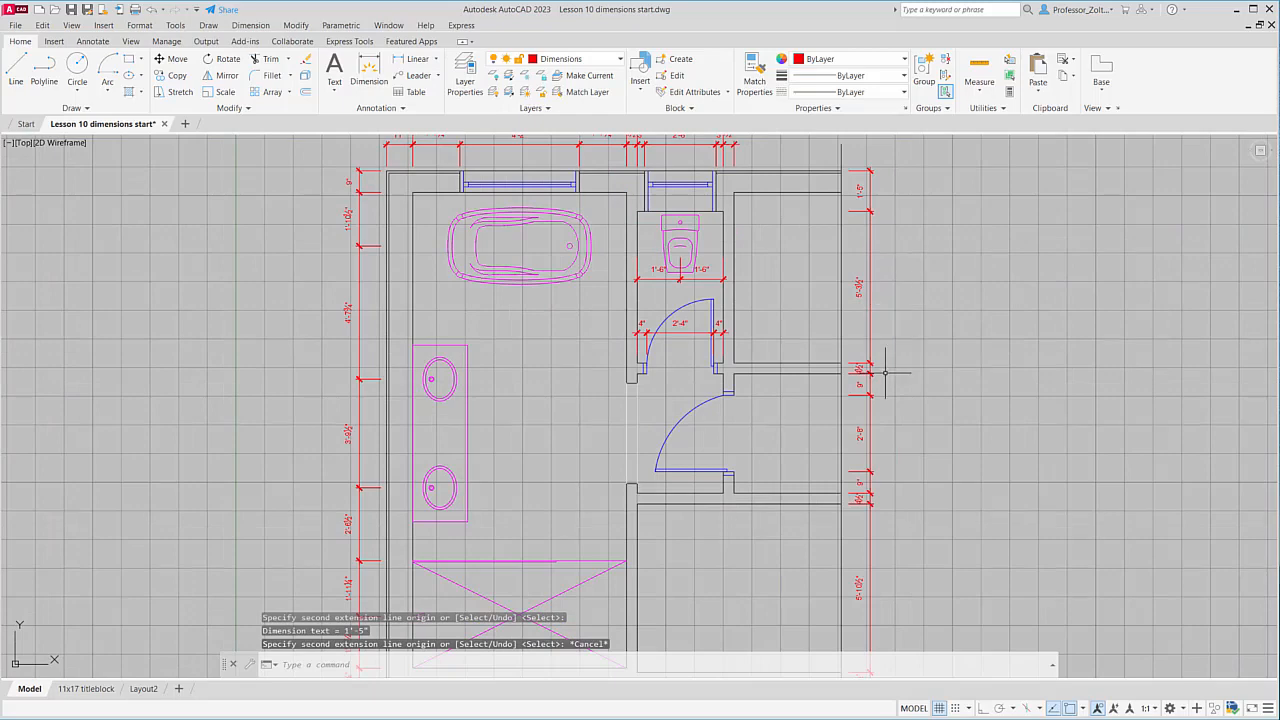
# - Move the text of the lower interior wall's thickness dimension in the right-side chain below its extension lines
pyautogui.moveTo(905, 432); pyautogui.dragTo(920, 274, button='middle')
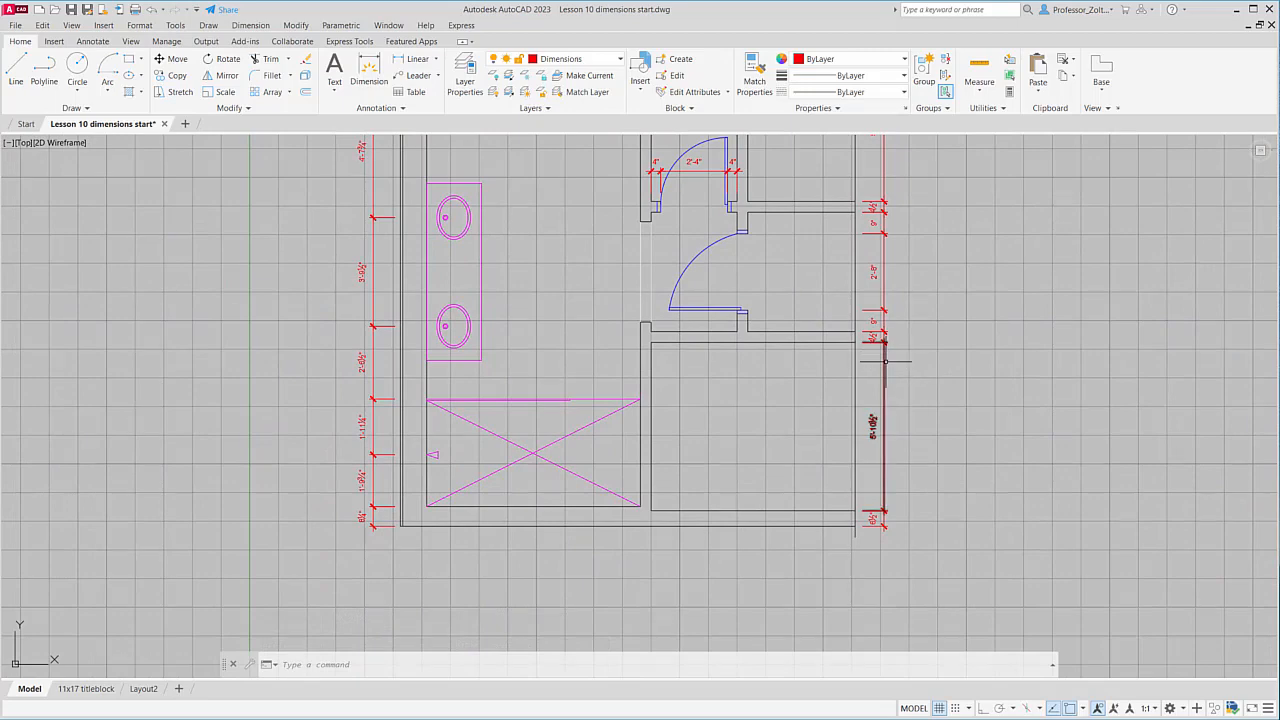
pyautogui.scroll(8, 885, 365)
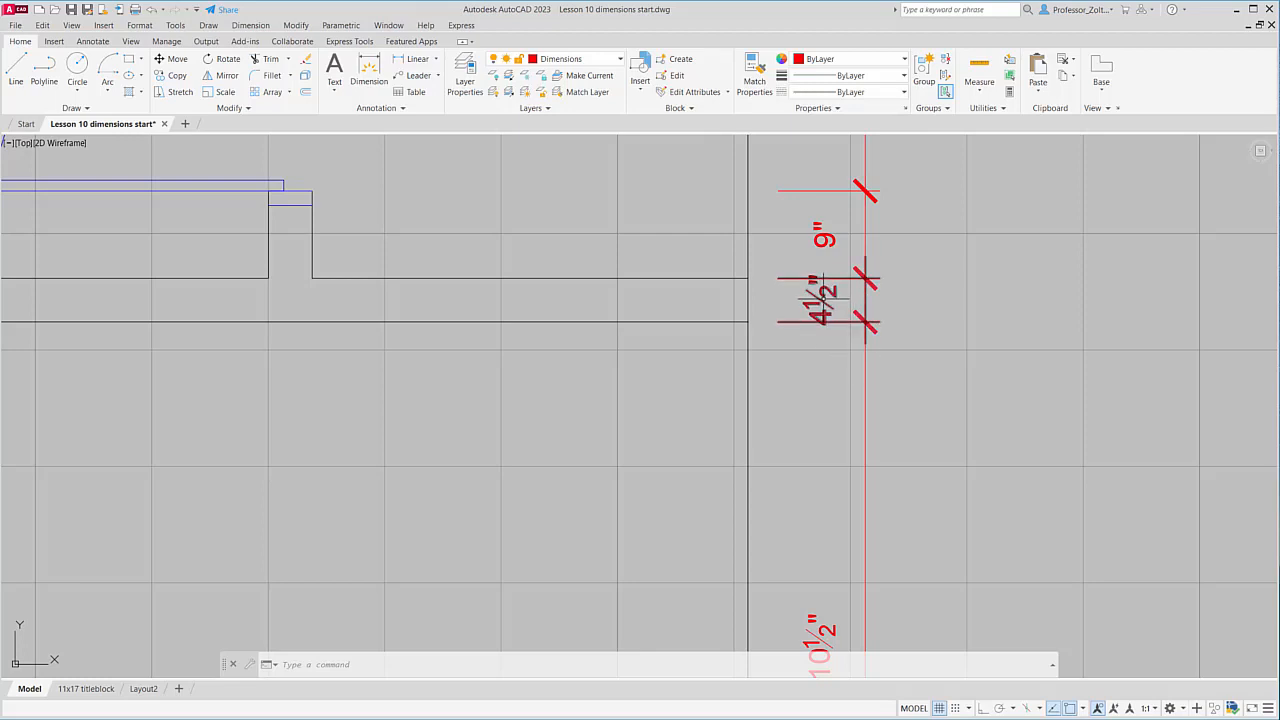
pyautogui.click(820, 298)
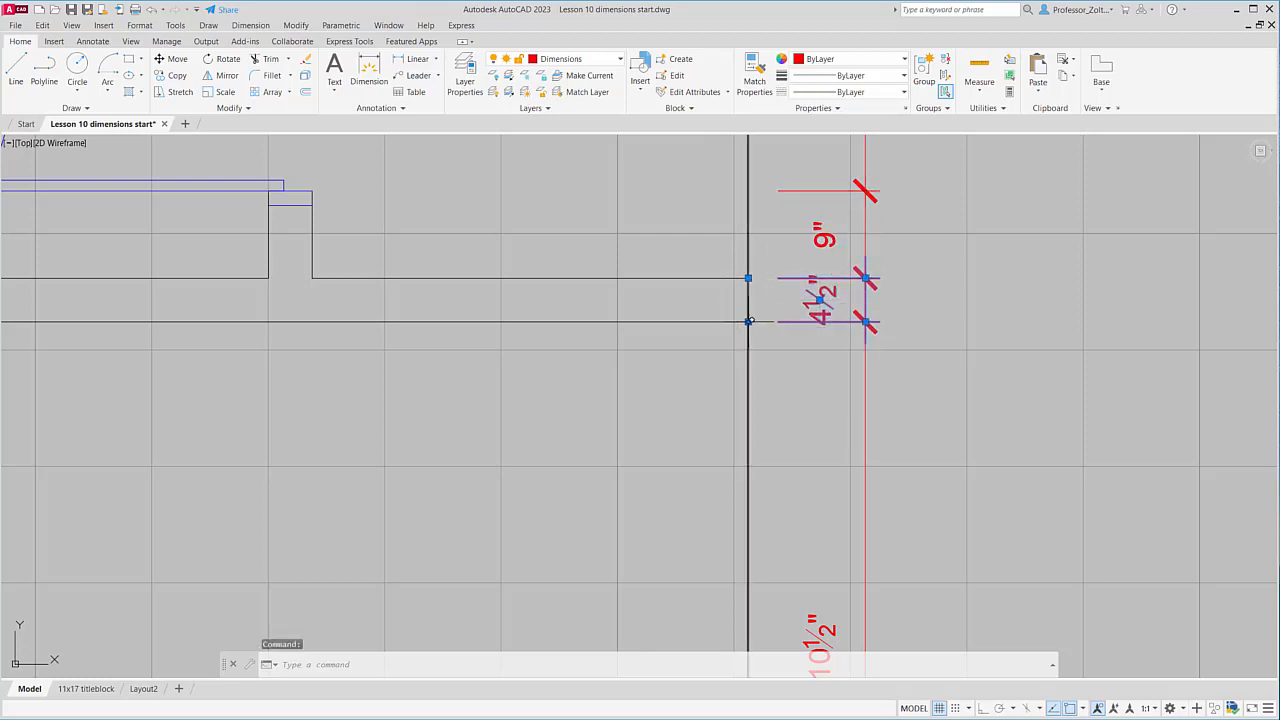
pyautogui.click(821, 305)
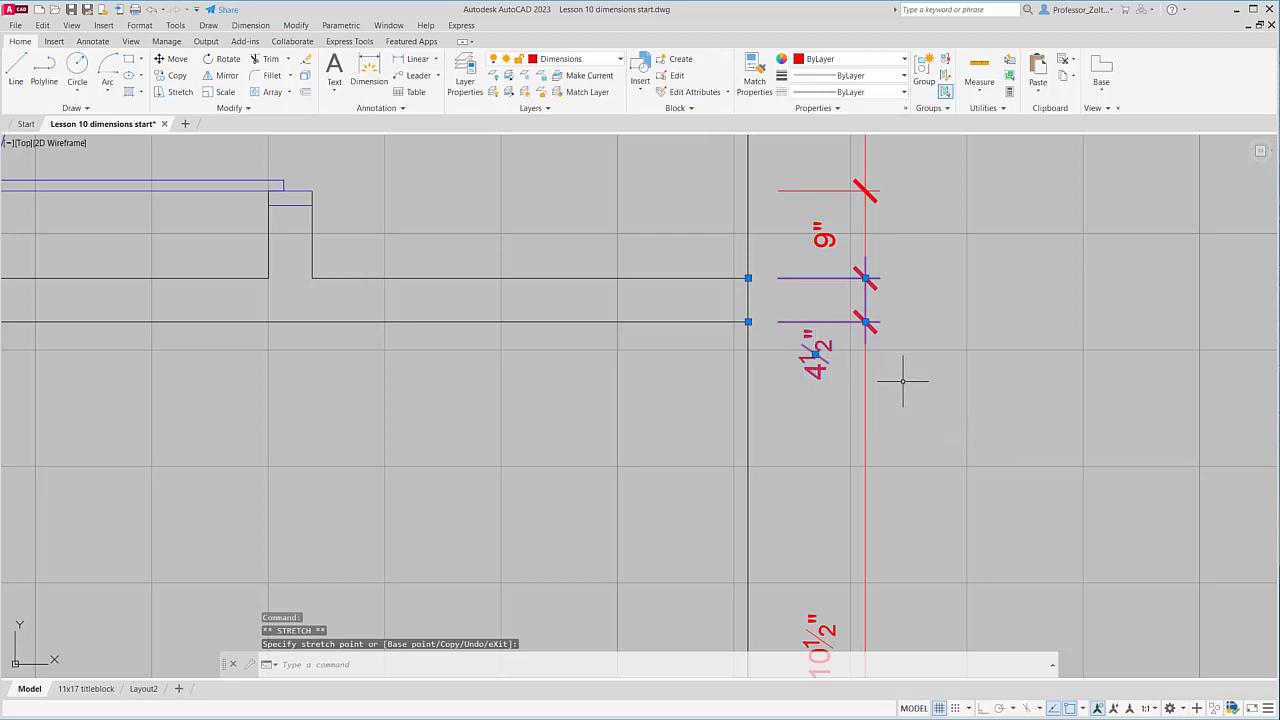
pyautogui.click(810, 347)
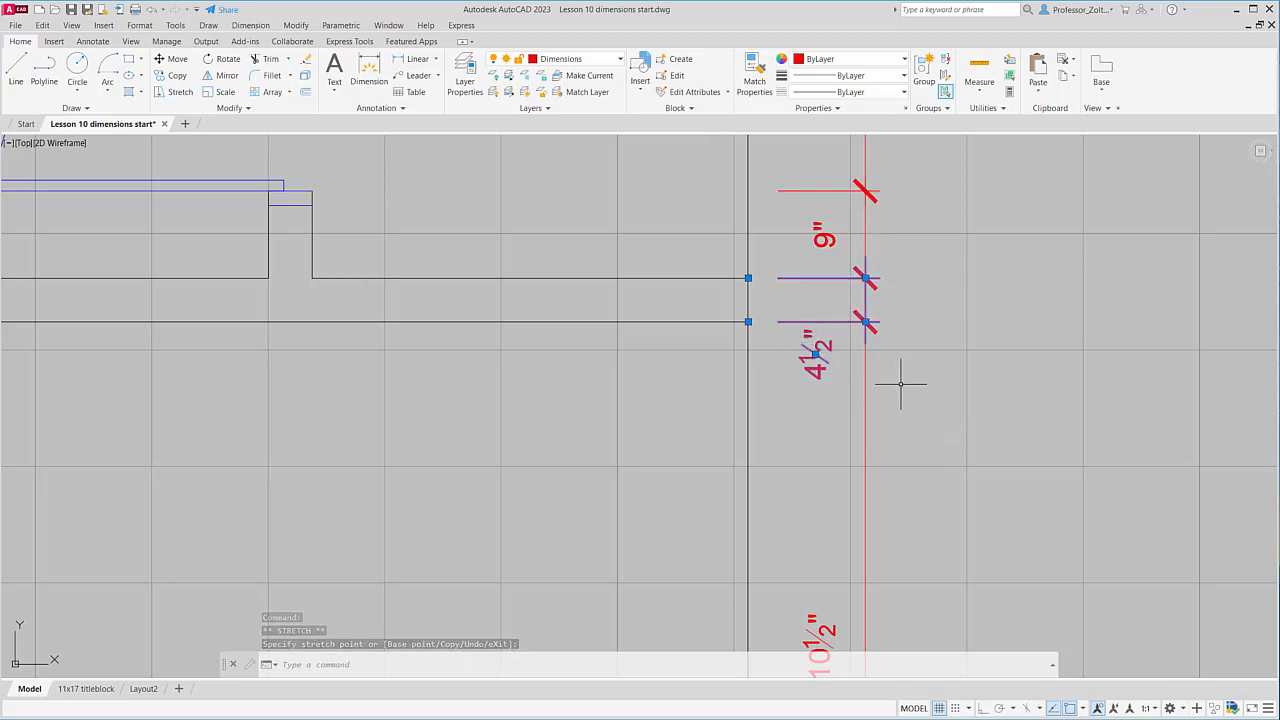
# - Move the text of the lower interior wall's thickness dimension back between its extension lines, in line with the neighbouring 9" text
pyautogui.click(815, 352)
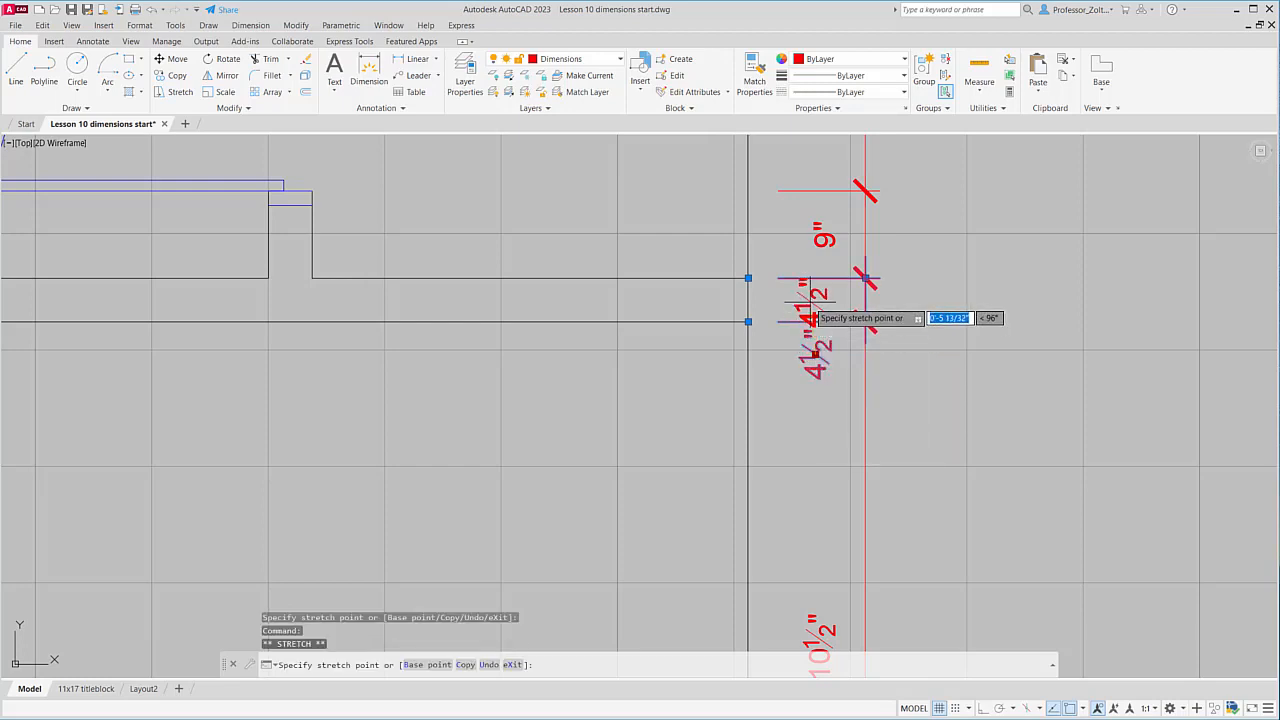
pyautogui.rightClick(815, 308)
pyautogui.press('Escape')
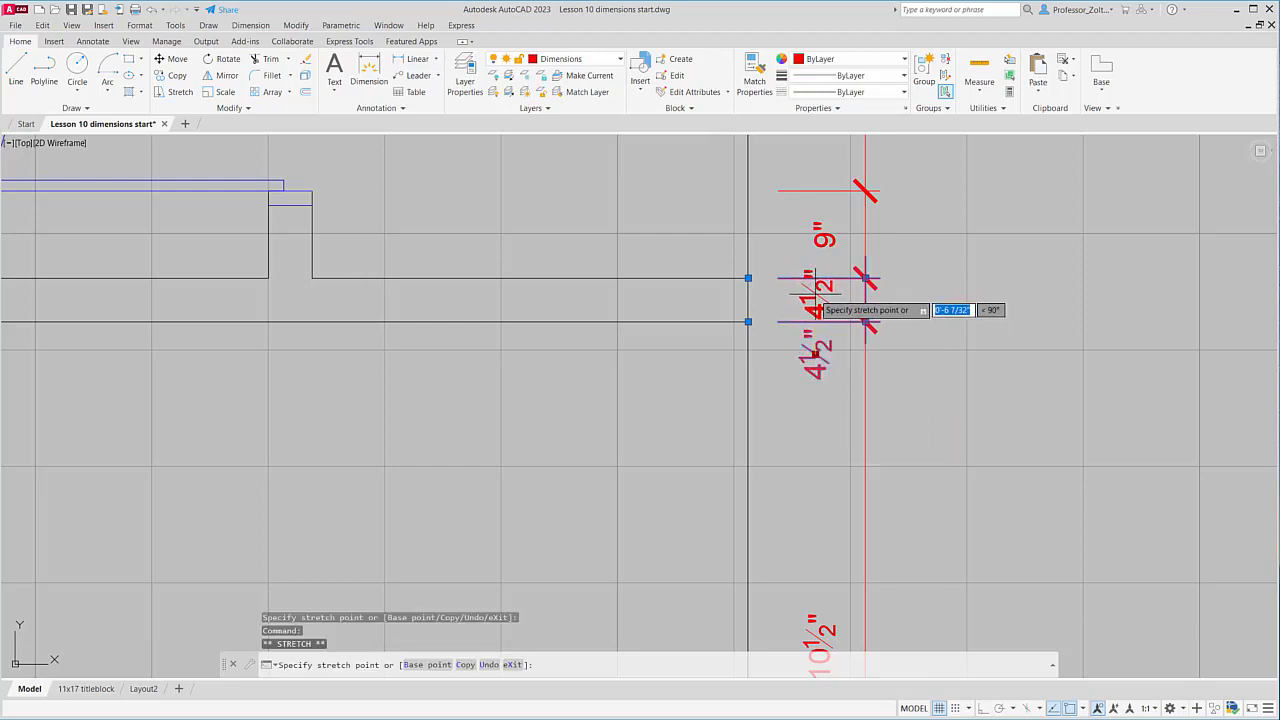
pyautogui.rightClick(852, 300)
pyautogui.click(865, 301)
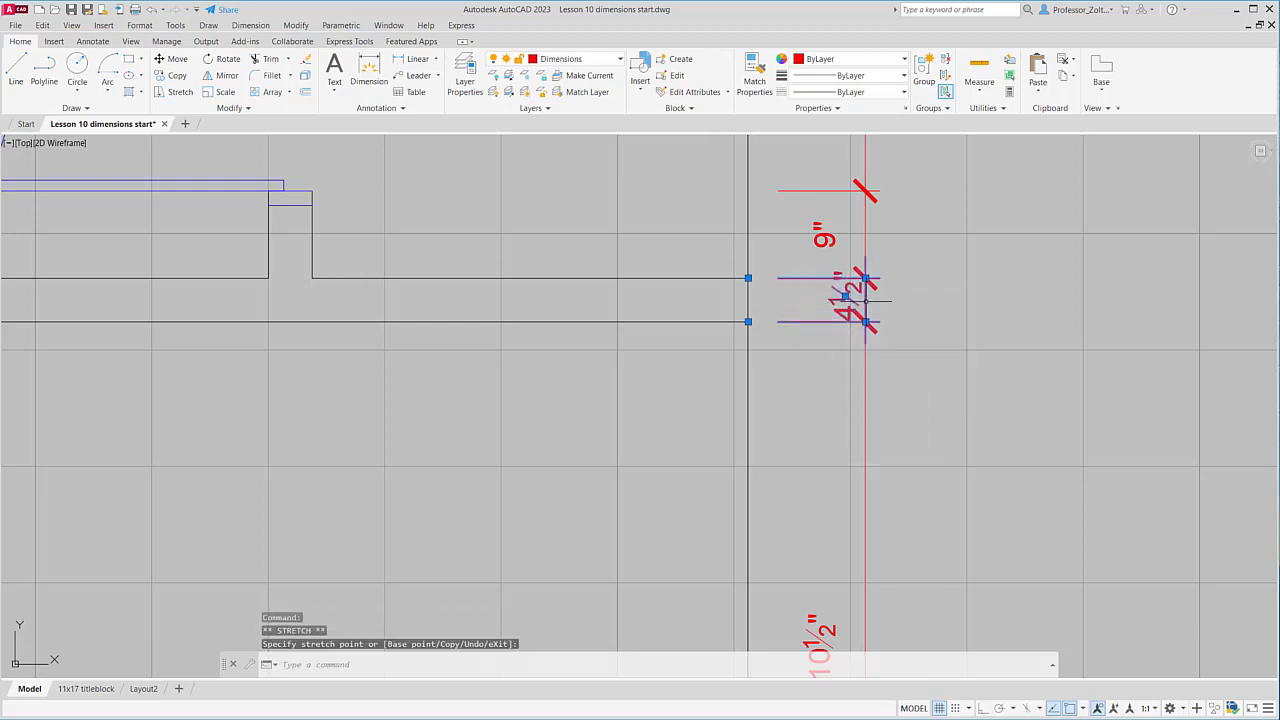
pyautogui.rightClick(843, 366)
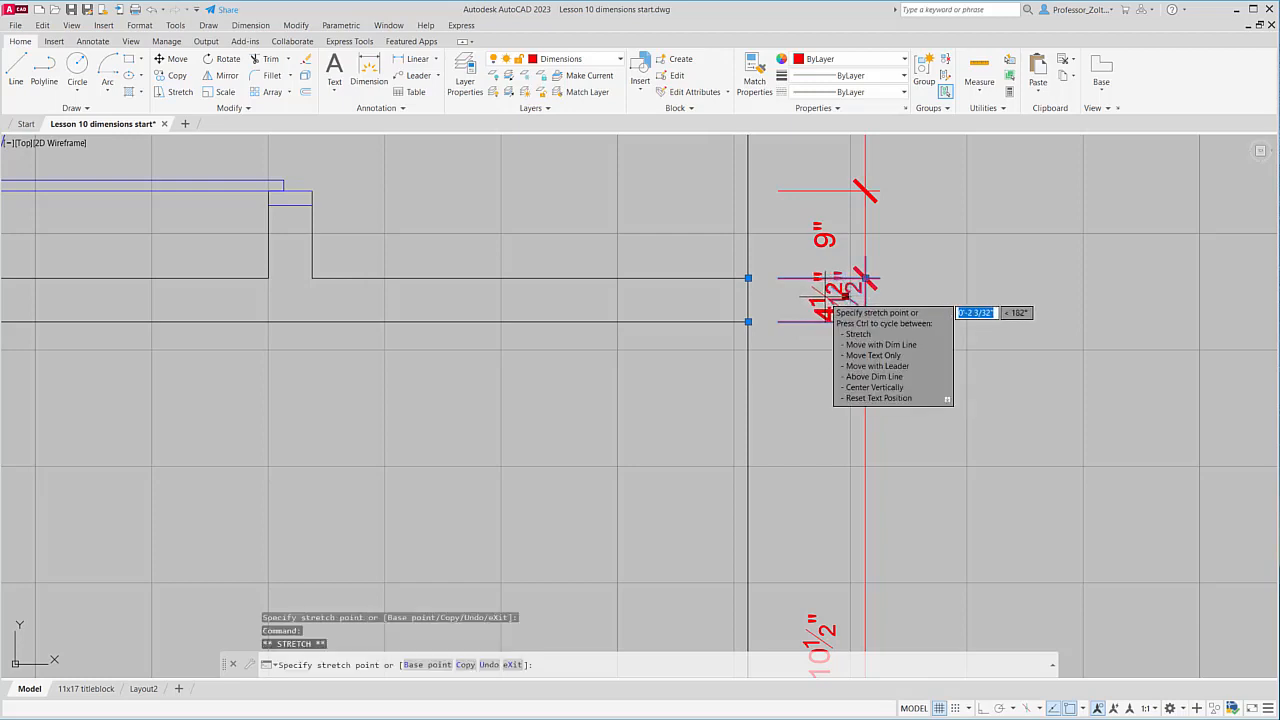
pyautogui.press('Escape')
pyautogui.scroll(-2, 855, 448)
pyautogui.scroll(2, 842, 628)
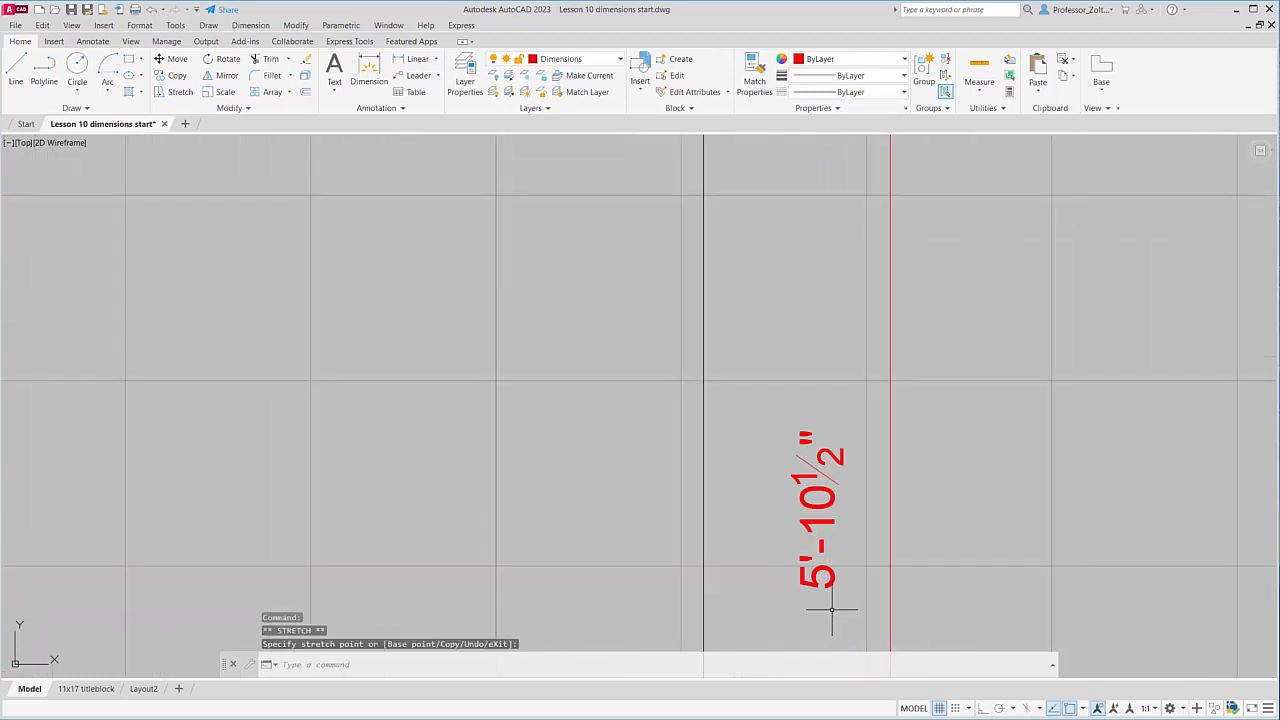
# - Try moving the text of the 5'-10½" dimension in the right-side chain onto its dimension line
pyautogui.click(825, 530)
pyautogui.click(825, 528)
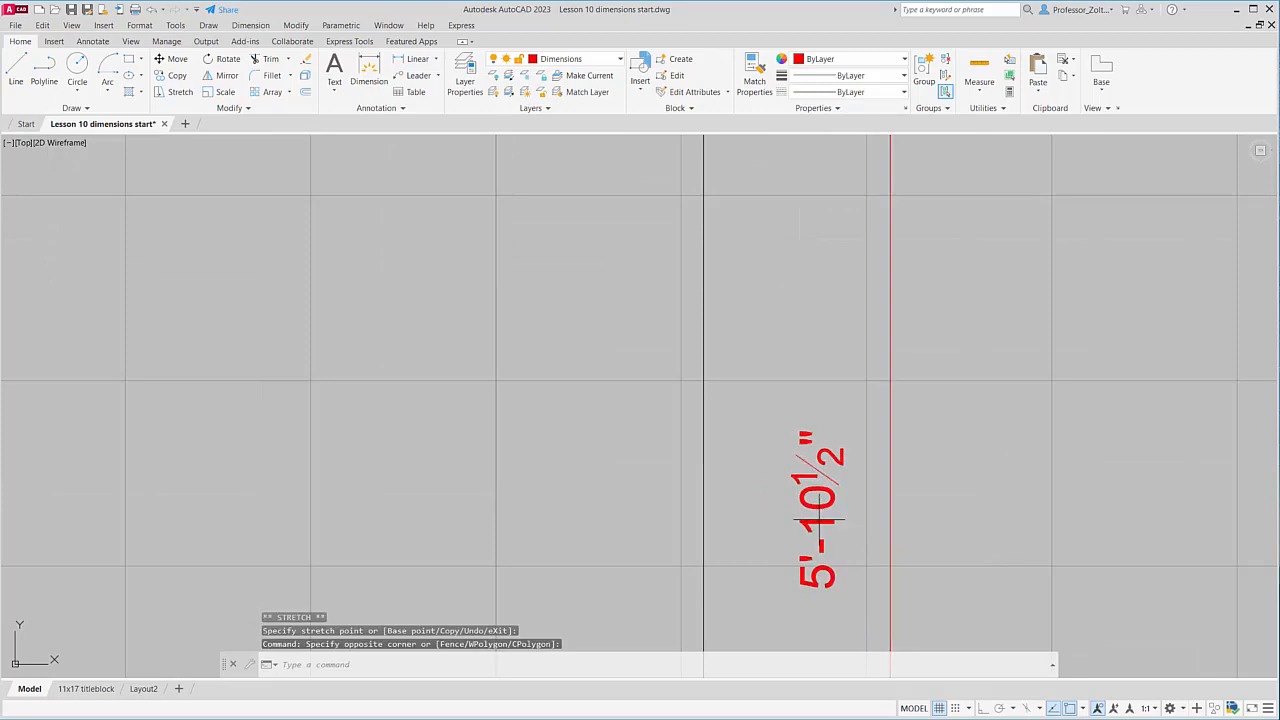
pyautogui.click(826, 530)
pyautogui.click(826, 520)
pyautogui.click(826, 521)
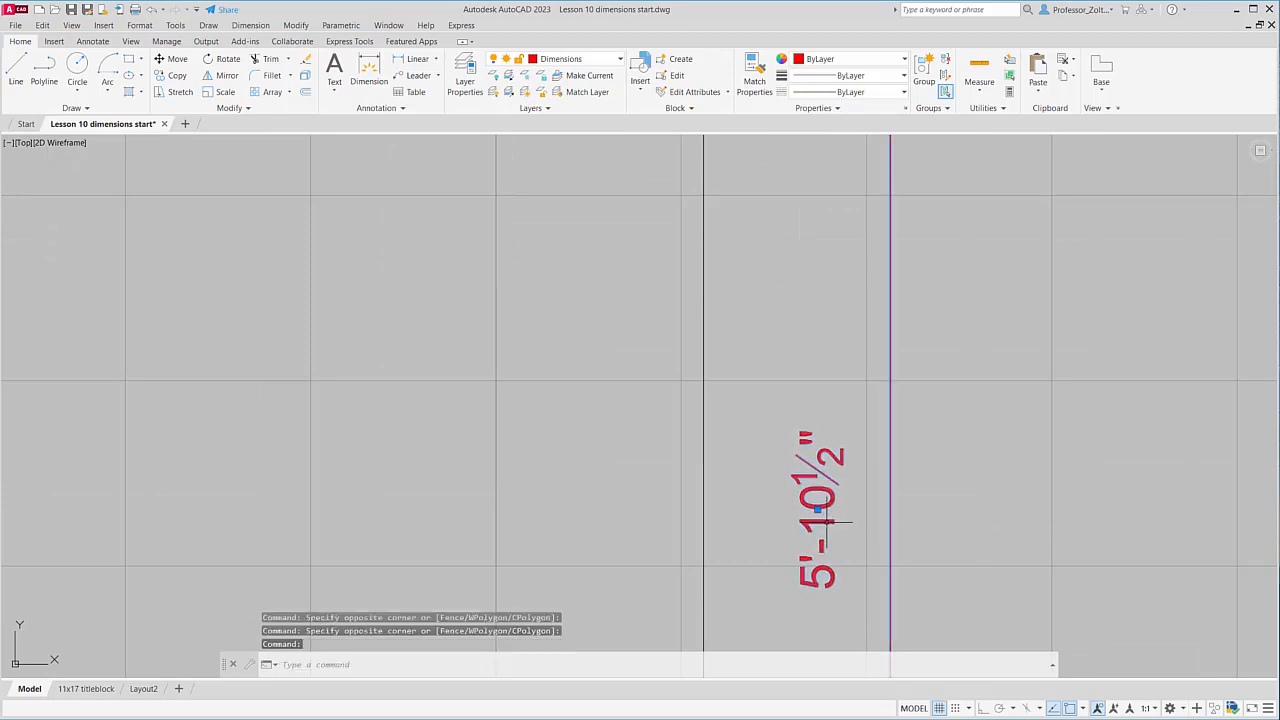
pyautogui.press('Escape')
pyautogui.click(821, 522)
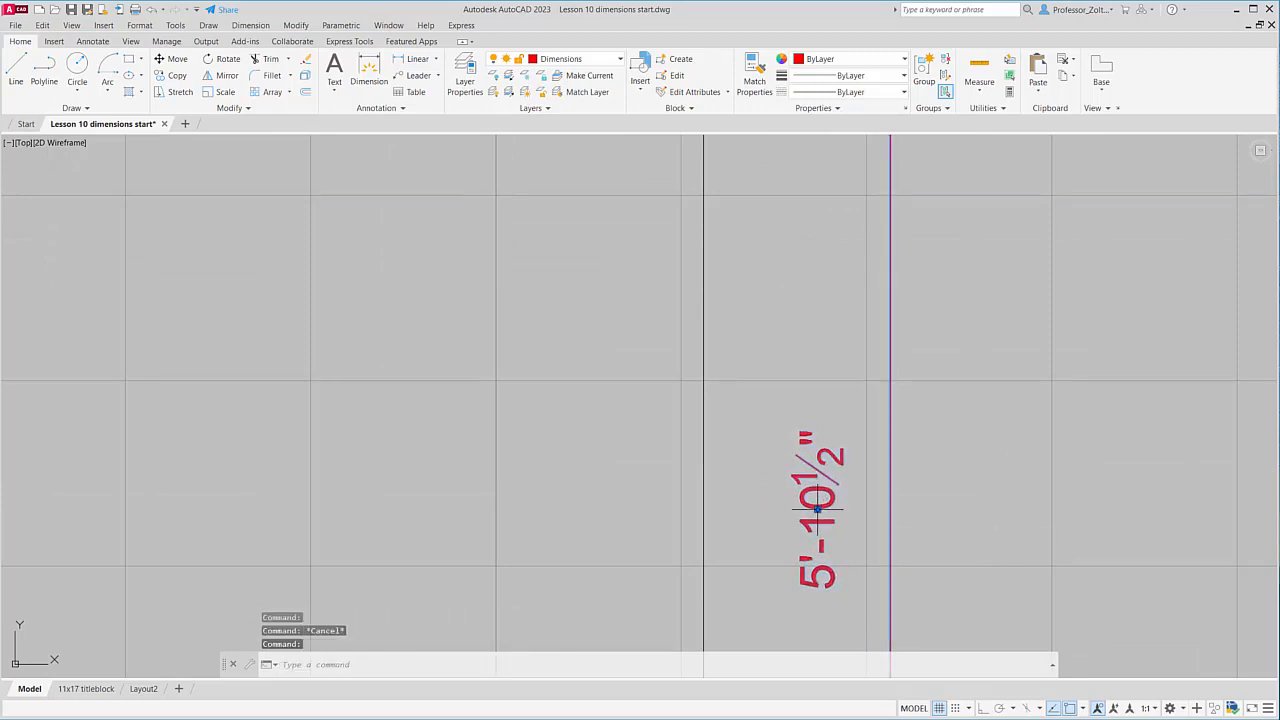
pyautogui.click(817, 508)
pyautogui.click(866, 510)
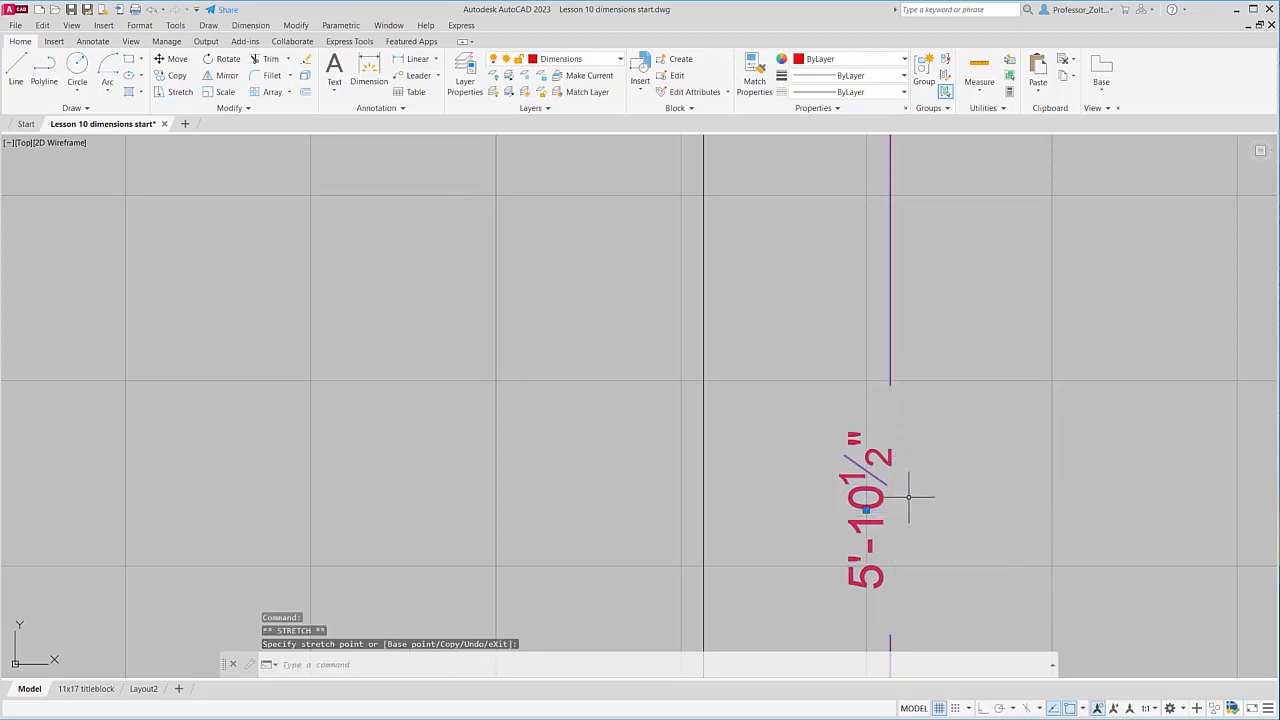
# - Reset the text of the 5'-10½" dimension in the right-side chain to its default position
pyautogui.scroll(-5, 909, 496)
pyautogui.scroll(4, 921, 480)
pyautogui.scroll(-2, 922, 476)
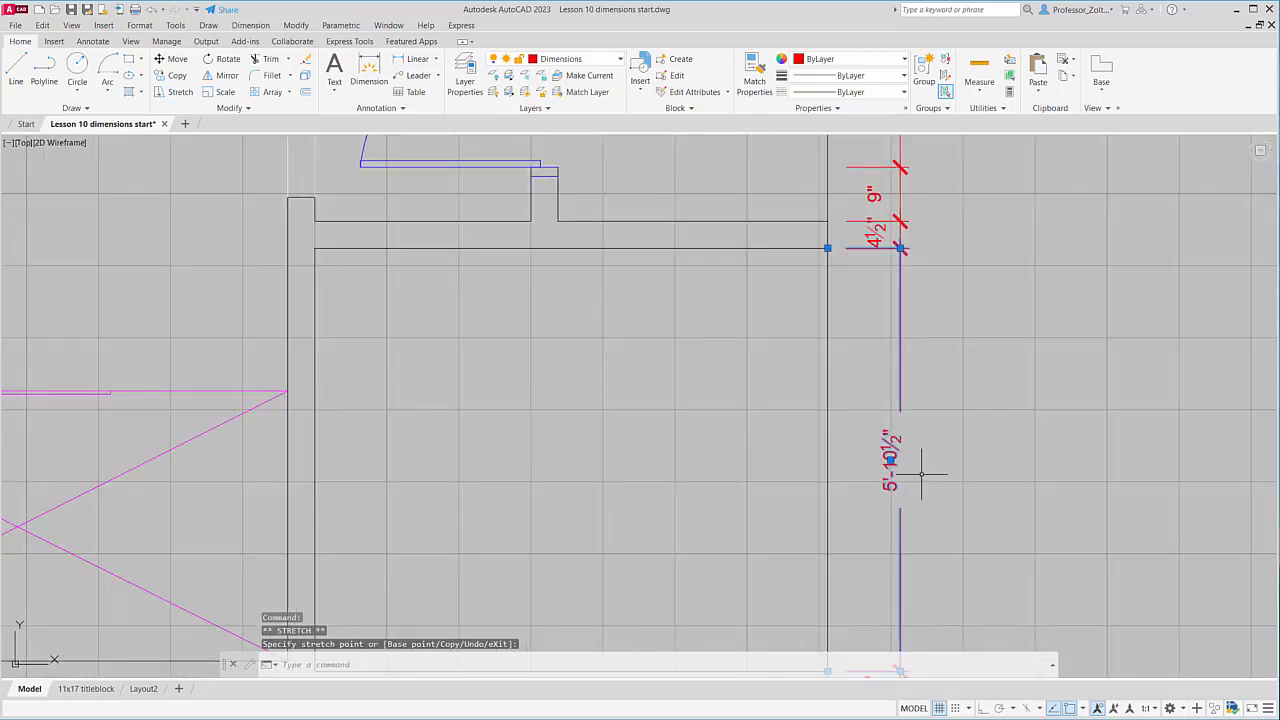
pyautogui.moveTo(890, 459)
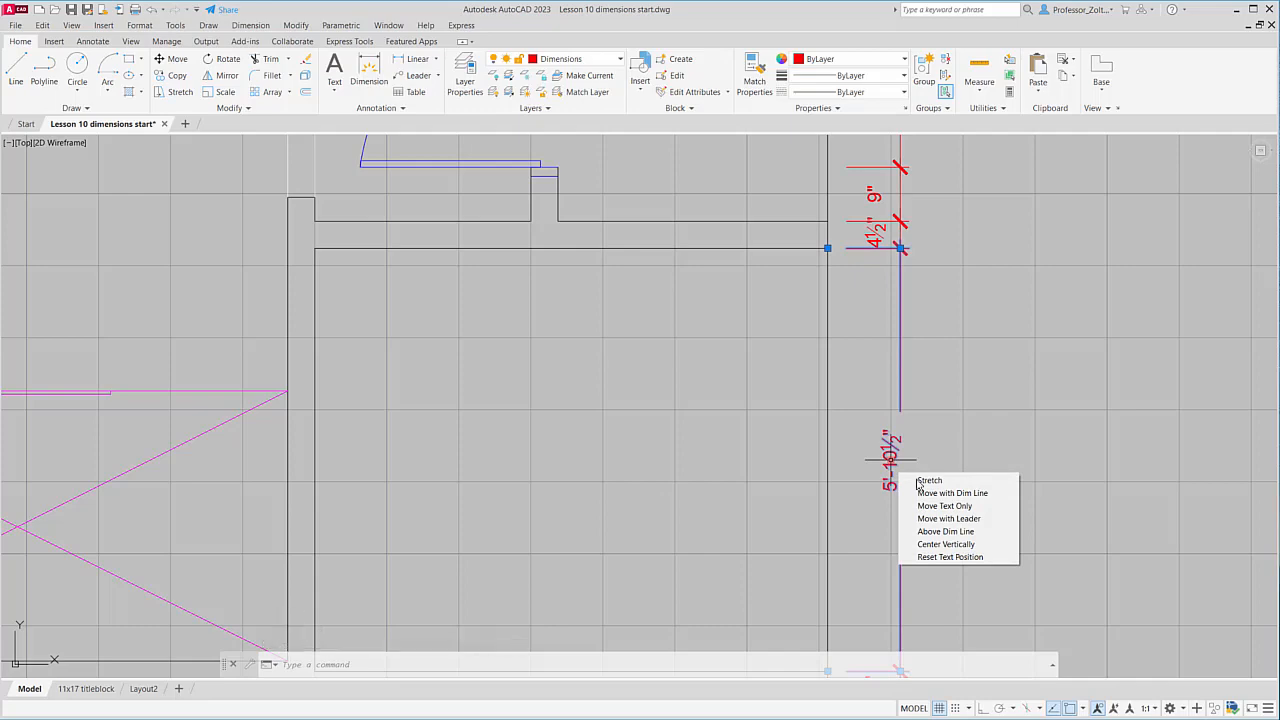
pyautogui.click(946, 557)
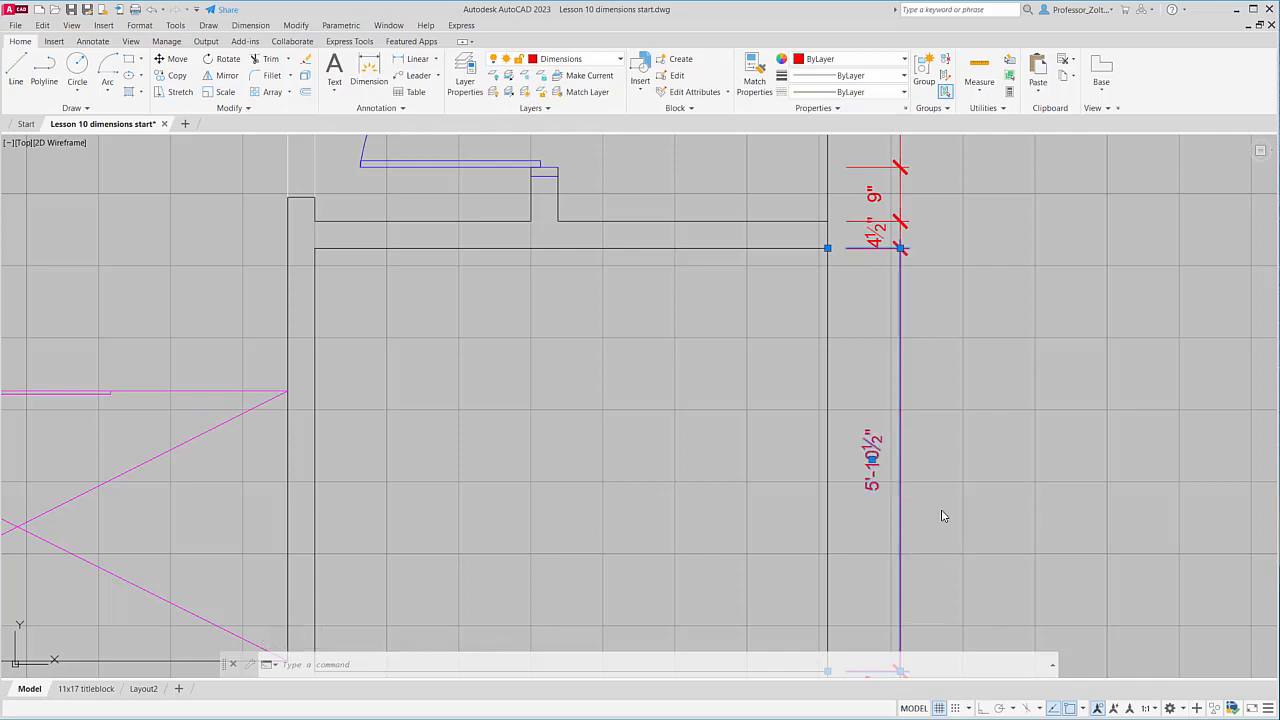
pyautogui.scroll(-2, 890, 460)
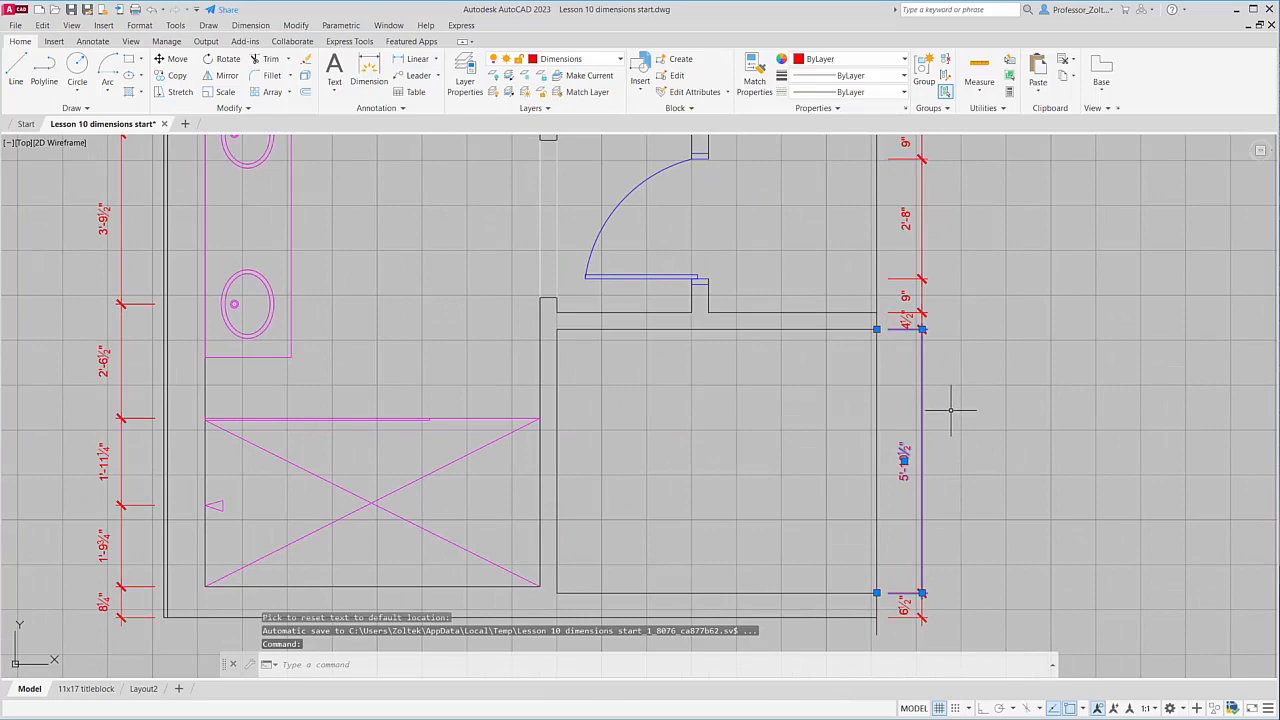
# - Add a vertical linear dimension from the shower's bottom inside corner to the lower interior wall's upper face, placed just inside the bathroom
pyautogui.scroll(-2, 908, 405)
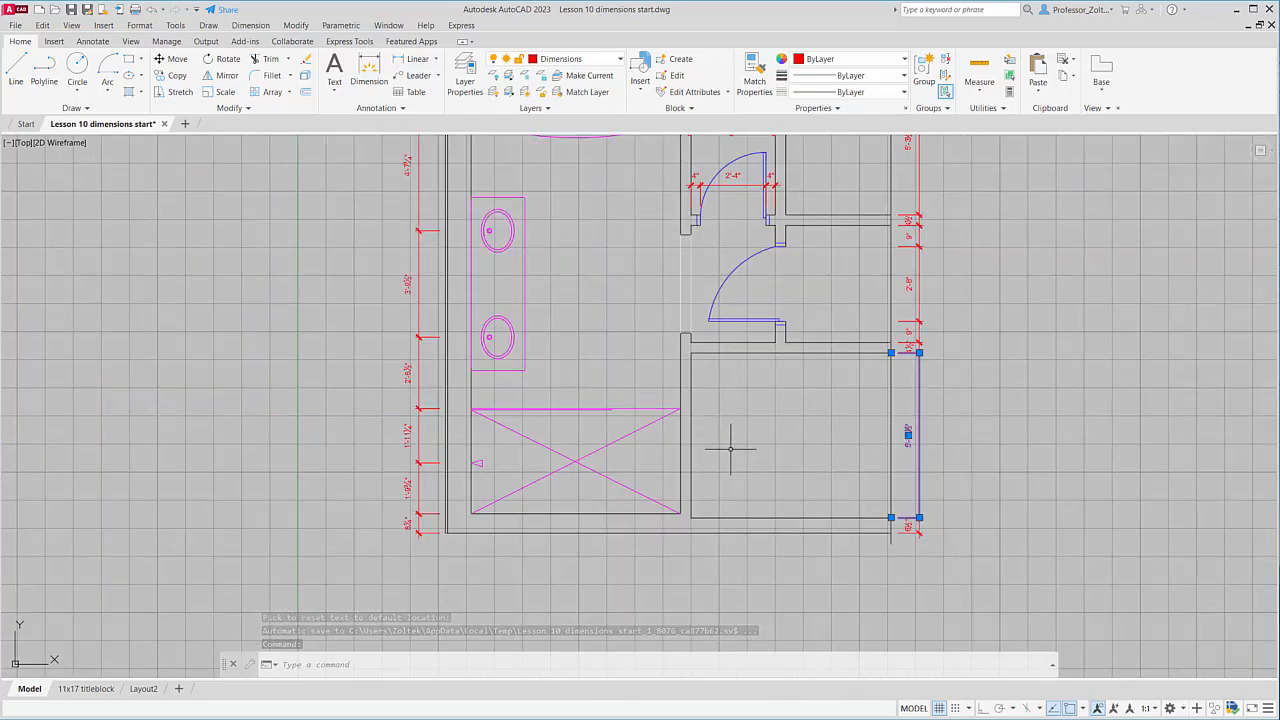
pyautogui.moveTo(736, 442)
pyautogui.mouseDown(button='middle')
pyautogui.moveTo(980, 449)
pyautogui.moveTo(846, 461)
pyautogui.mouseUp(button='middle')
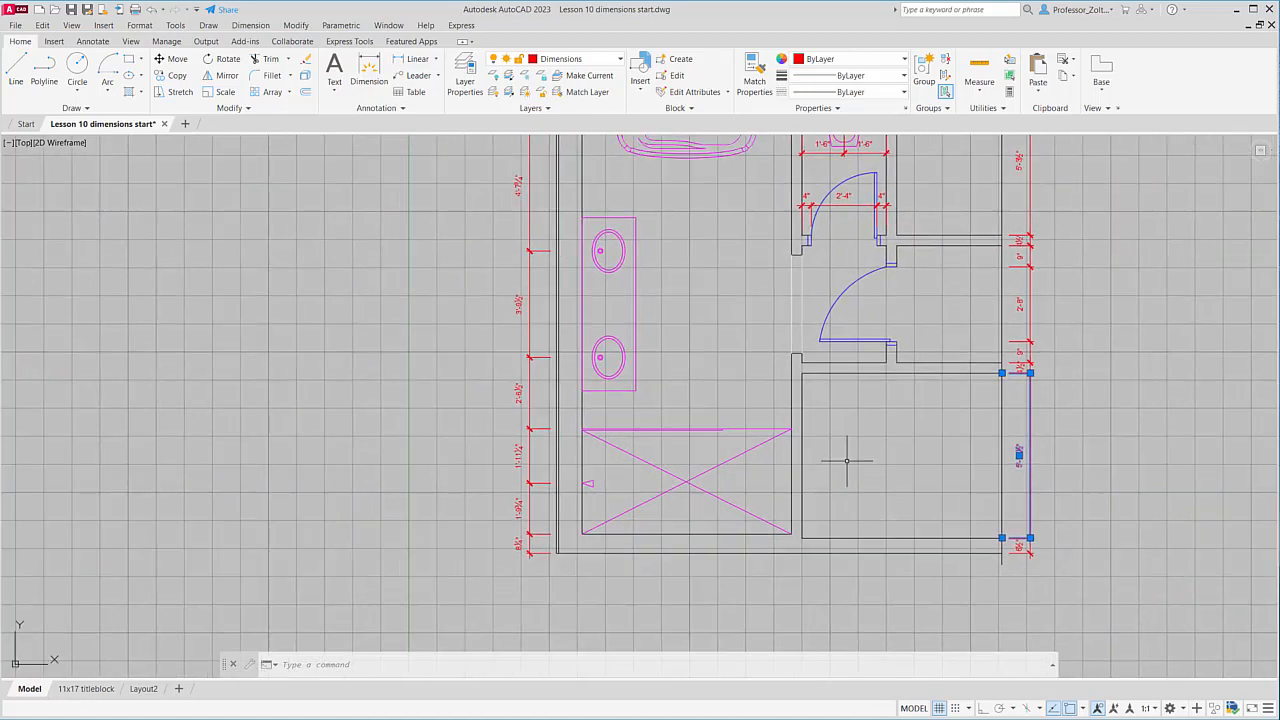
pyautogui.scroll(-2, 845, 432)
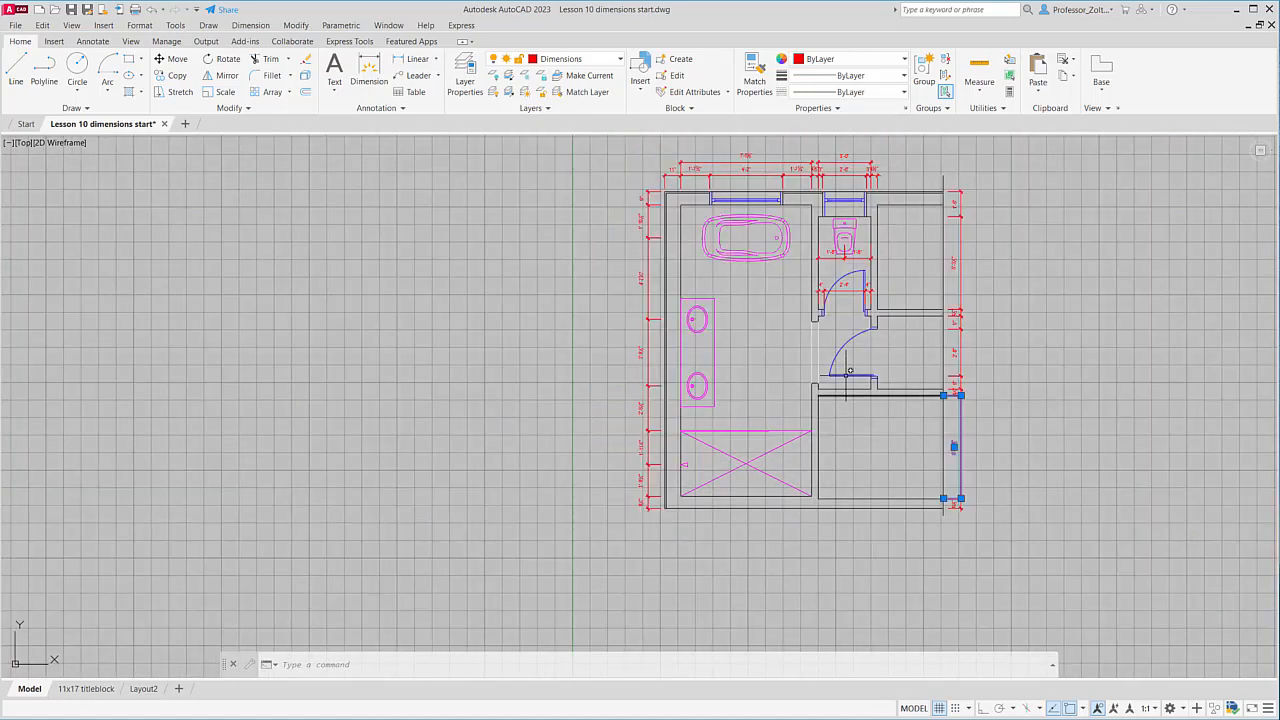
pyautogui.click(414, 59)
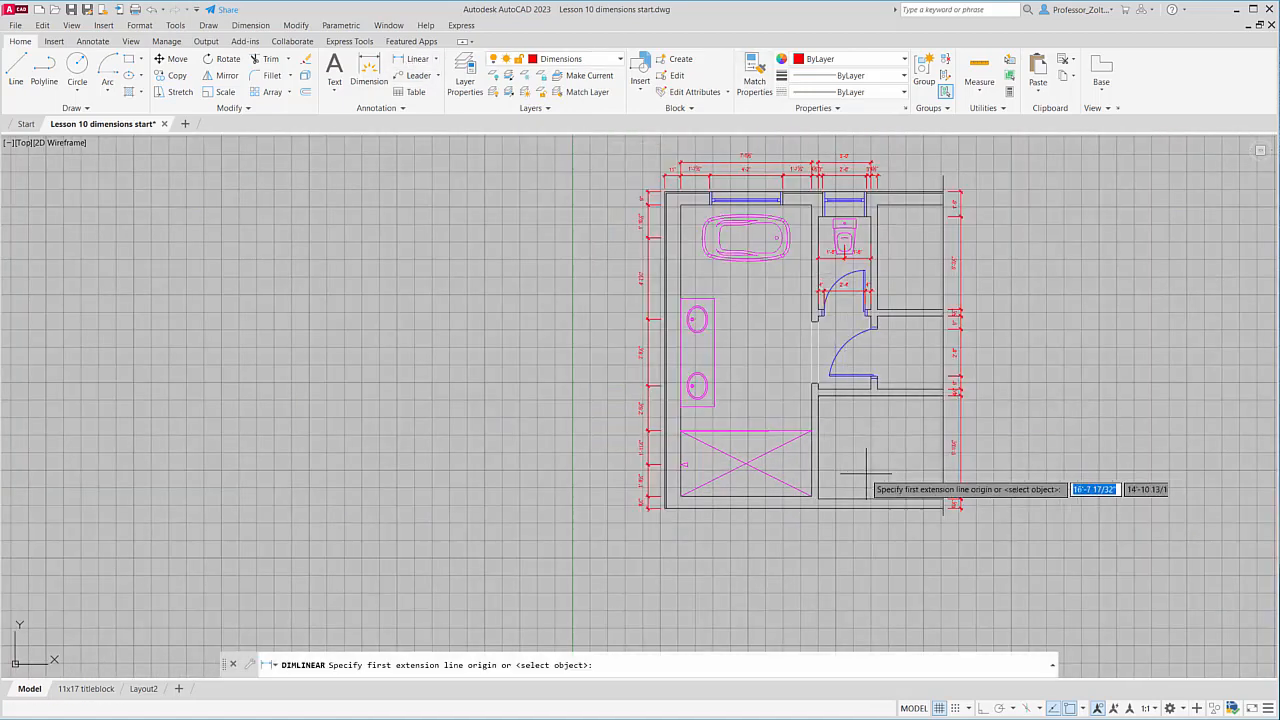
pyautogui.click(811, 496)
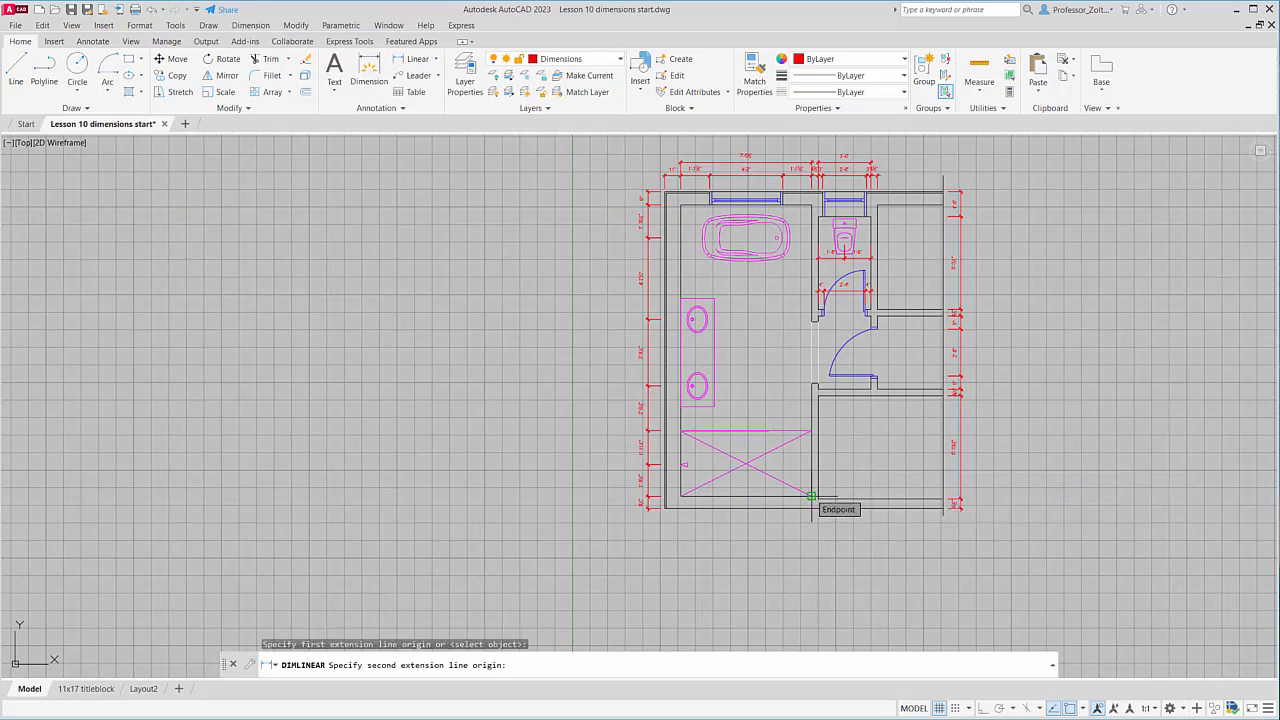
pyautogui.scroll(3, 814, 380)
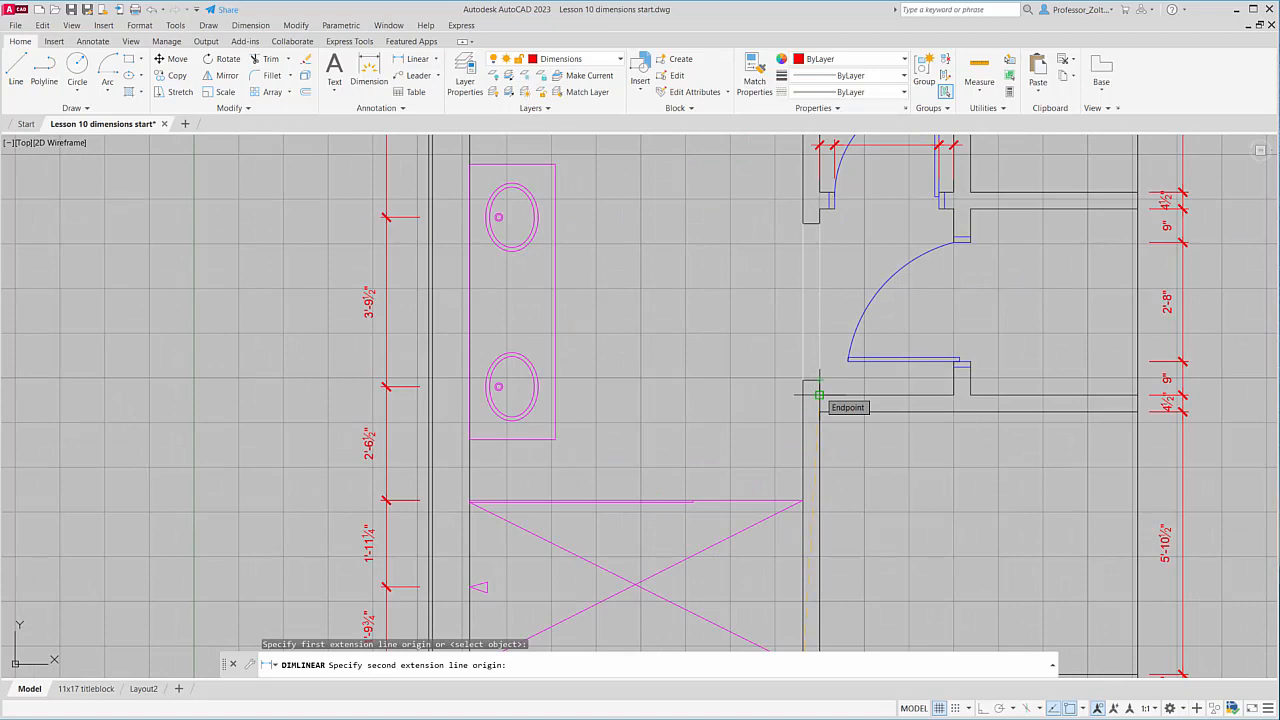
pyautogui.click(819, 395)
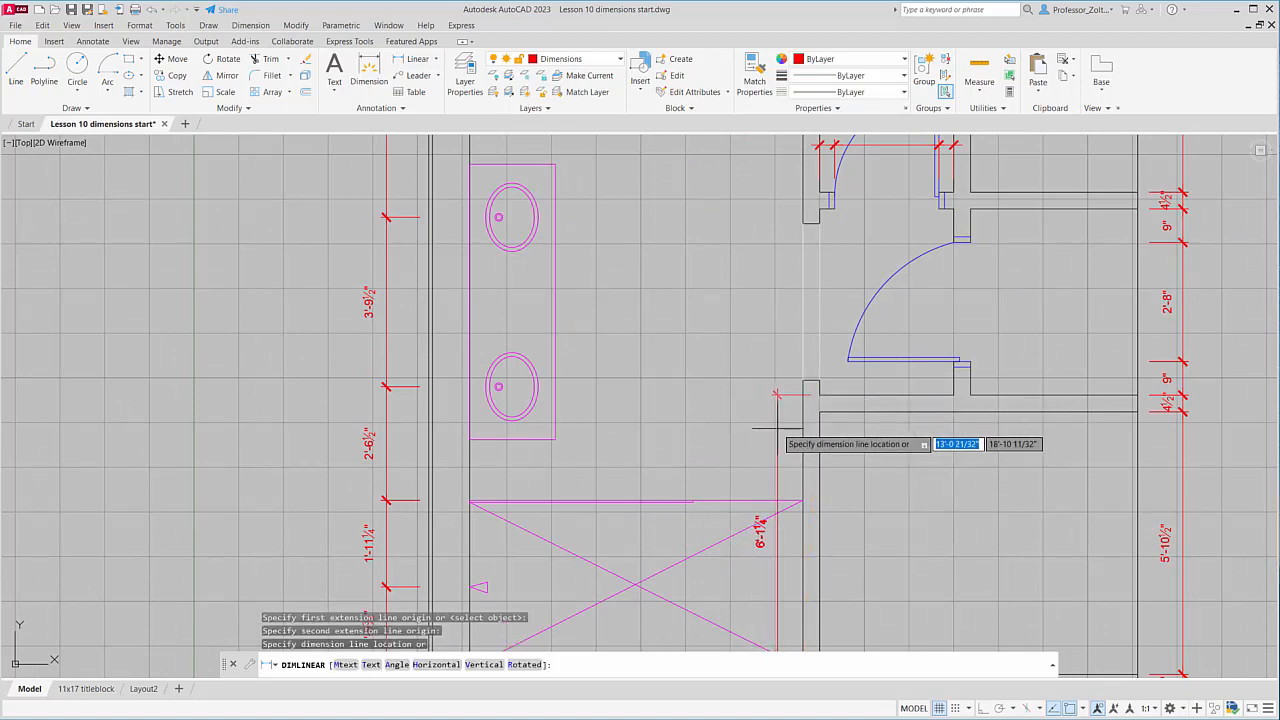
pyautogui.click(778, 429)
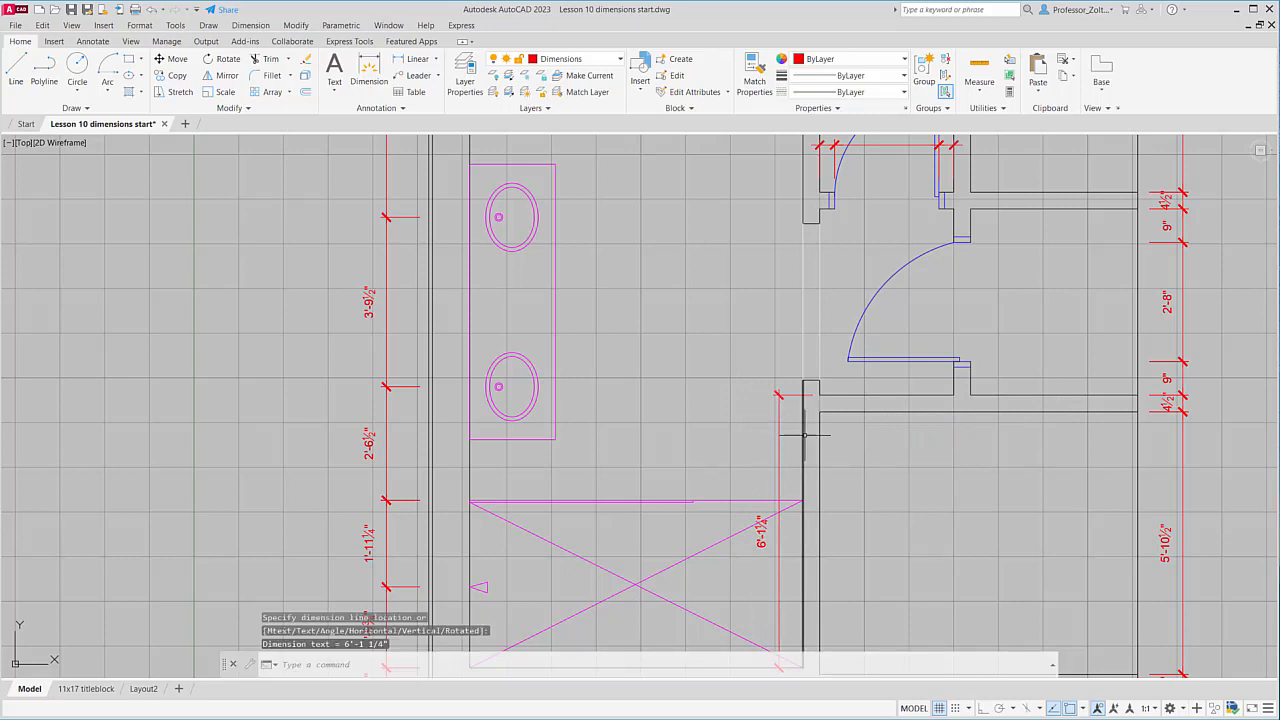
# - Continue that vertical dimension upward to both ends of the bathroom opening, the upper interior wall corner and the outer wall's inside face
pyautogui.scroll(-2, 862, 437)
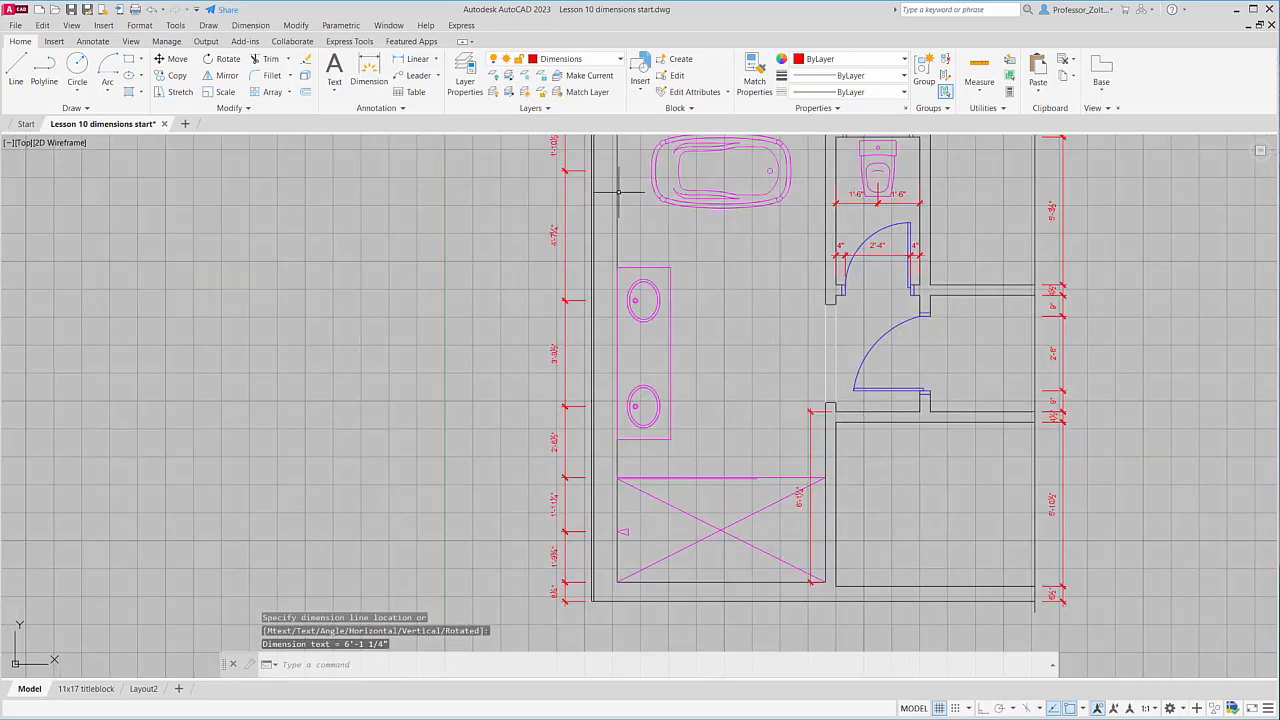
pyautogui.click(243, 25)
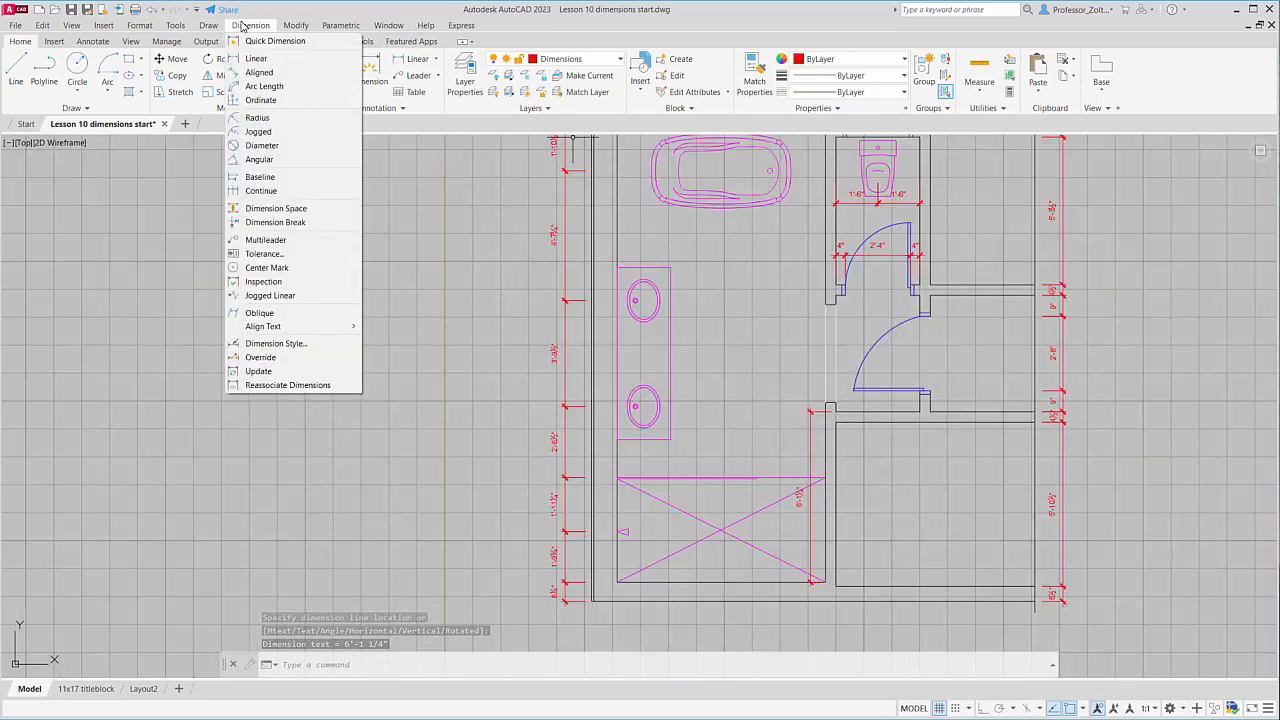
pyautogui.click(292, 192)
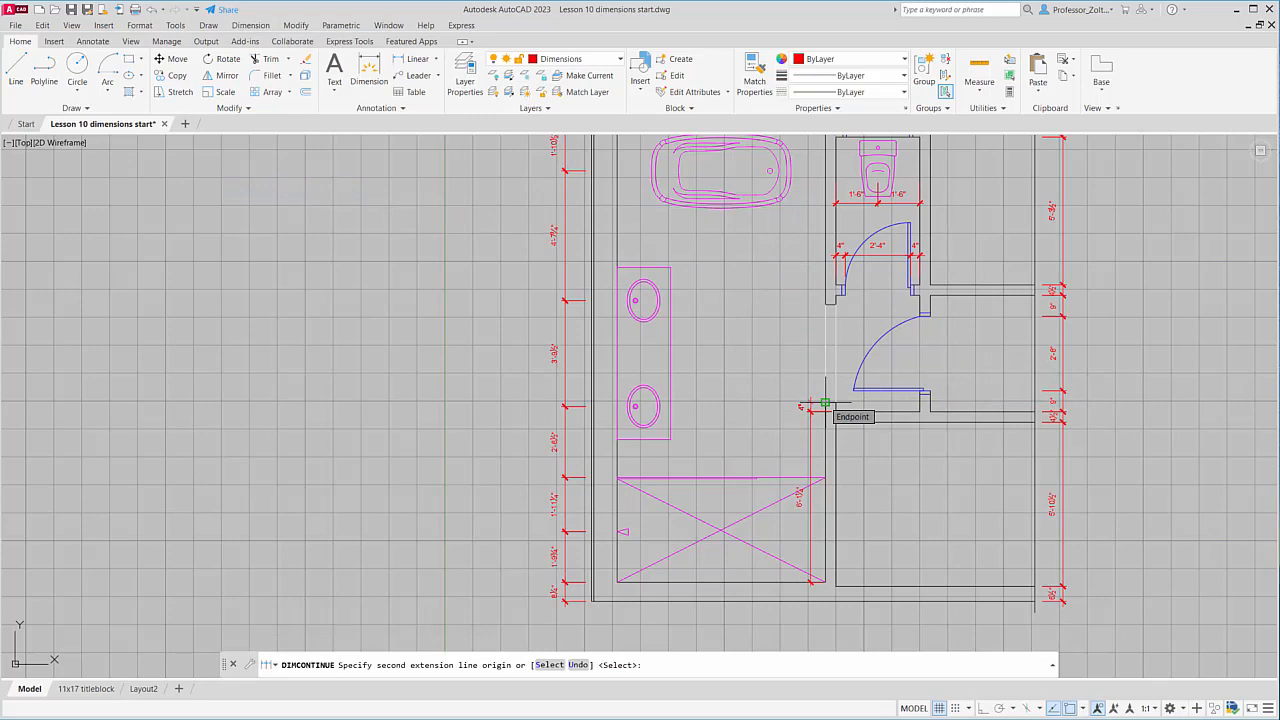
pyautogui.click(825, 404)
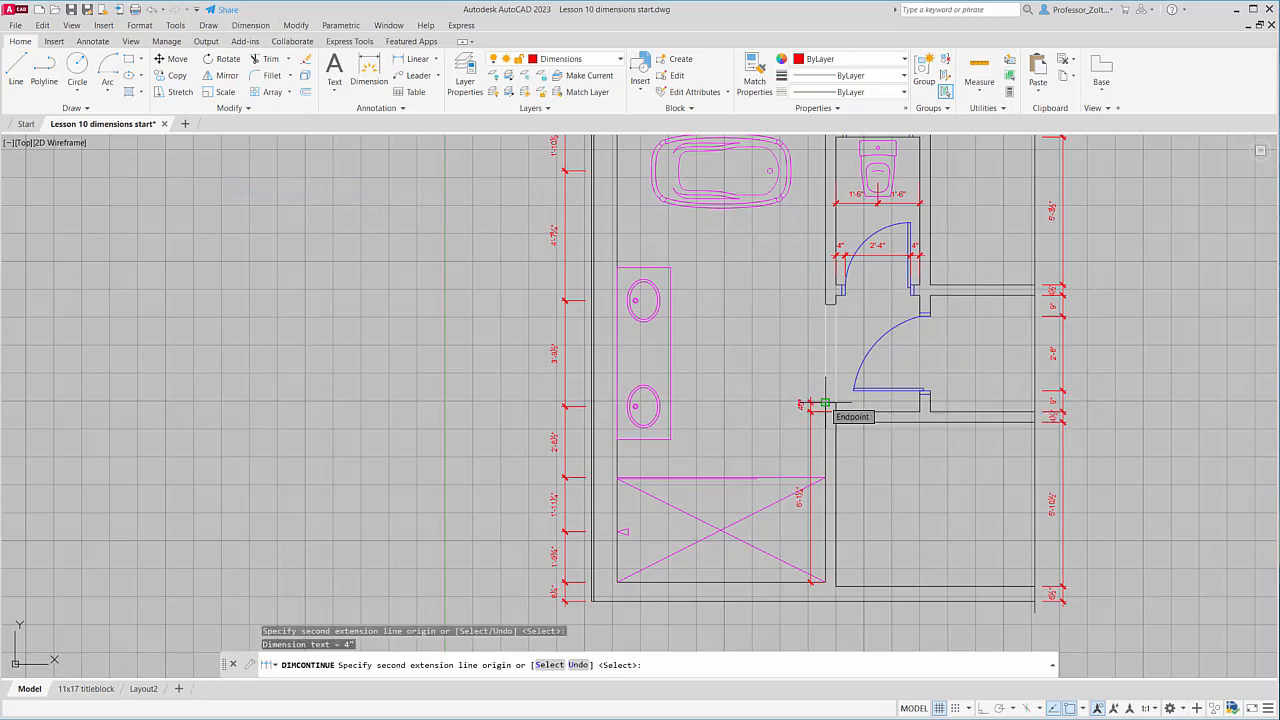
pyautogui.click(827, 301)
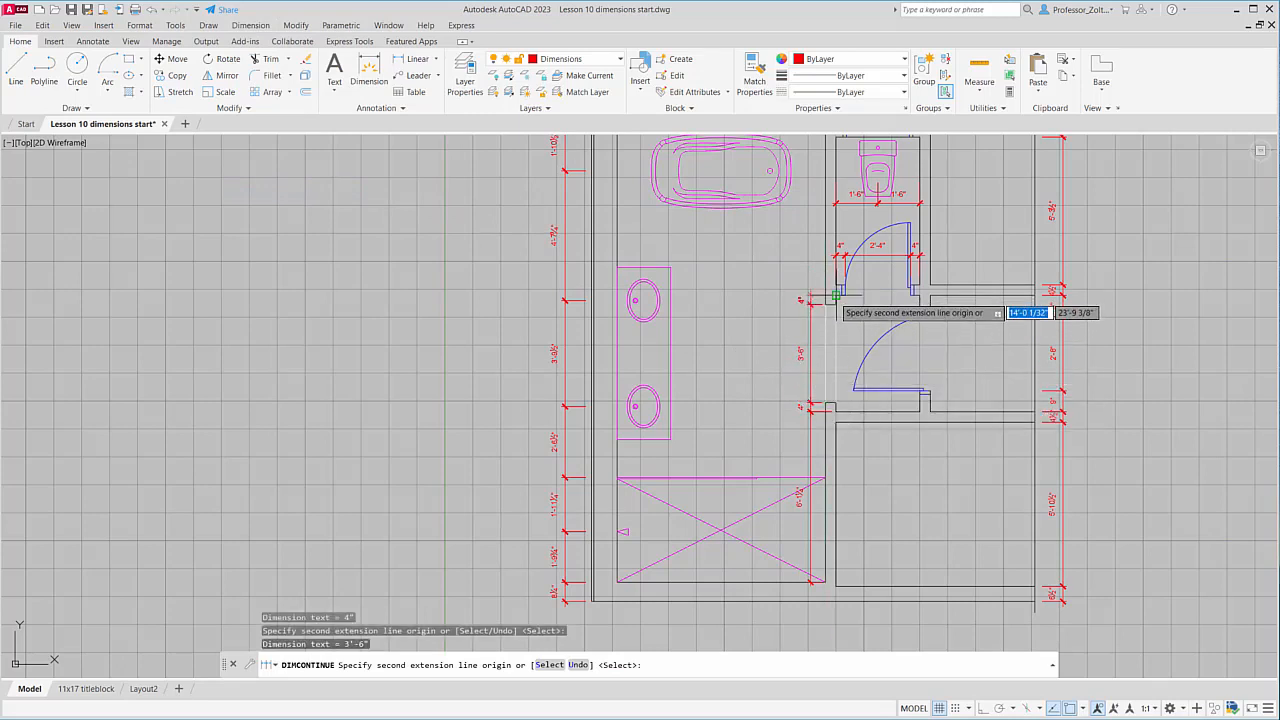
pyautogui.click(836, 296)
pyautogui.moveTo(820, 235); pyautogui.dragTo(796, 450, button='middle')
pyautogui.click(822, 334)
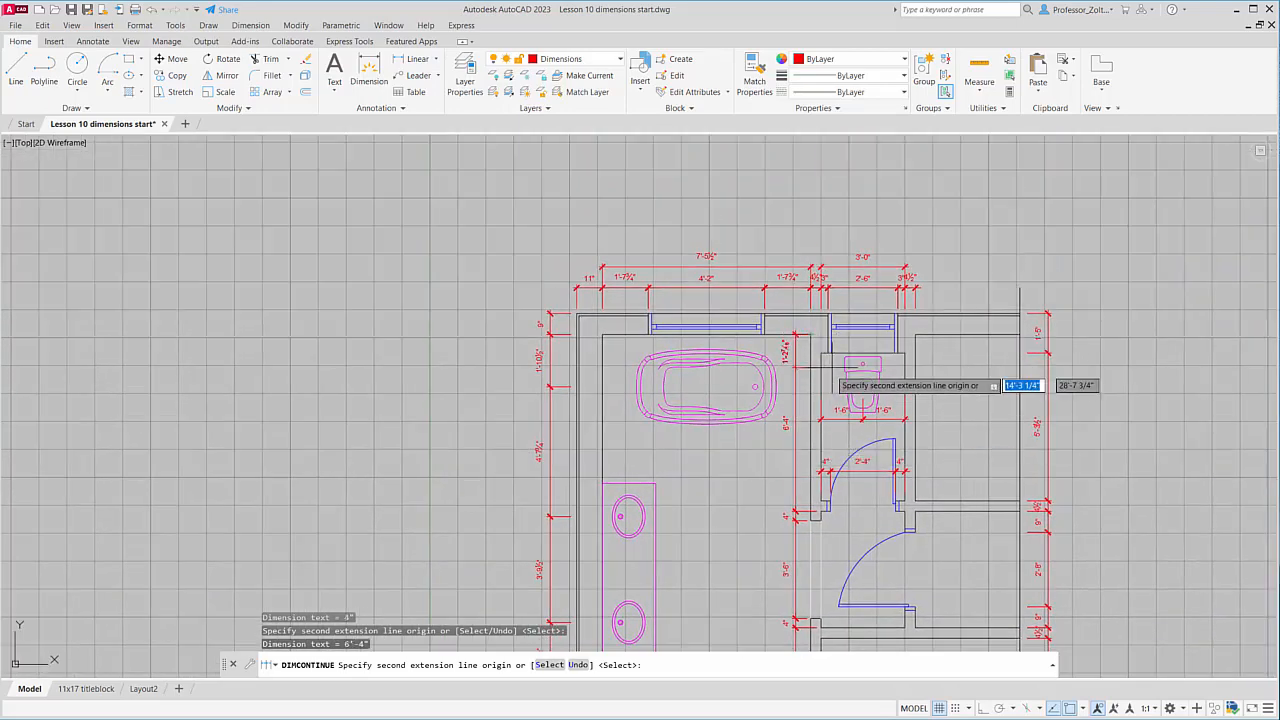
pyautogui.press('Return')
# - Add a horizontal linear dimension for the length of the panel along the shower's top edge, placed just above the shower
pyautogui.moveTo(975, 533); pyautogui.dragTo(864, 327, button='middle')
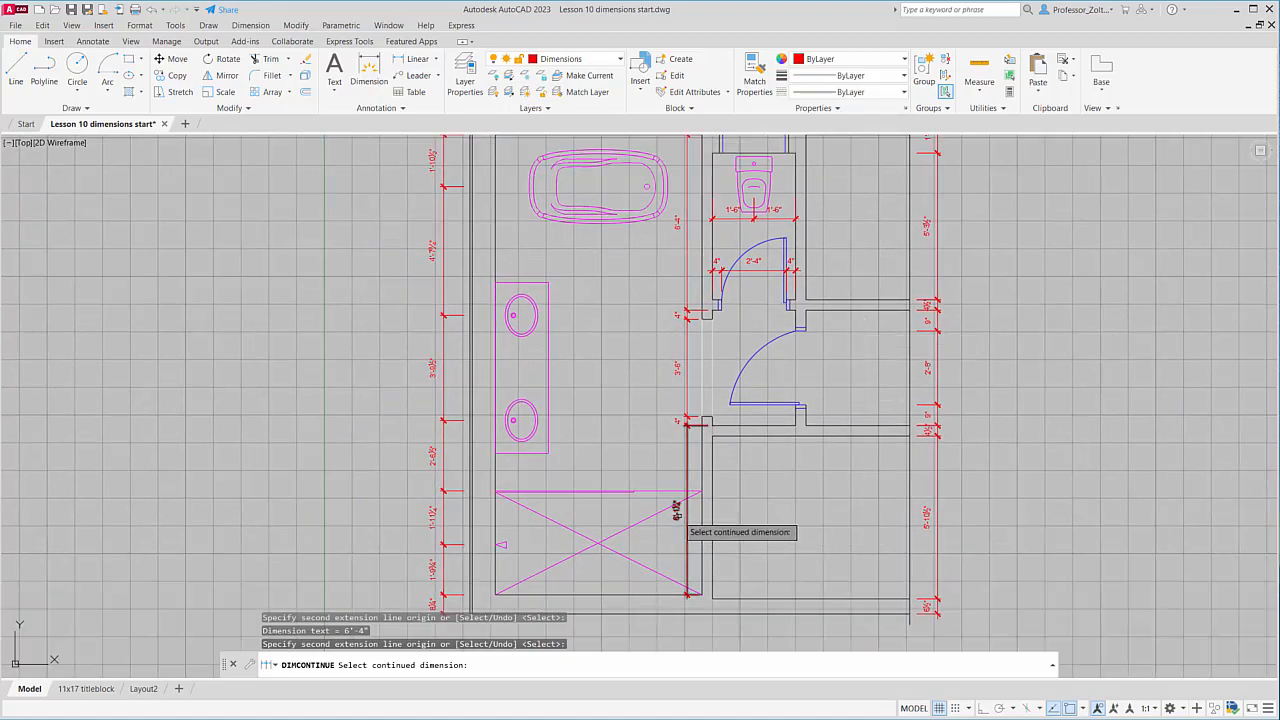
pyautogui.moveTo(710, 456)
pyautogui.mouseDown(button='middle')
pyautogui.moveTo(726, 537)
pyautogui.moveTo(717, 517)
pyautogui.moveTo(609, 454)
pyautogui.moveTo(609, 430)
pyautogui.mouseUp(button='middle')
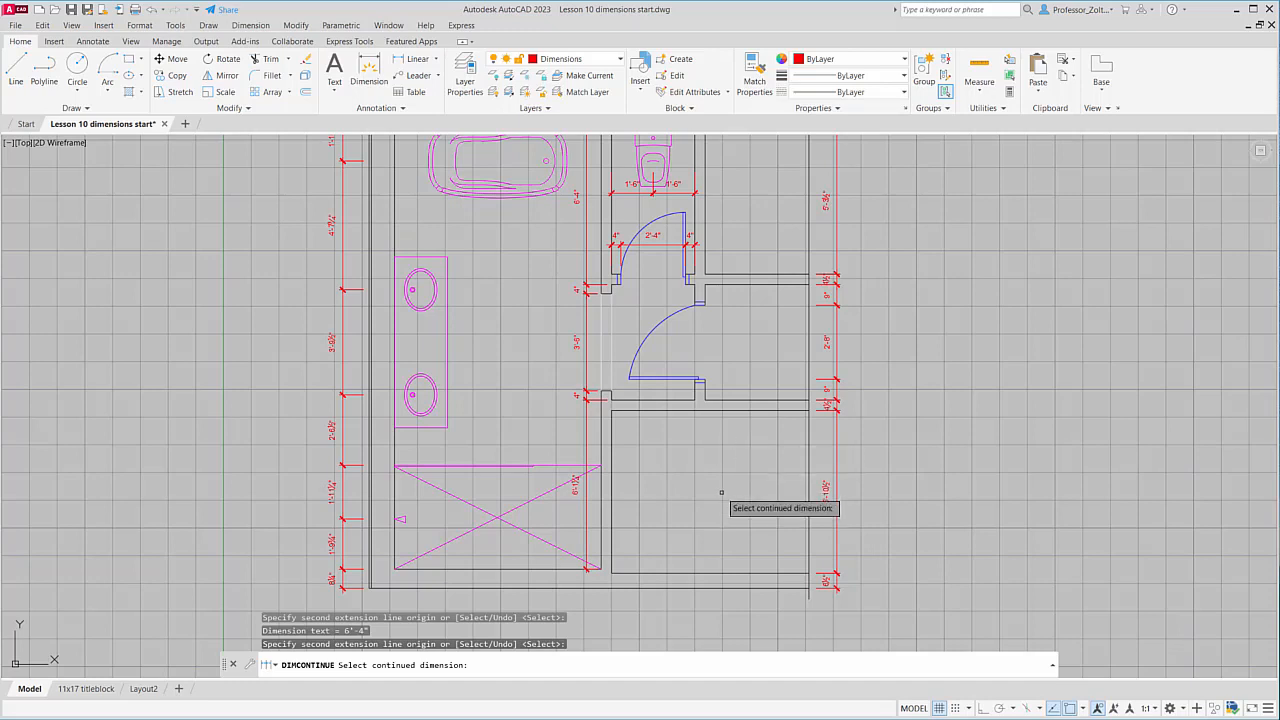
pyautogui.scroll(2, 529, 491)
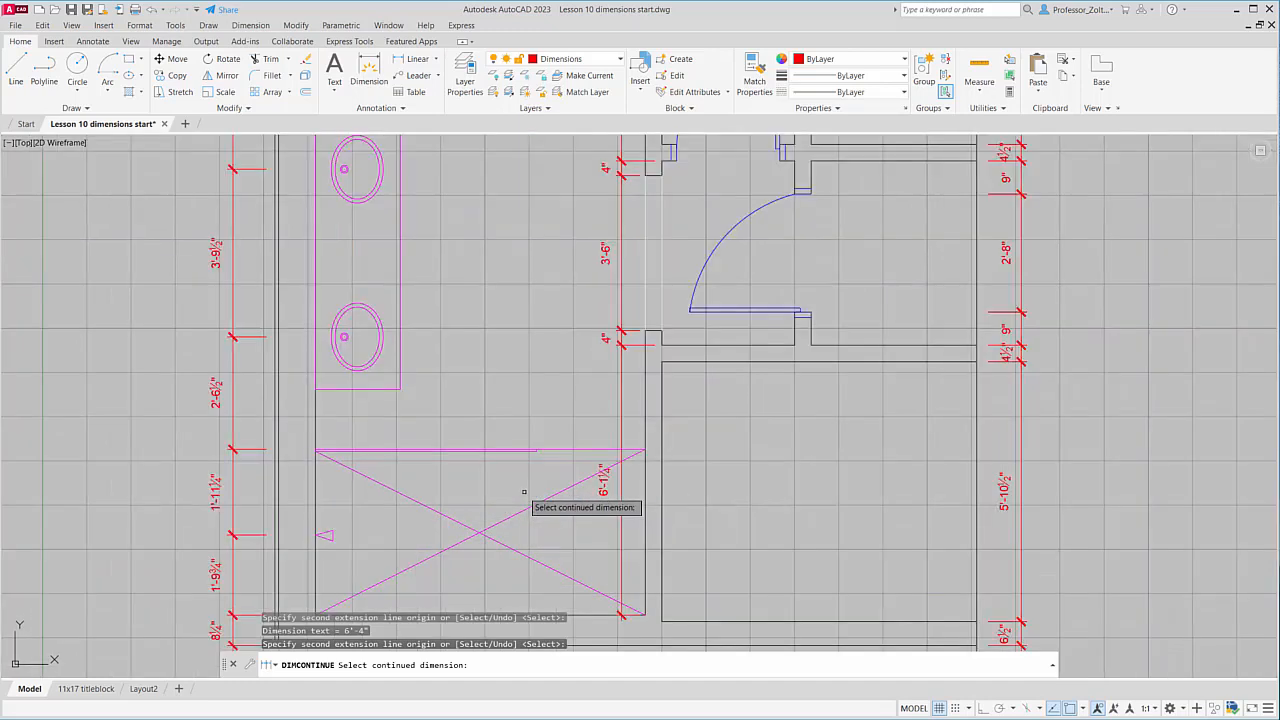
pyautogui.moveTo(529, 479); pyautogui.dragTo(677, 414, button='middle')
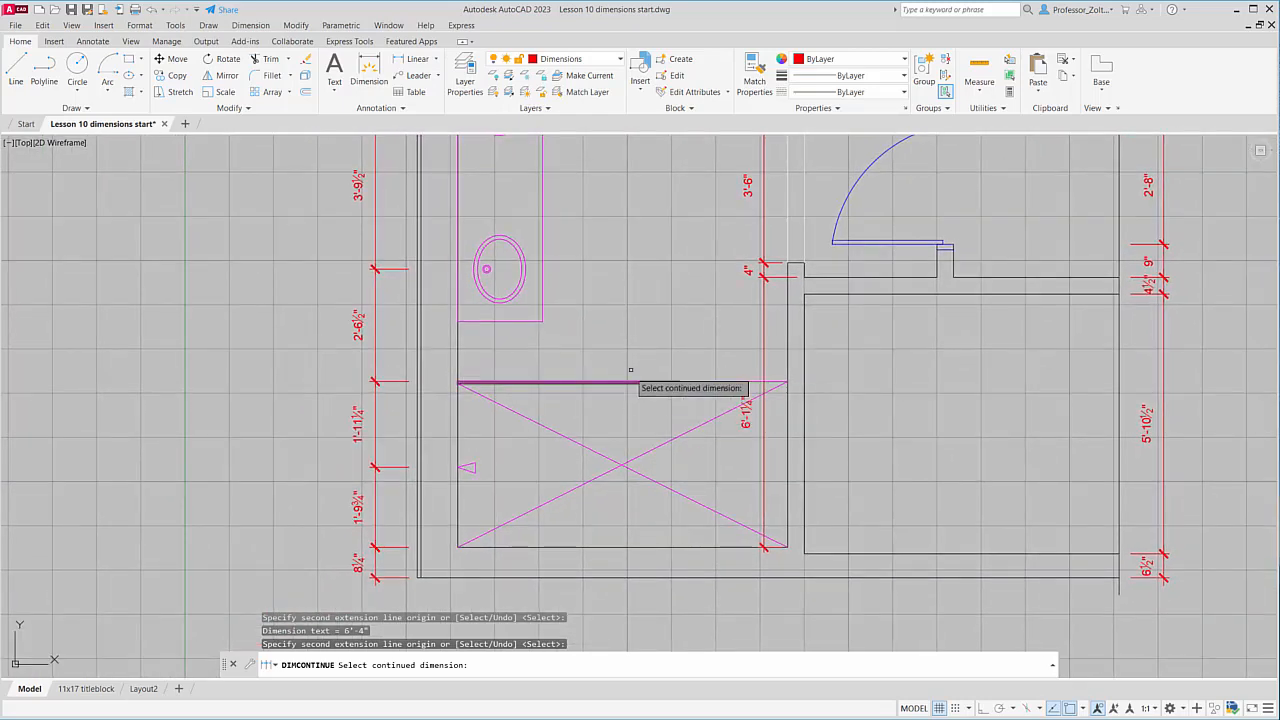
pyautogui.click(400, 62)
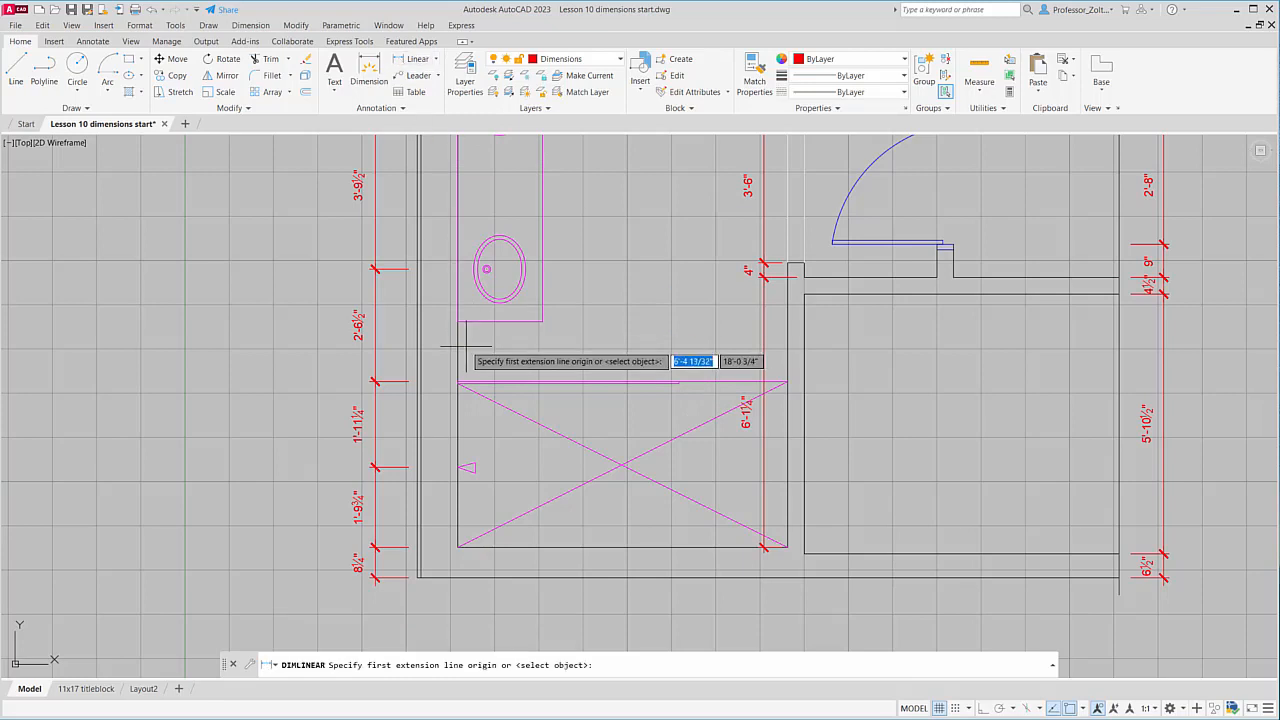
pyautogui.click(458, 382)
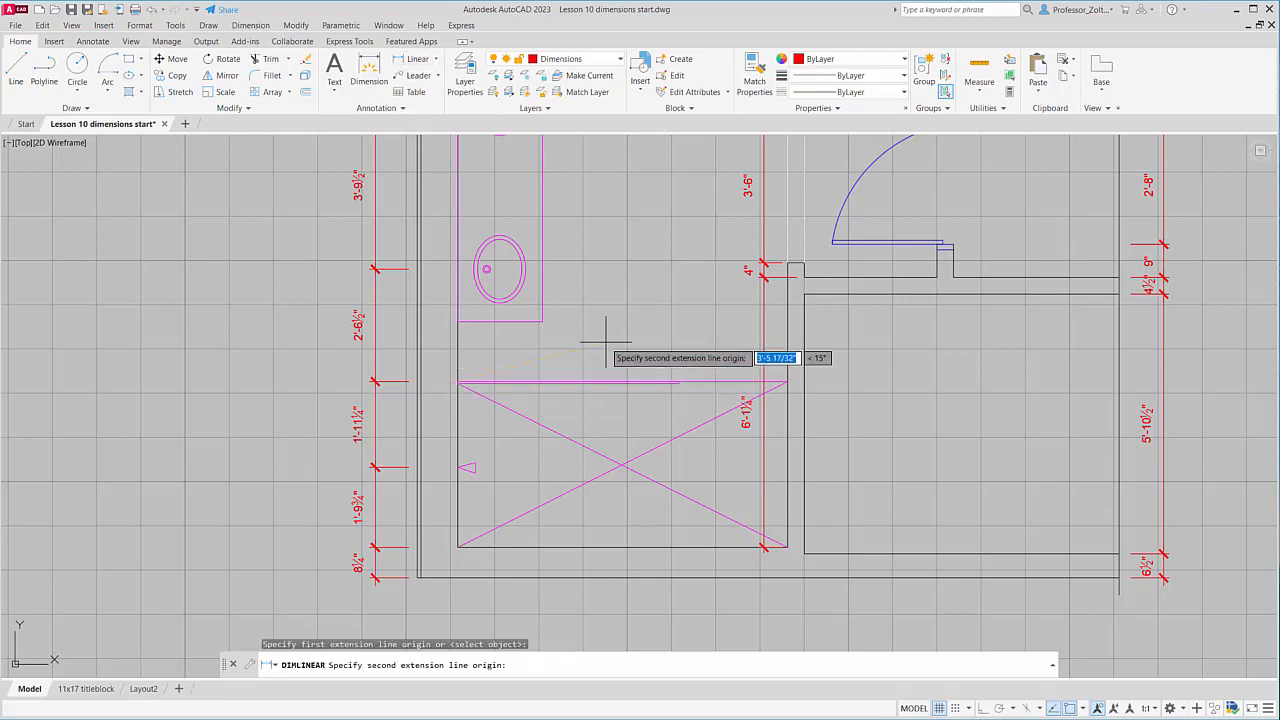
pyautogui.click(678, 372)
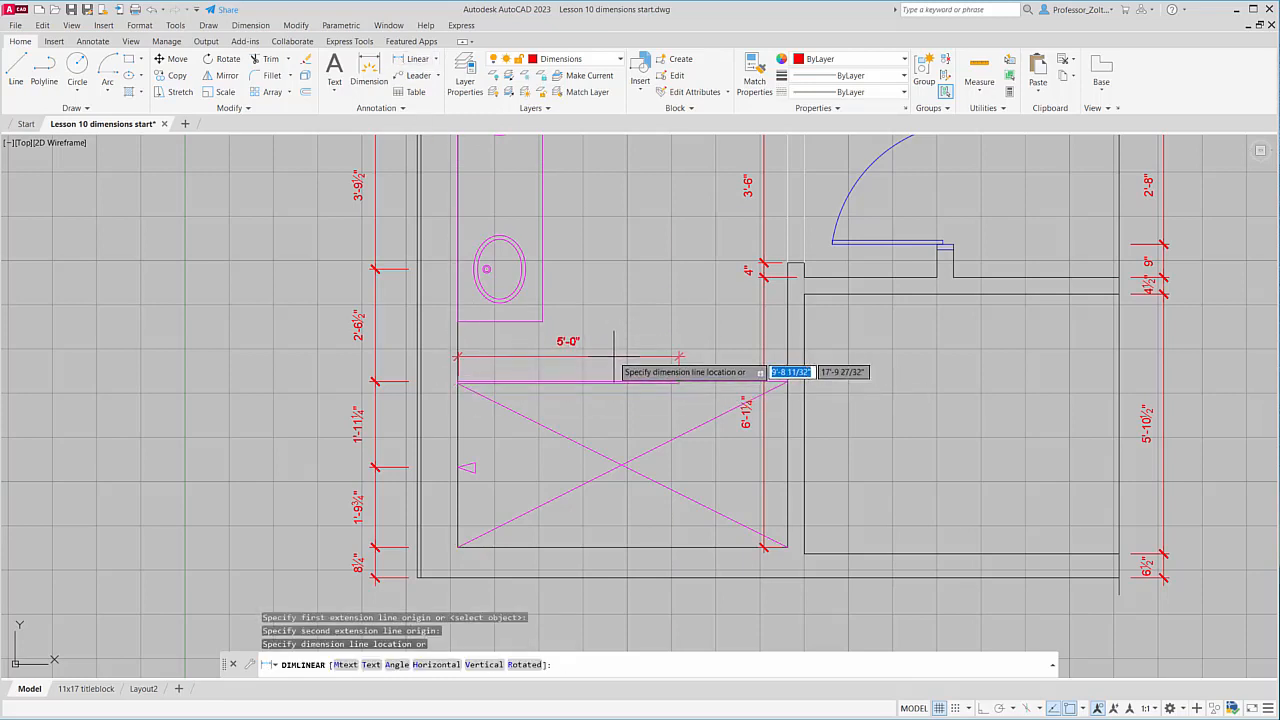
pyautogui.click(613, 357)
# - Continue the horizontal dimension above the shower from the panel's free end to the shower's upper corner at the interior wall
pyautogui.click(251, 25)
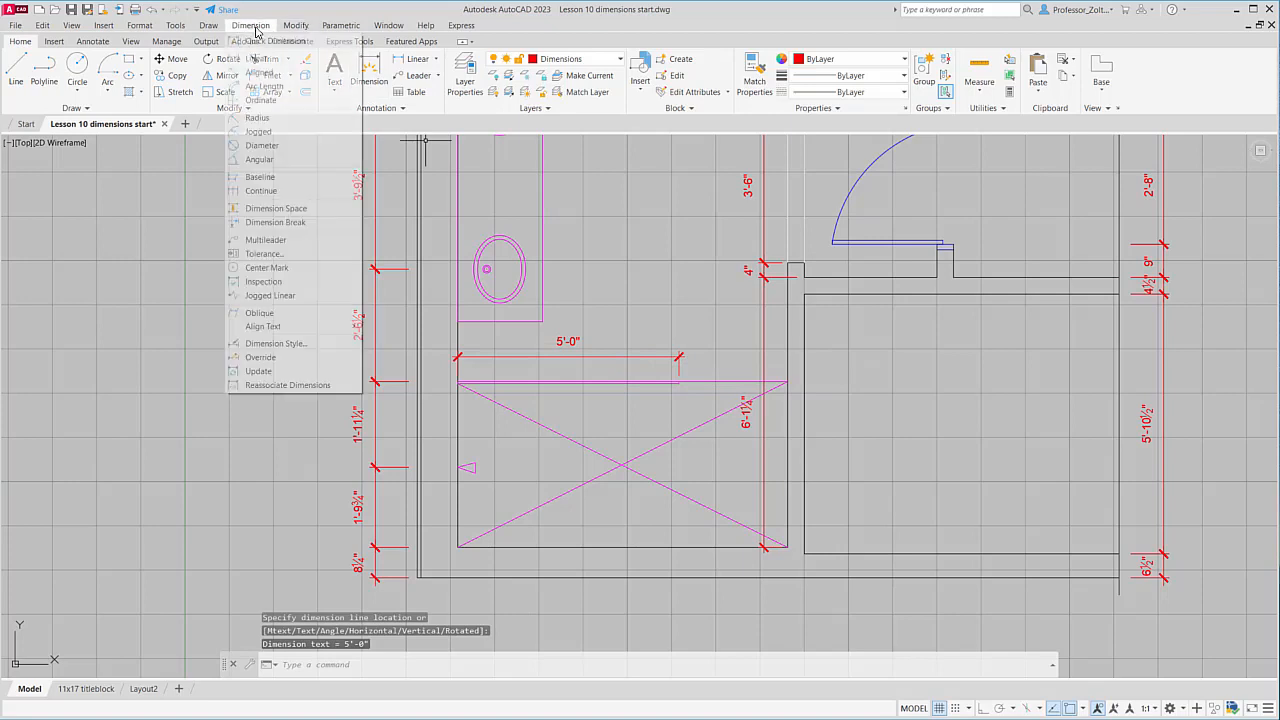
pyautogui.click(282, 192)
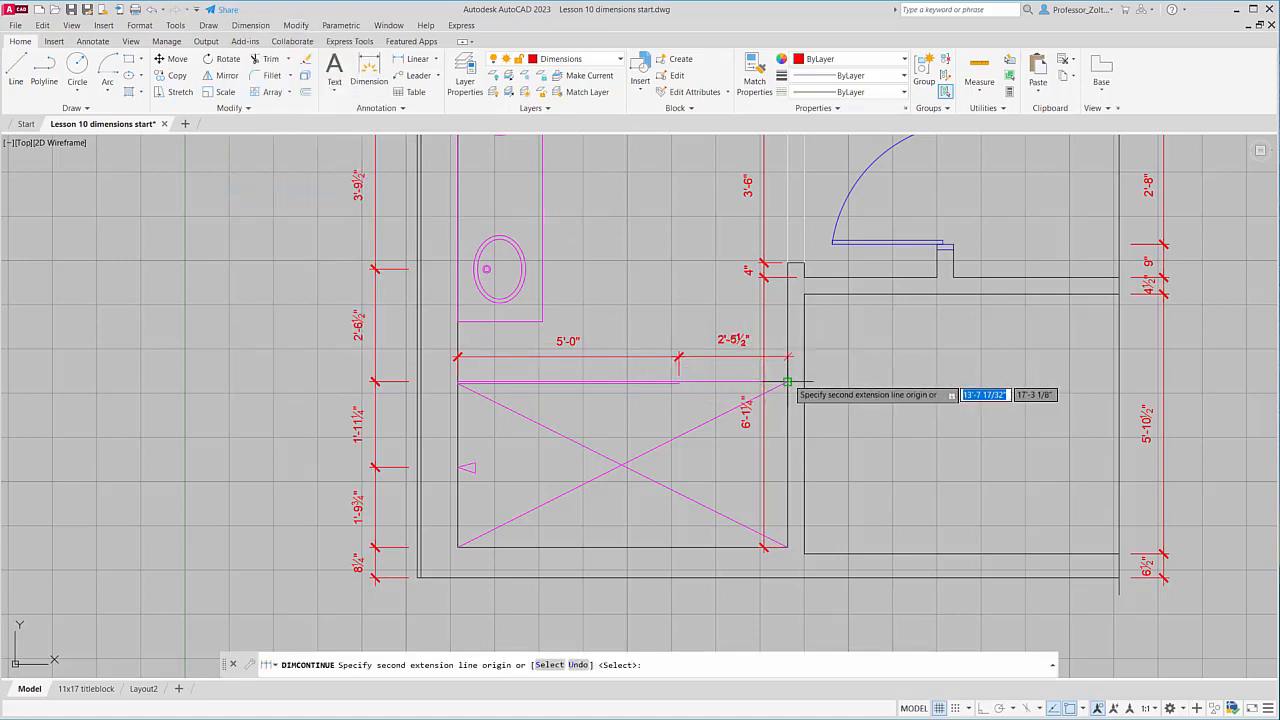
pyautogui.click(788, 381)
pyautogui.press('Return')
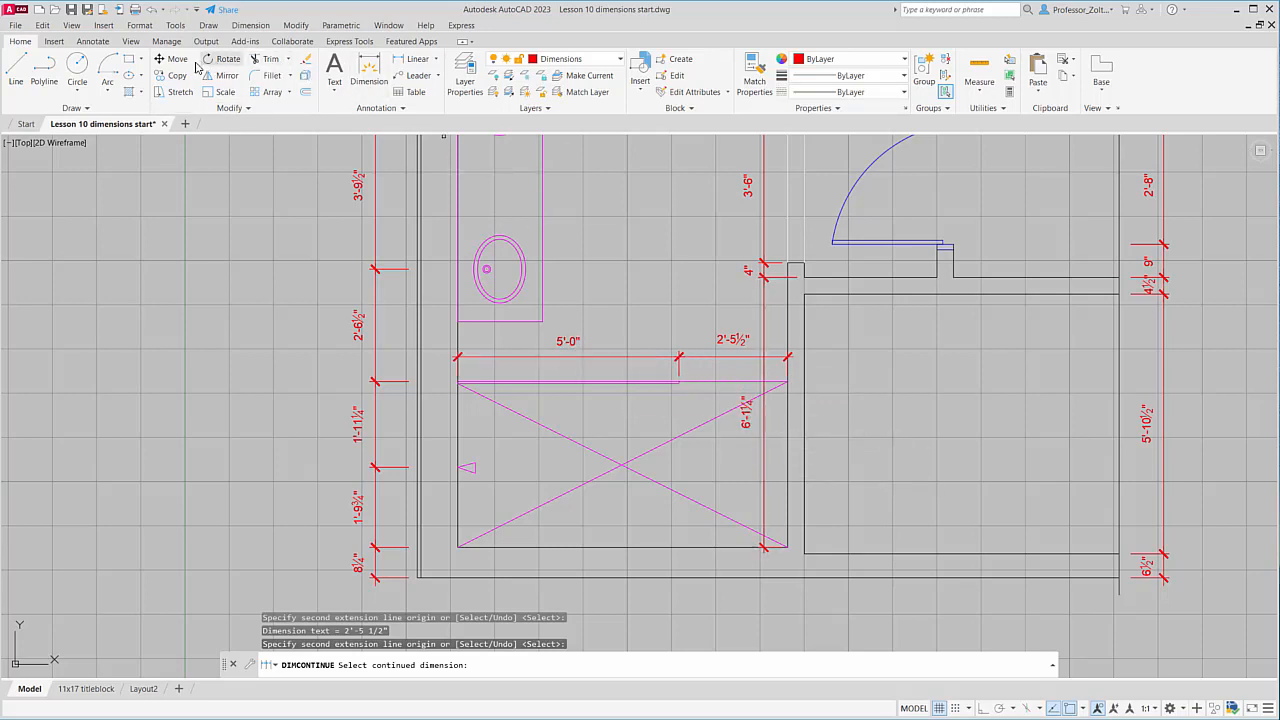
# - Offset the interior wall line beside the shower by 2'10" toward the inside of the bathroom as a guide
pyautogui.click(306, 92)
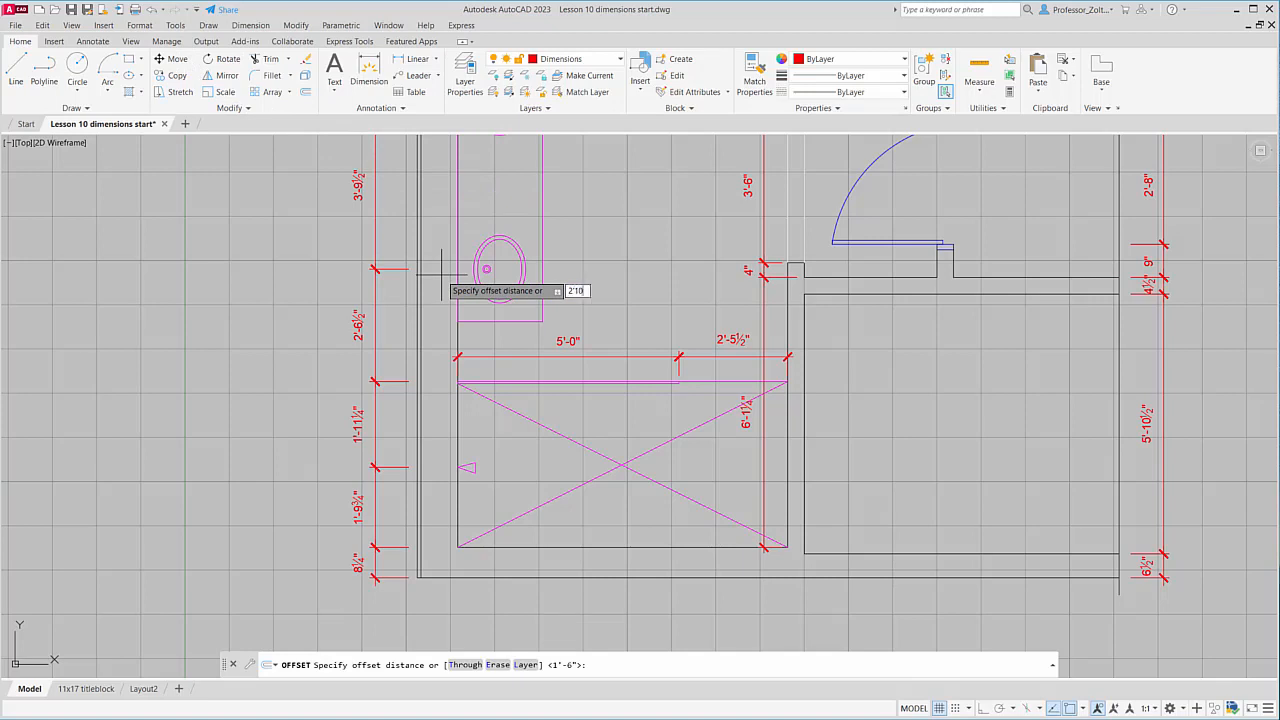
pyautogui.write("2'10")
pyautogui.press('Return')
pyautogui.click(788, 312)
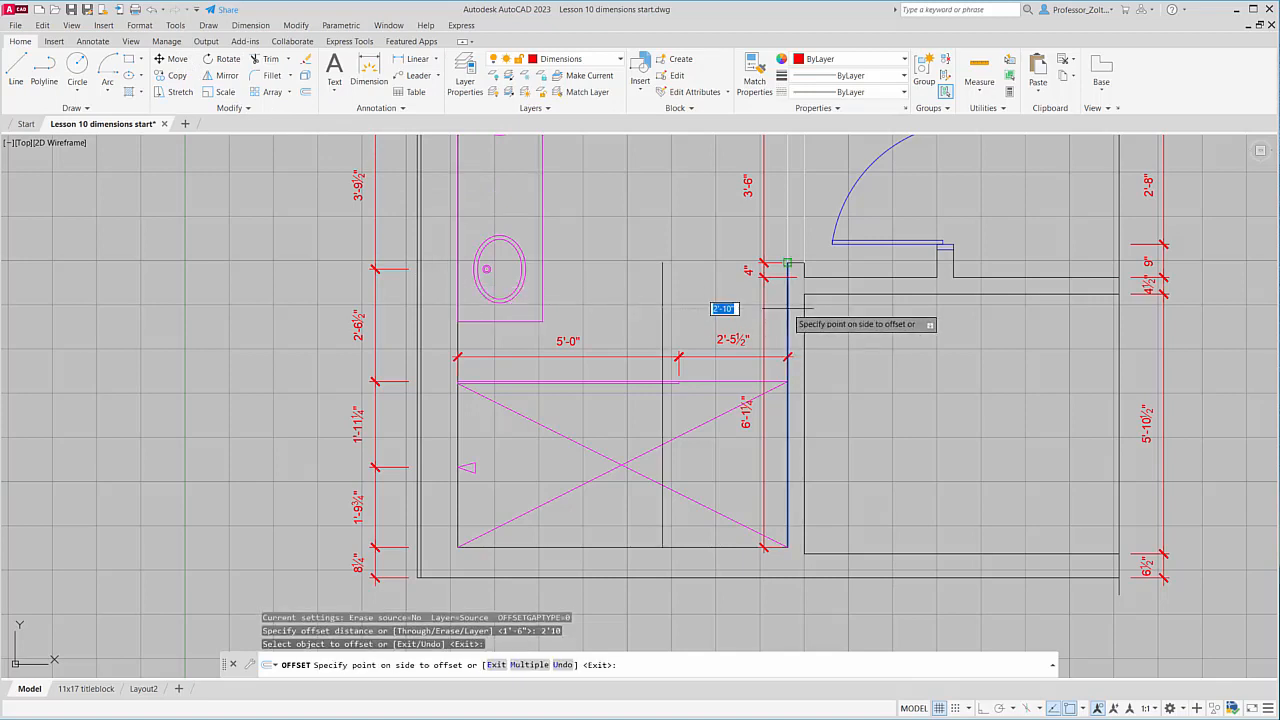
pyautogui.click(690, 300)
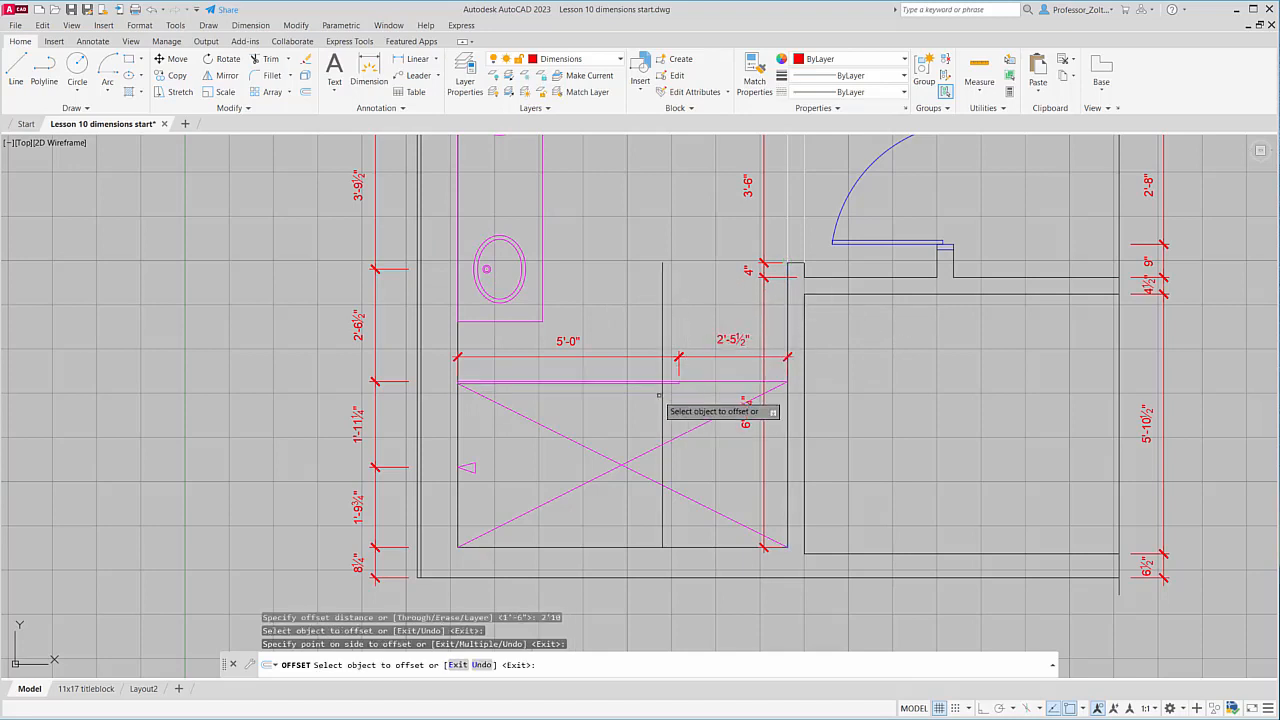
# - Stretch the shower panel's free end and its dimensions to the offset guide line, and erase that guide line
pyautogui.scroll(4, 660, 391)
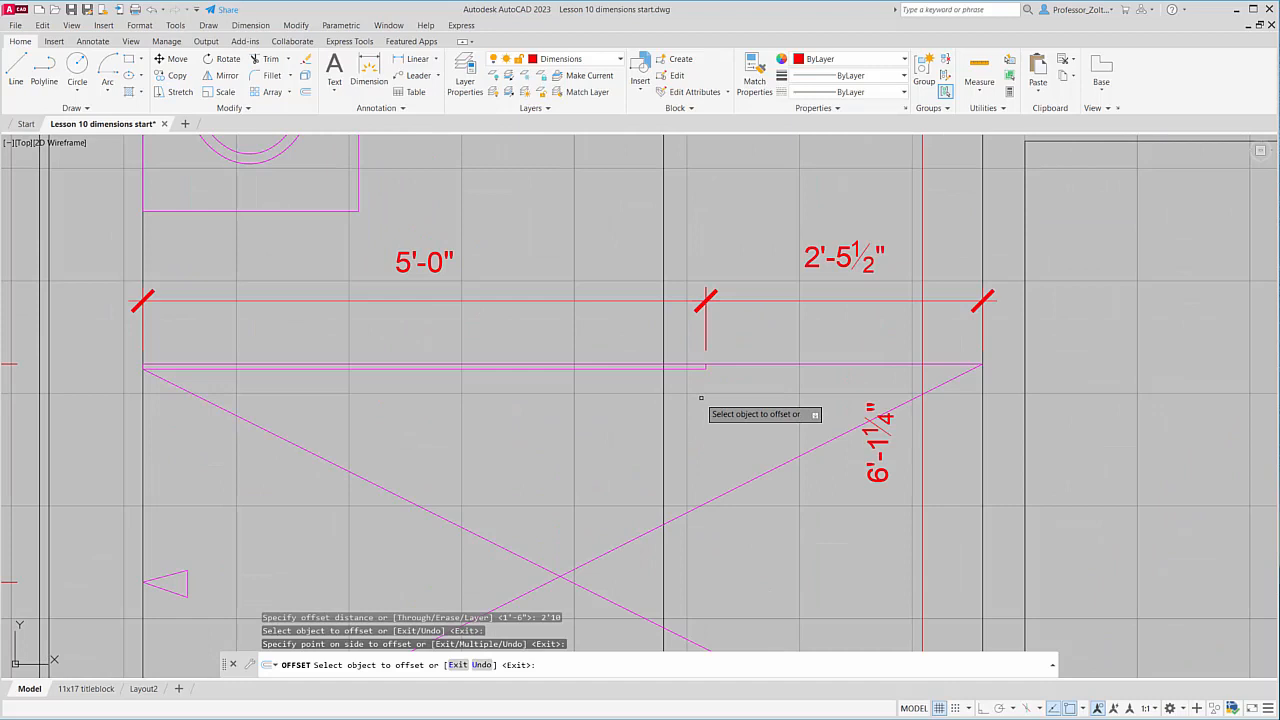
pyautogui.click(295, 27)
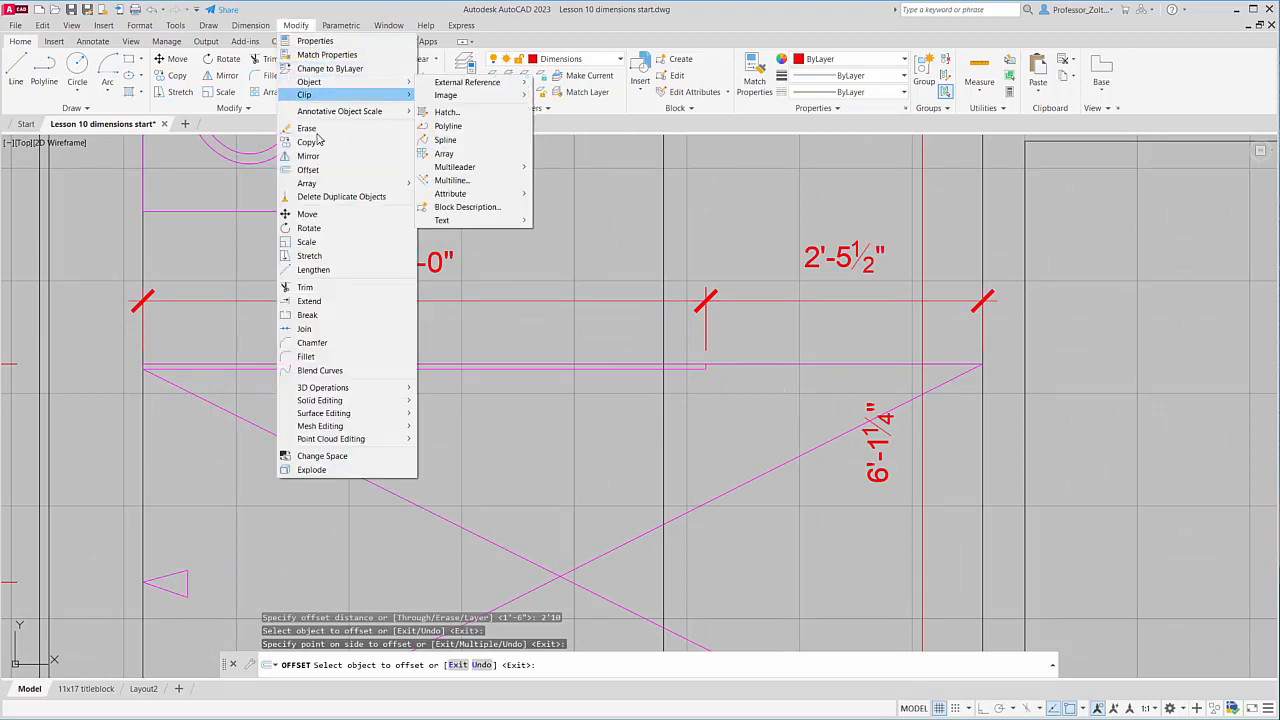
pyautogui.click(310, 256)
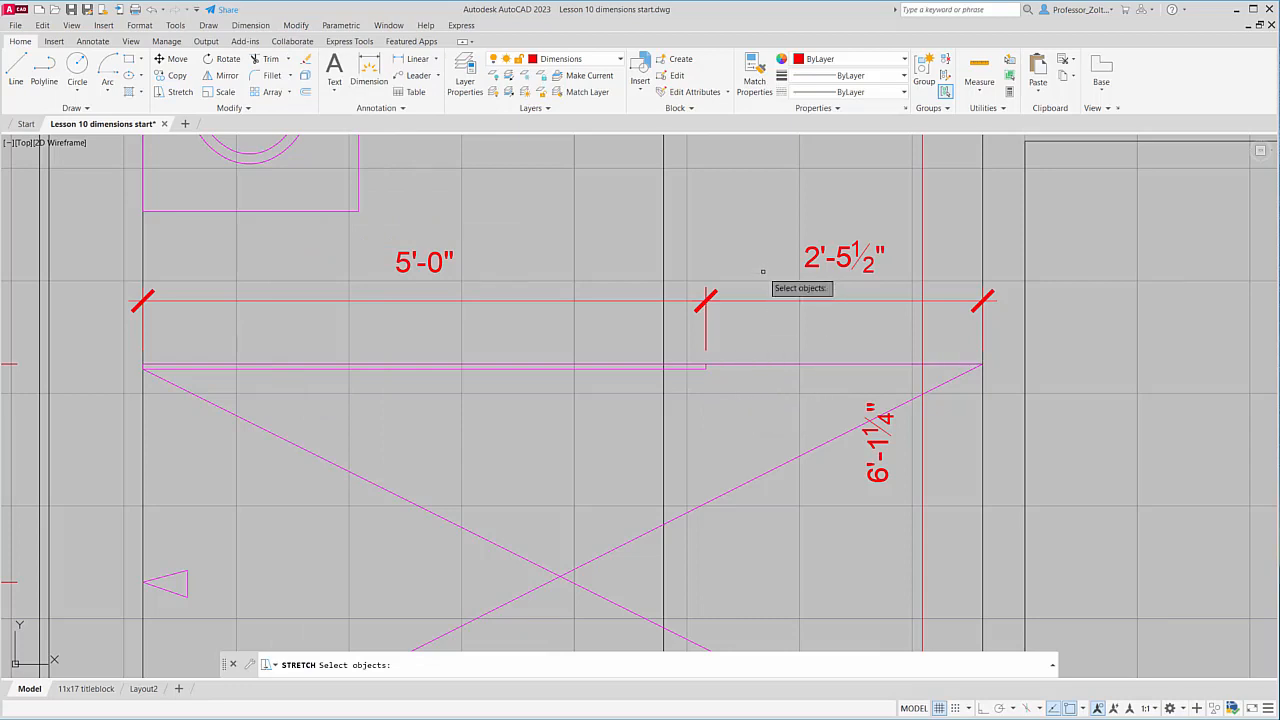
pyautogui.click(765, 405)
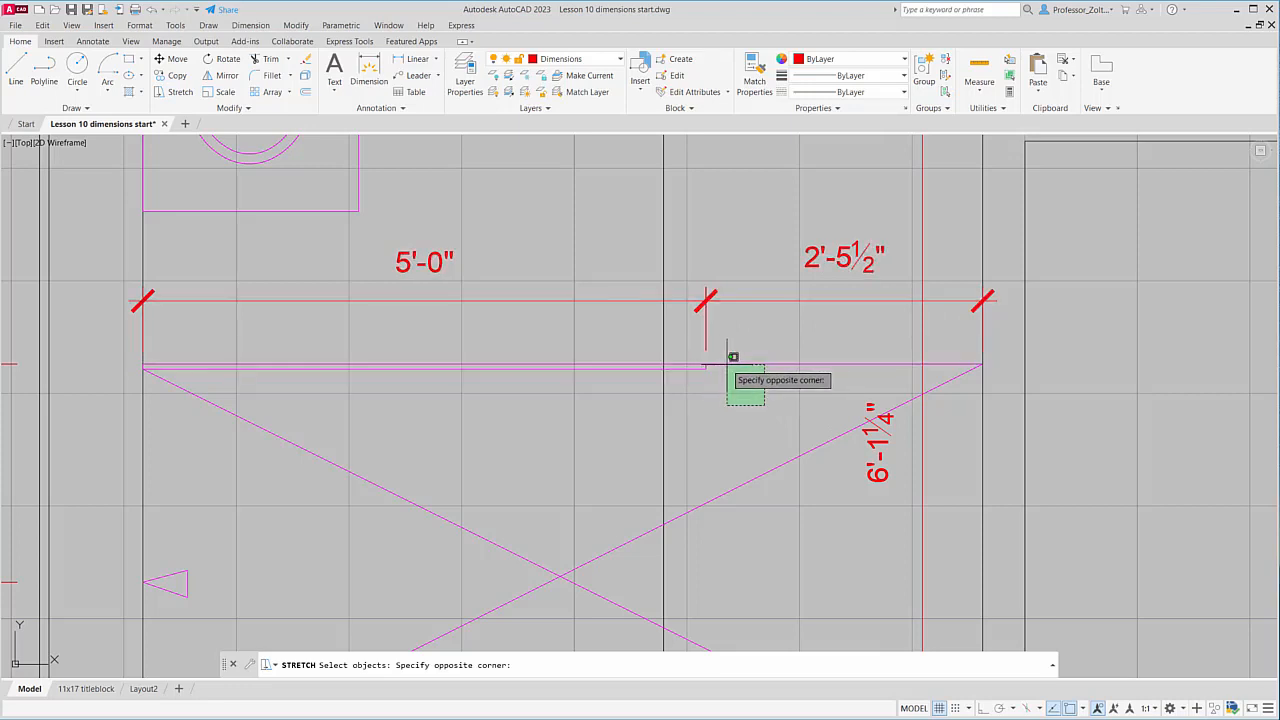
pyautogui.click(676, 231)
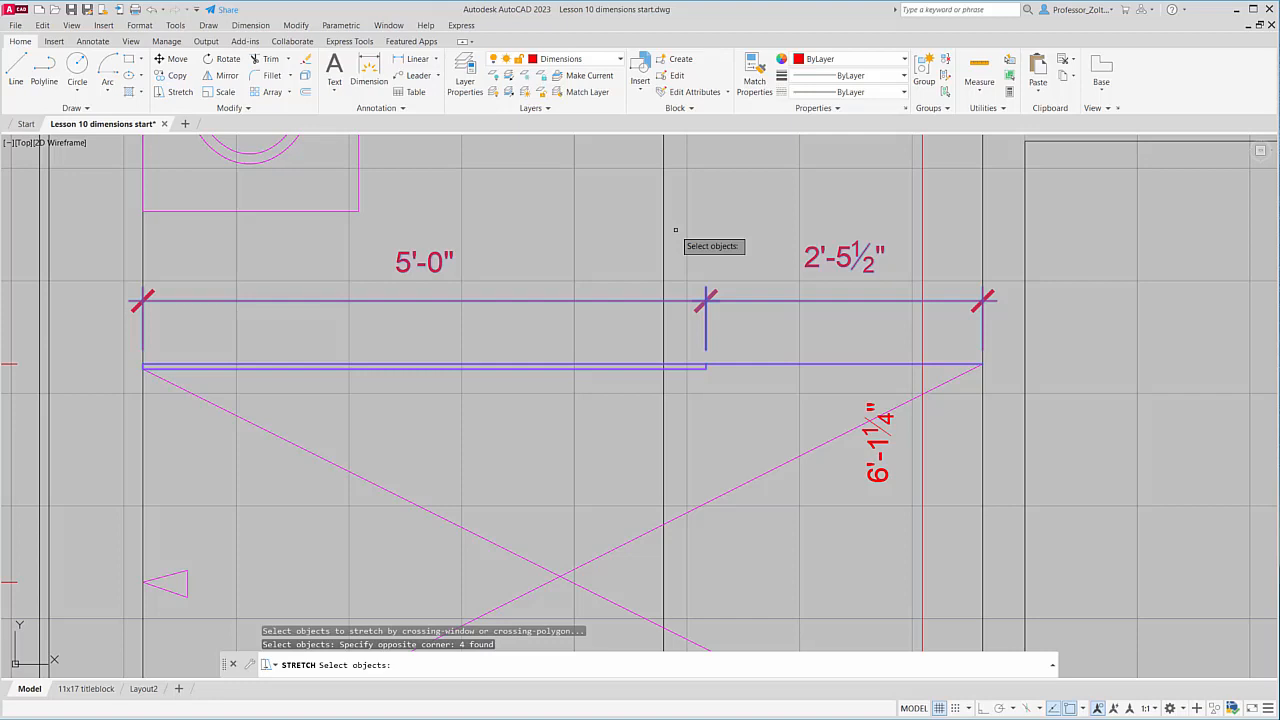
pyautogui.press('Return')
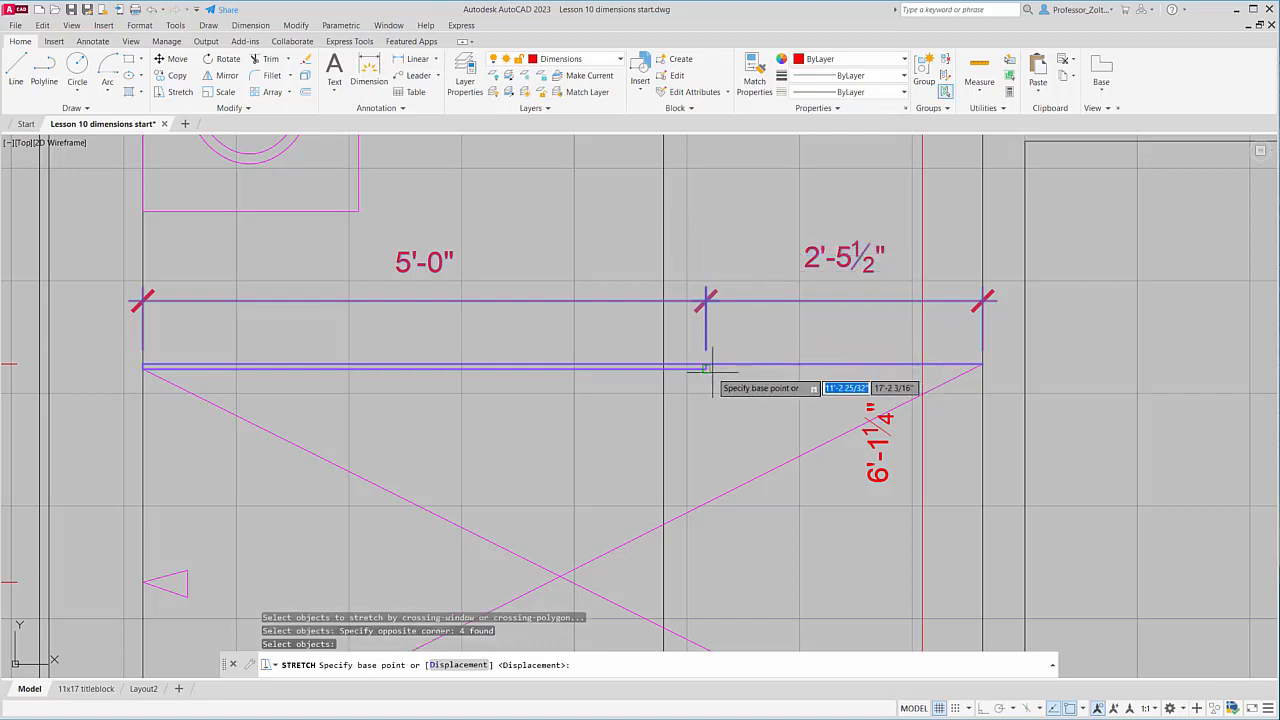
pyautogui.click(706, 369)
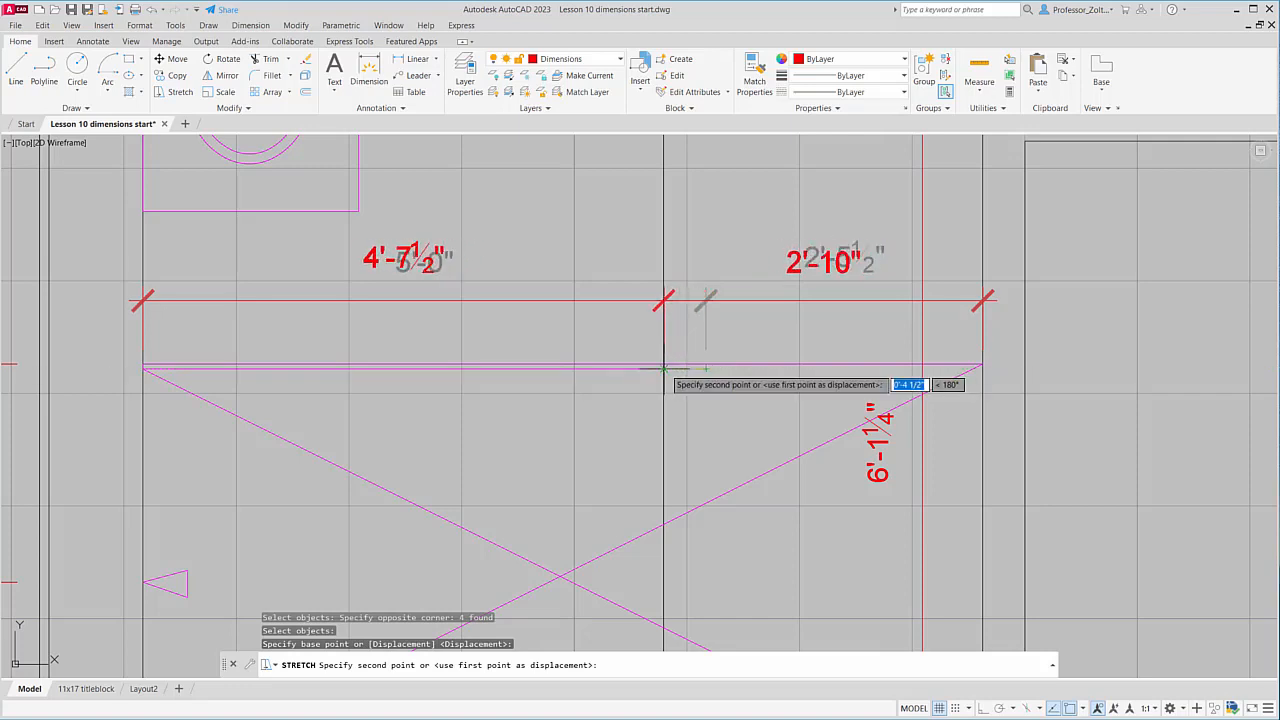
pyautogui.click(663, 369)
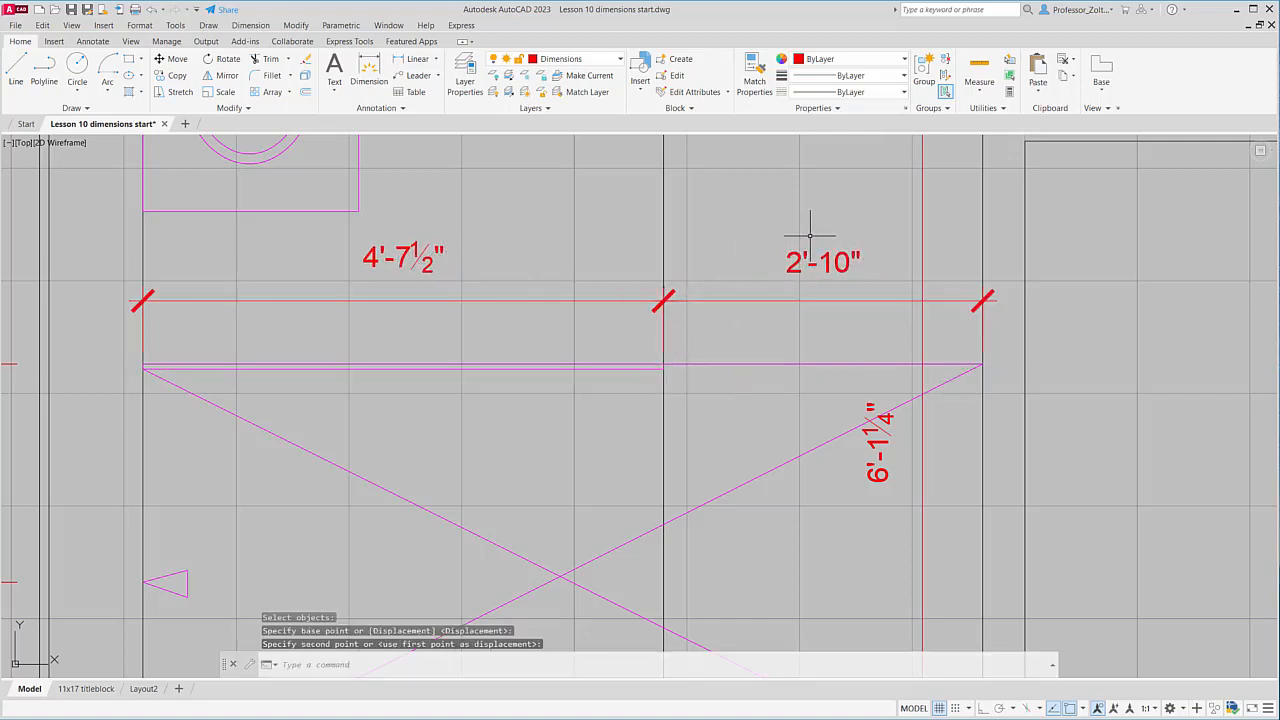
pyautogui.click(663, 429)
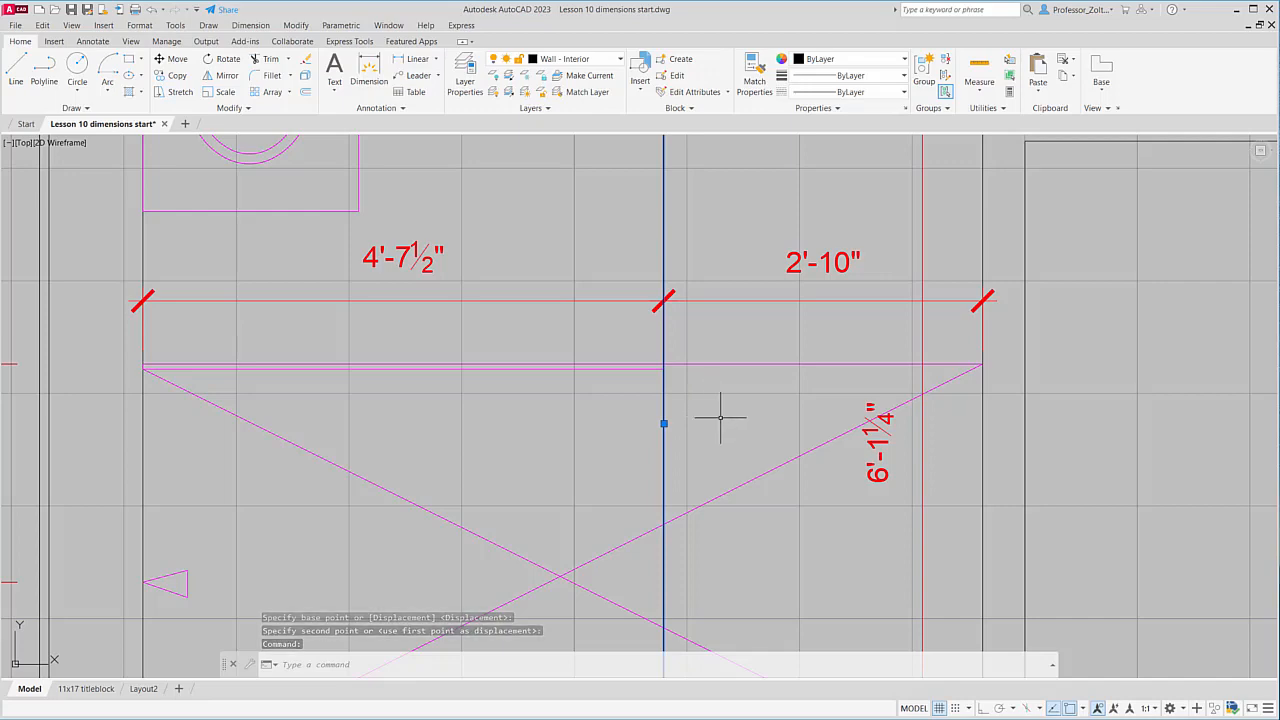
pyautogui.press('Delete')
# - Add a vertical linear dimension from the outer wall's inside face at the tub window to the vanity's upper outer corner, placed just beside the vanity
pyautogui.scroll(-6, 720, 420)
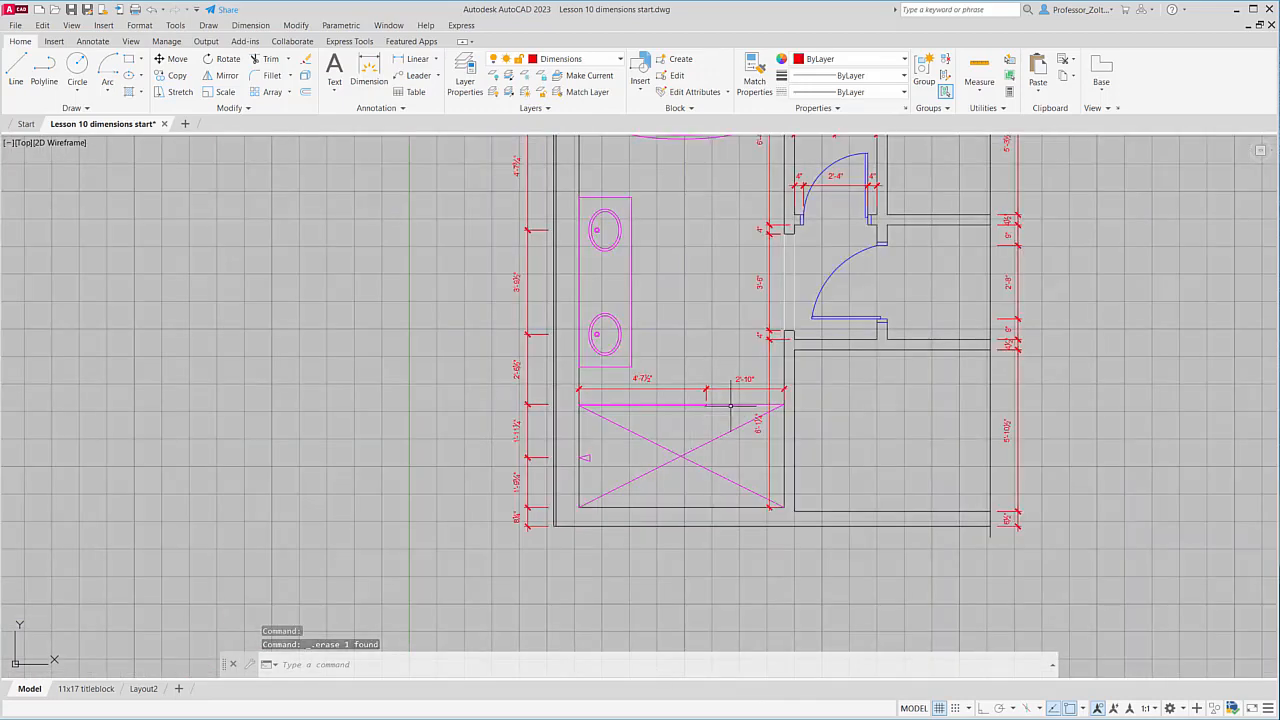
pyautogui.moveTo(656, 348); pyautogui.dragTo(670, 446, button='middle')
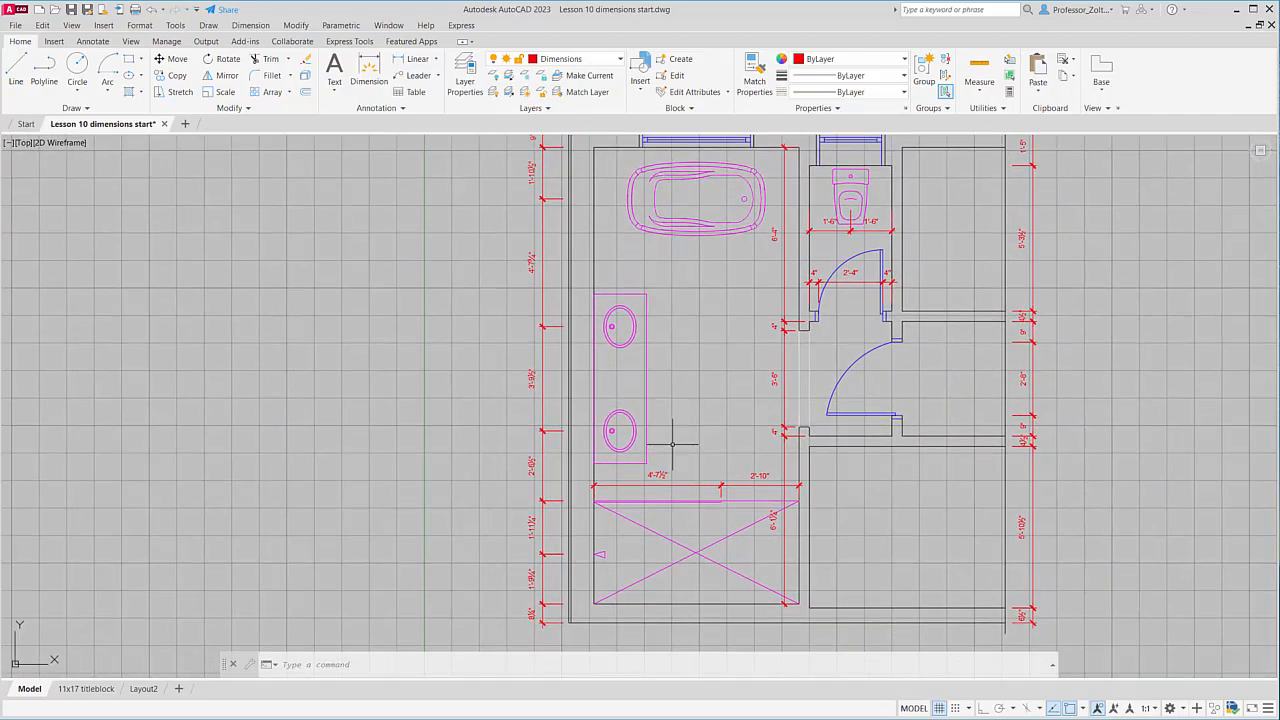
pyautogui.click(399, 62)
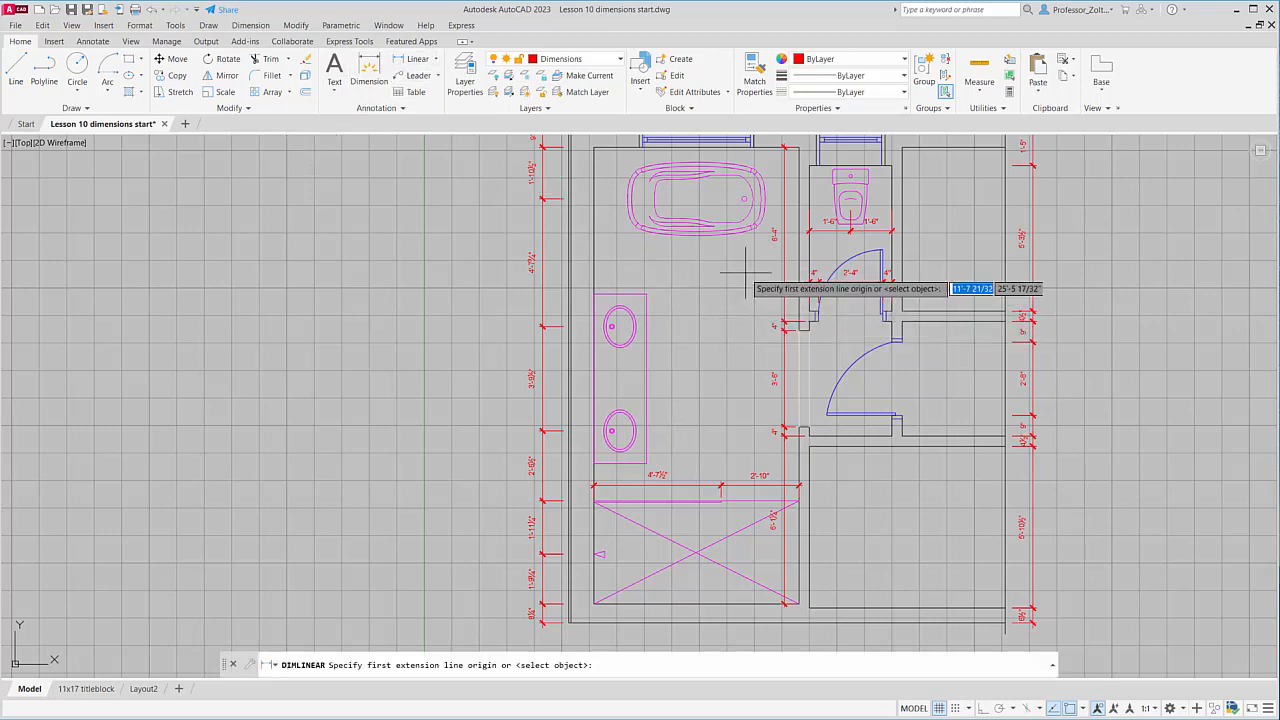
pyautogui.click(639, 147)
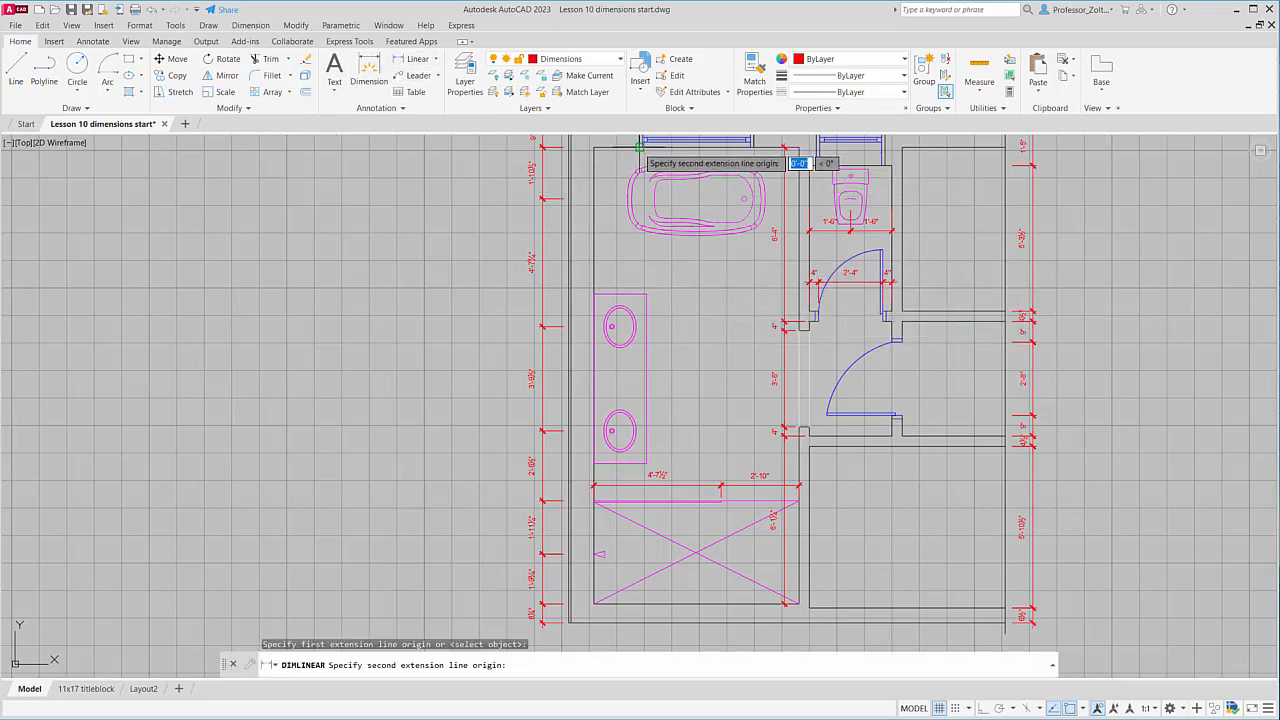
pyautogui.click(646, 293)
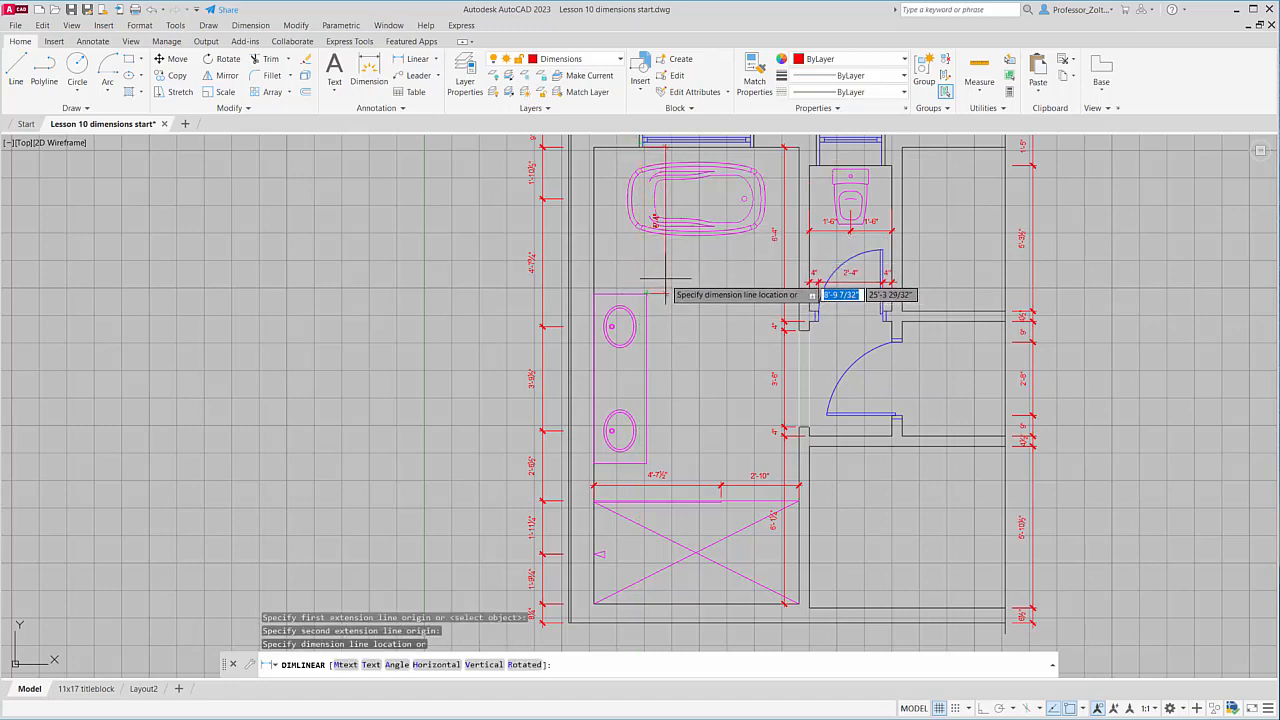
pyautogui.click(665, 280)
pyautogui.scroll(4, 672, 225)
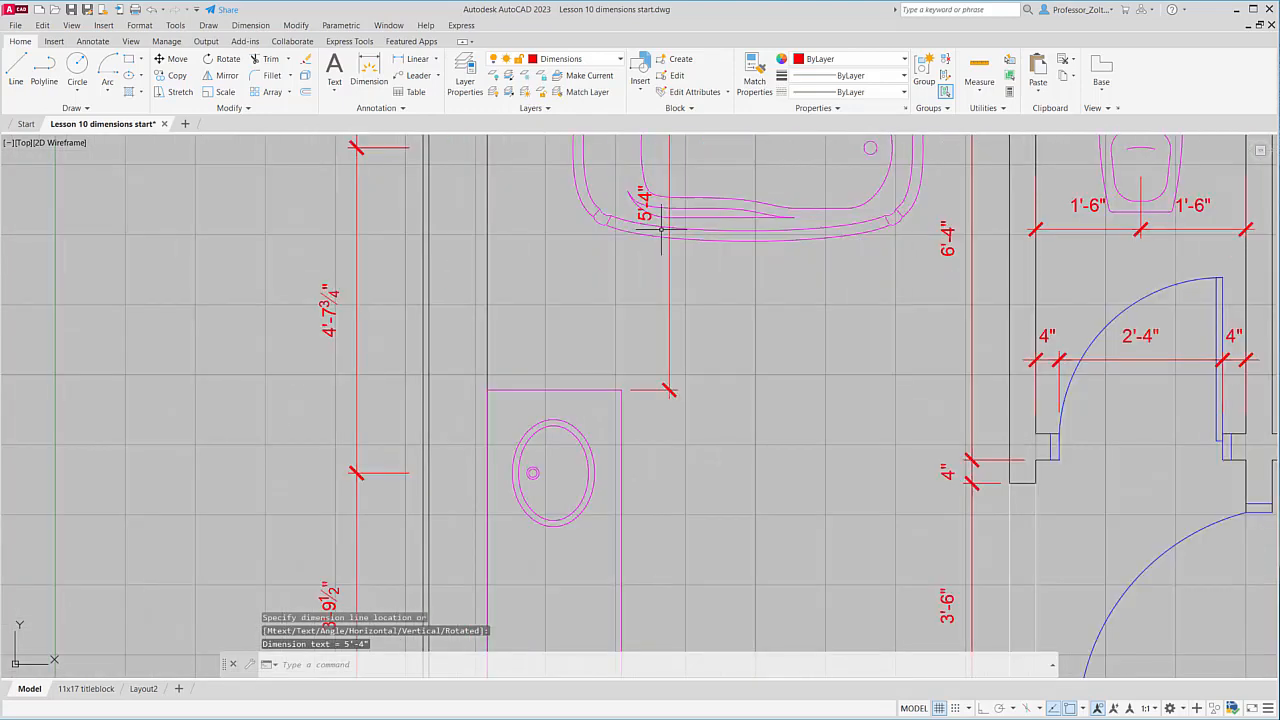
# - Continue that vertical dimension down to the vanity's lower corner and the shower's top edge
pyautogui.scroll(-4, 672, 225)
pyautogui.click(251, 25)
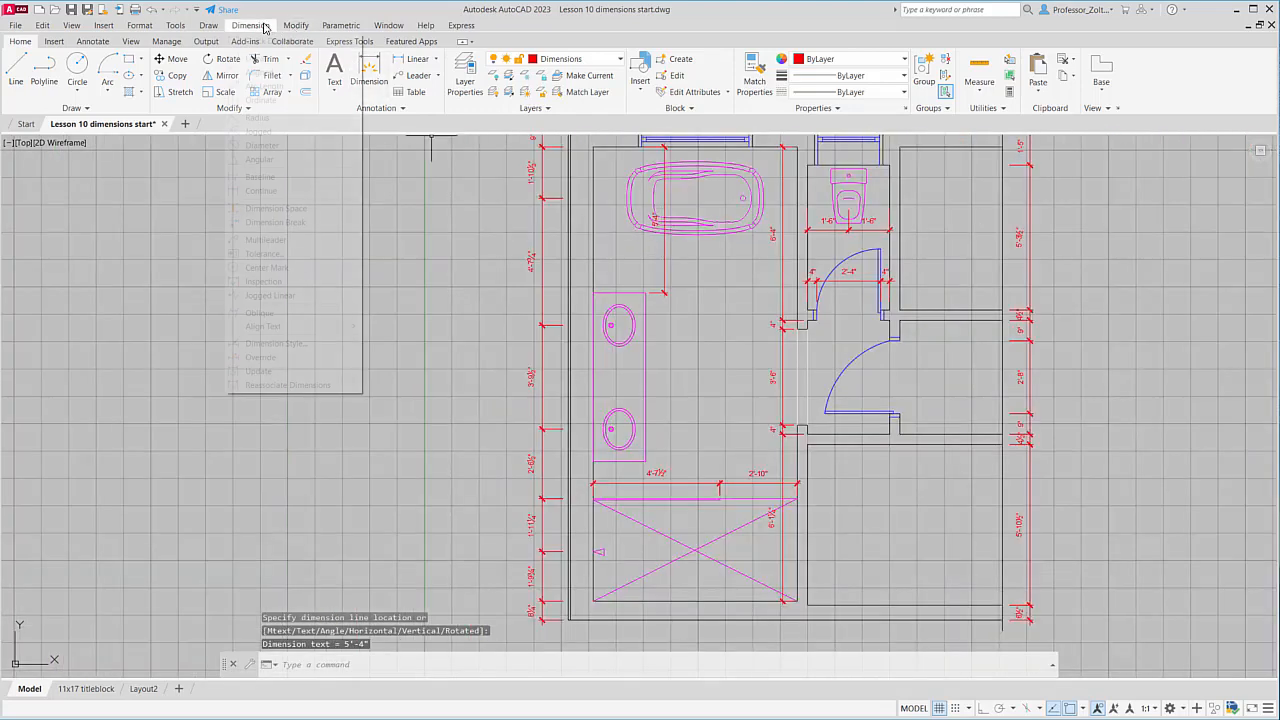
pyautogui.click(269, 193)
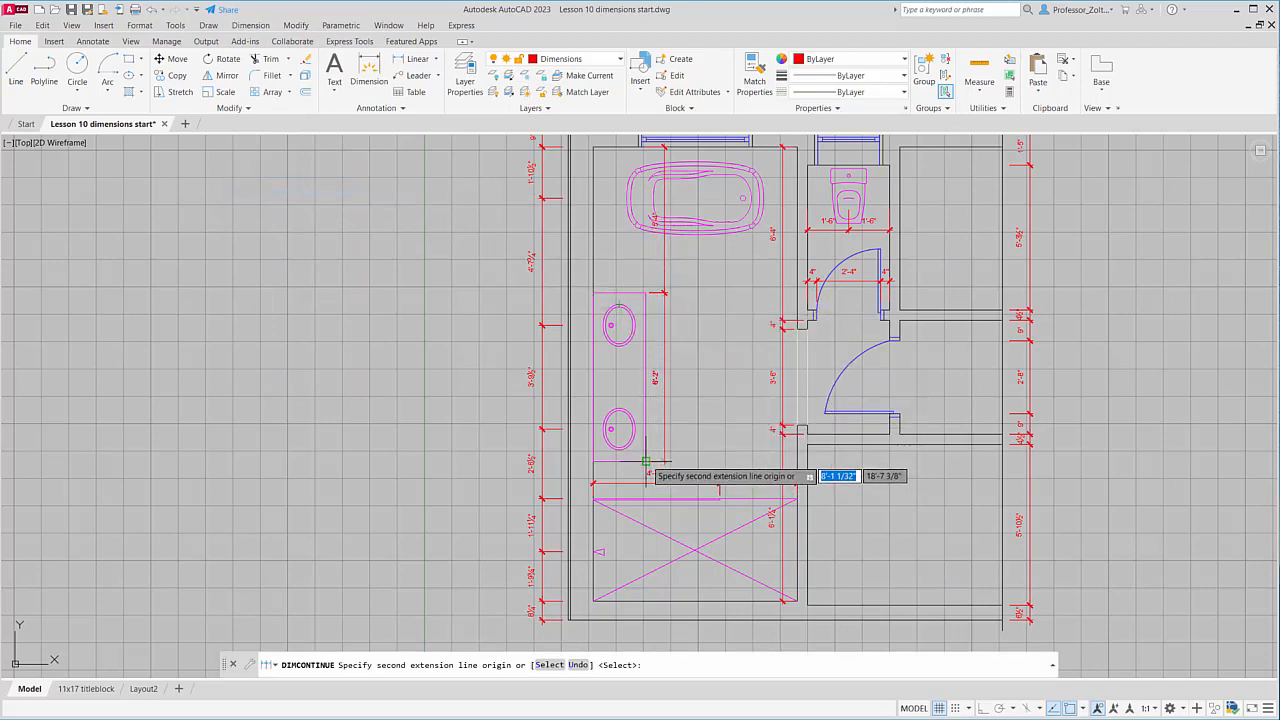
pyautogui.click(657, 430)
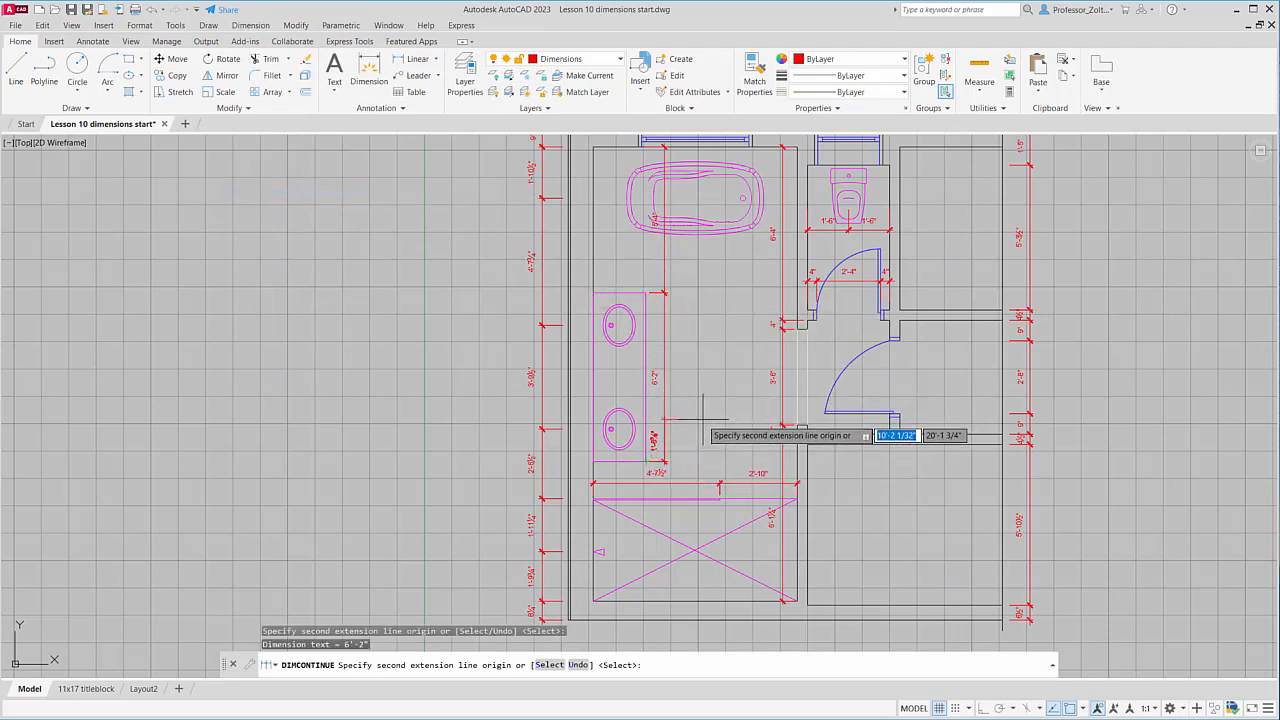
pyautogui.click(594, 497)
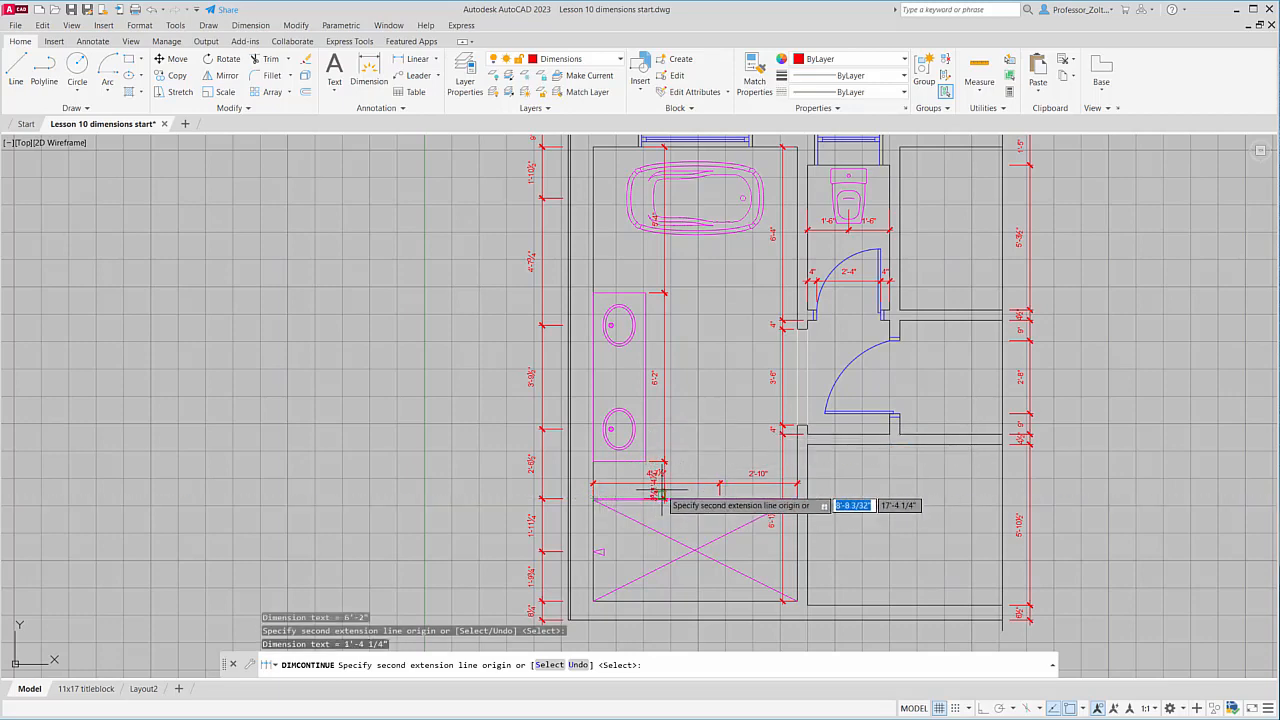
pyautogui.scroll(6, 664, 487)
pyautogui.press('Escape')
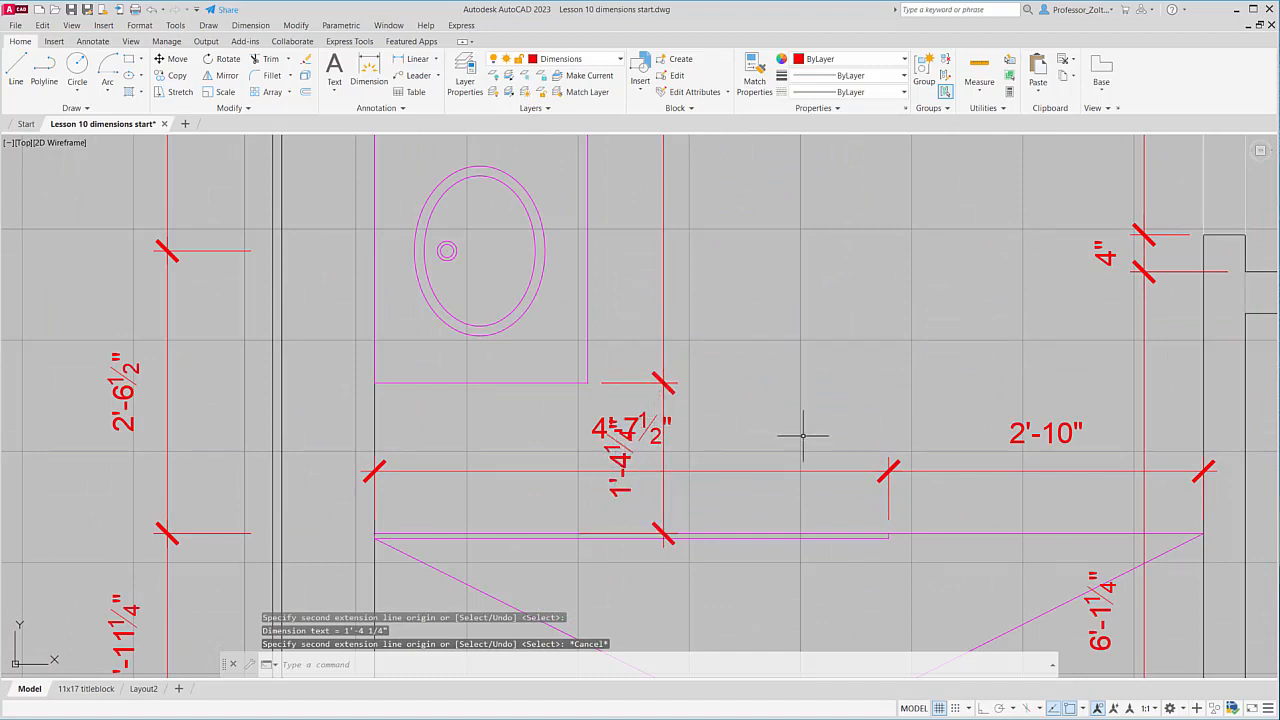
# - Try to move the shower panel dimension's text freehand away from the overlapping vertical dimension text, and undo the move
pyautogui.click(645, 412)
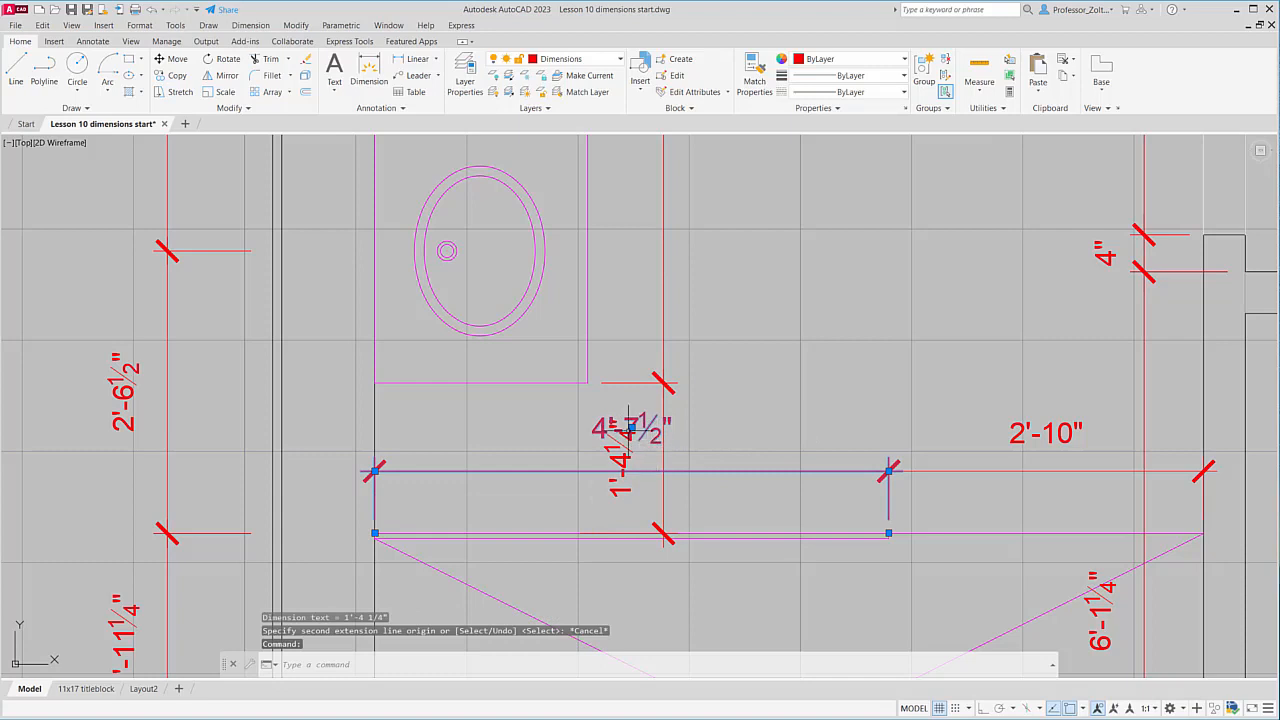
pyautogui.click(631, 428)
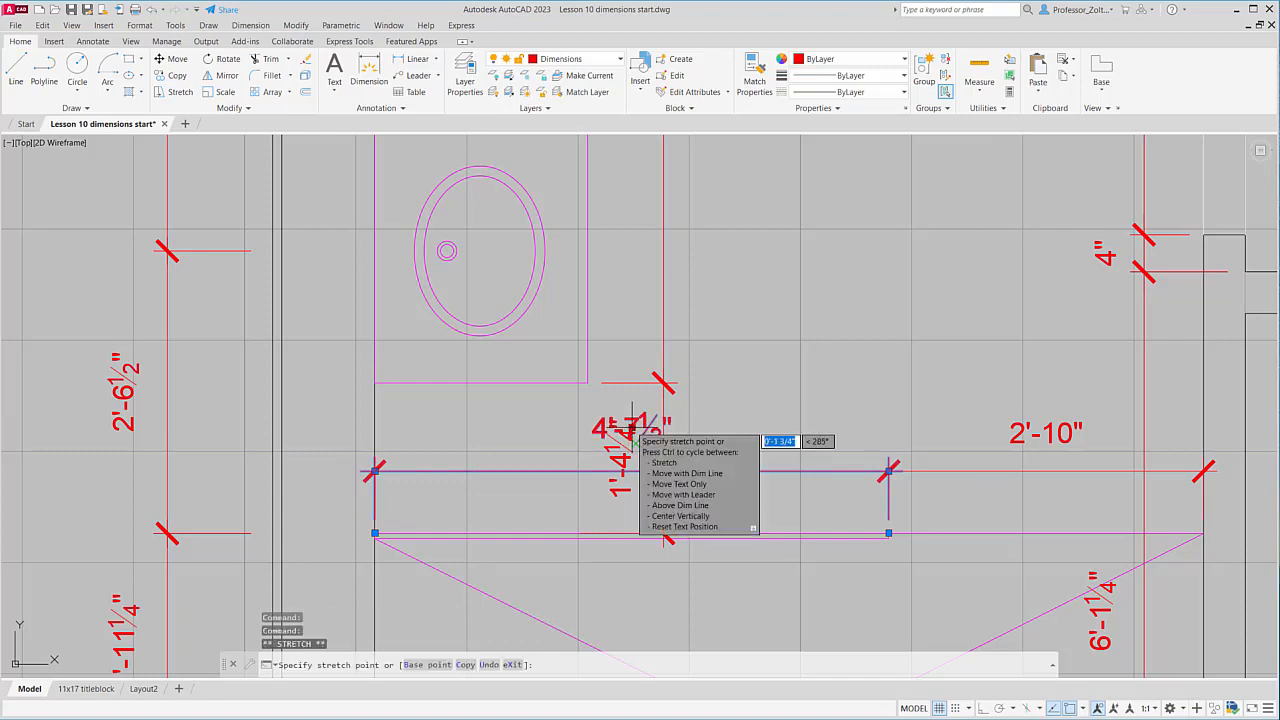
pyautogui.click(557, 430)
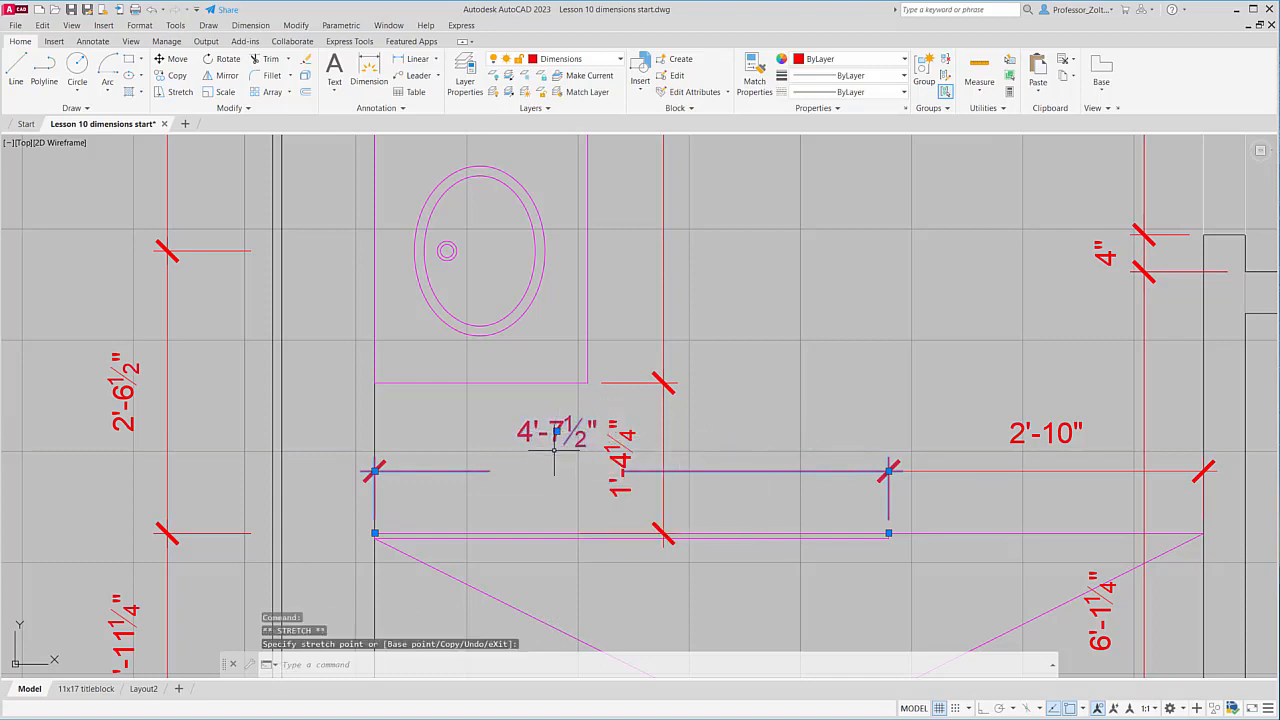
pyautogui.hotkey('ctrl', 'z')
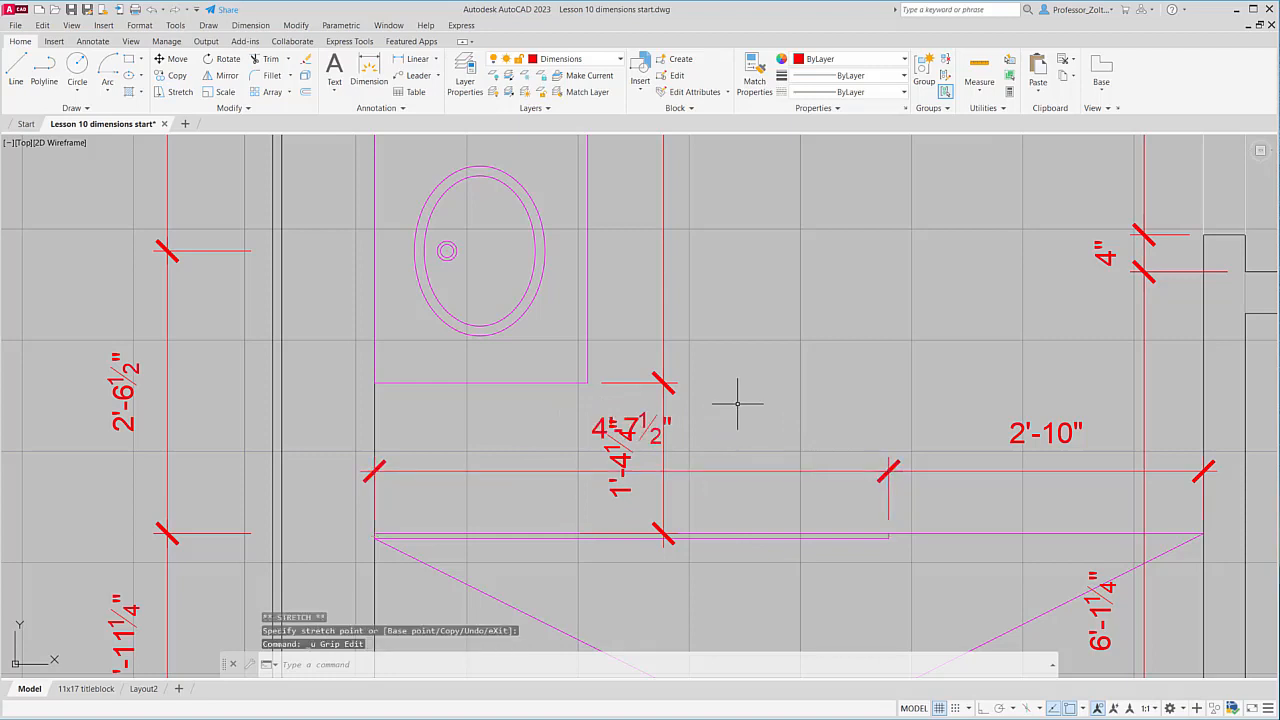
# - Move the shower panel dimension's text horizontally with Ortho on, toward the outer wall and clear of the vertical dimension text
pyautogui.click(636, 408)
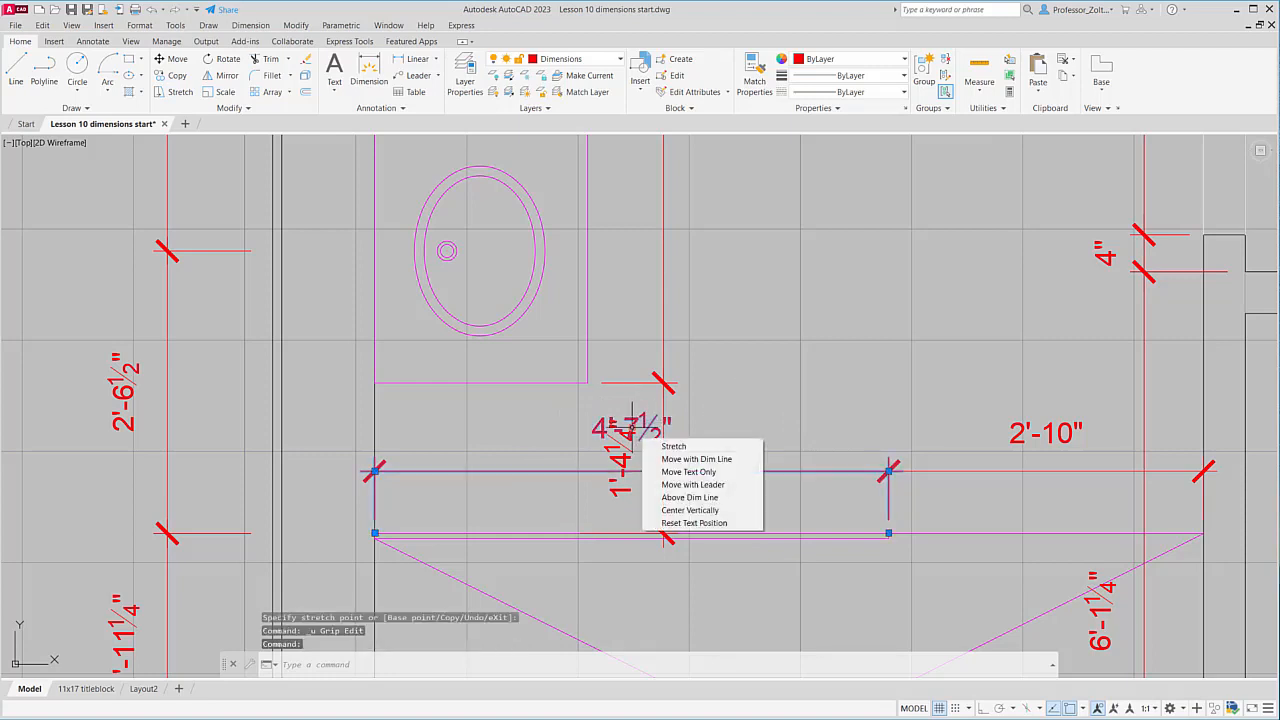
pyautogui.click(632, 427)
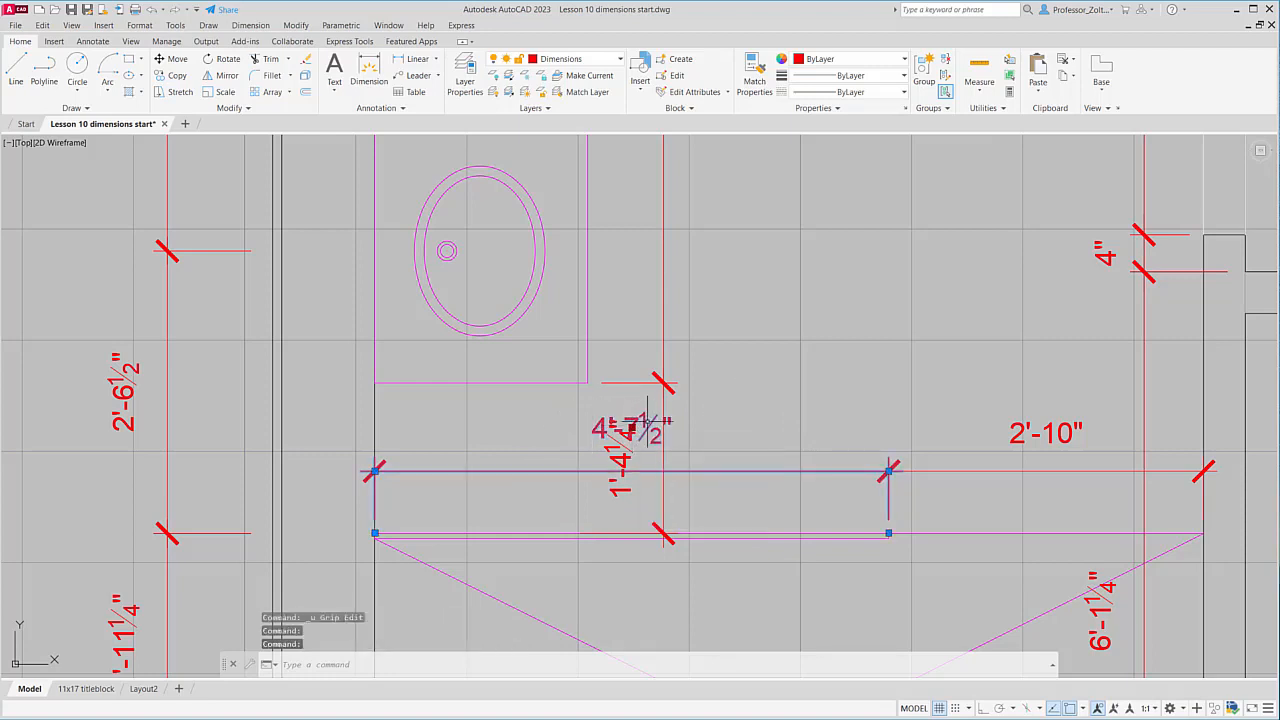
pyautogui.press('F8')
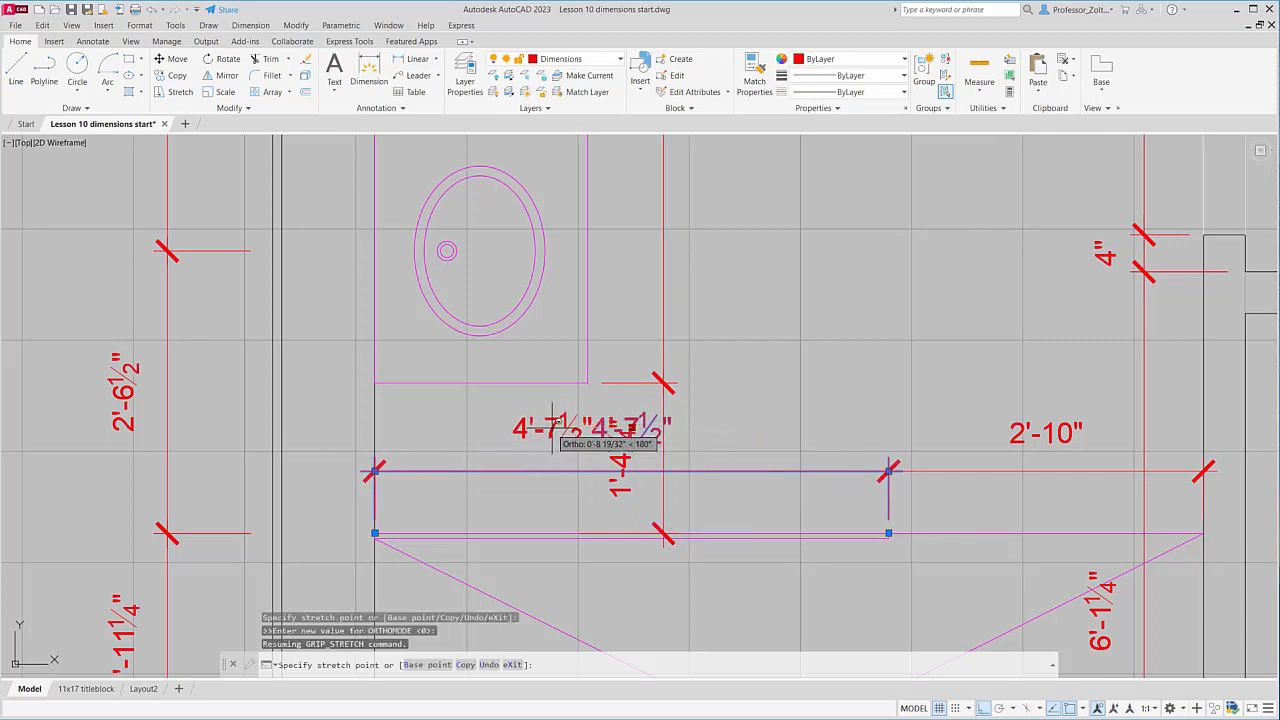
pyautogui.click(551, 427)
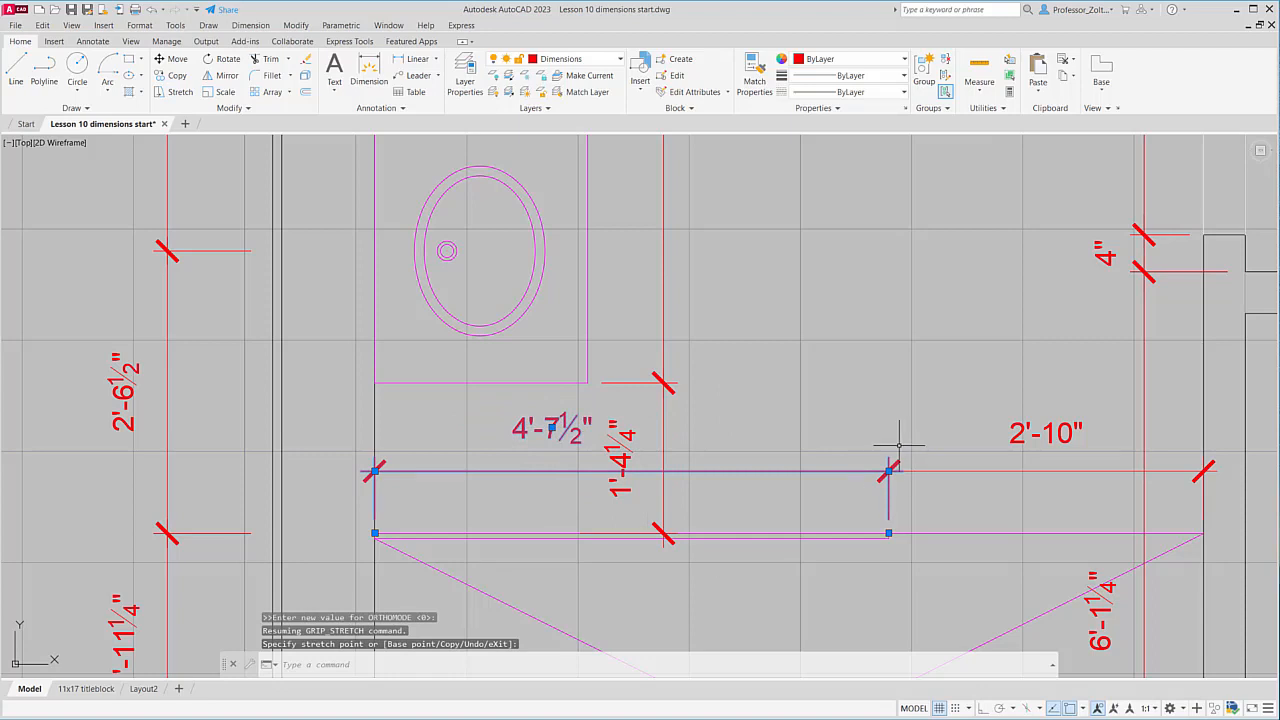
pyautogui.scroll(-2, 762, 425)
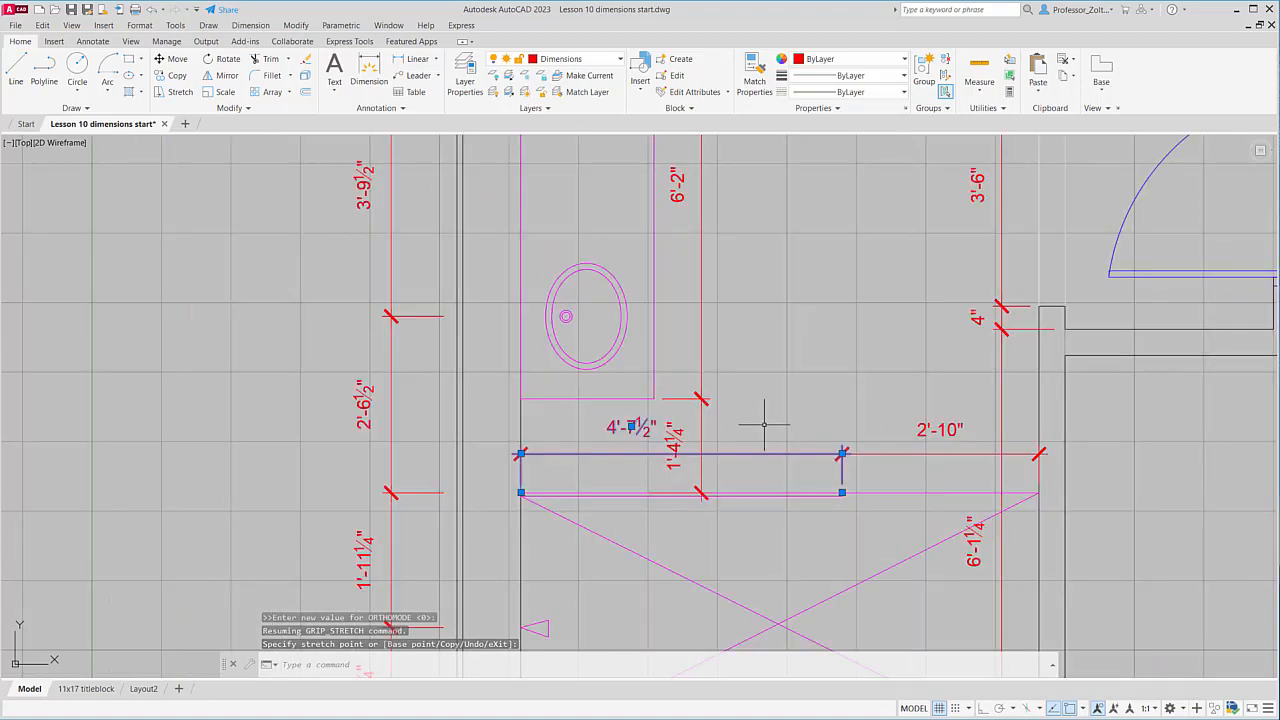
# - Add a horizontal linear dimension between the vanity's two upper corners for its depth, placed just above the vanity
pyautogui.press('Escape')
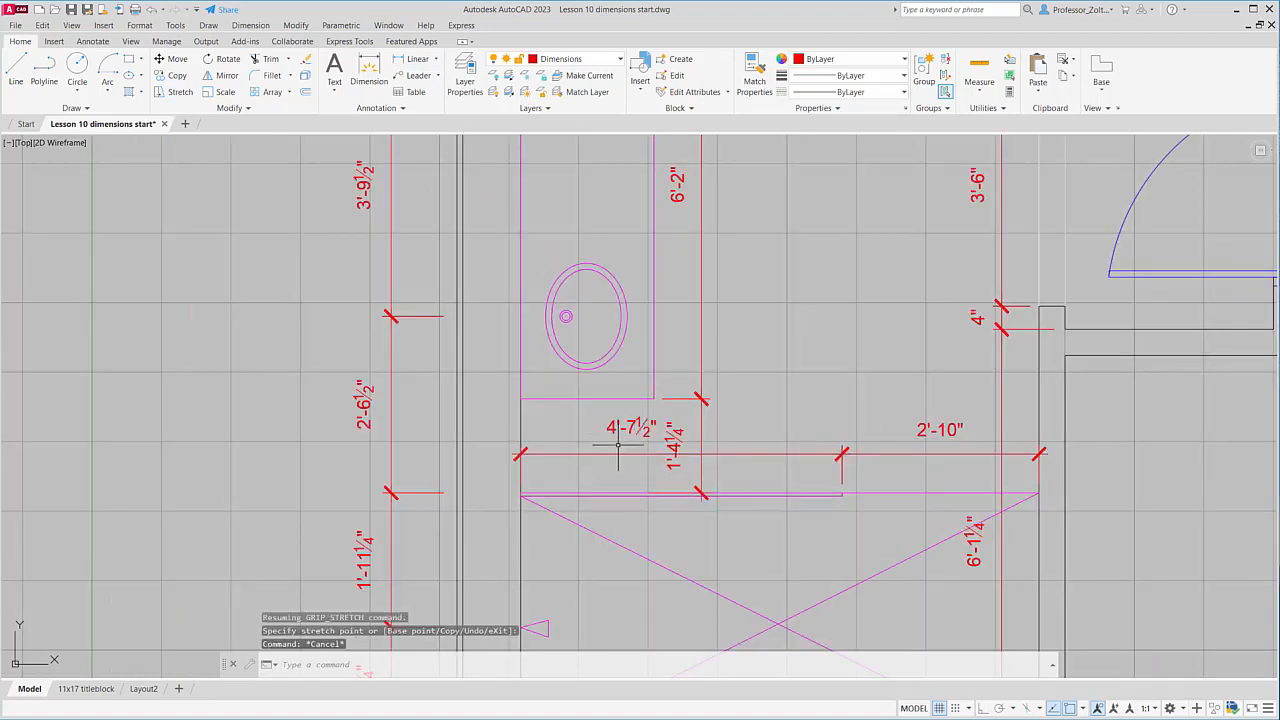
pyautogui.scroll(-1, 766, 404)
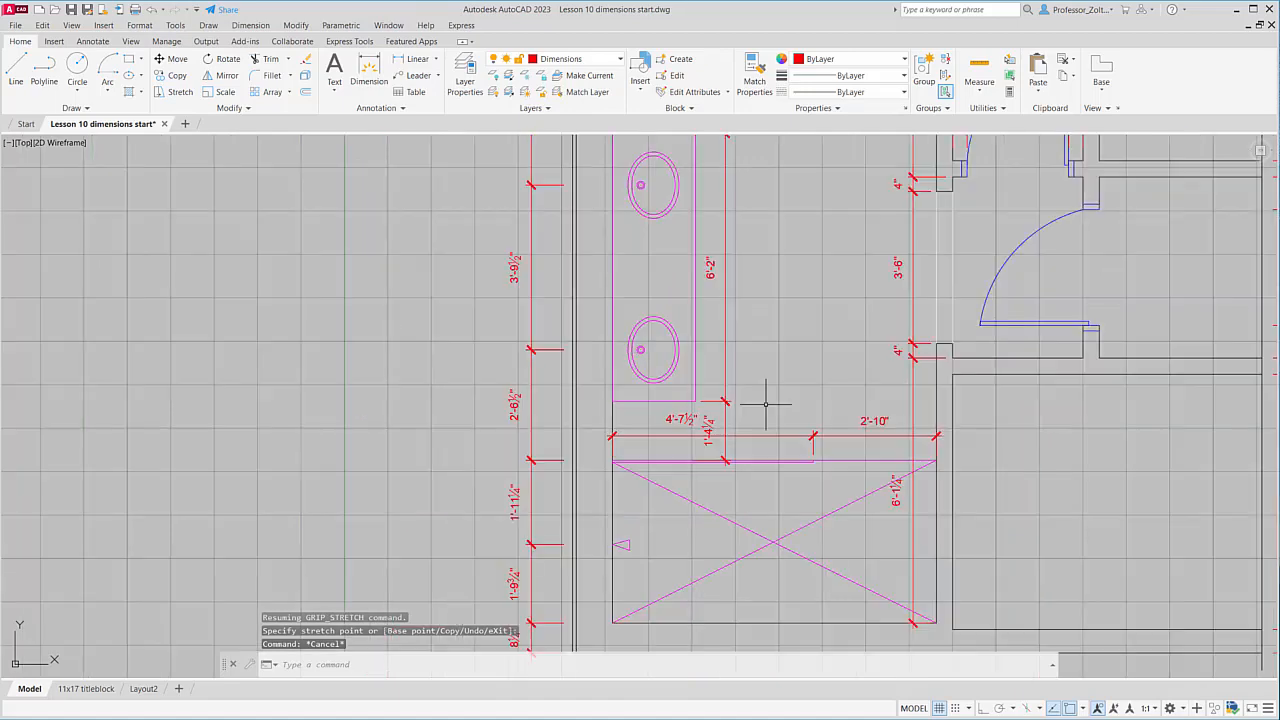
pyautogui.scroll(-2, 766, 404)
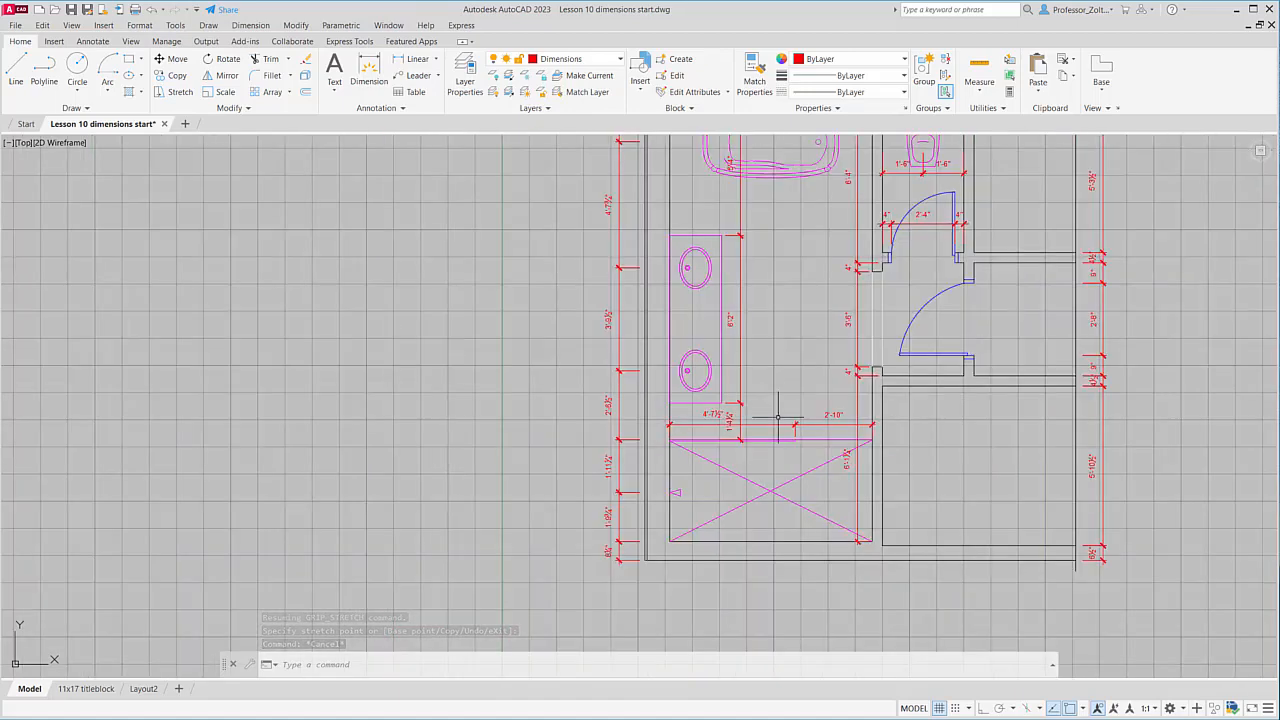
pyautogui.moveTo(722, 257); pyautogui.dragTo(732, 355, button='middle')
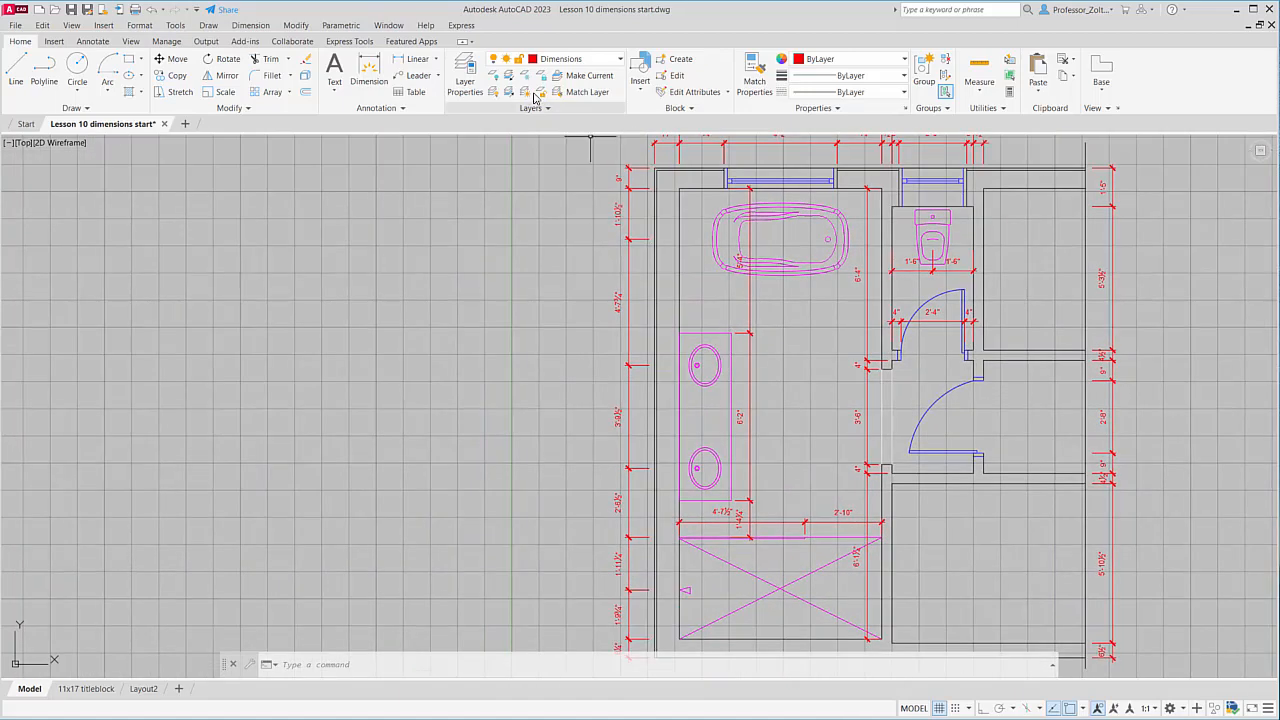
pyautogui.click(398, 61)
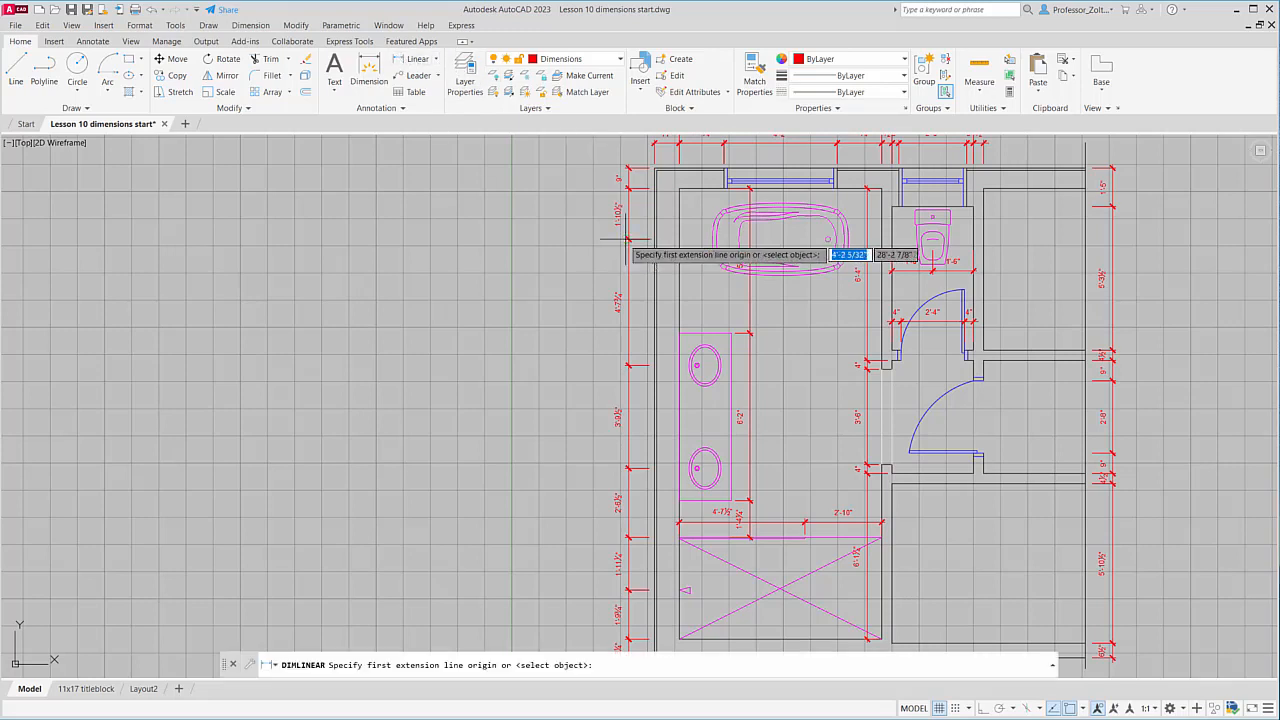
pyautogui.click(680, 333)
pyautogui.click(731, 333)
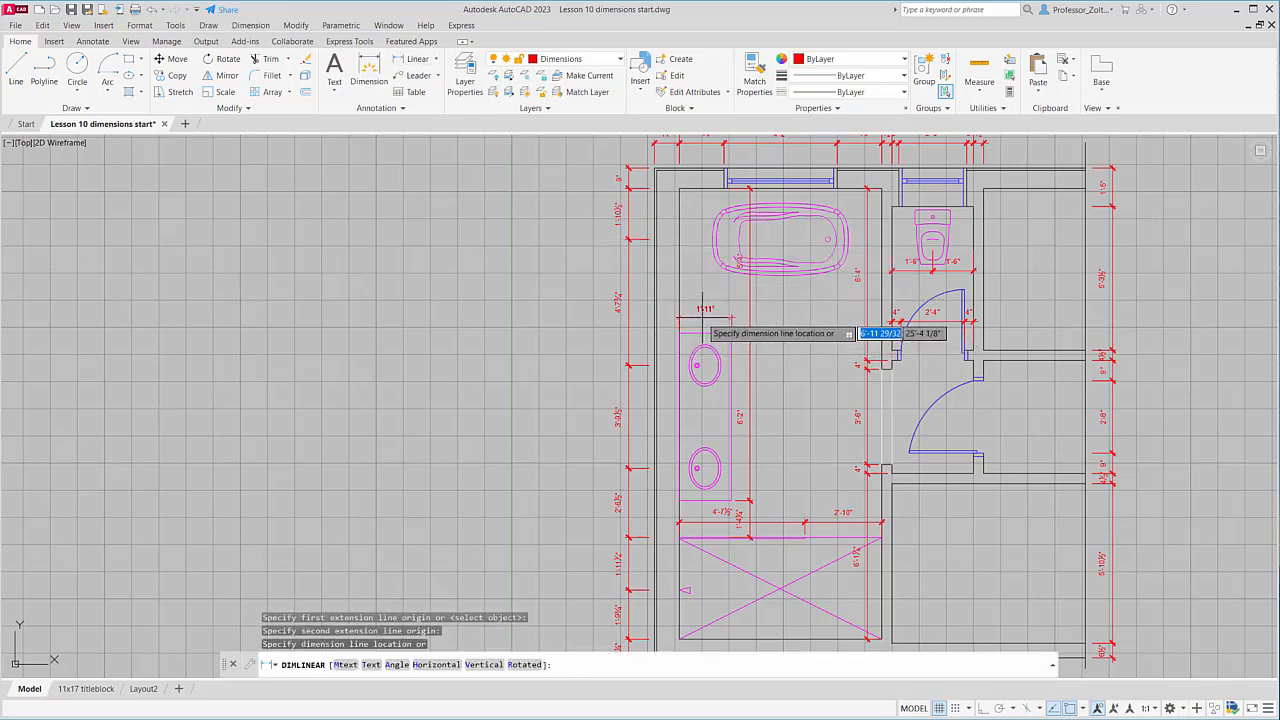
pyautogui.click(865, 320)
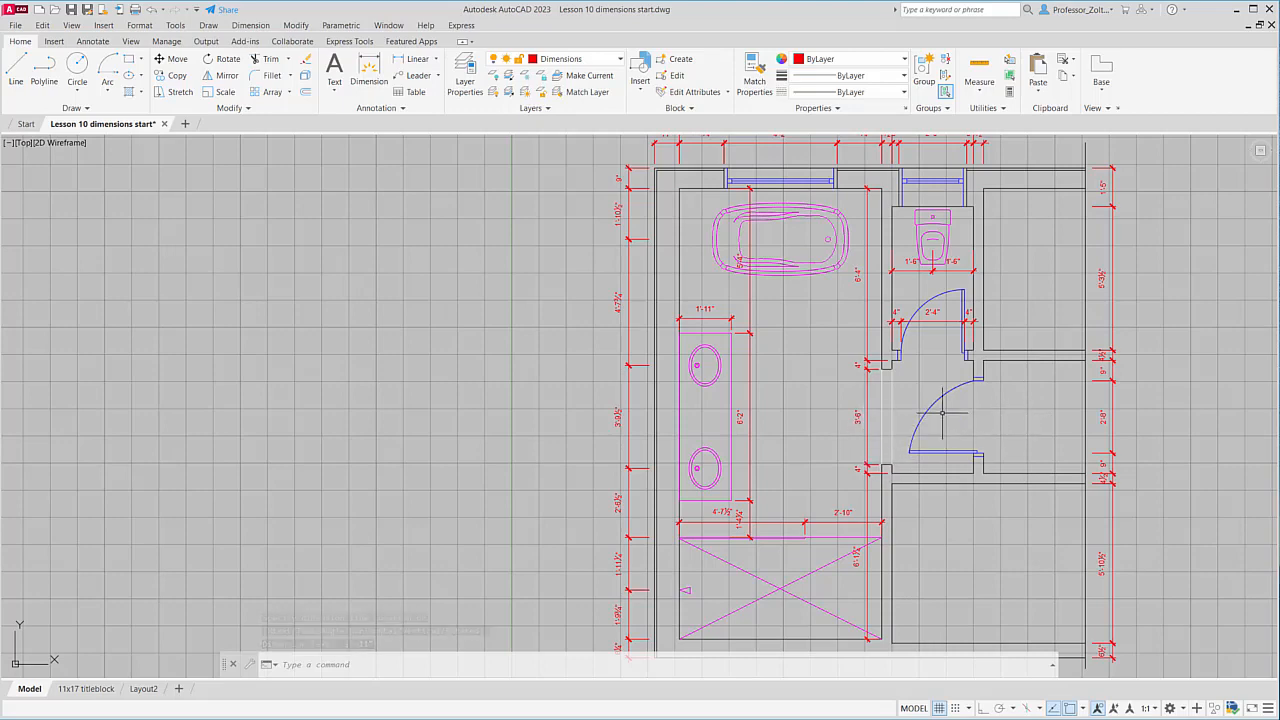
pyautogui.scroll(-2, 942, 413)
pyautogui.moveTo(942, 411); pyautogui.dragTo(691, 387, button='middle')
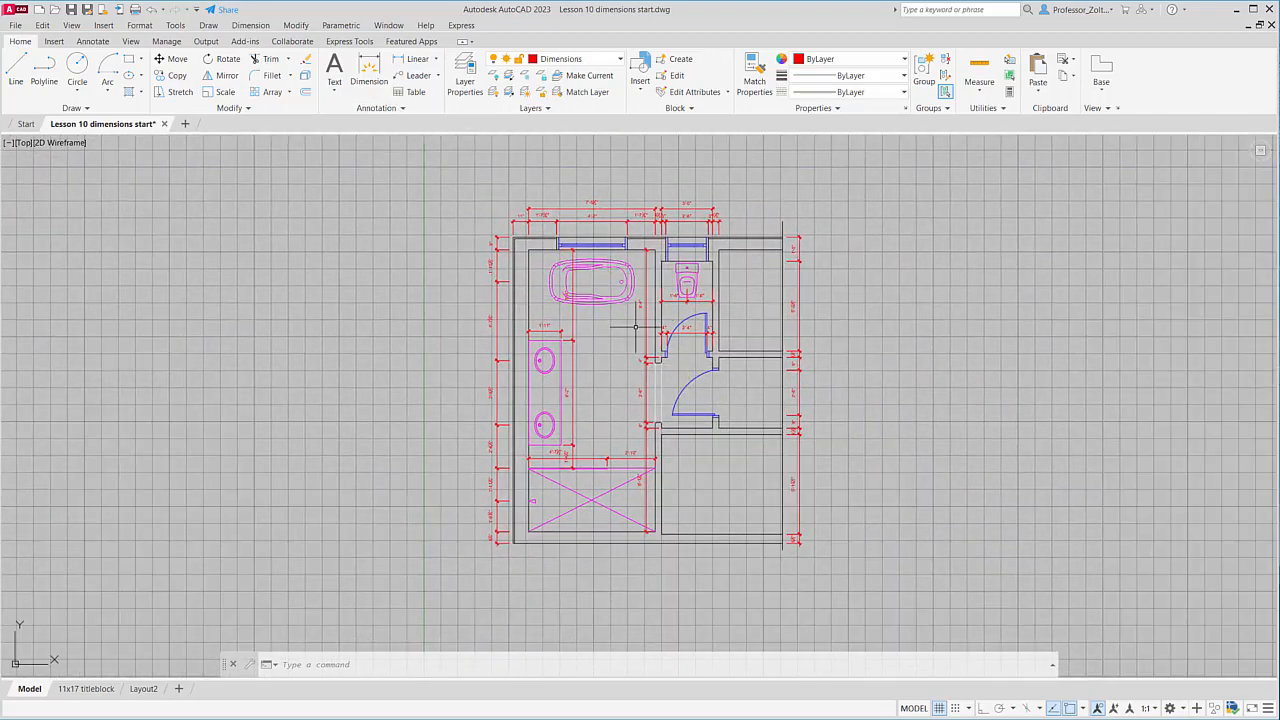
pyautogui.scroll(2, 683, 316)
pyautogui.scroll(-2, 683, 316)
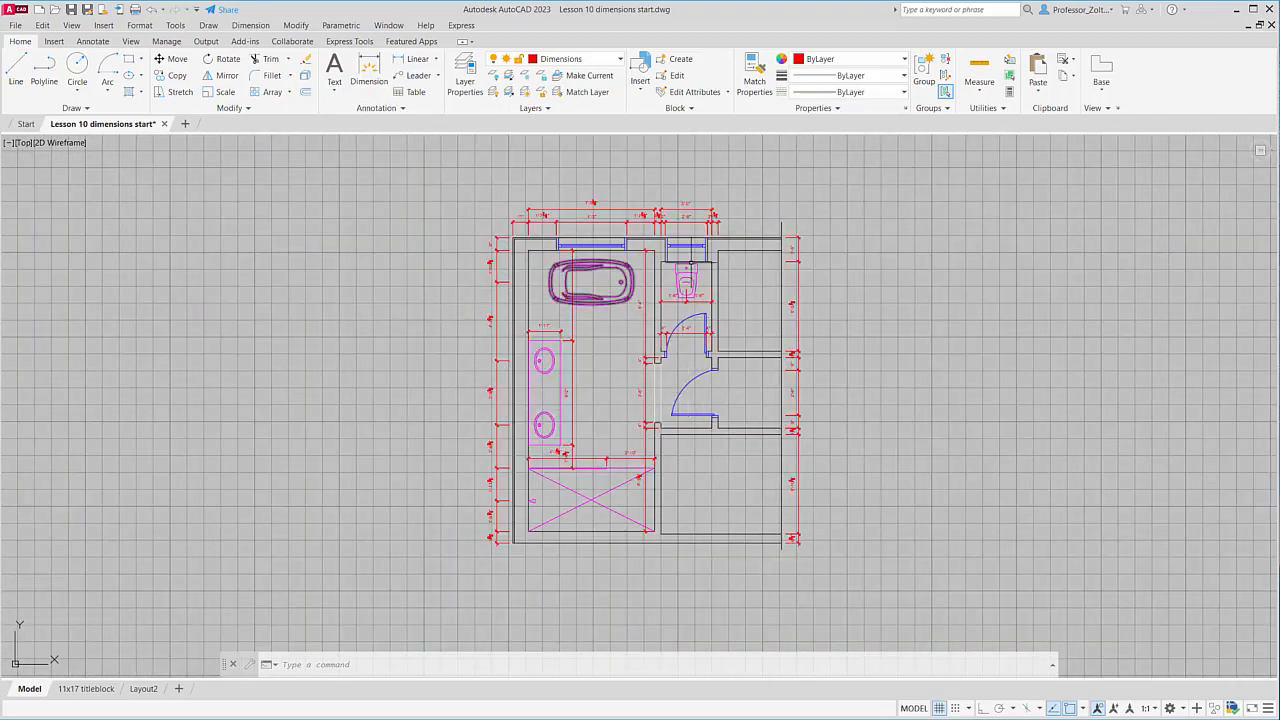